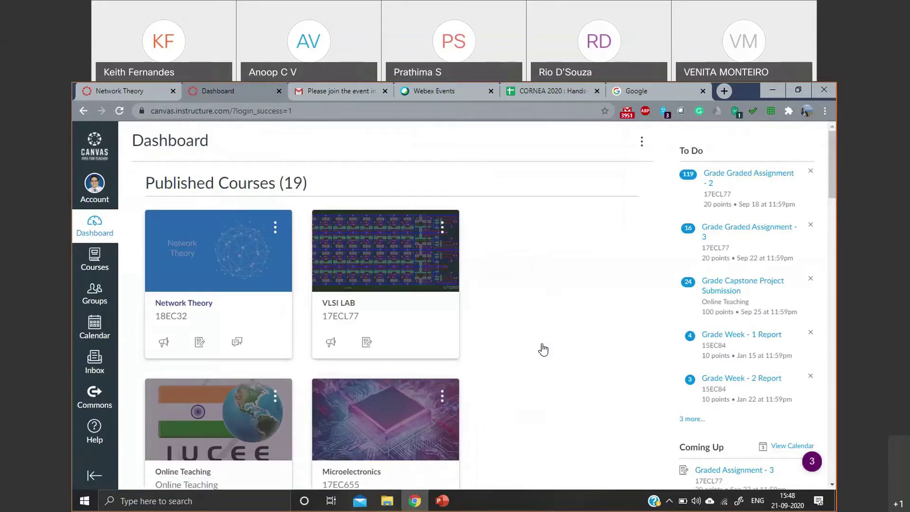
# - Scroll up and down the Dashboard to review the 19 published course cards
pyautogui.scroll(-2, 449, 276)
pyautogui.scroll(2, 450, 280)
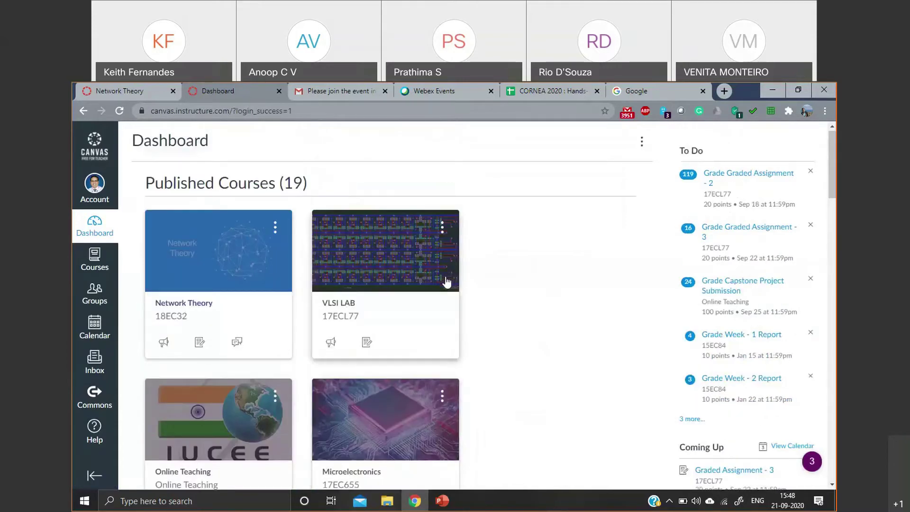
pyautogui.scroll(-11, 444, 283)
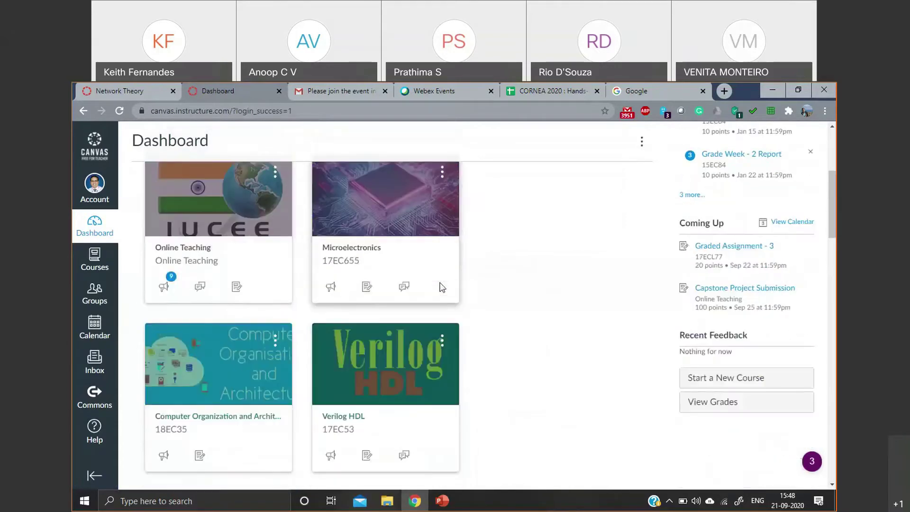
pyautogui.scroll(-10, 436, 286)
pyautogui.scroll(18, 437, 290)
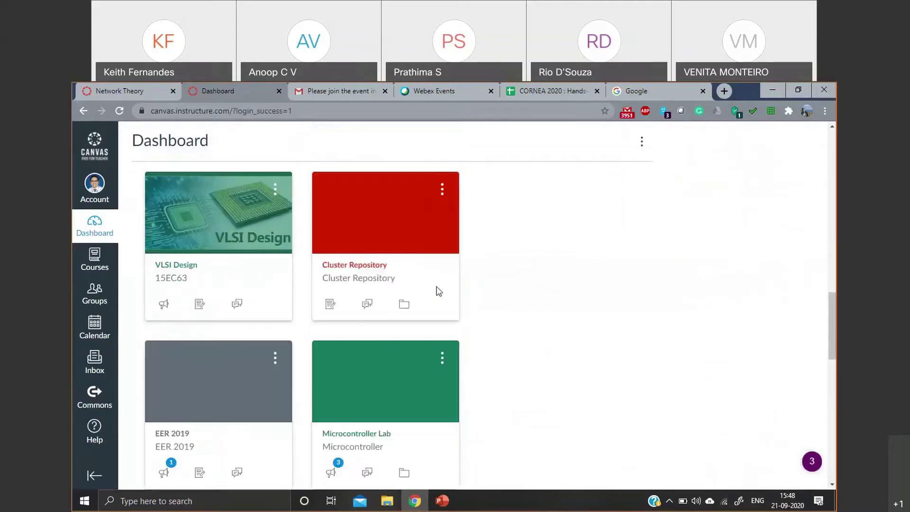
pyautogui.scroll(5, 439, 284)
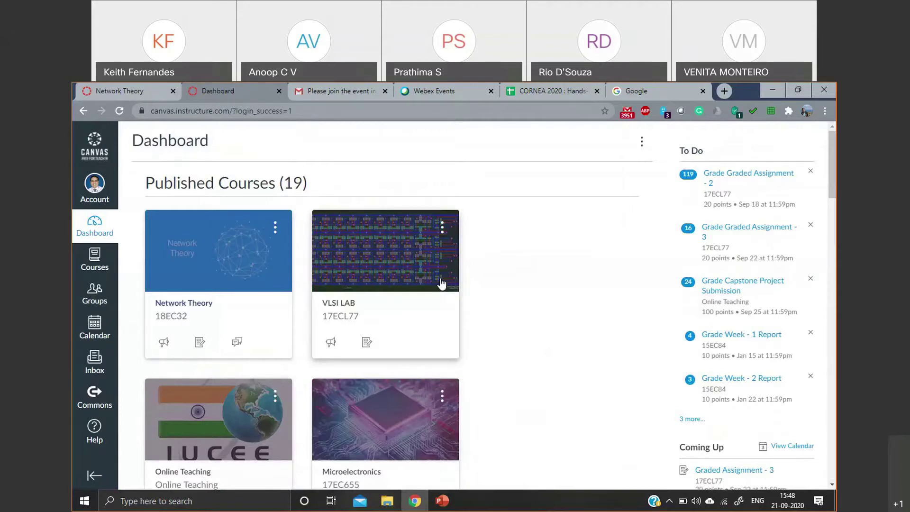
pyautogui.scroll(-2, 628, 371)
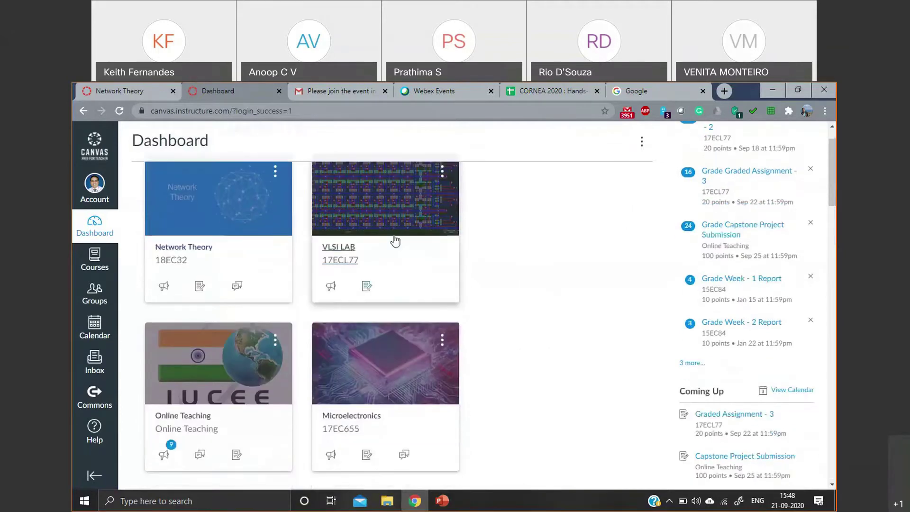
pyautogui.scroll(-3, 508, 278)
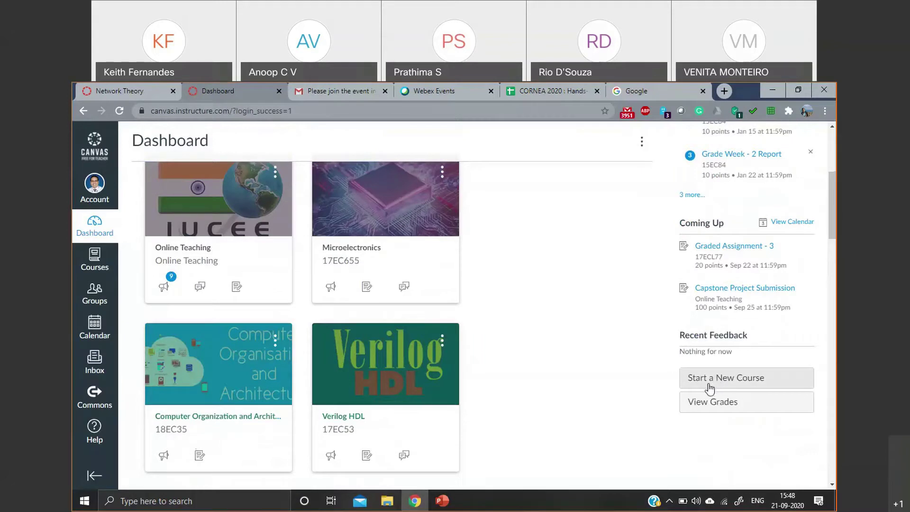
# - Create a course named 'Cornea 2020 - Demo' with the Private (Copyrighted) content license
pyautogui.click(738, 378)
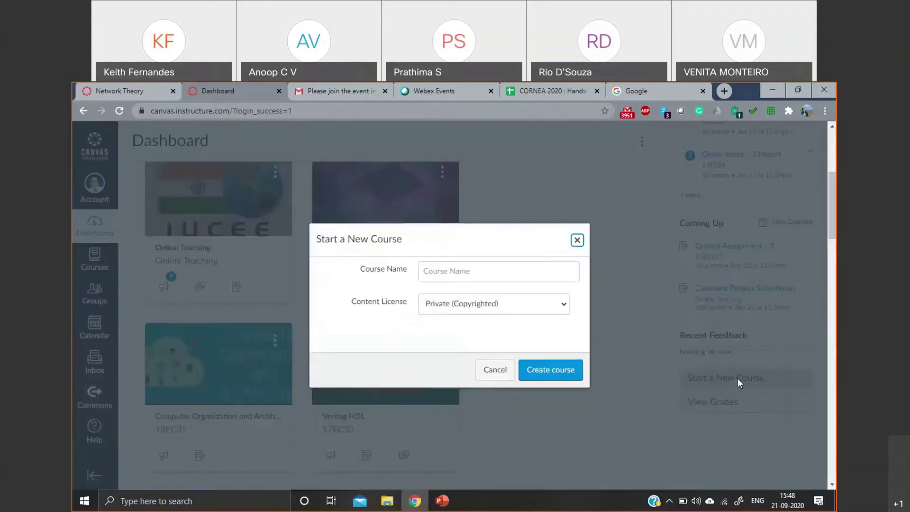
pyautogui.click(475, 270)
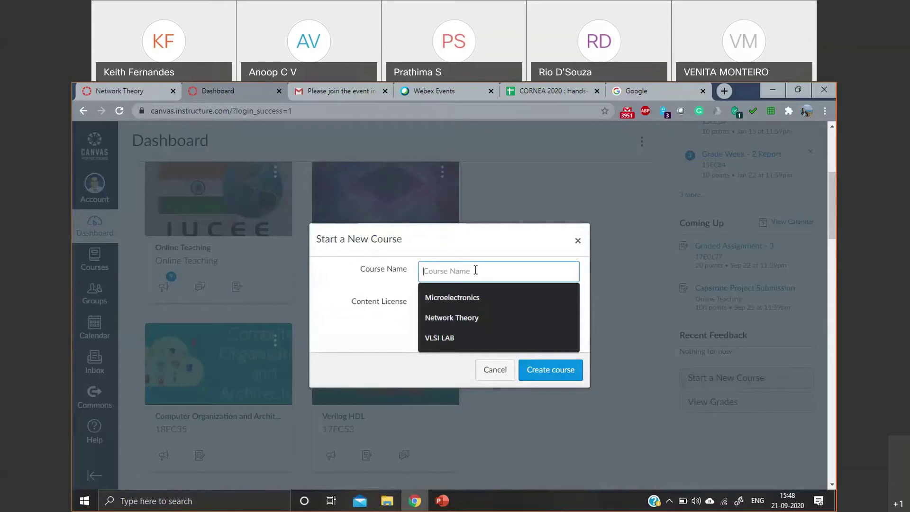
pyautogui.write('Cor')
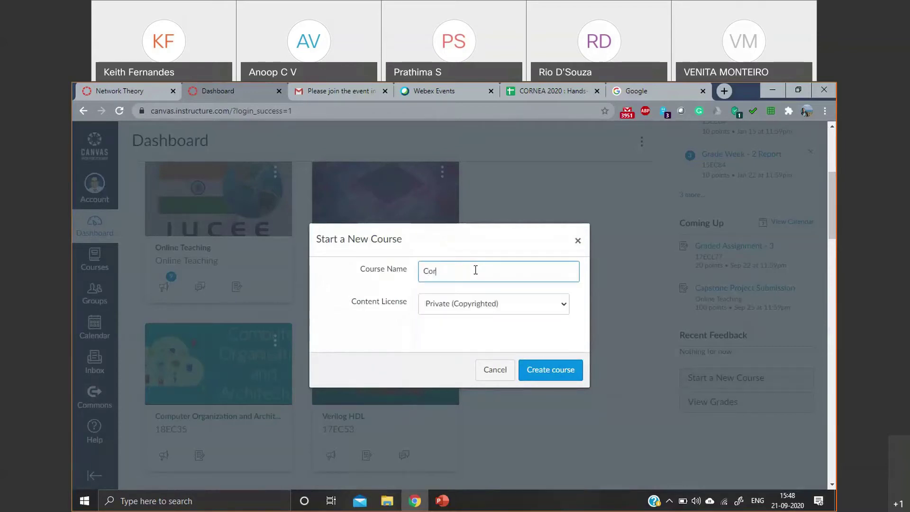
pyautogui.write('nea 2020 - Demo')
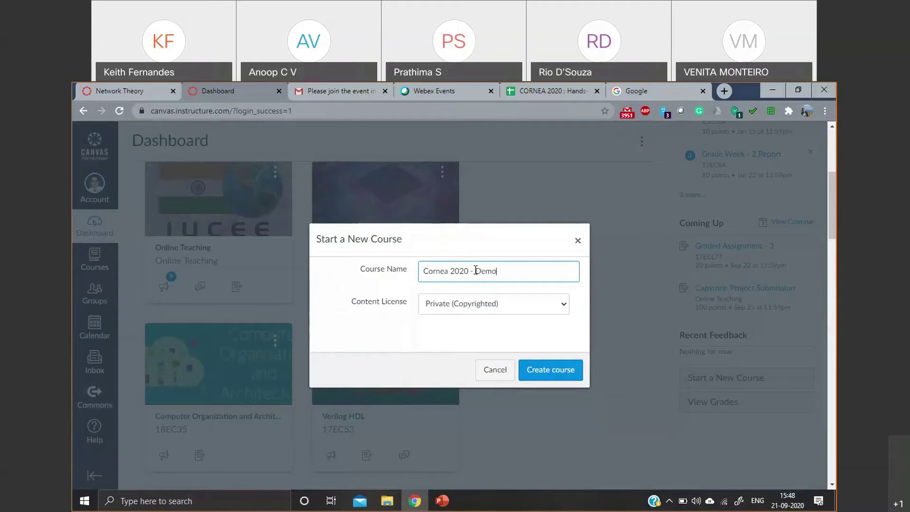
pyautogui.click(484, 303)
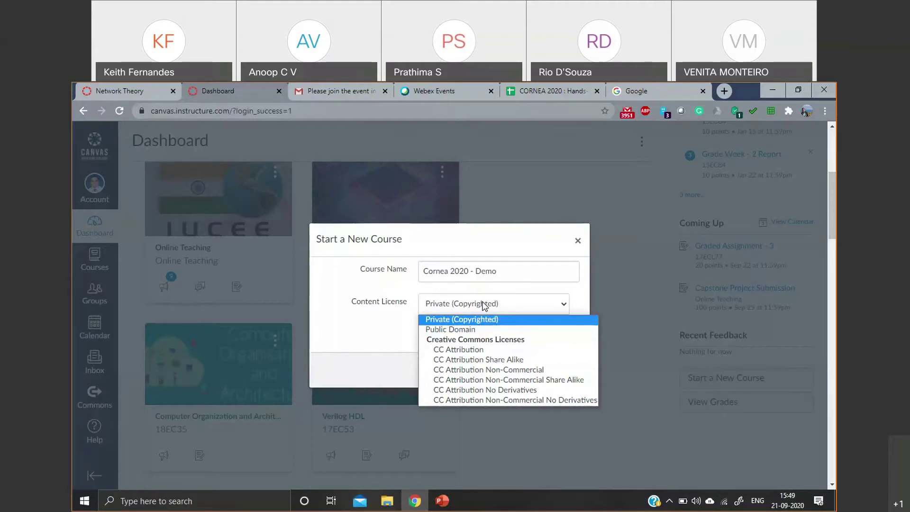
pyautogui.click(425, 319)
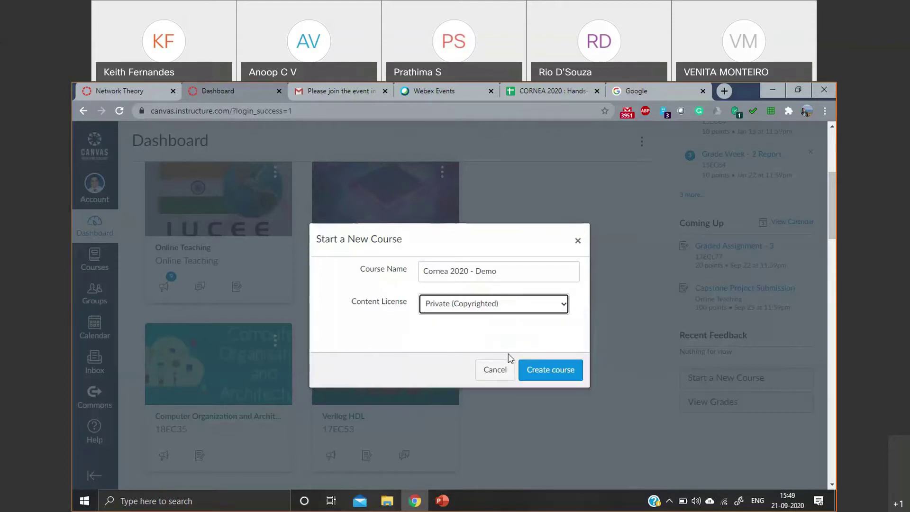
pyautogui.click(534, 372)
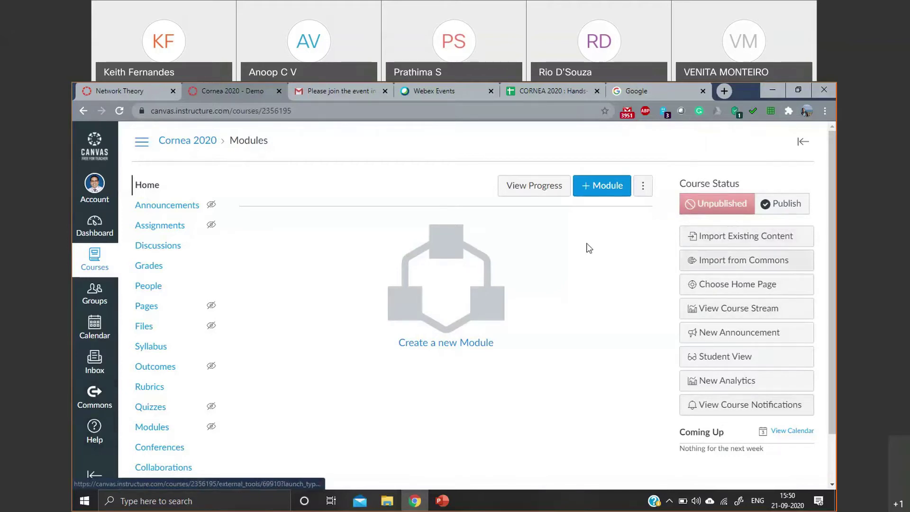
# - Scroll the Cornea 2020 course navigation and go to Settings
pyautogui.scroll(-2, 396, 270)
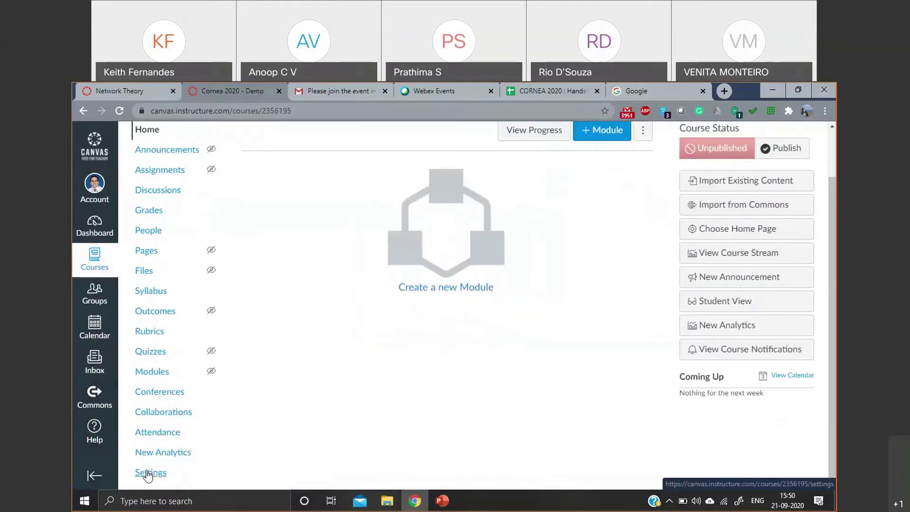
pyautogui.click(150, 473)
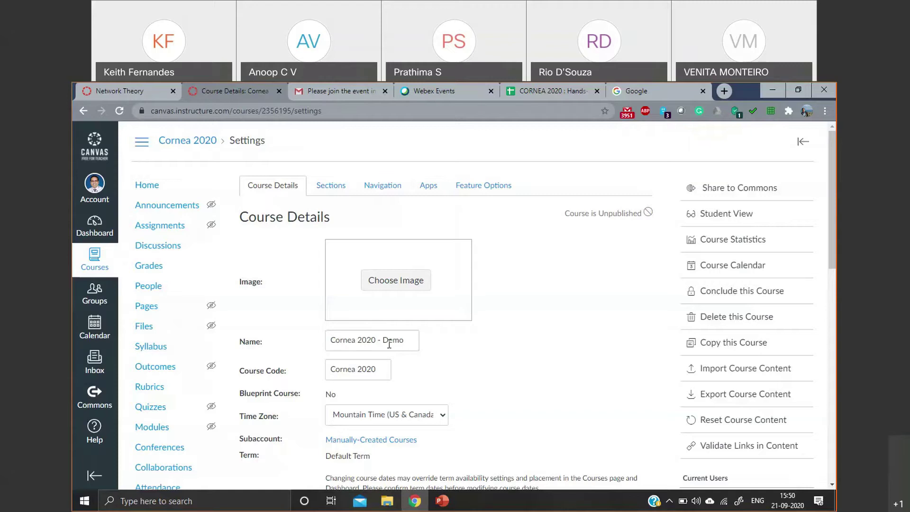
# - Replace the course code with 'SJEC 01'
pyautogui.tripleClick(365, 368)
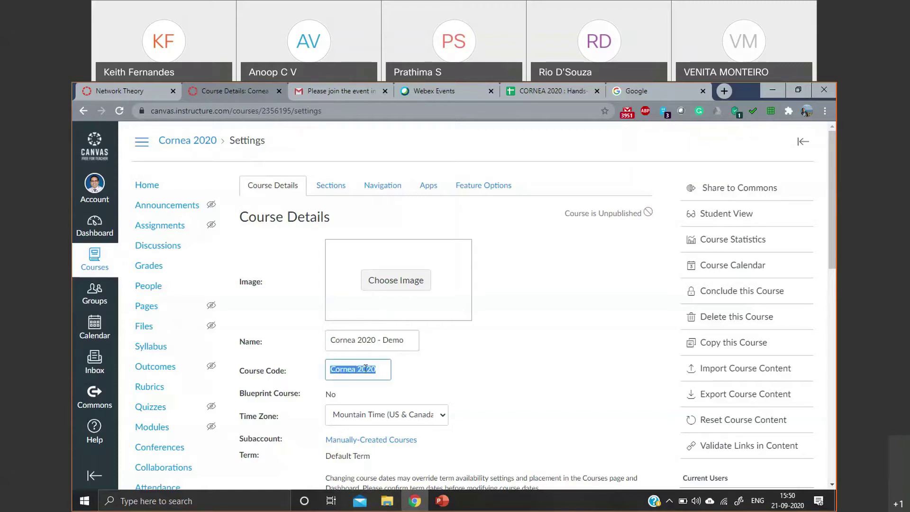
pyautogui.write('2020')
pyautogui.press('BackSpace')
pyautogui.press('BackSpace')
pyautogui.press('BackSpace')
pyautogui.press('BackSpace')
pyautogui.write('SJEC 01')
pyautogui.scroll(-3, 441, 356)
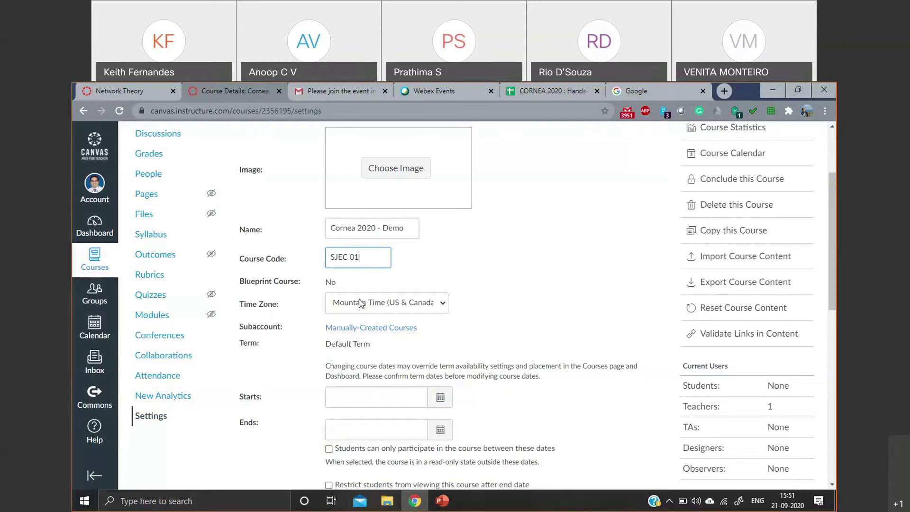
# - Set the course time zone to New Delhi (+05:30)
pyautogui.click(422, 304)
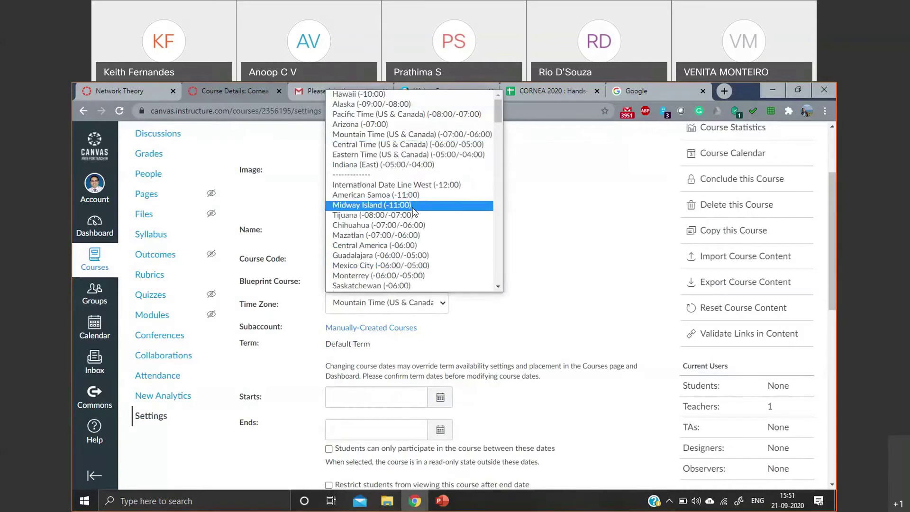
pyautogui.scroll(-20, 417, 222)
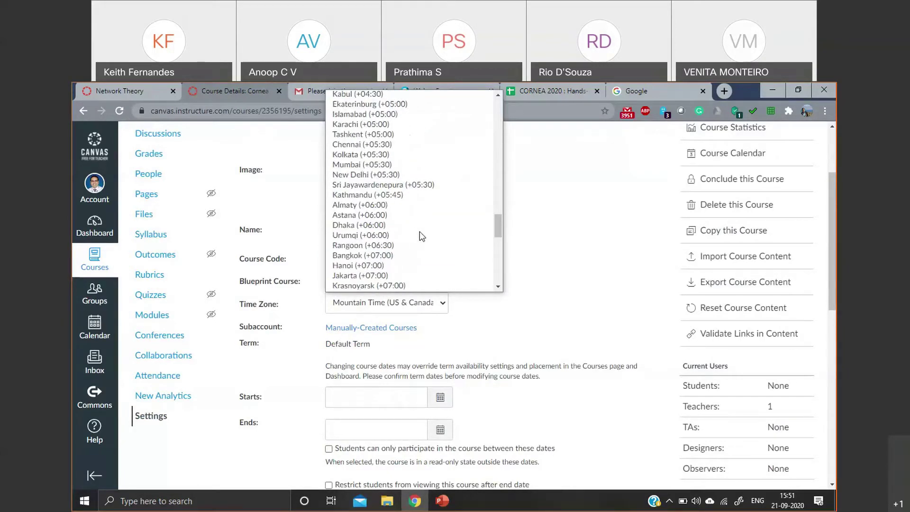
pyautogui.click(432, 175)
pyautogui.scroll(-2, 359, 225)
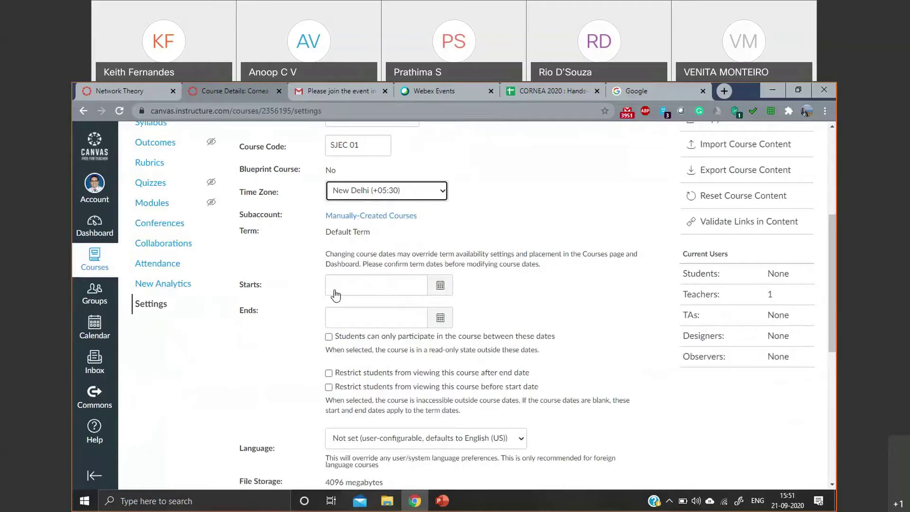
# - Set start date Sep 21, 2020 and end date Nov 30, 2020, limiting student participation to them
pyautogui.click(440, 285)
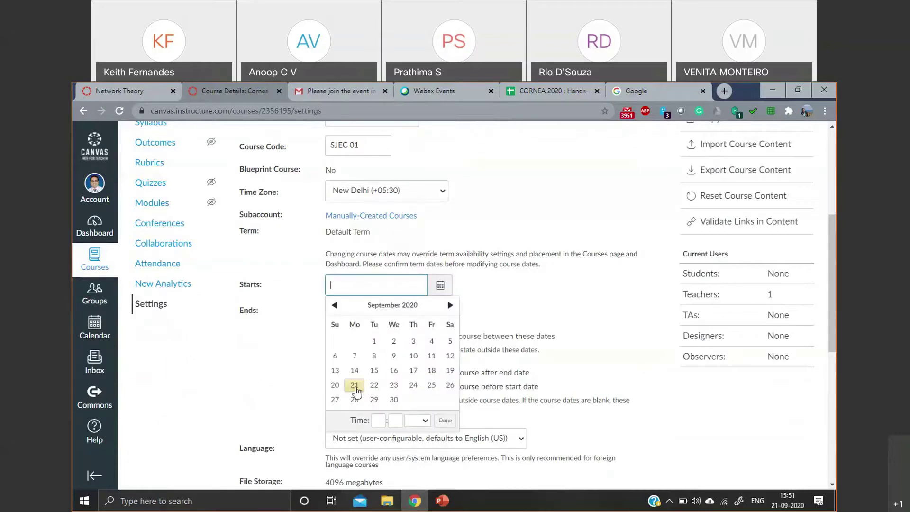
pyautogui.click(355, 388)
pyautogui.click(442, 336)
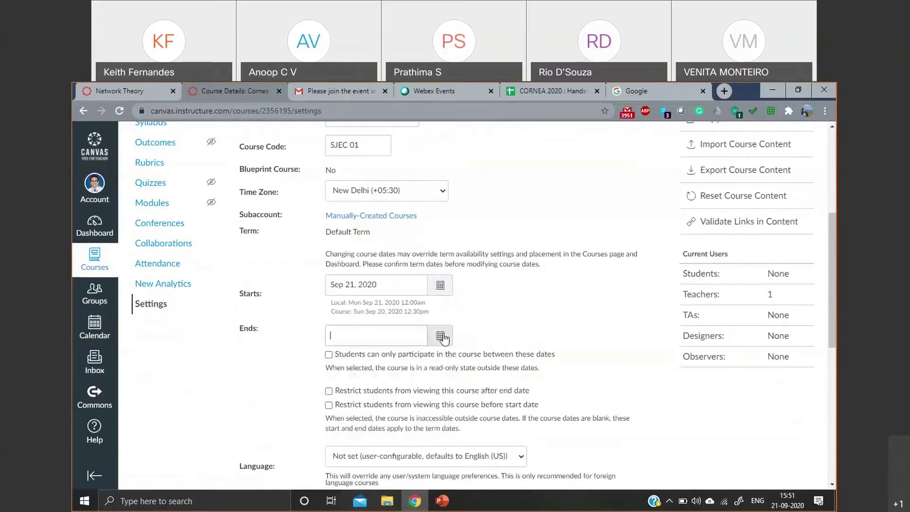
pyautogui.click(449, 357)
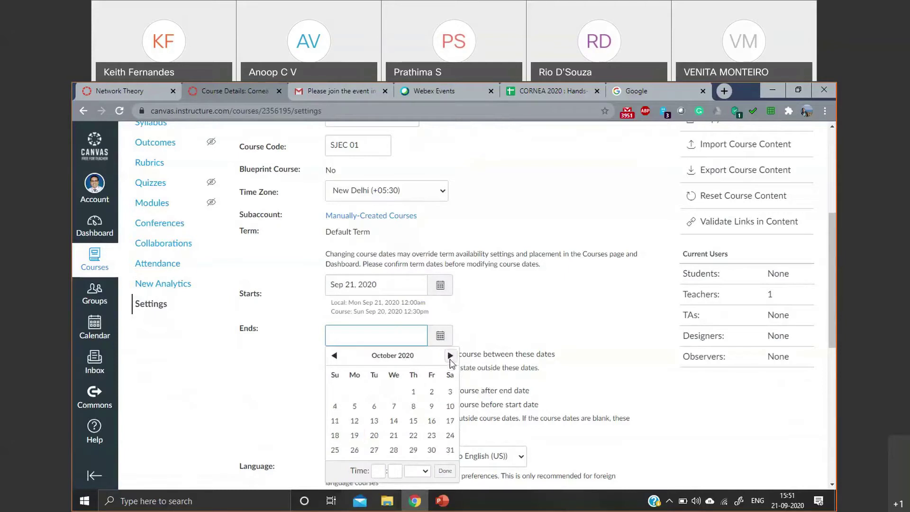
pyautogui.click(449, 356)
pyautogui.click(355, 451)
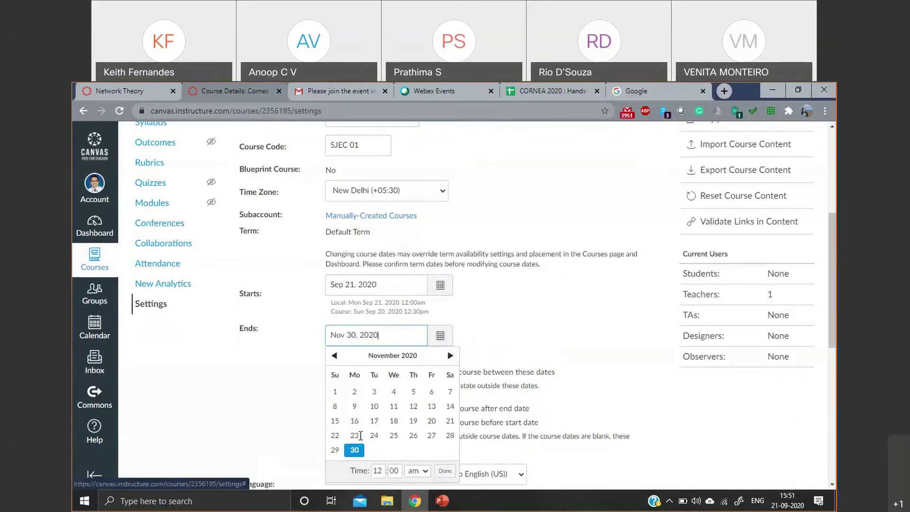
pyautogui.click(488, 321)
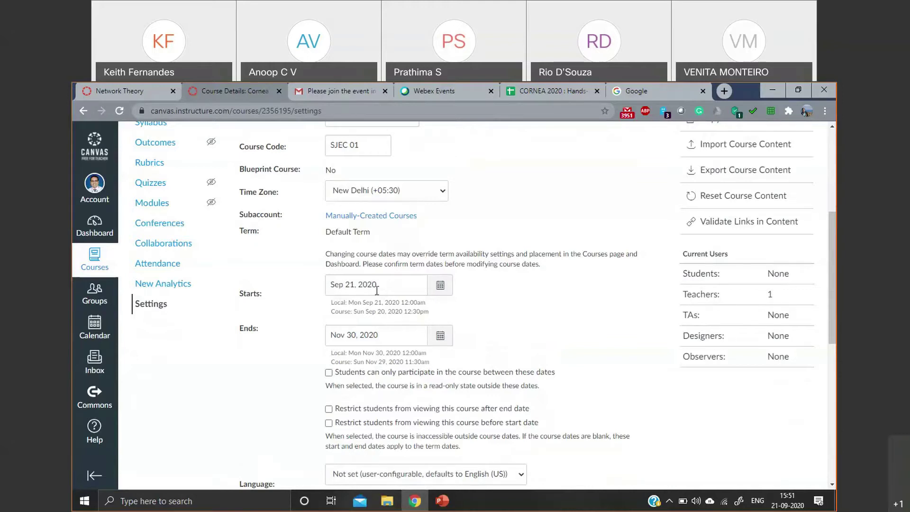
pyautogui.scroll(-1, 377, 289)
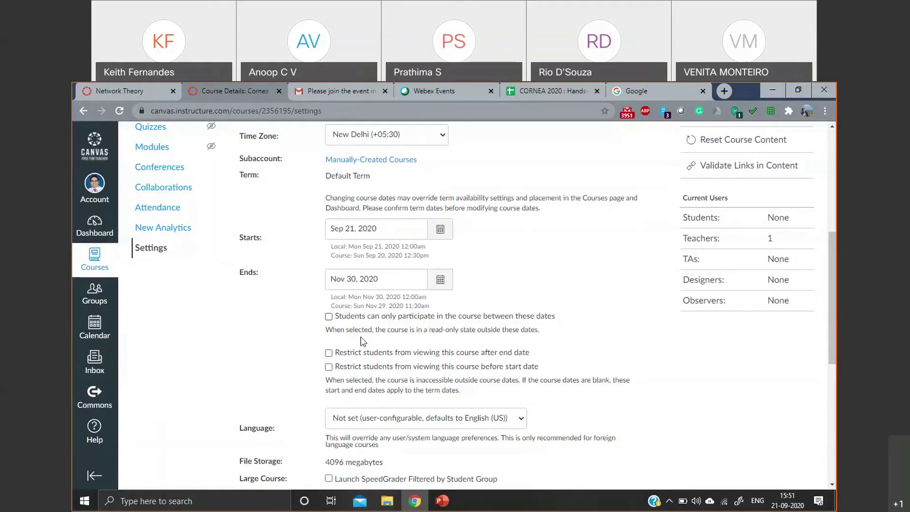
pyautogui.click(329, 317)
pyautogui.scroll(-2, 621, 307)
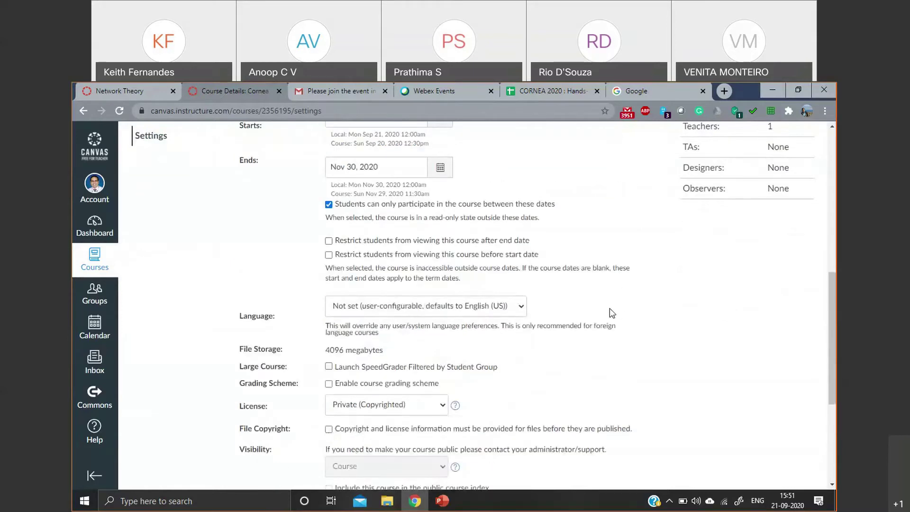
# - Set language to English (US), enable SpeedGrader student-group filtering, and leave the grading scheme off
pyautogui.click(486, 309)
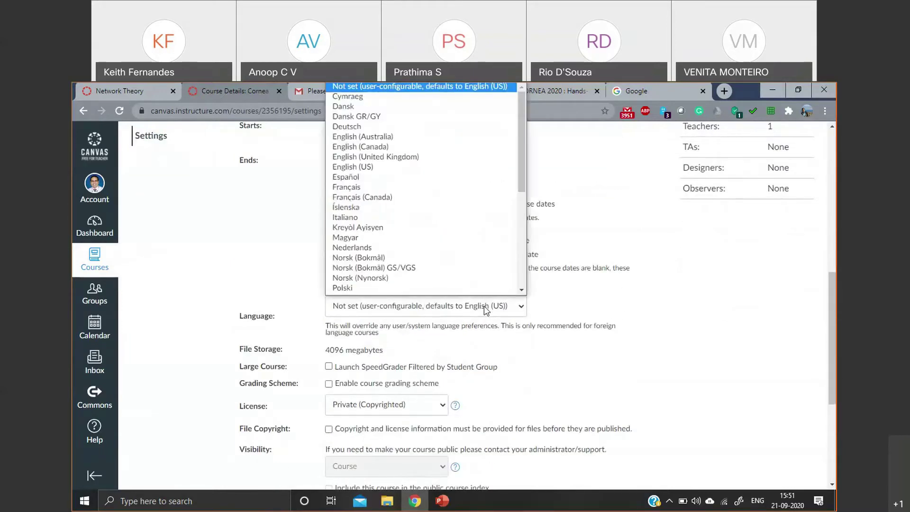
pyautogui.click(450, 168)
pyautogui.scroll(-2, 575, 311)
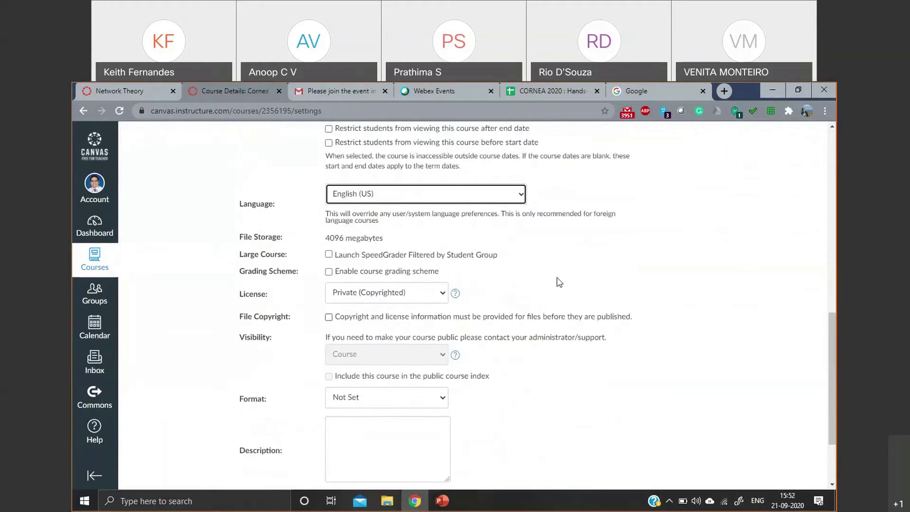
pyautogui.click(329, 254)
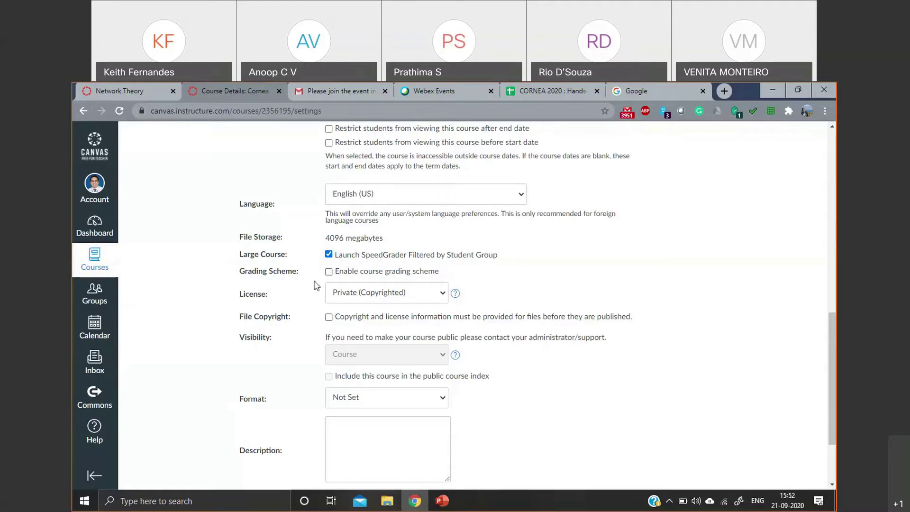
pyautogui.click(329, 271)
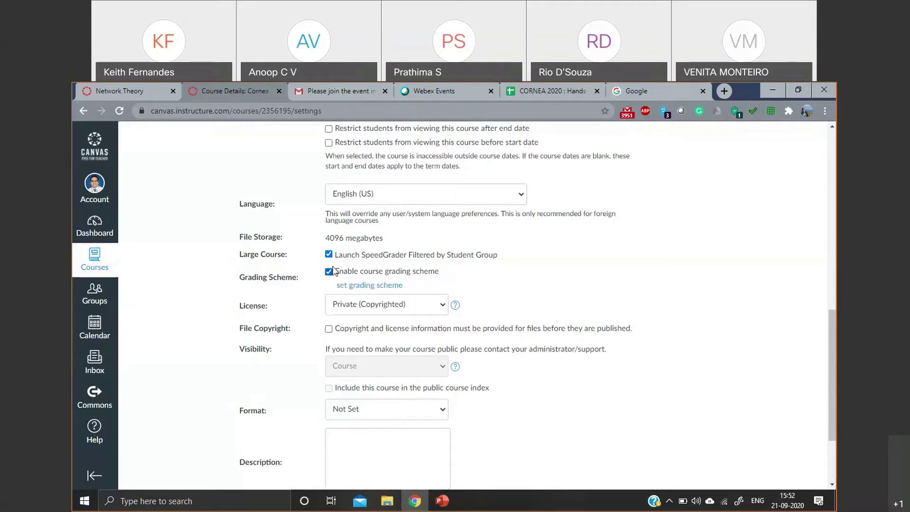
pyautogui.click(329, 272)
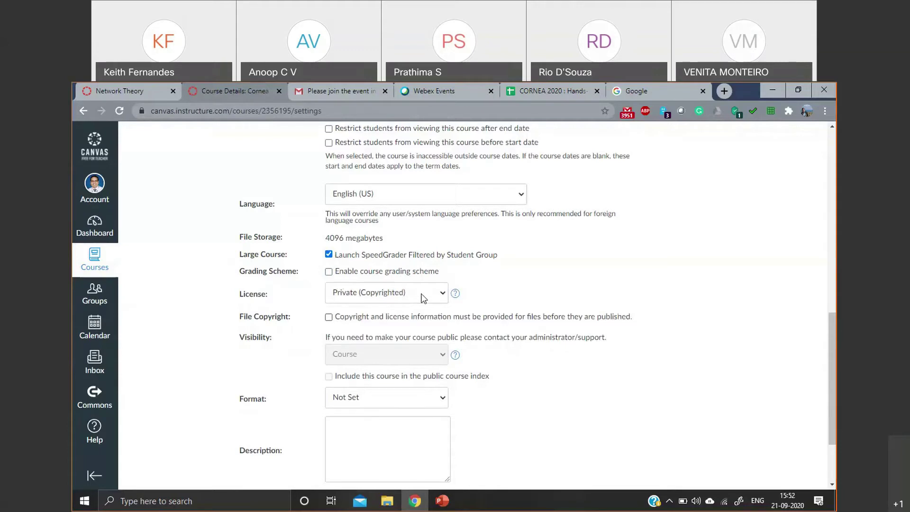
# - Choose Blended as the course format
pyautogui.scroll(-1, 416, 328)
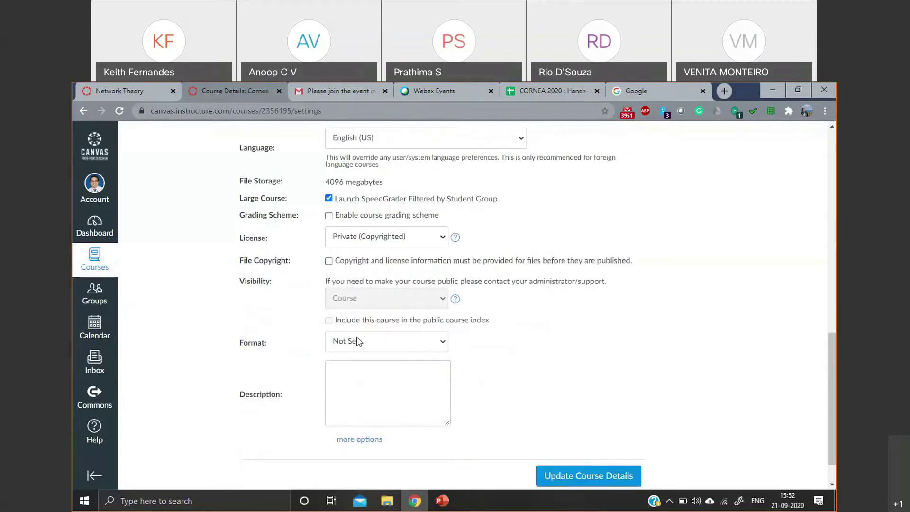
pyautogui.click(371, 346)
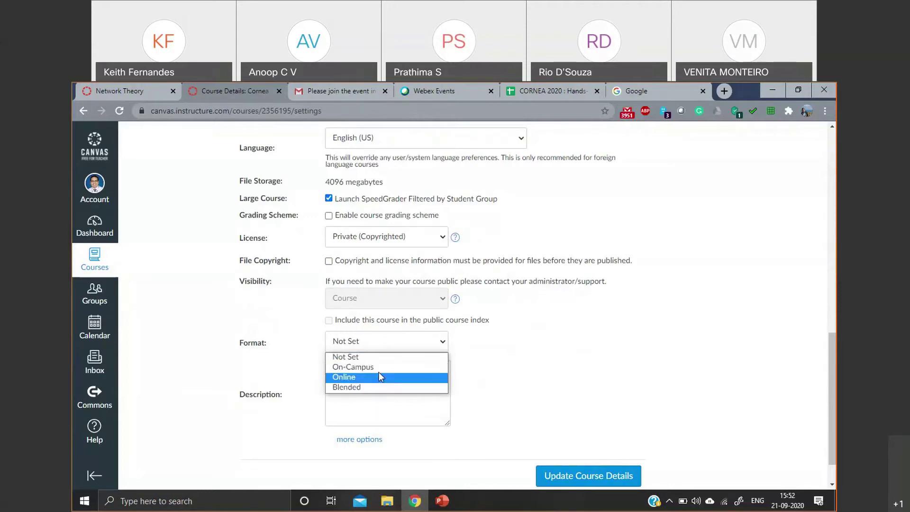
pyautogui.click(378, 388)
pyautogui.scroll(3, 481, 322)
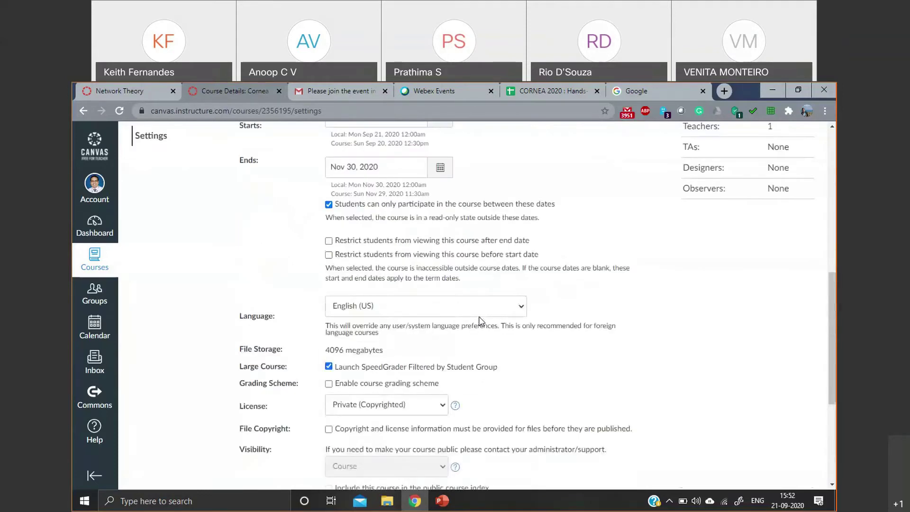
pyautogui.scroll(5, 481, 321)
pyautogui.click(329, 189)
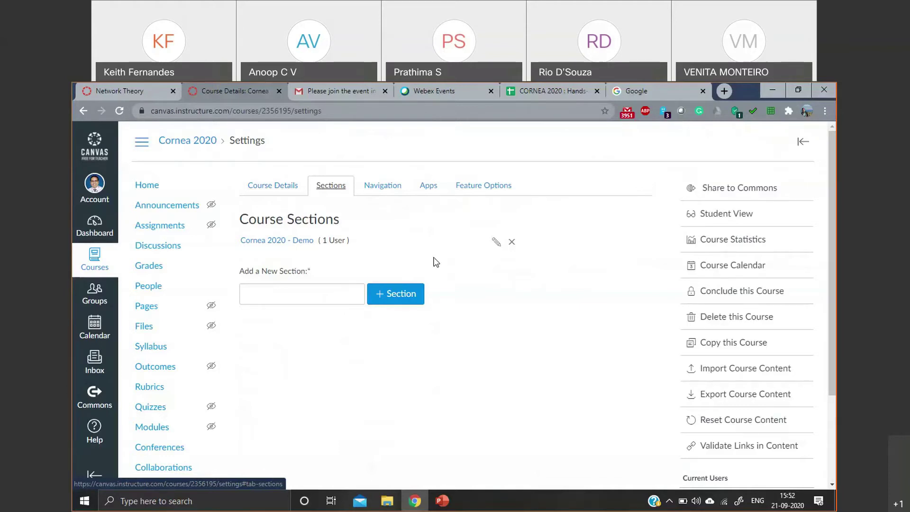
# - Add the 'A Section' section, then change the name to 'B Section' and add it too
pyautogui.click(323, 287)
pyautogui.write('A Sec')
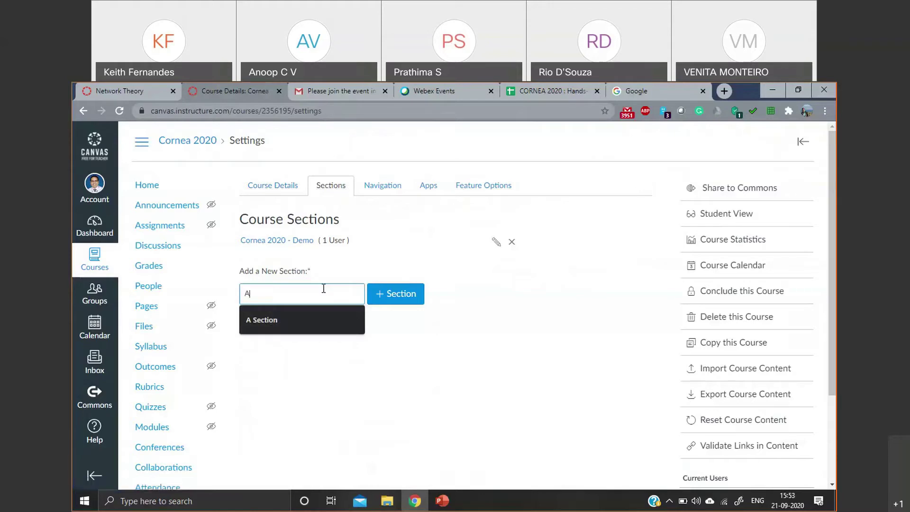
pyautogui.press('BackSpace')
pyautogui.press('BackSpace')
pyautogui.press('BackSpace')
pyautogui.press('BackSpace')
pyautogui.write('Section')
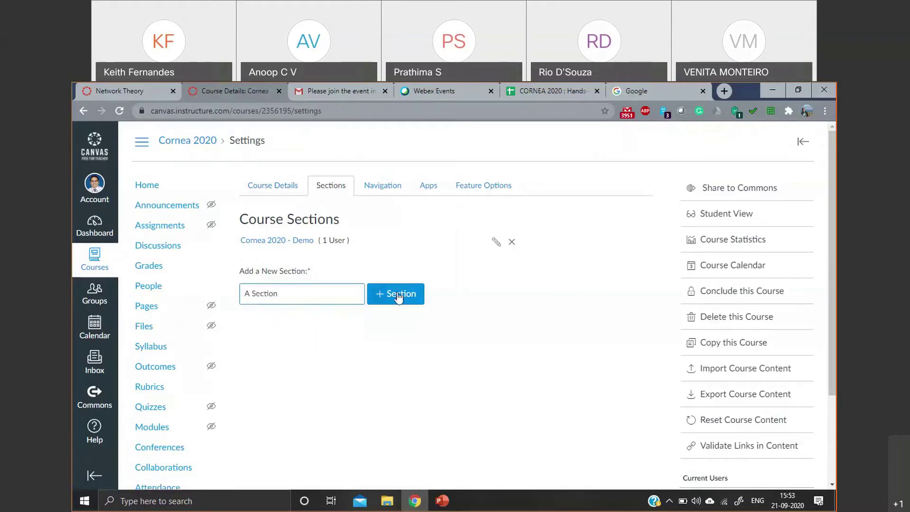
pyautogui.click(304, 288)
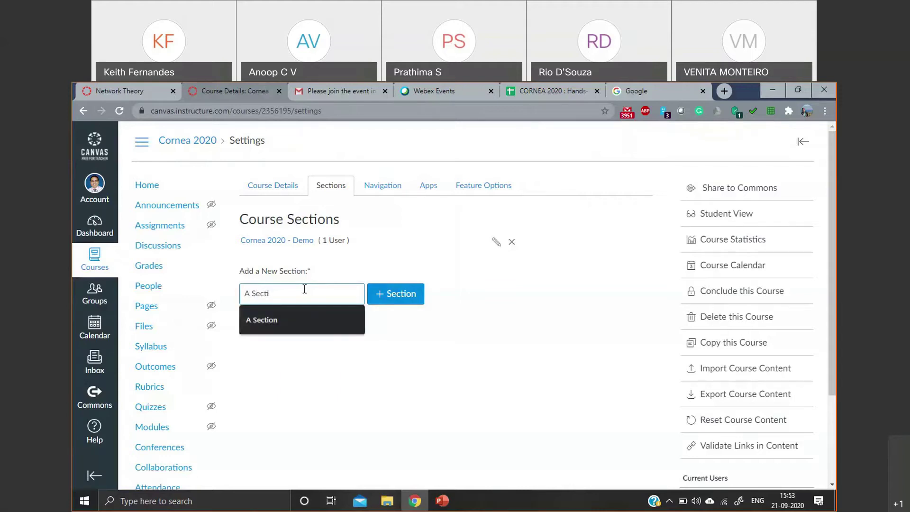
pyautogui.click(323, 312)
pyautogui.click(392, 293)
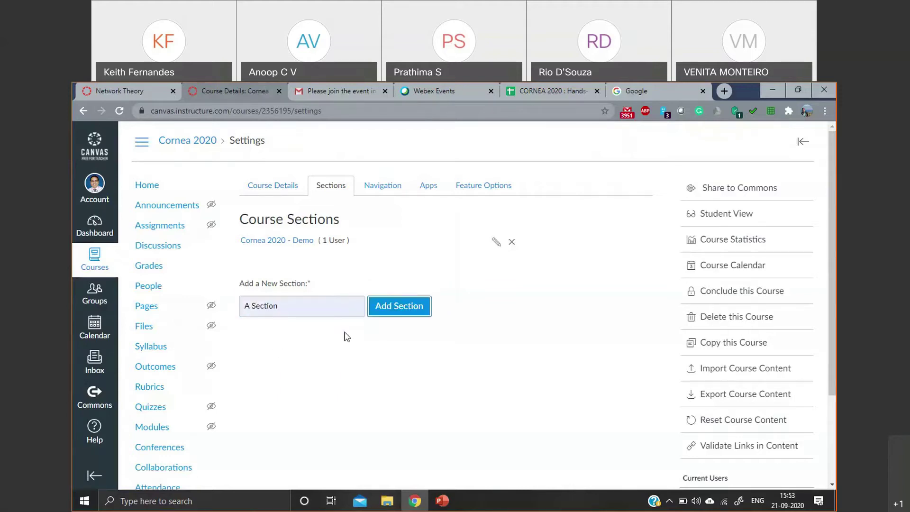
pyautogui.moveTo(248, 311); pyautogui.dragTo(232, 317)
pyautogui.write('B')
pyautogui.click(380, 309)
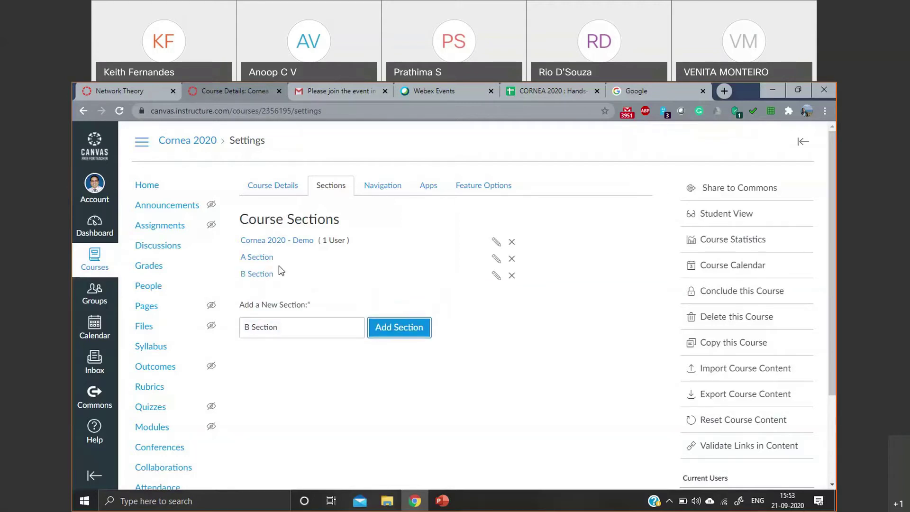
pyautogui.scroll(-1, 361, 356)
pyautogui.scroll(1, 362, 355)
# - In the Navigation settings, disable People
pyautogui.click(379, 188)
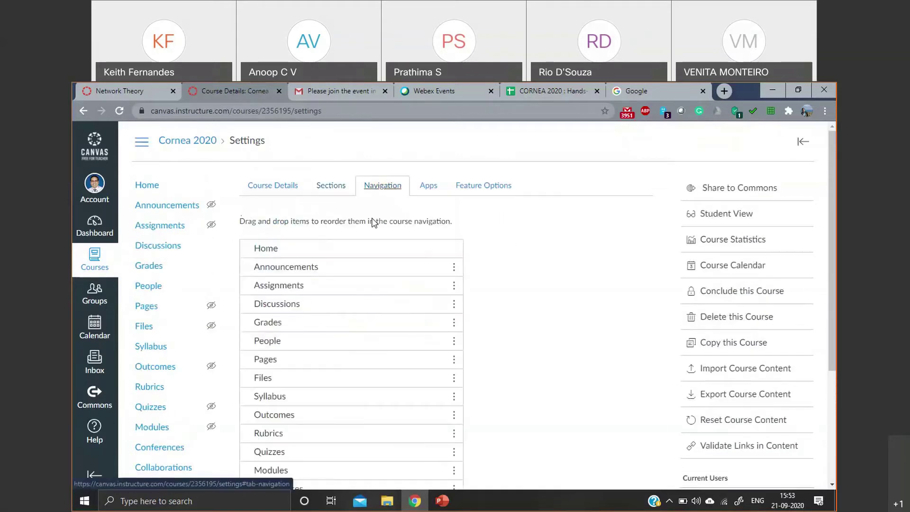
pyautogui.scroll(-2, 163, 174)
pyautogui.scroll(2, 163, 175)
pyautogui.scroll(-2, 171, 385)
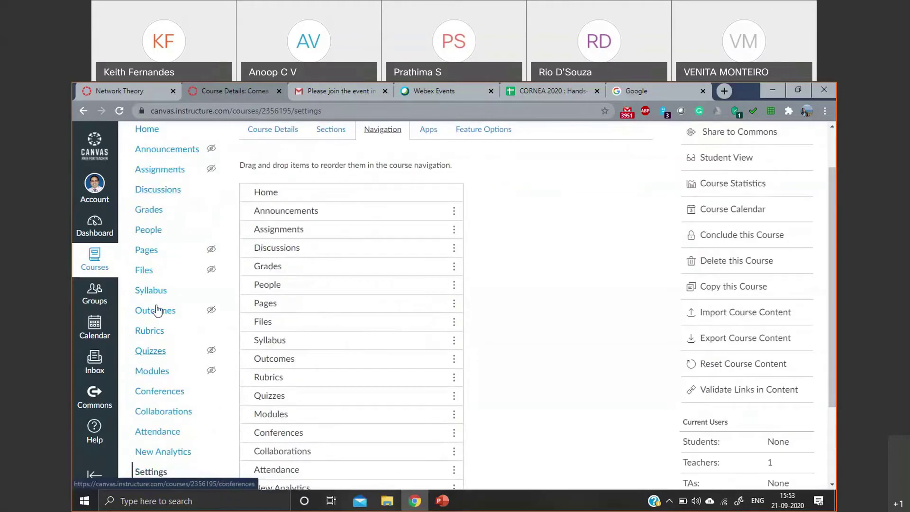
pyautogui.scroll(-4, 168, 256)
pyautogui.scroll(6, 168, 274)
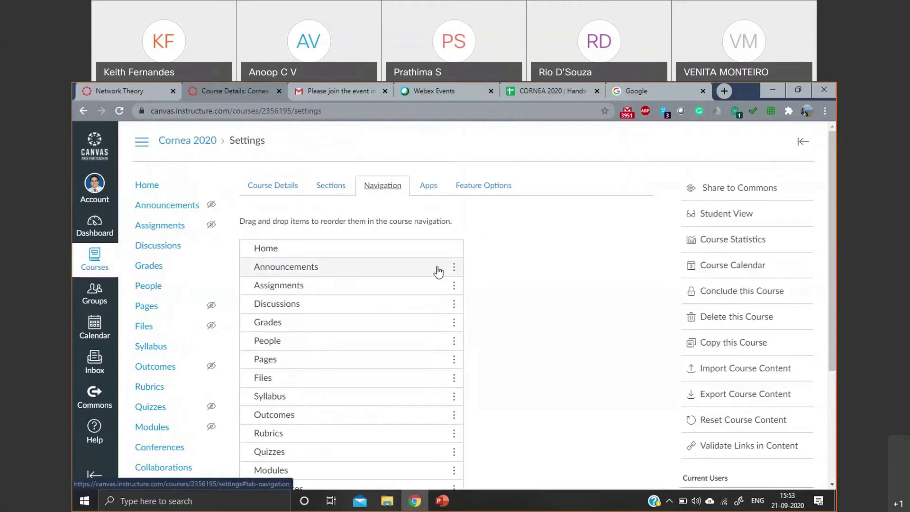
pyautogui.scroll(-1, 349, 307)
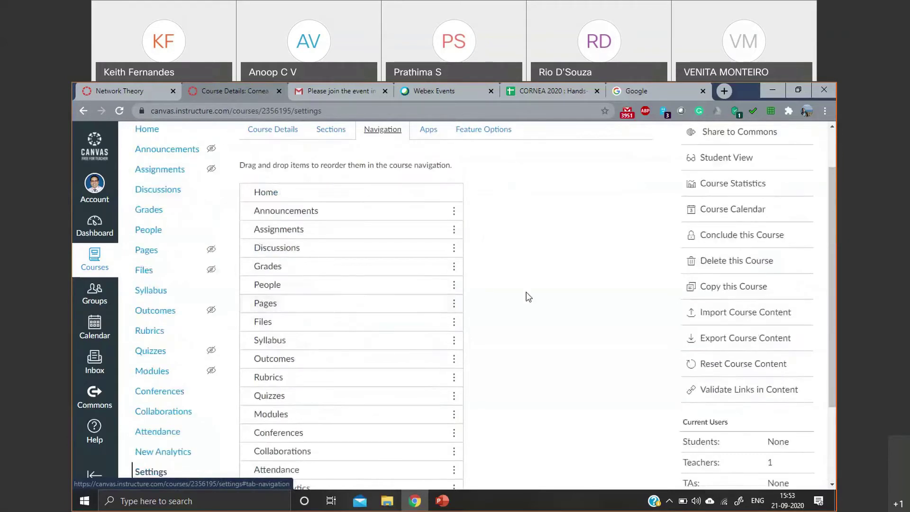
pyautogui.click(454, 286)
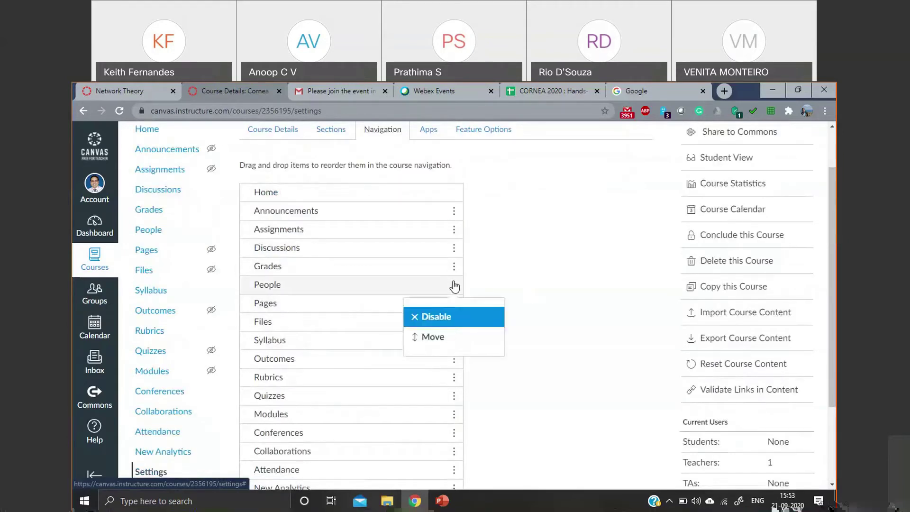
pyautogui.click(450, 316)
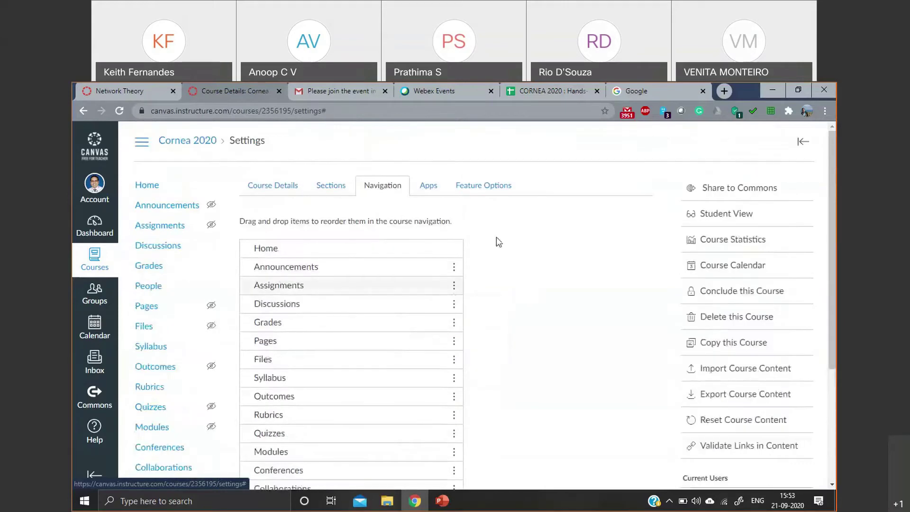
# - Disable Outcomes and Rubrics in the course navigation
pyautogui.scroll(-1, 443, 294)
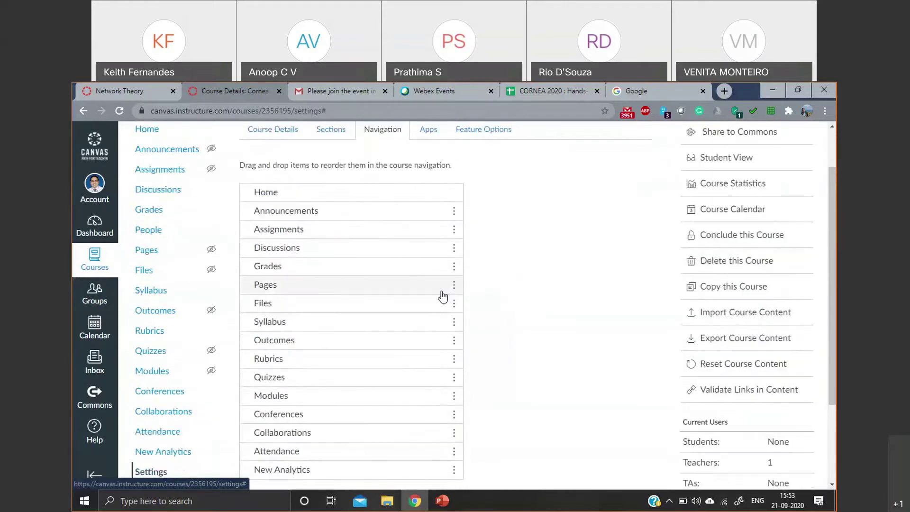
pyautogui.click(453, 341)
pyautogui.click(458, 382)
pyautogui.scroll(-2, 454, 289)
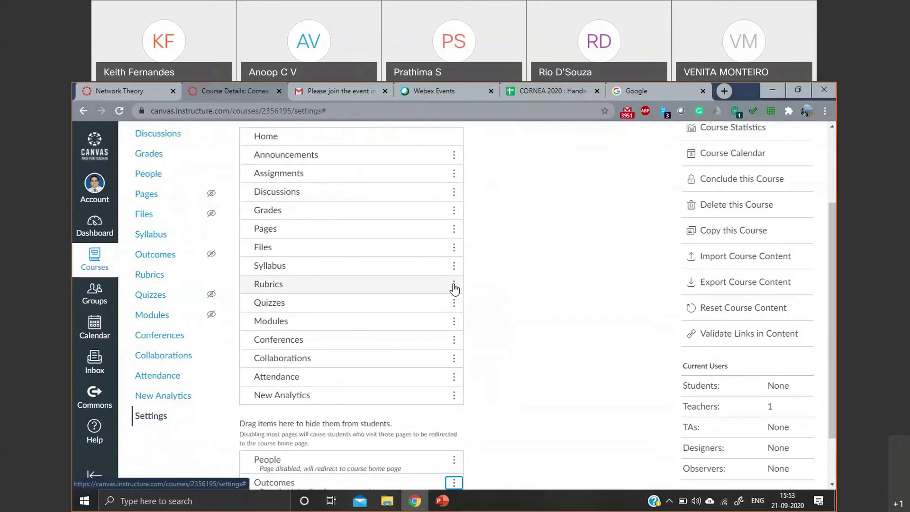
pyautogui.click(454, 288)
pyautogui.click(446, 323)
# - Leave Conferences and Collaborations enabled and disable New Analytics
pyautogui.scroll(-3, 336, 312)
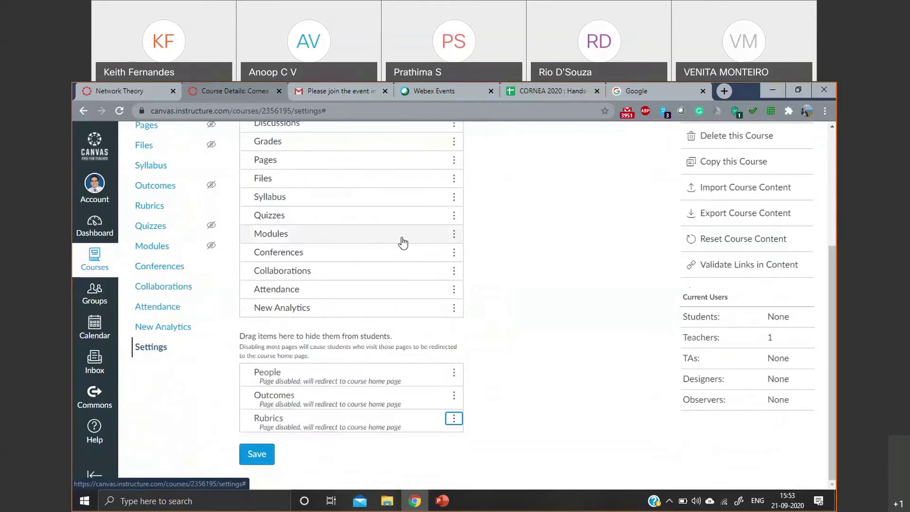
pyautogui.click(454, 253)
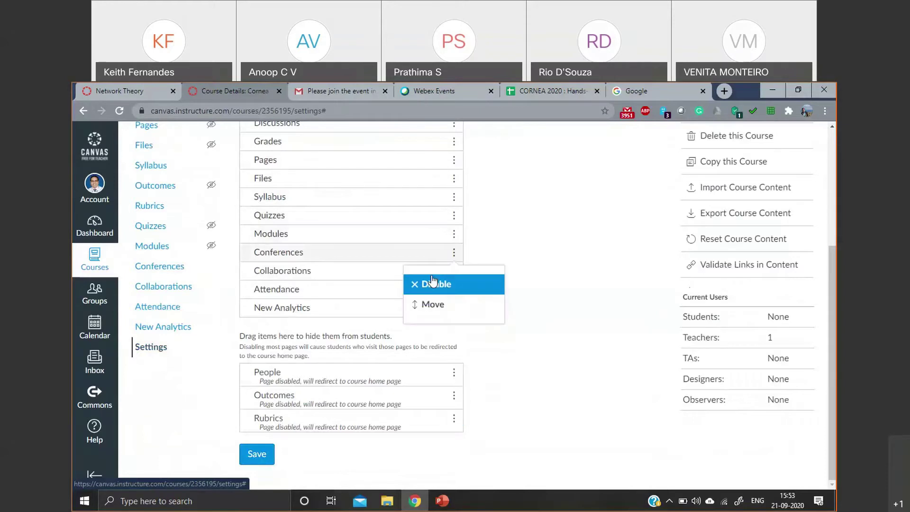
pyautogui.scroll(1, 433, 265)
pyautogui.click(509, 271)
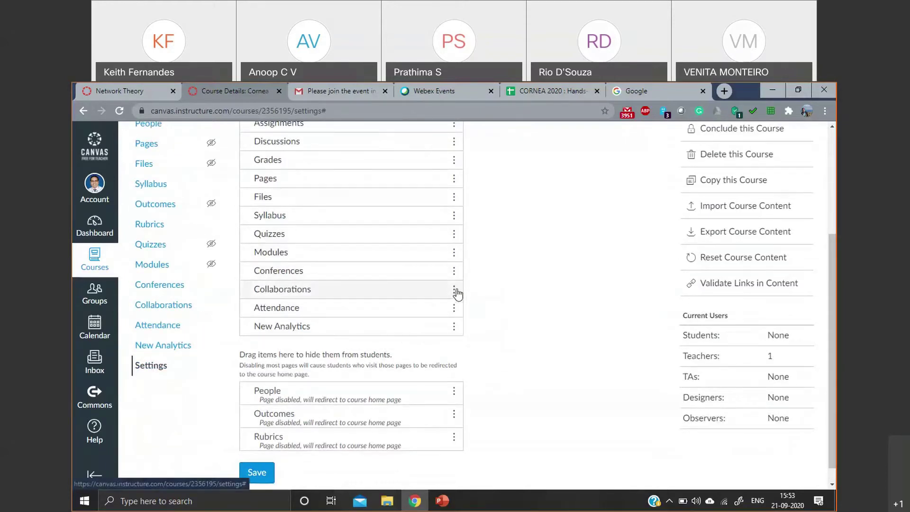
pyautogui.click(455, 289)
pyautogui.click(444, 314)
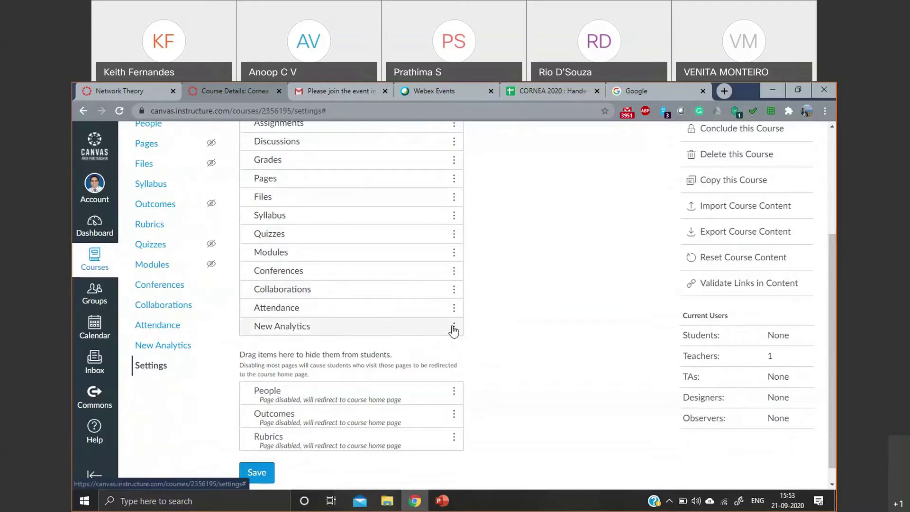
pyautogui.click(454, 327)
pyautogui.click(460, 358)
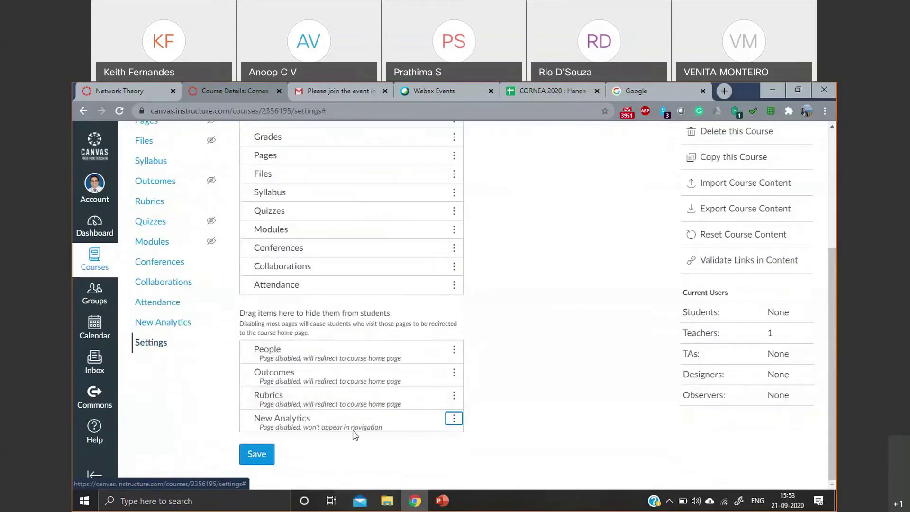
pyautogui.scroll(3, 390, 374)
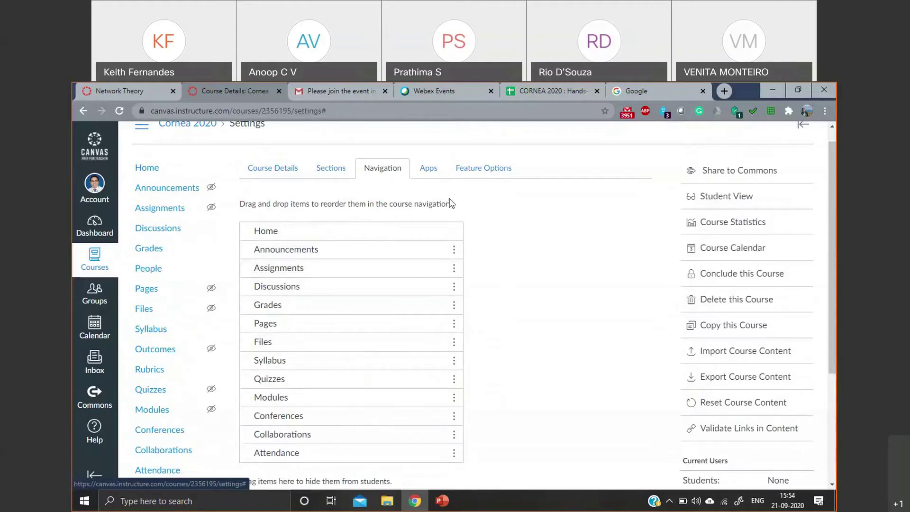
pyautogui.scroll(1, 445, 204)
# - Filter the External Apps catalog by 'equa' to find EquatIO
pyautogui.click(428, 185)
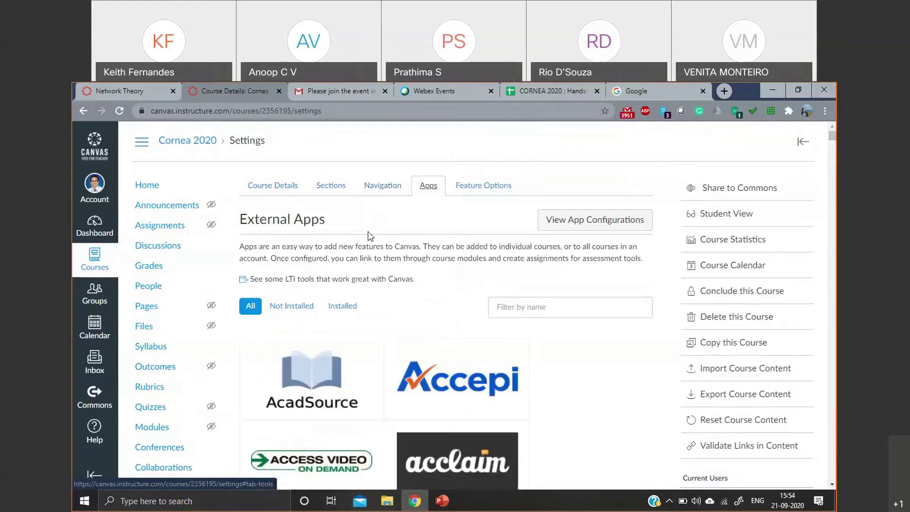
pyautogui.click(541, 306)
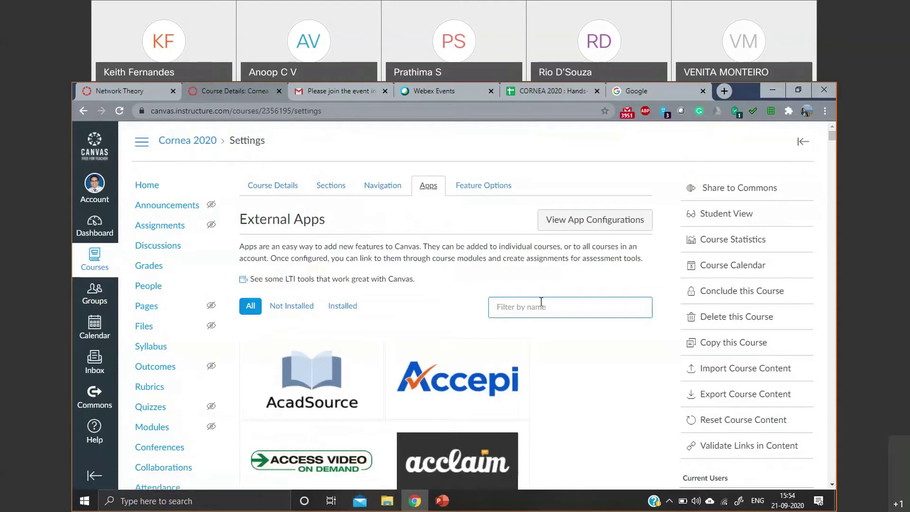
pyautogui.write('equ')
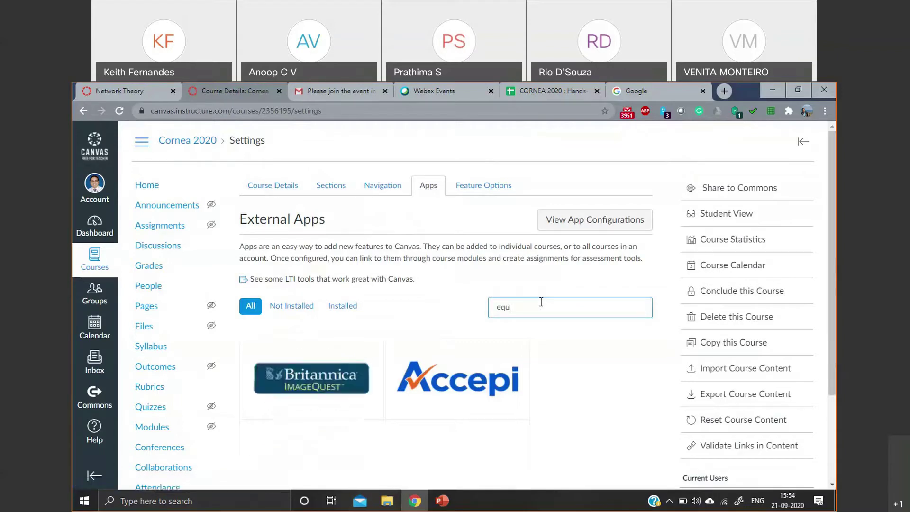
pyautogui.press('BackSpace')
pyautogui.press('BackSpace')
pyautogui.press('BackSpace')
pyautogui.write('IO')
pyautogui.scroll(-3, 536, 303)
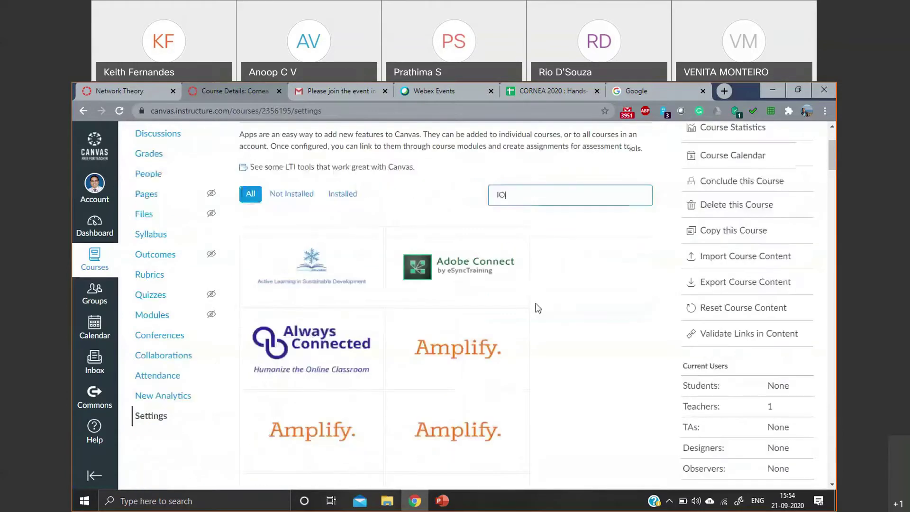
pyautogui.scroll(2, 536, 303)
pyautogui.scroll(-2, 536, 302)
pyautogui.scroll(3, 536, 303)
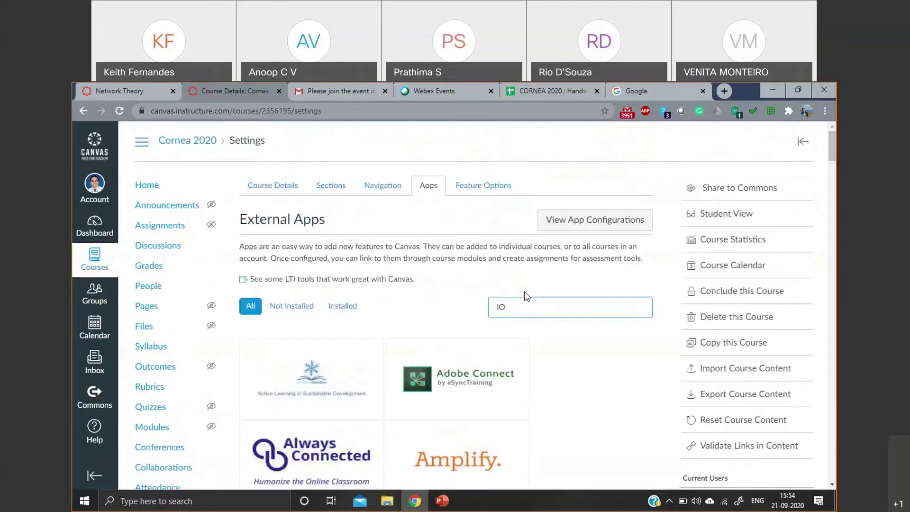
pyautogui.moveTo(514, 307); pyautogui.dragTo(482, 310)
pyautogui.write('equa')
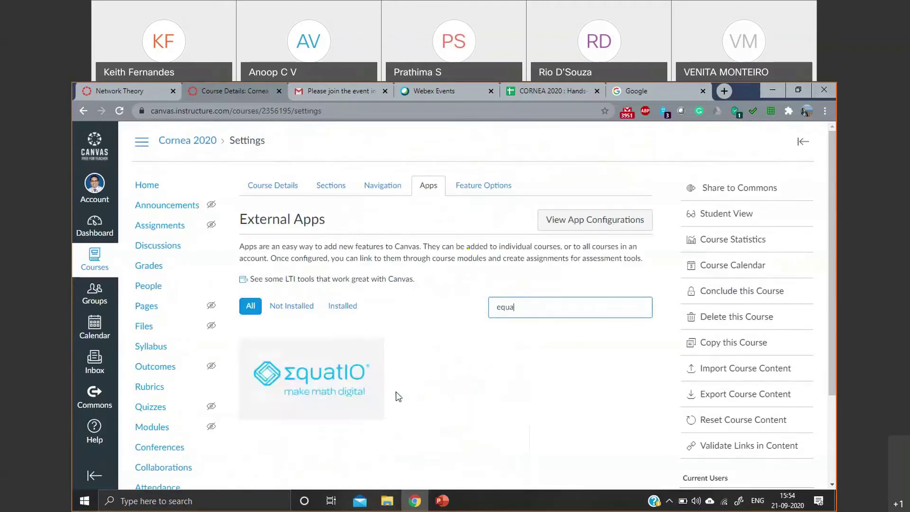
# - Add the EquatIO app to the course and confirm the install
pyautogui.click(337, 372)
pyautogui.scroll(-1, 353, 369)
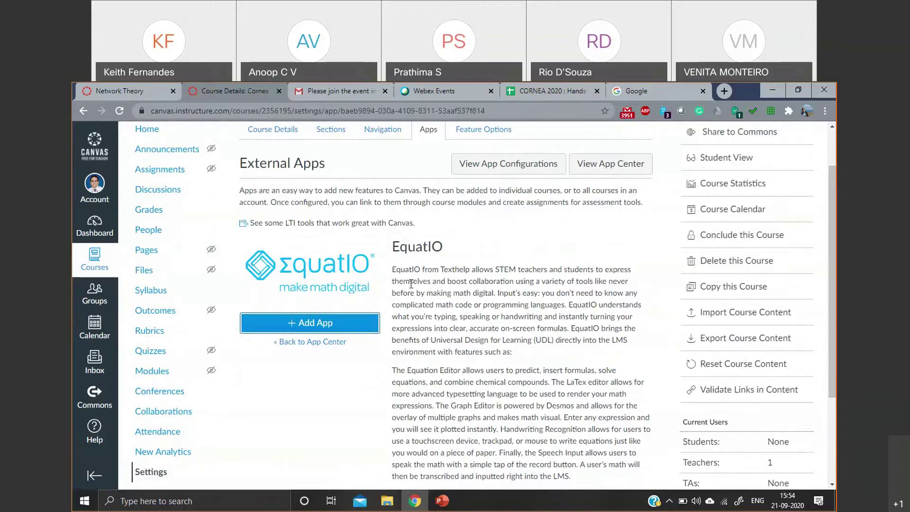
pyautogui.click(339, 329)
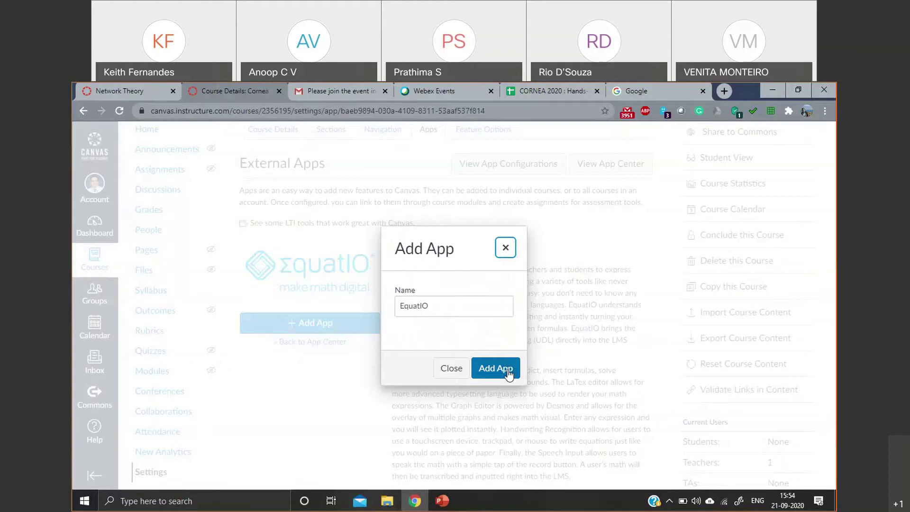
pyautogui.click(508, 374)
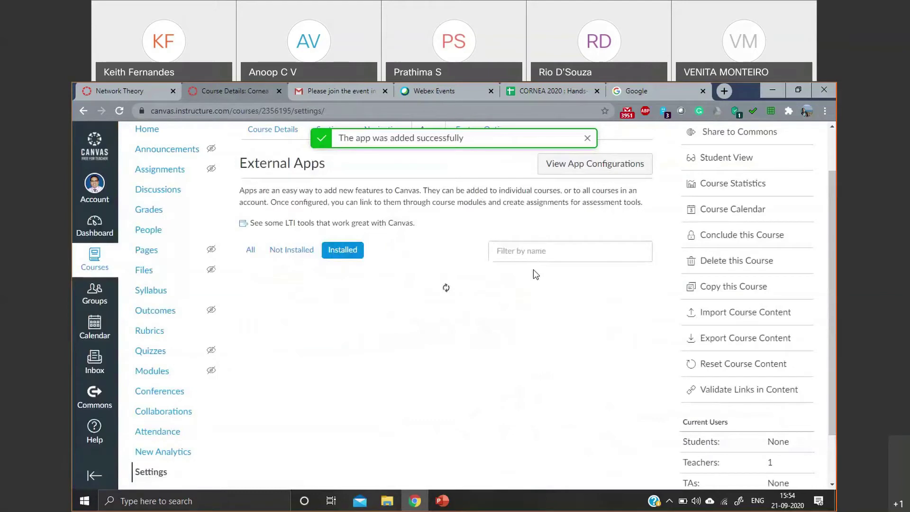
pyautogui.click(583, 250)
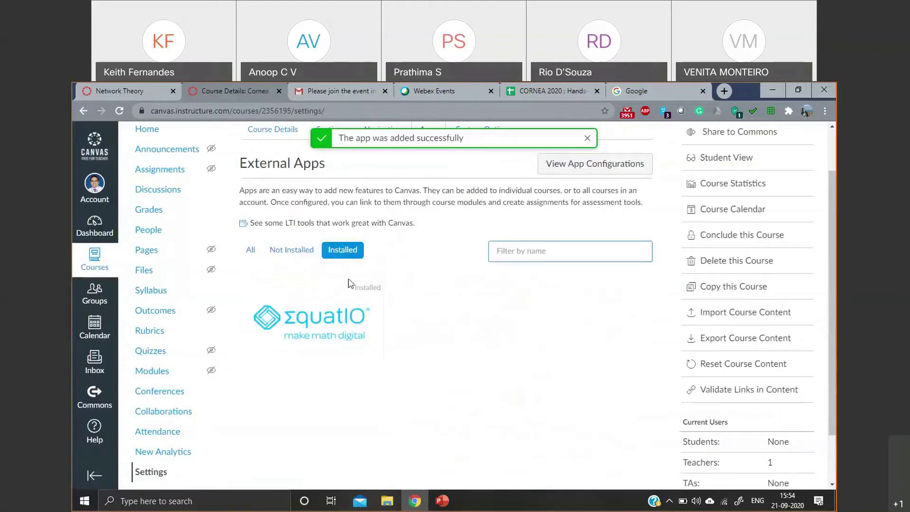
# - Find Edpuzzle by filtering for 'edpu', start adding it, then cancel without installing
pyautogui.click(511, 256)
pyautogui.write('e')
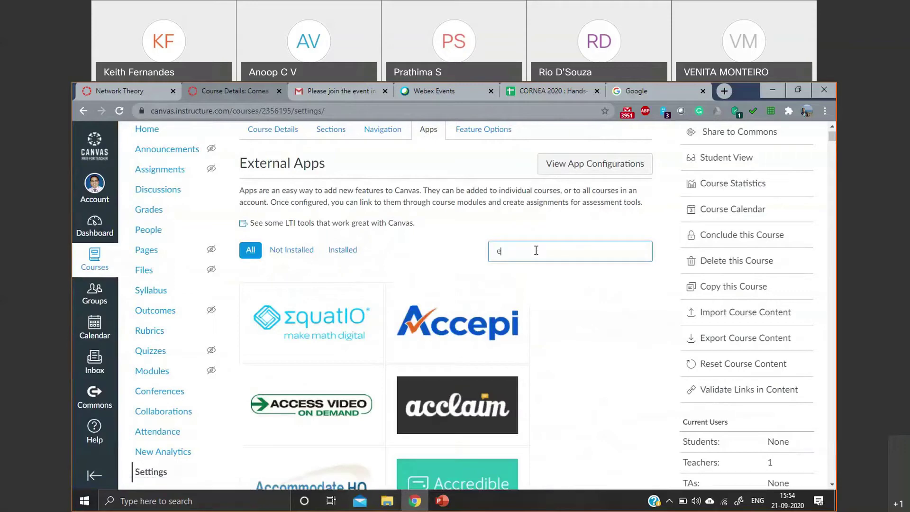
pyautogui.write('d pu')
pyautogui.press('BackSpace')
pyautogui.press('BackSpace')
pyautogui.press('BackSpace')
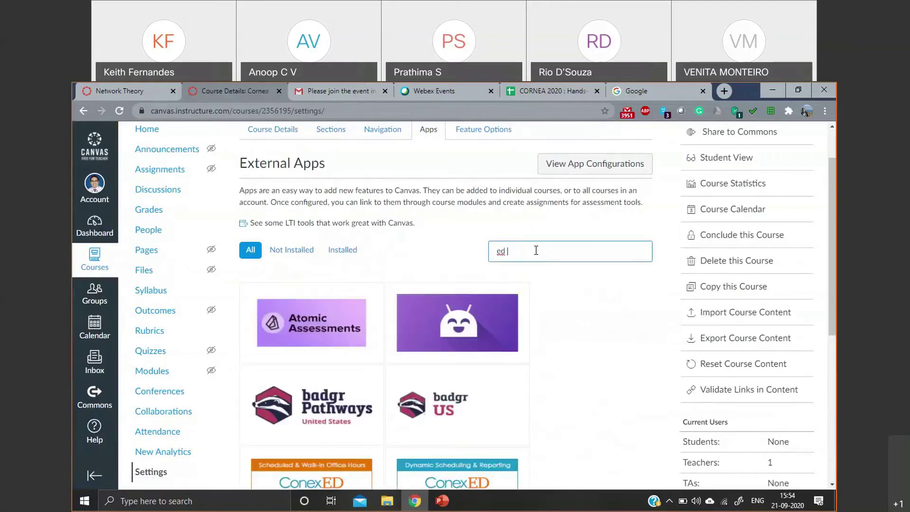
pyautogui.write('pu')
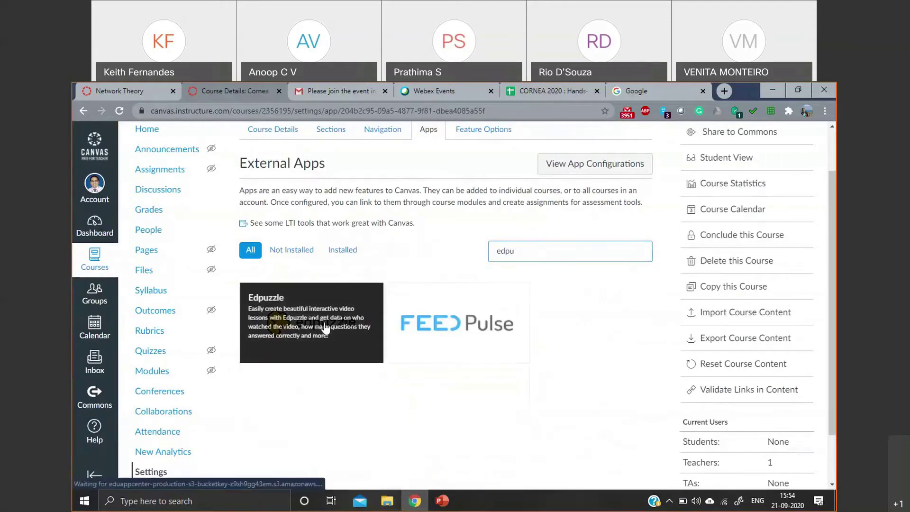
pyautogui.click(342, 318)
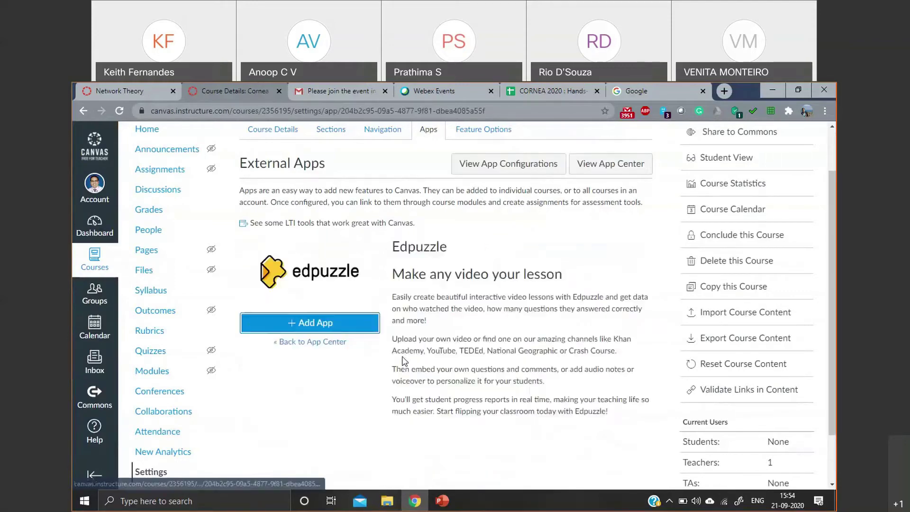
pyautogui.click(344, 320)
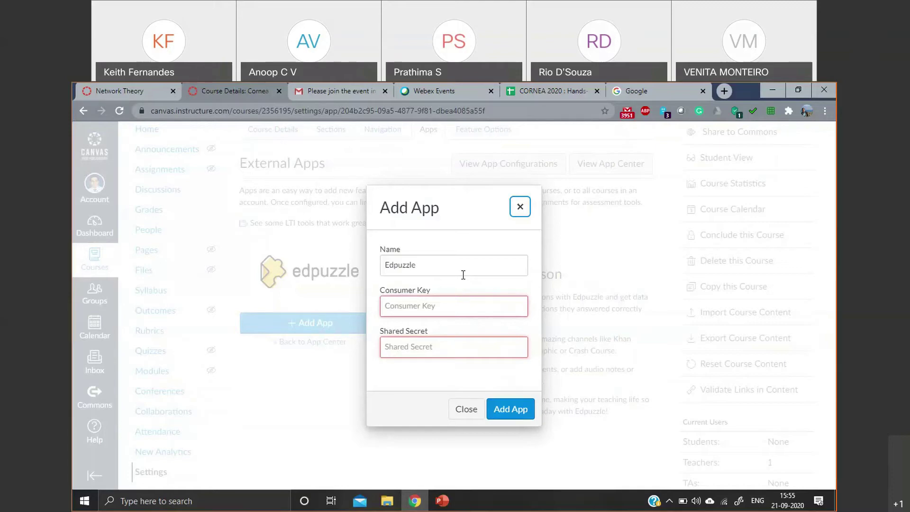
pyautogui.click(520, 207)
pyautogui.click(483, 185)
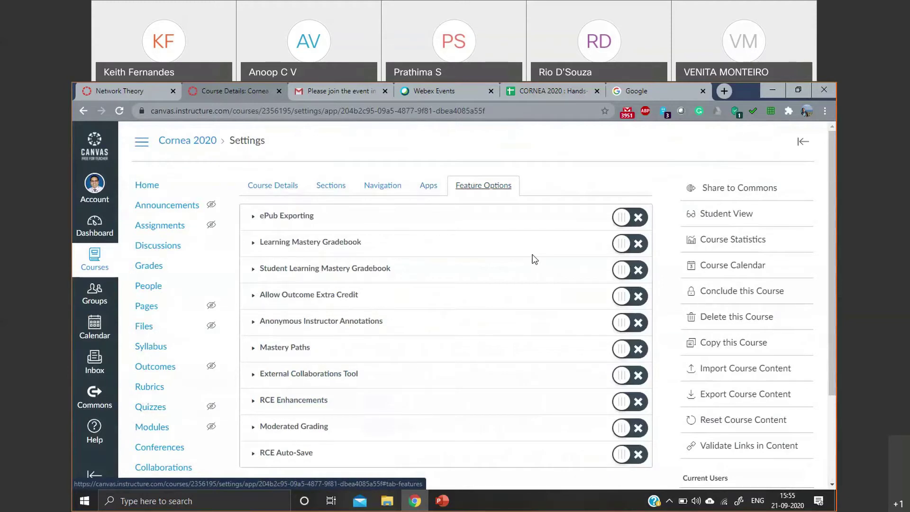
# - Enable Learning Mastery Gradebook and Student Learning Mastery Gradebook, then update the course details
pyautogui.click(629, 244)
pyautogui.click(617, 271)
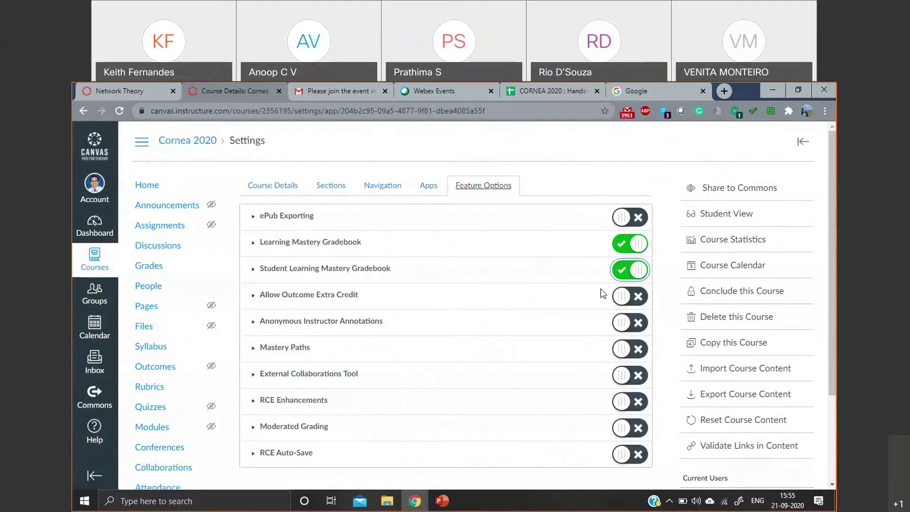
pyautogui.scroll(-1, 343, 168)
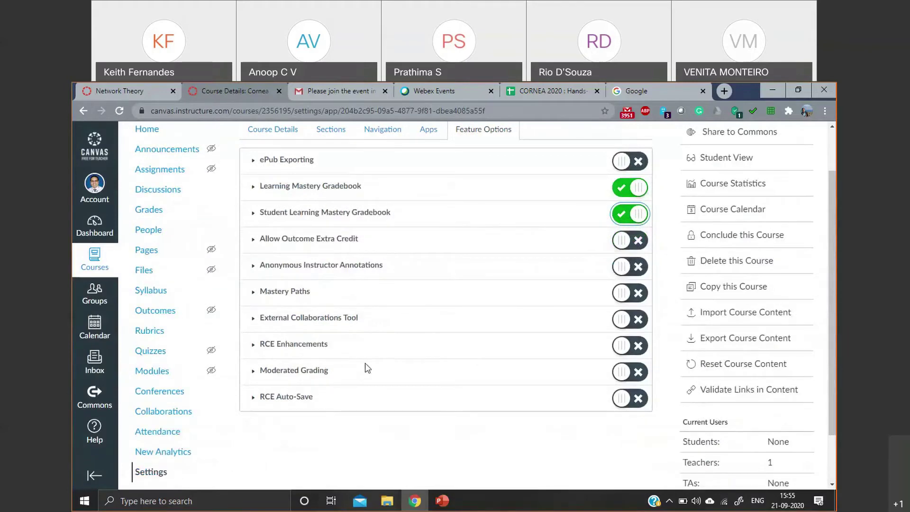
pyautogui.scroll(1, 390, 281)
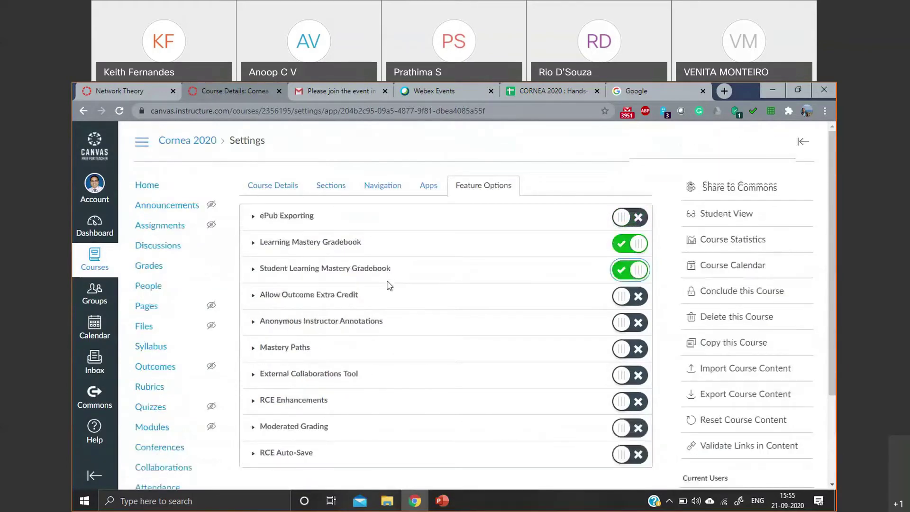
pyautogui.scroll(-1, 411, 278)
pyautogui.scroll(1, 408, 282)
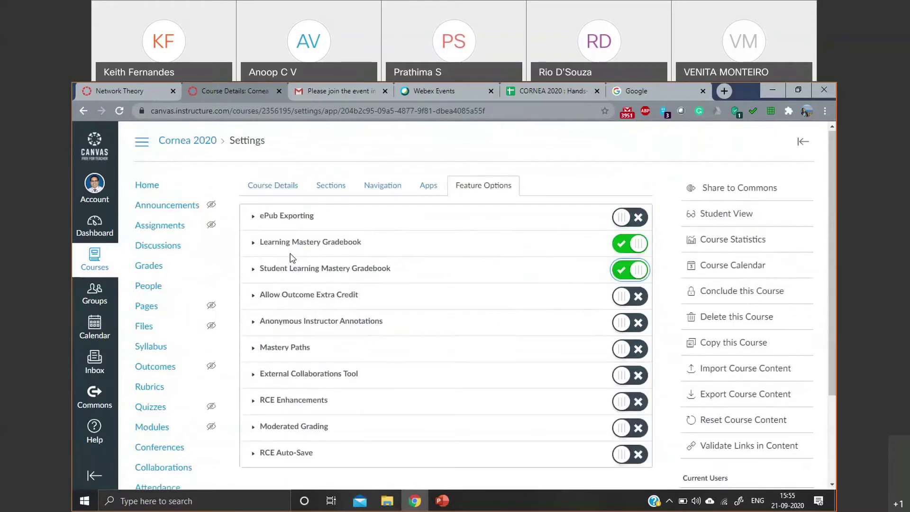
pyautogui.click(260, 190)
pyautogui.scroll(-10, 565, 397)
pyautogui.click(589, 438)
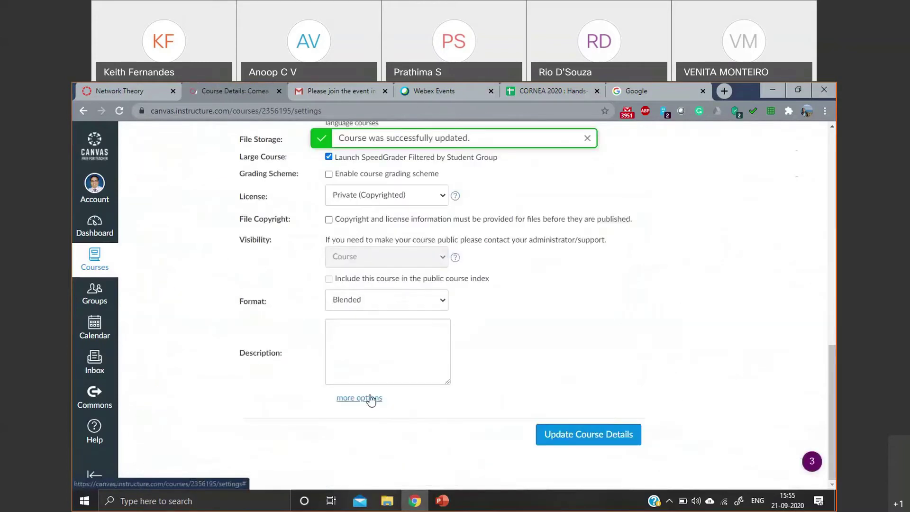
# - Expand the additional course settings and turn on Show recent announcements on the home page
pyautogui.scroll(1, 425, 336)
pyautogui.scroll(-1, 425, 336)
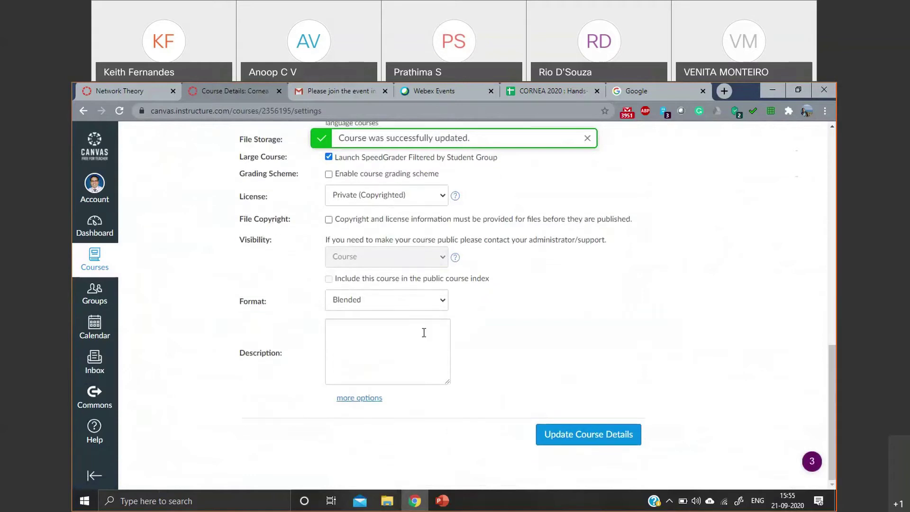
pyautogui.click(588, 138)
pyautogui.click(359, 398)
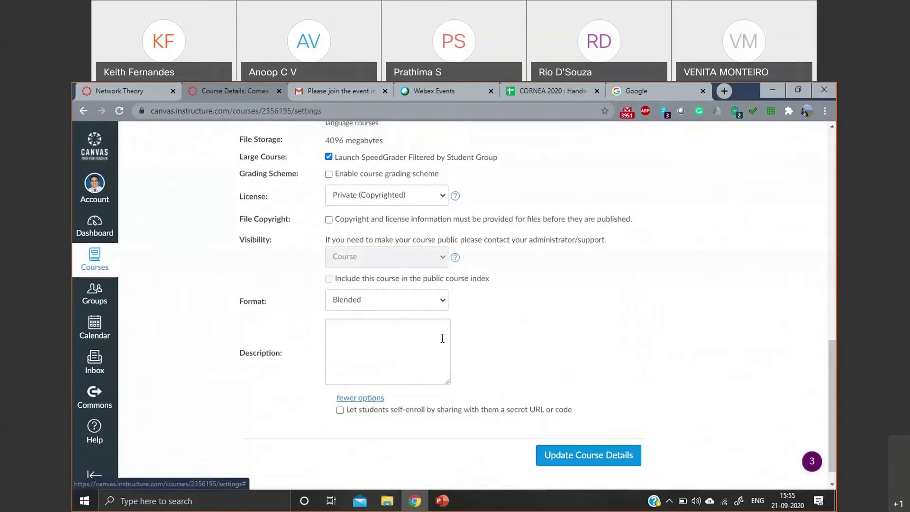
pyautogui.scroll(-5, 369, 237)
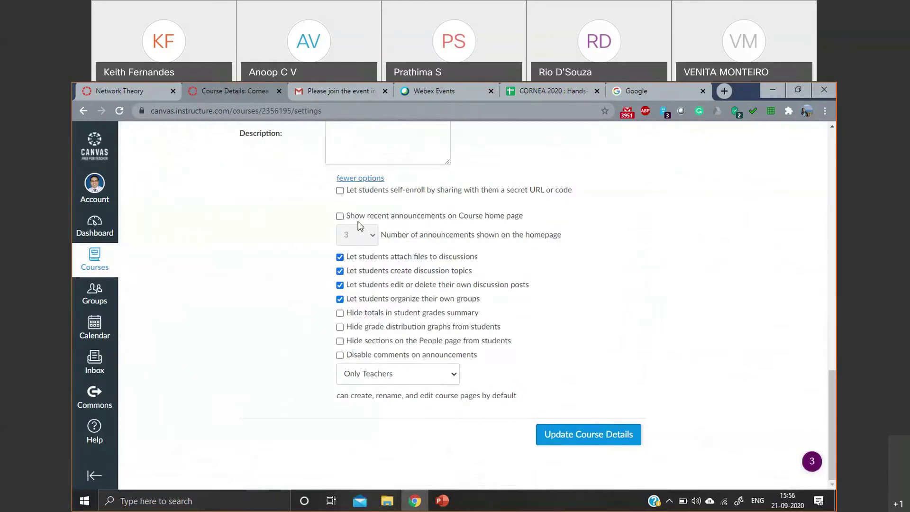
pyautogui.click(340, 216)
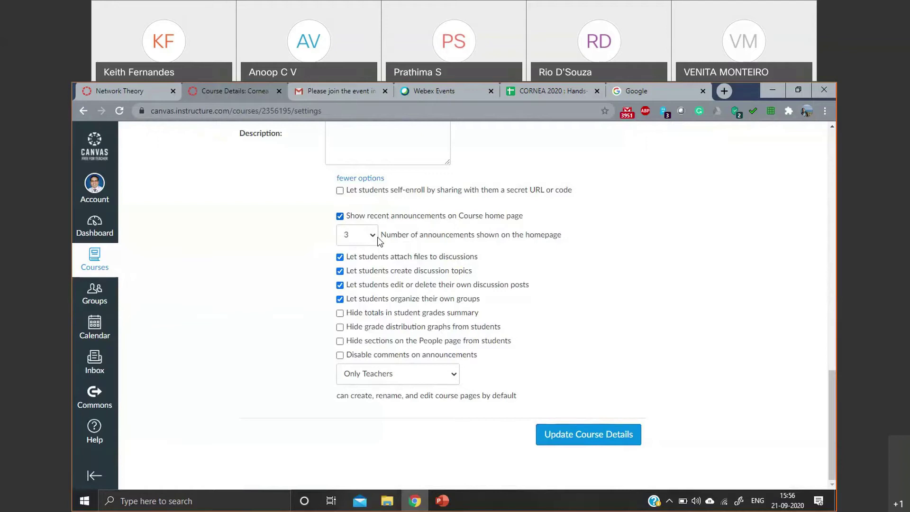
# - Disallow student file attachments, topic creation, post editing and group organizing; disable announcement comments
pyautogui.click(340, 257)
pyautogui.click(340, 272)
pyautogui.click(339, 285)
pyautogui.click(340, 299)
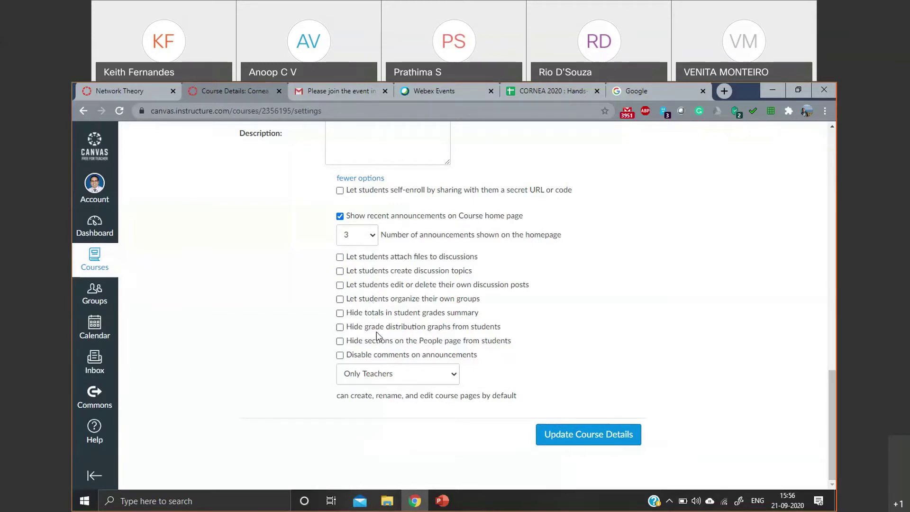
pyautogui.click(340, 355)
# - Keep course page editing limited to teachers, save the settings and go to the course home
pyautogui.click(416, 370)
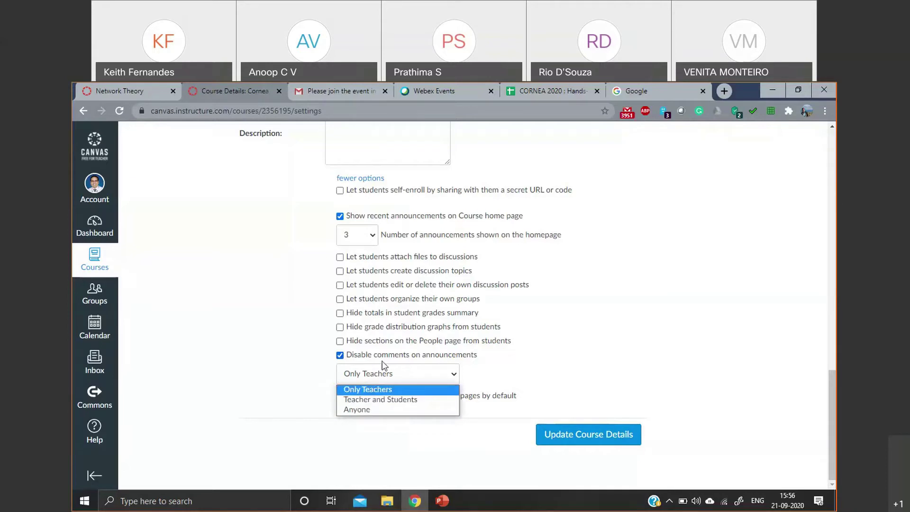
pyautogui.click(389, 391)
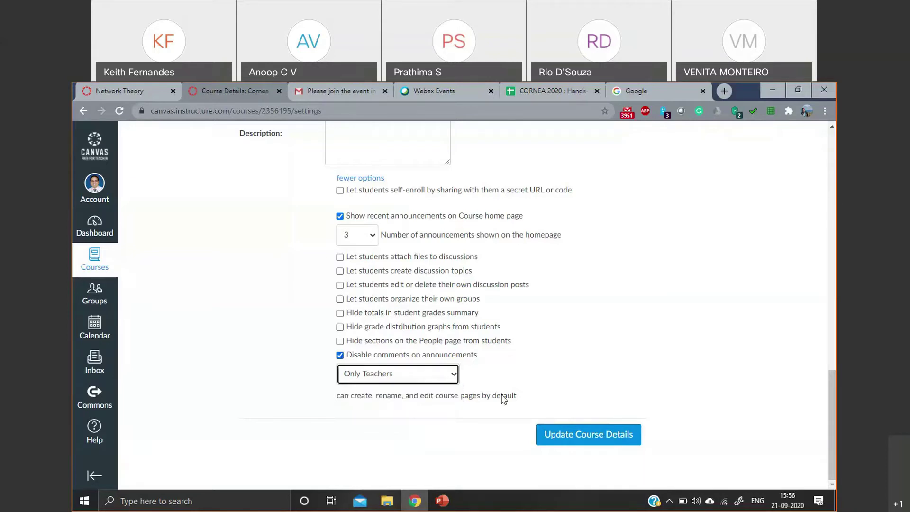
pyautogui.click(595, 432)
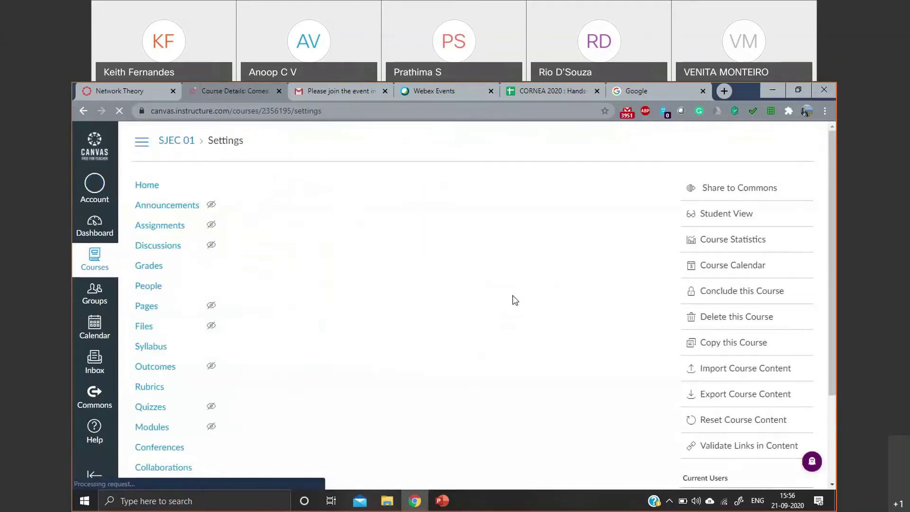
pyautogui.click(156, 191)
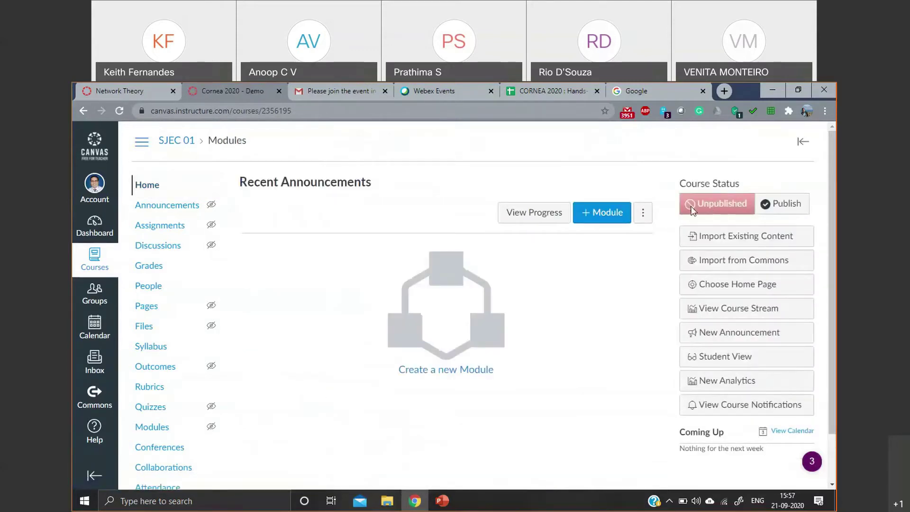
# - Create a new module named 'Module 0' in the course
pyautogui.click(764, 201)
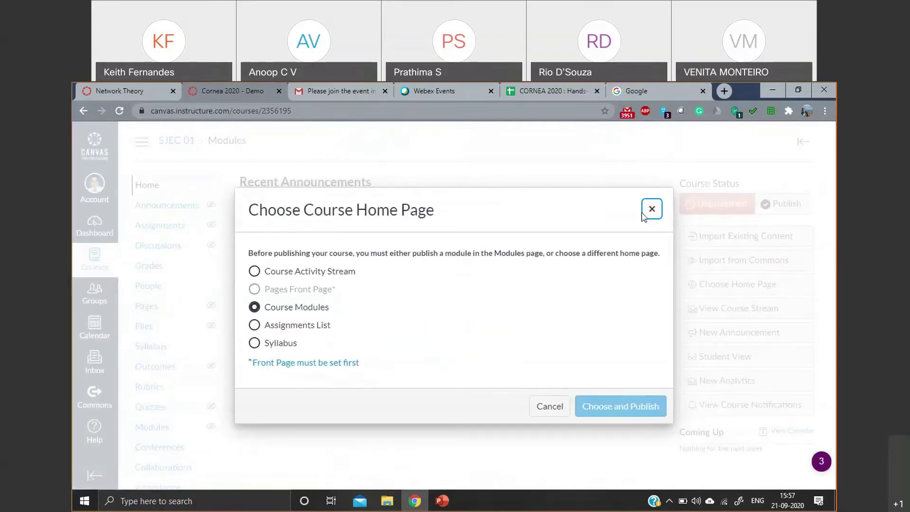
pyautogui.click(651, 210)
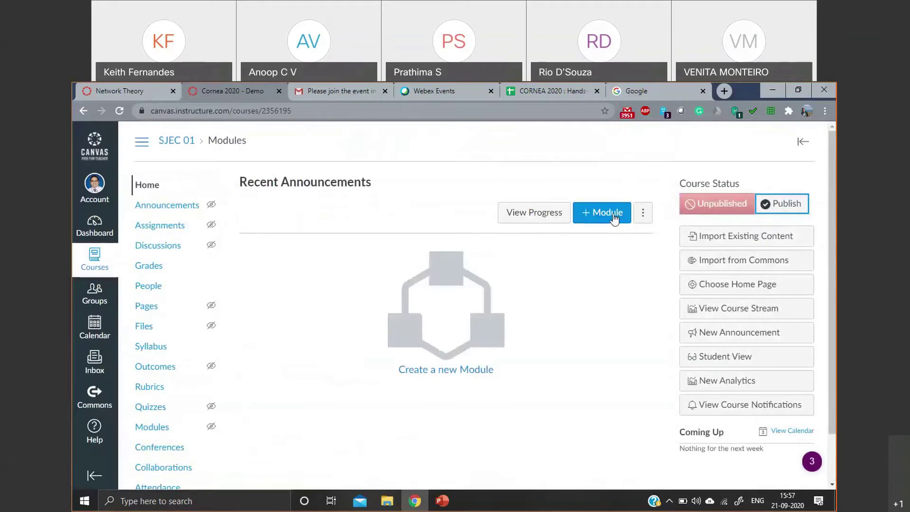
pyautogui.click(613, 215)
pyautogui.click(488, 252)
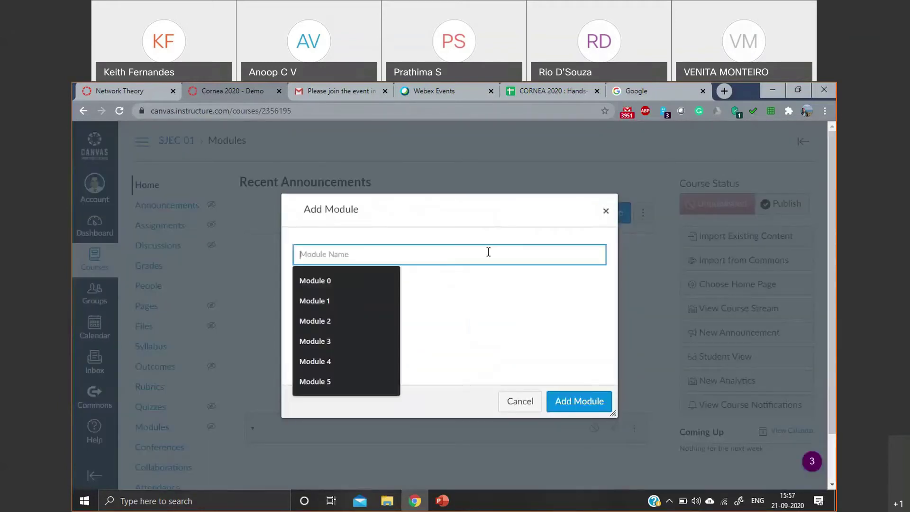
pyautogui.write('Module 0')
pyautogui.click(574, 401)
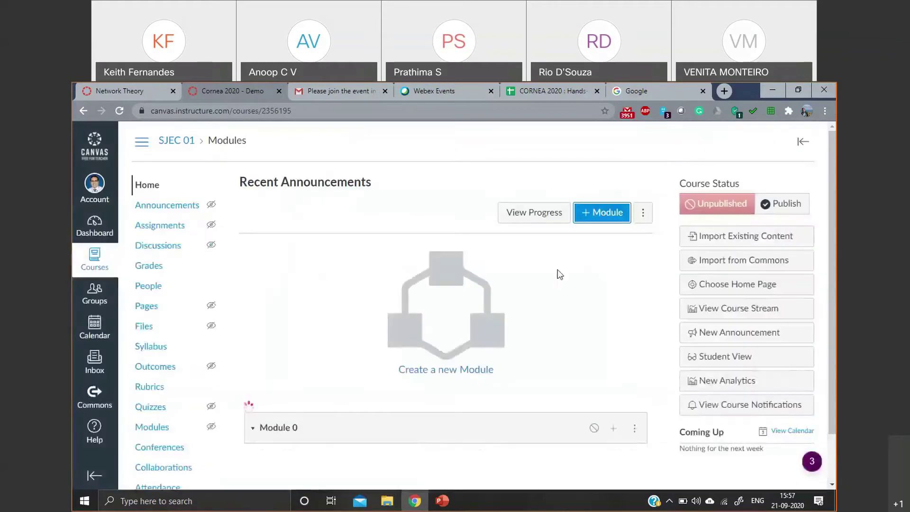
# - Publish the Cornea 2020 course and go to its People list
pyautogui.click(803, 203)
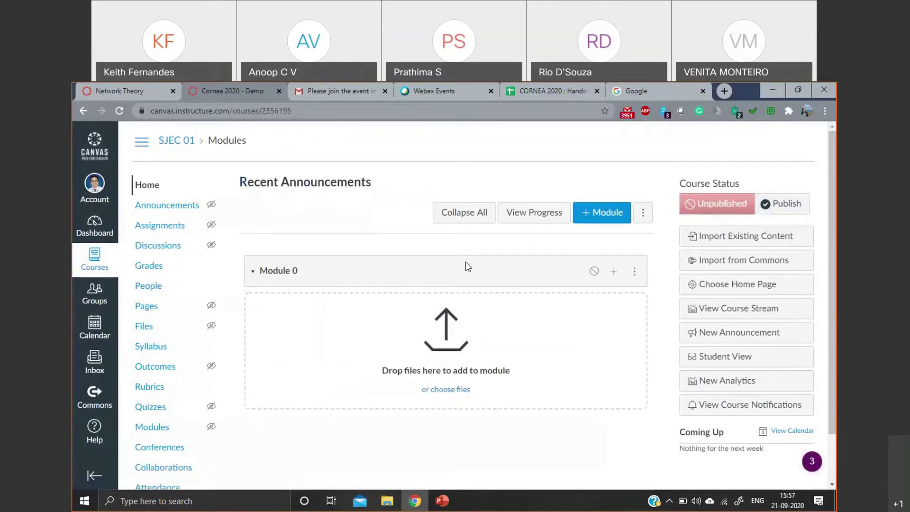
pyautogui.click(764, 203)
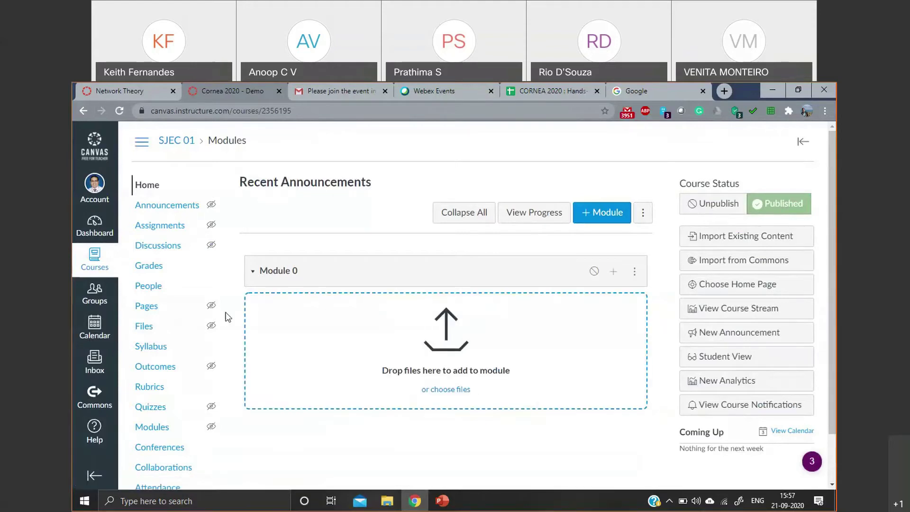
pyautogui.click(150, 294)
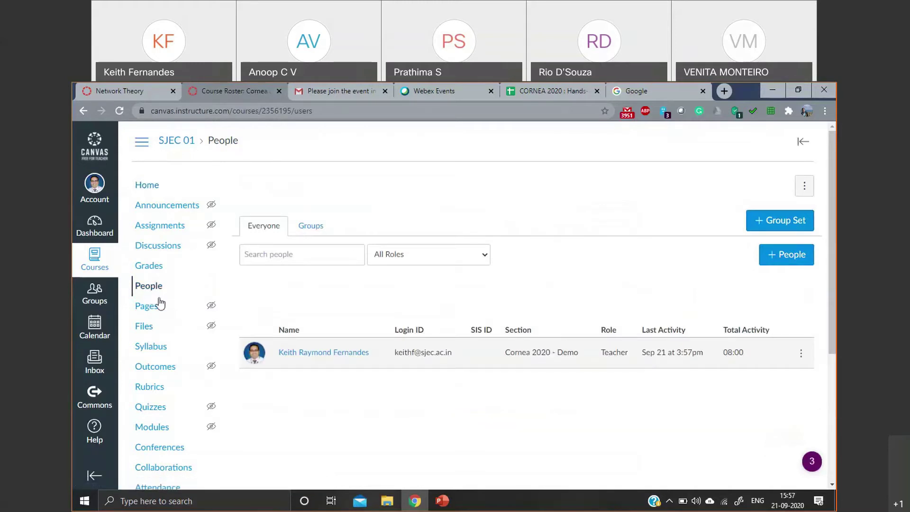
# - Enter the colleague's e-mail address in the Add People dialog
pyautogui.click(266, 262)
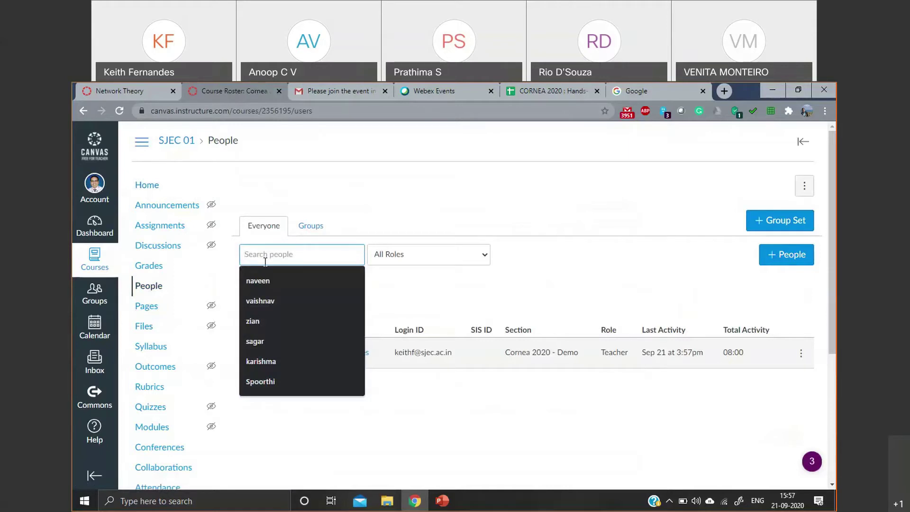
pyautogui.click(784, 264)
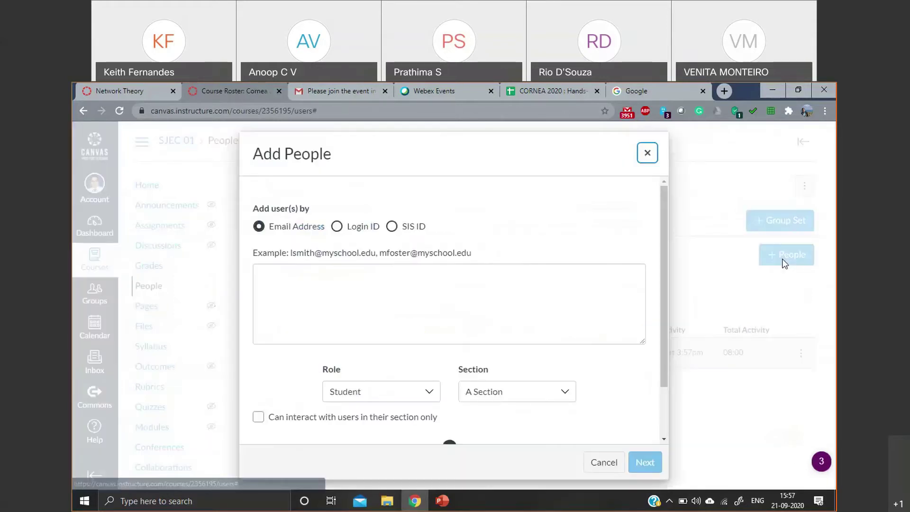
pyautogui.click(450, 301)
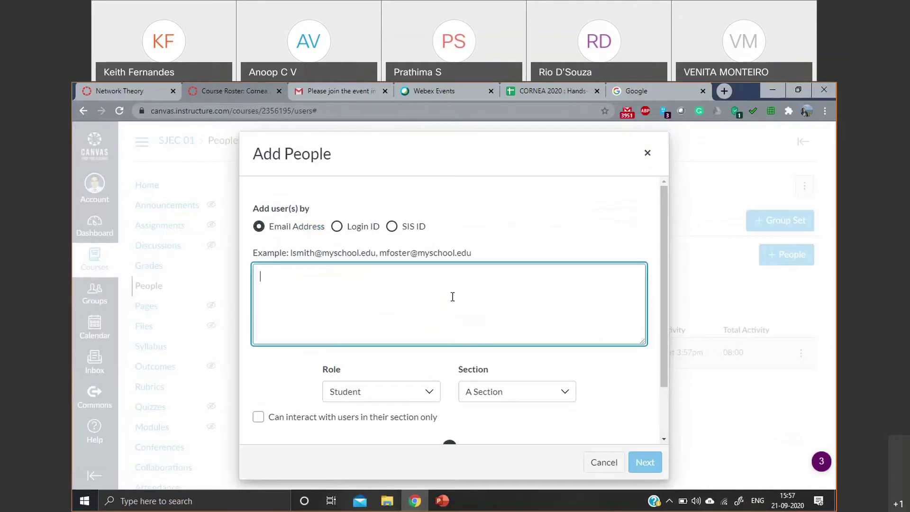
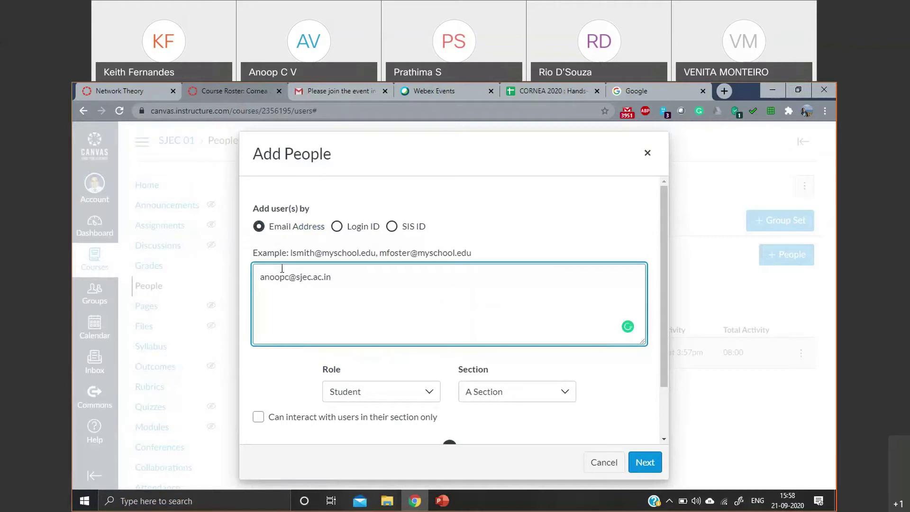
# - Set the role to Teacher, section to A Section, and restrict them to their own section
pyautogui.scroll(-2, 376, 346)
pyautogui.click(419, 346)
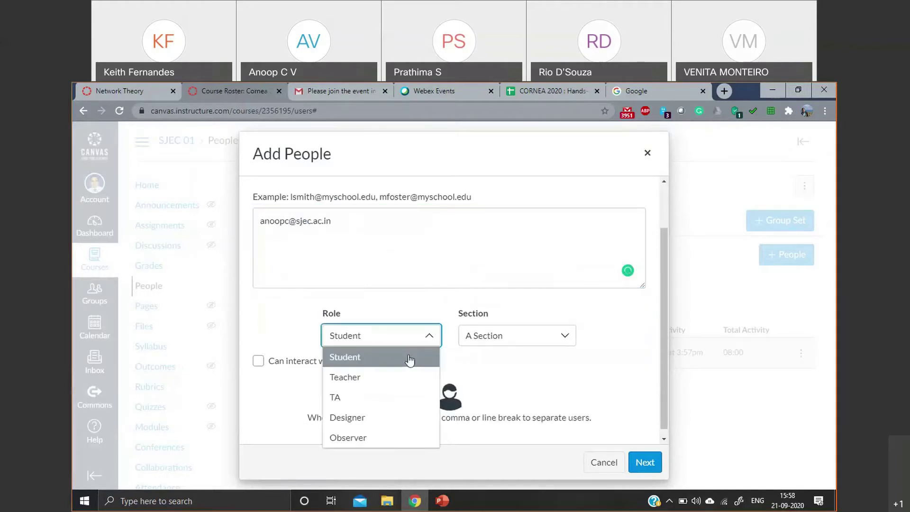
pyautogui.click(374, 377)
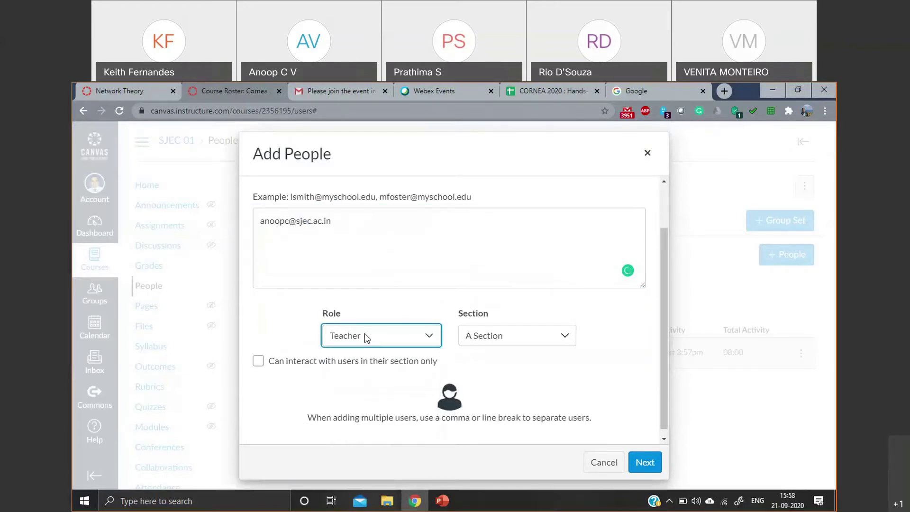
pyautogui.click(429, 336)
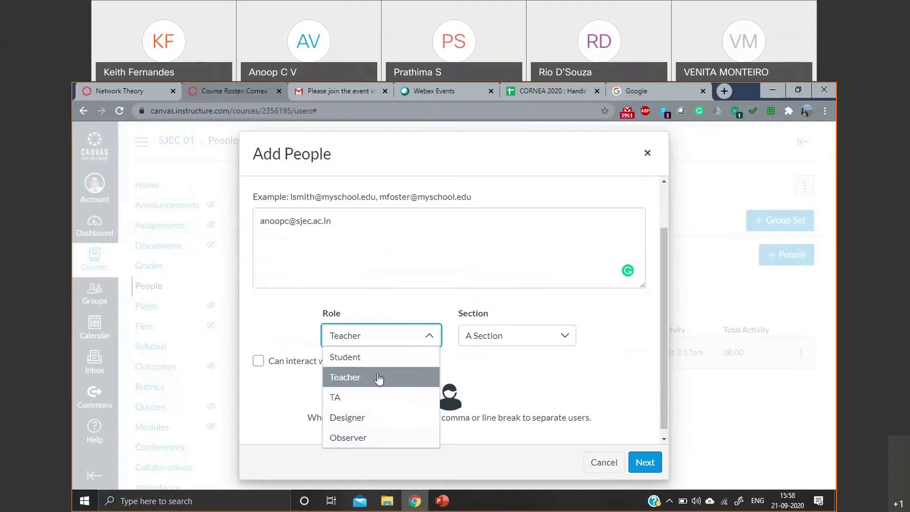
pyautogui.click(394, 378)
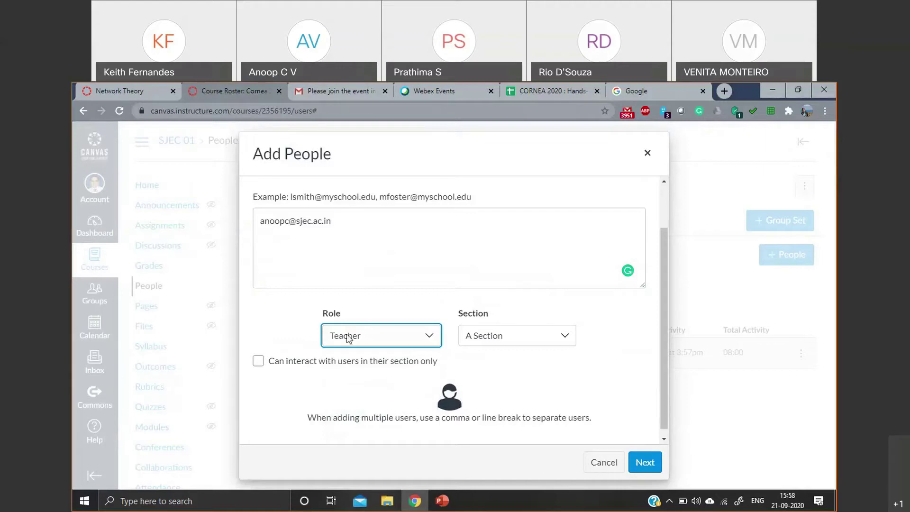
pyautogui.click(481, 334)
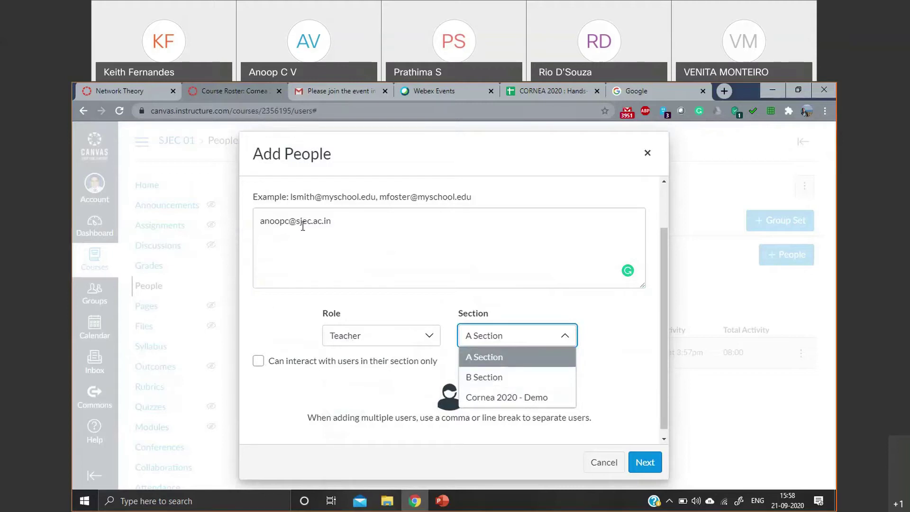
pyautogui.click(485, 357)
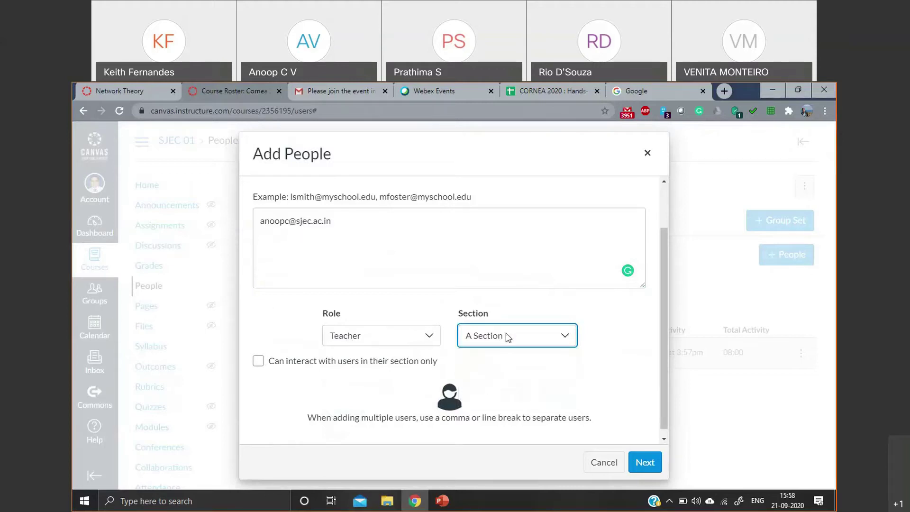
pyautogui.click(259, 362)
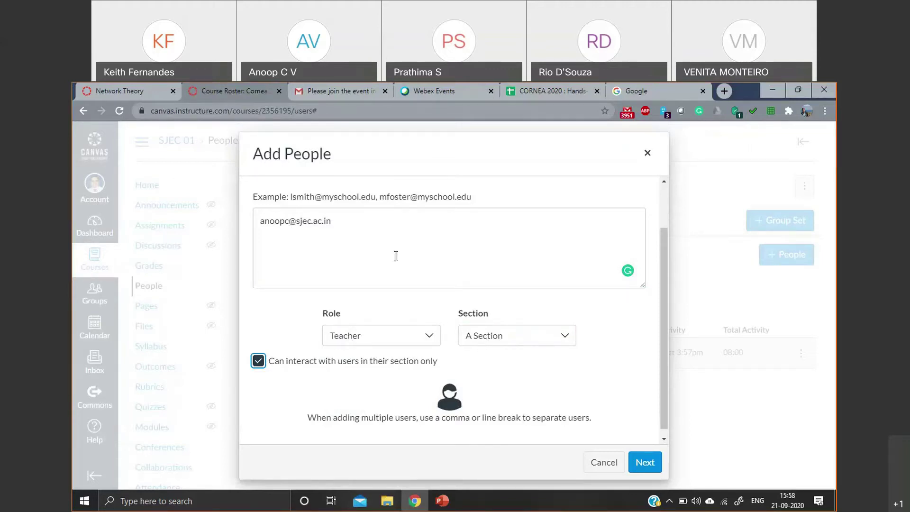
# - Confirm and add the new teacher, then switch to the Google page
pyautogui.scroll(-1, 503, 309)
pyautogui.scroll(2, 503, 310)
pyautogui.scroll(-2, 501, 307)
pyautogui.click(644, 462)
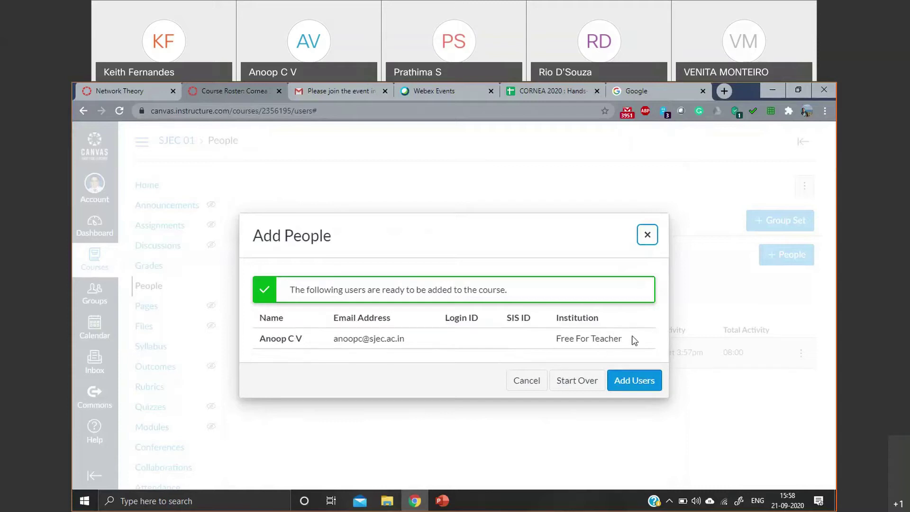
pyautogui.click(622, 386)
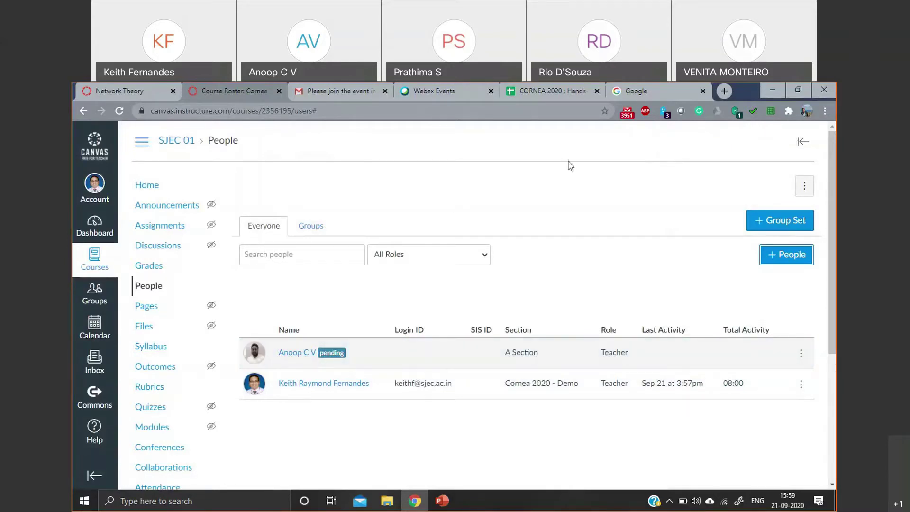
pyautogui.click(596, 145)
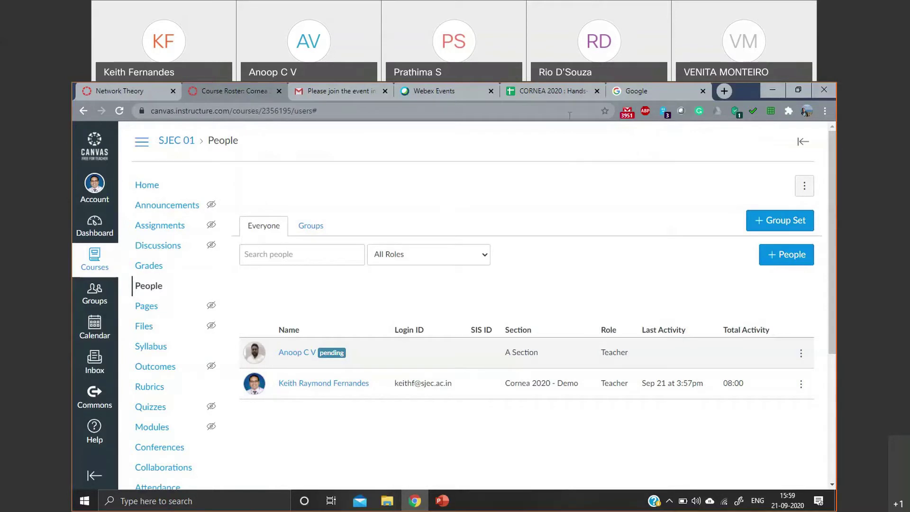
pyautogui.click(709, 90)
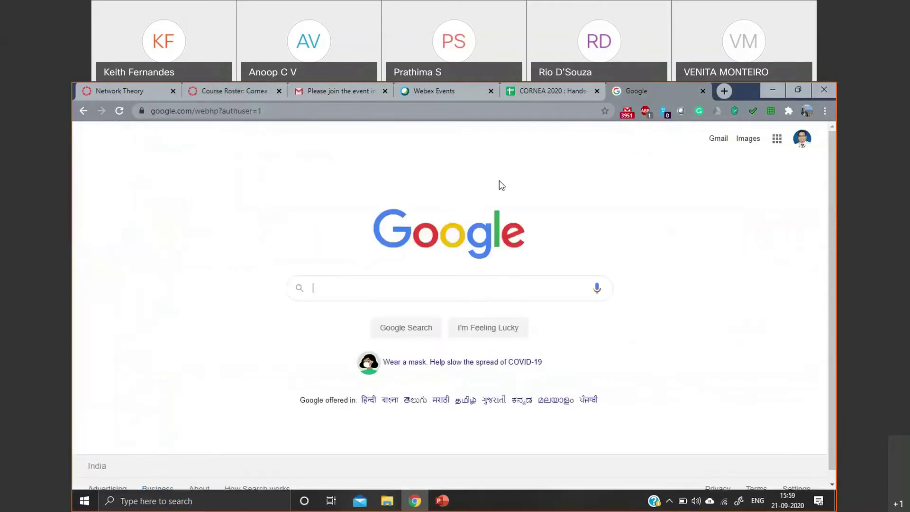
# - Copy the email addresses in B2:B150 of the CORNEA 2020 sheet and return to the Canvas roster
pyautogui.click(556, 95)
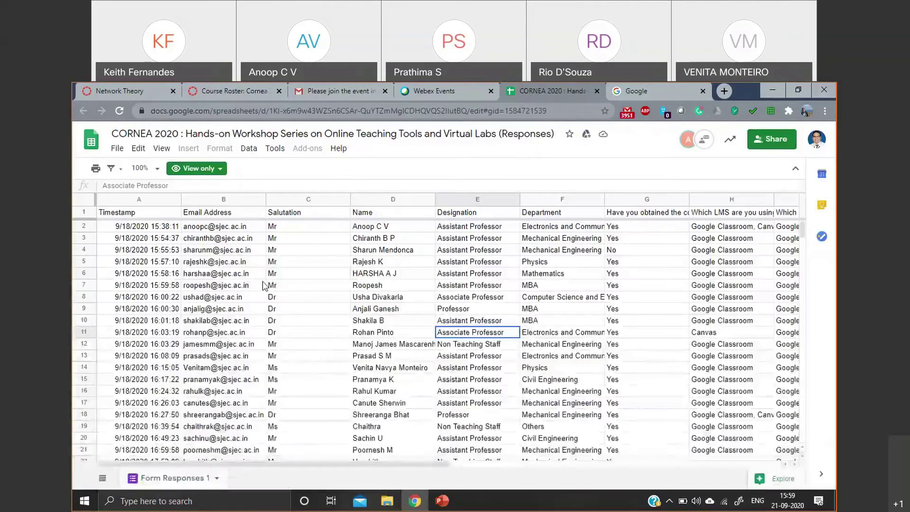
pyautogui.moveTo(232, 231); pyautogui.dragTo(233, 374)
pyautogui.rightClick(233, 374)
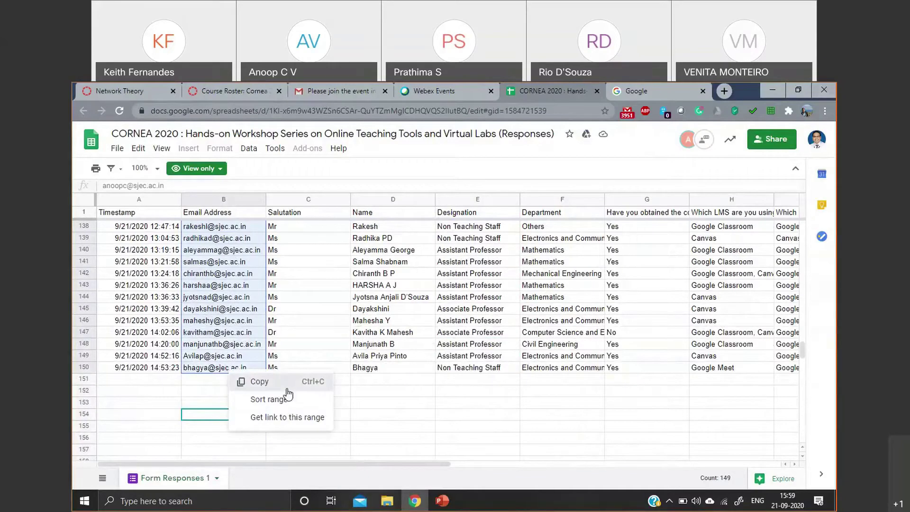
pyautogui.click(258, 382)
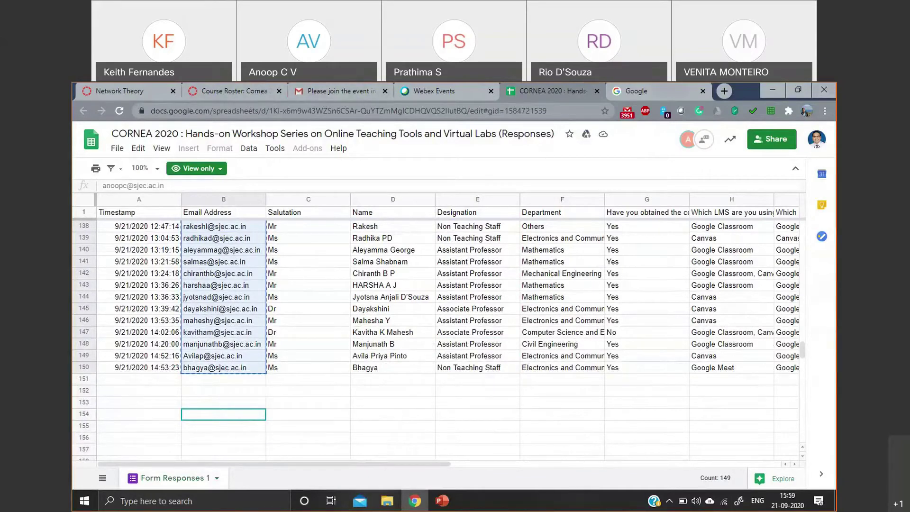
pyautogui.click(192, 93)
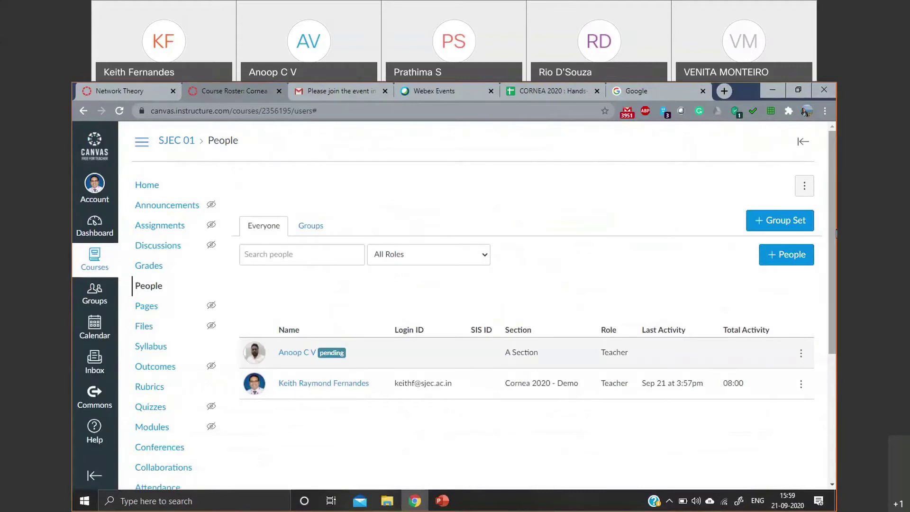
pyautogui.click(800, 255)
pyautogui.click(366, 306)
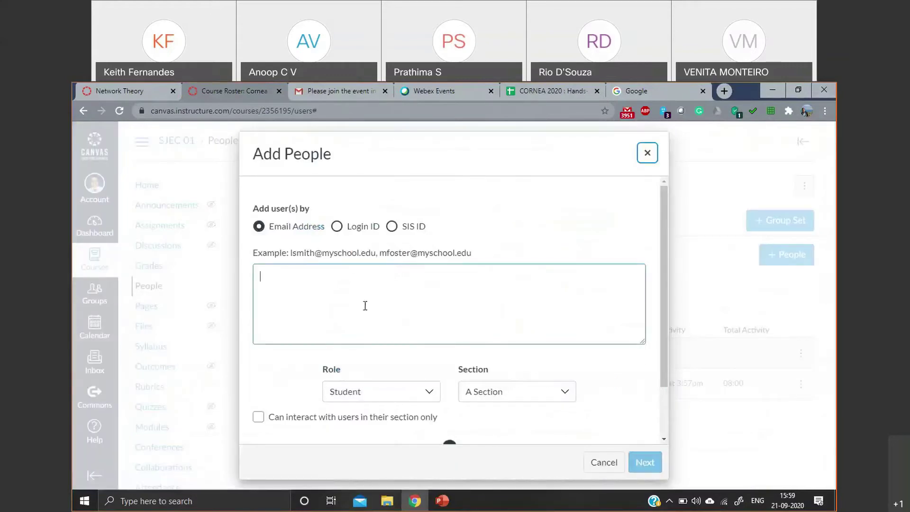
pyautogui.rightClick(364, 304)
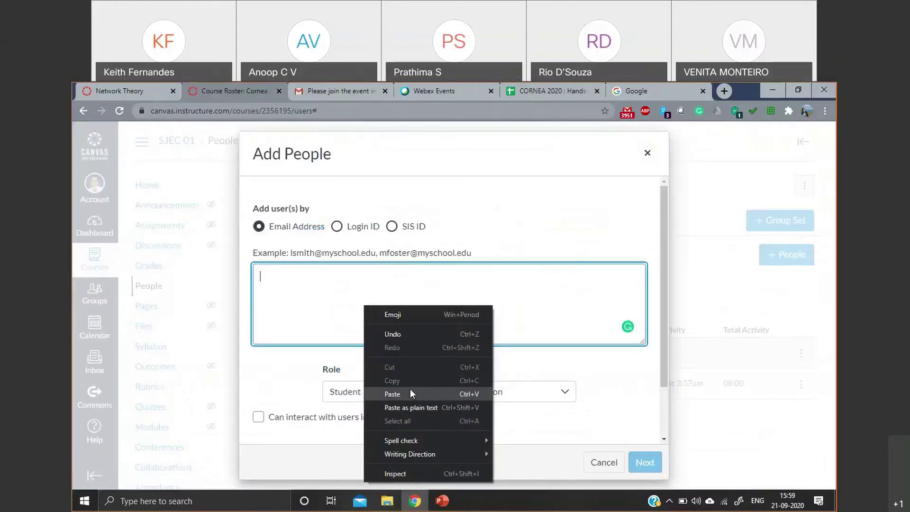
pyautogui.click(646, 152)
pyautogui.click(646, 152)
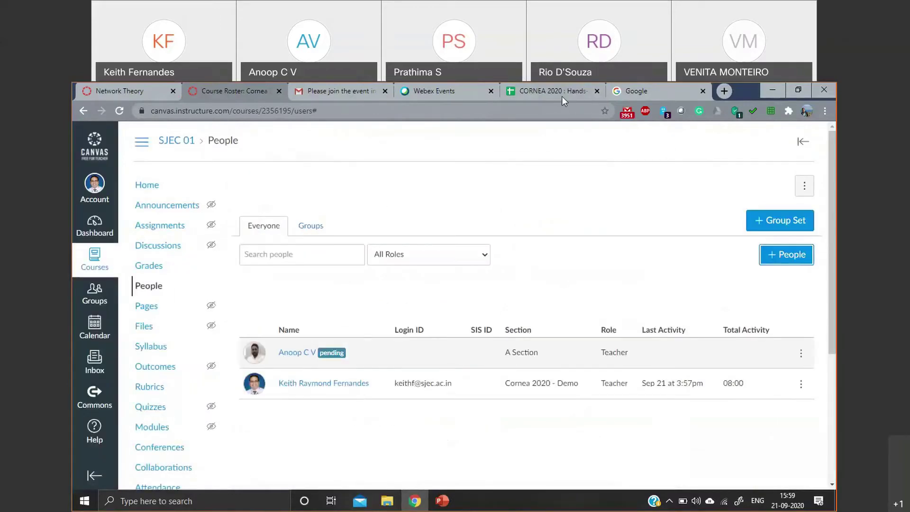
pyautogui.click(562, 96)
# - Reselect only B3:B76 in the responses sheet and copy those 74 email addresses
pyautogui.scroll(20, 195, 293)
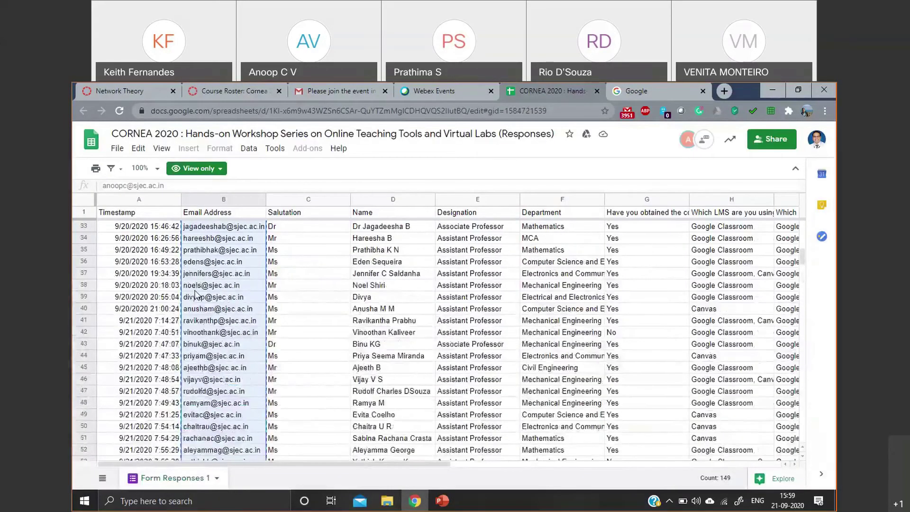
pyautogui.moveTo(218, 230); pyautogui.dragTo(222, 385)
pyautogui.scroll(3, 204, 344)
pyautogui.scroll(2, 202, 343)
pyautogui.click(239, 250)
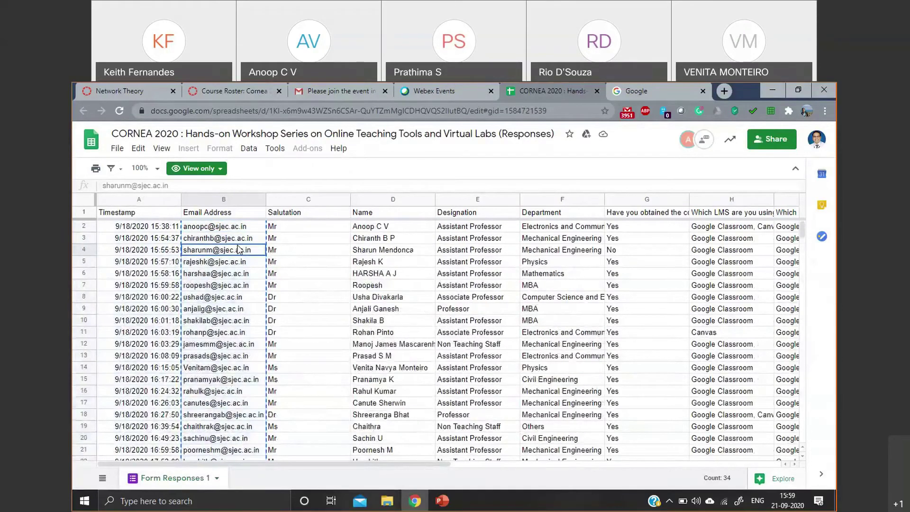
pyautogui.moveTo(237, 239)
pyautogui.mouseDown()
pyautogui.moveTo(208, 455)
pyautogui.moveTo(228, 269)
pyautogui.moveTo(238, 253)
pyautogui.mouseUp()
pyautogui.rightClick(239, 253)
pyautogui.click(265, 265)
# - Paste the copied registrant emails as plain text into the Add People box
pyautogui.click(209, 93)
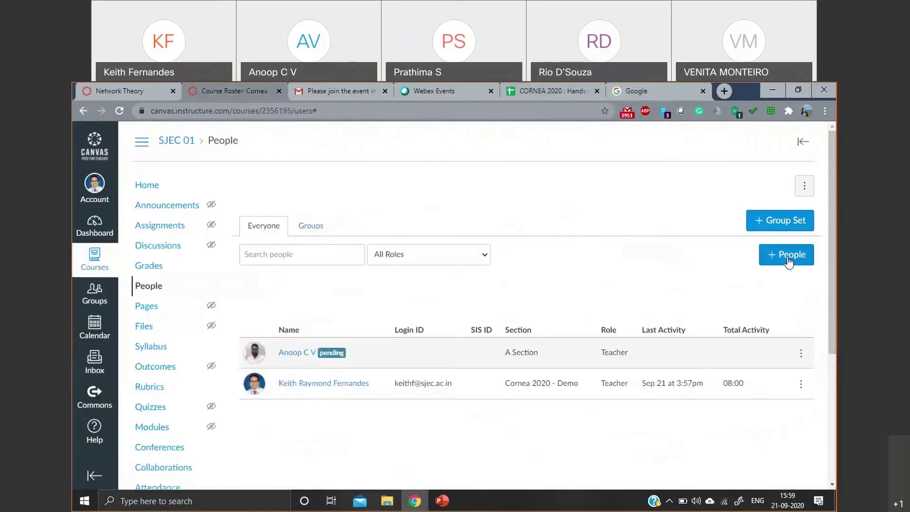
pyautogui.click(788, 262)
pyautogui.rightClick(341, 309)
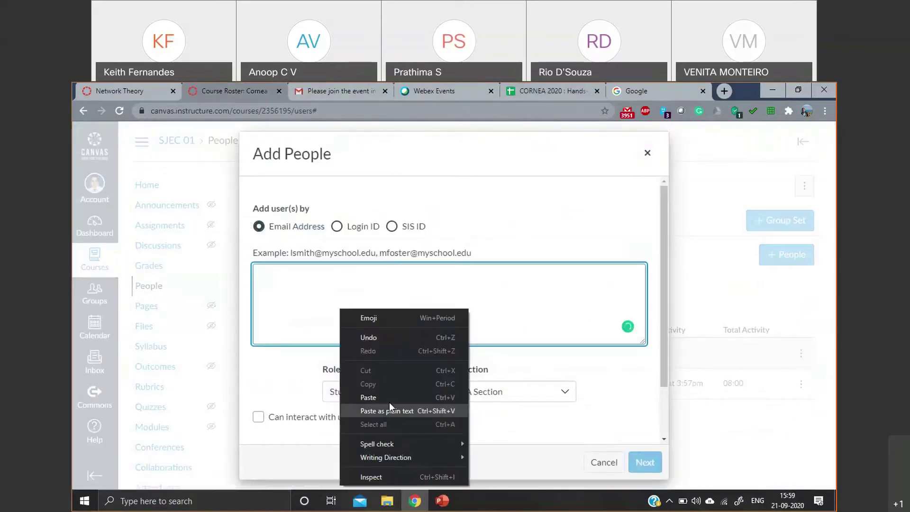
pyautogui.click(375, 397)
pyautogui.scroll(10, 356, 292)
pyautogui.scroll(-1, 356, 291)
pyautogui.scroll(1, 346, 285)
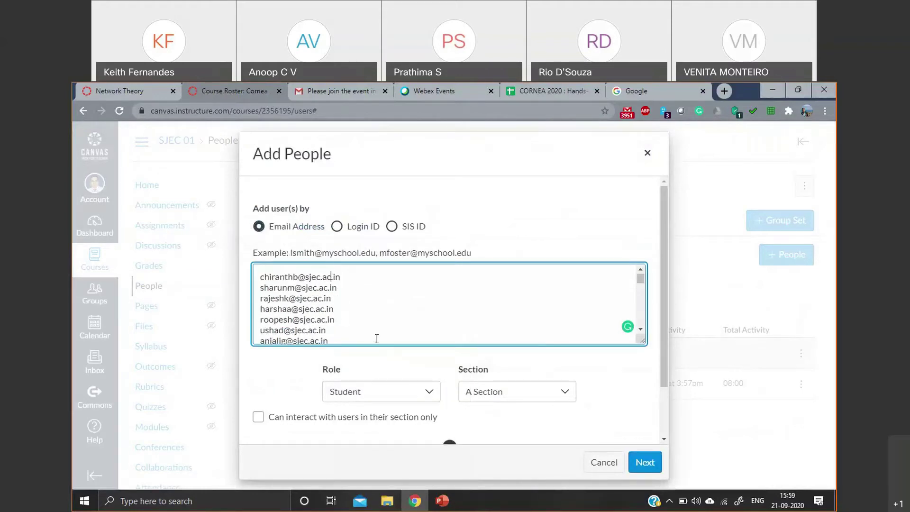
pyautogui.scroll(-5, 377, 339)
# - Place the students in A Section, limited to their own section, and look up their accounts
pyautogui.click(475, 392)
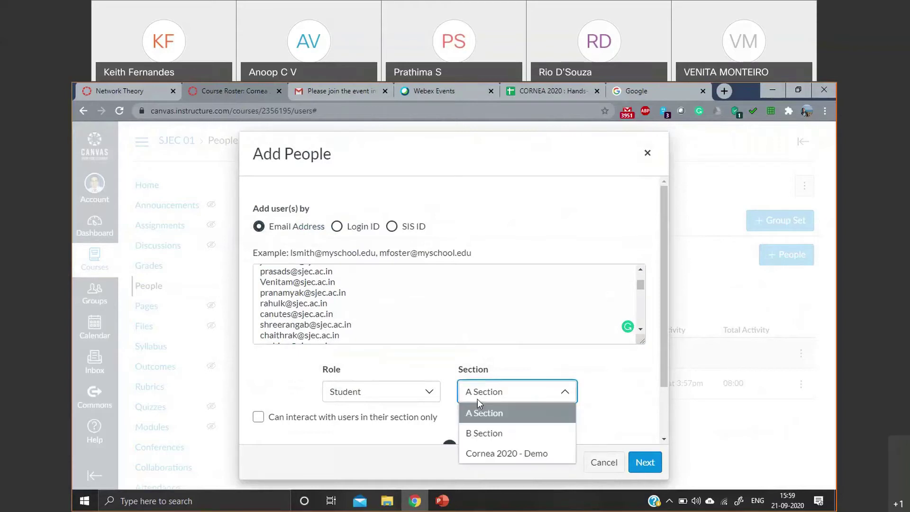
pyautogui.click(494, 403)
pyautogui.click(258, 417)
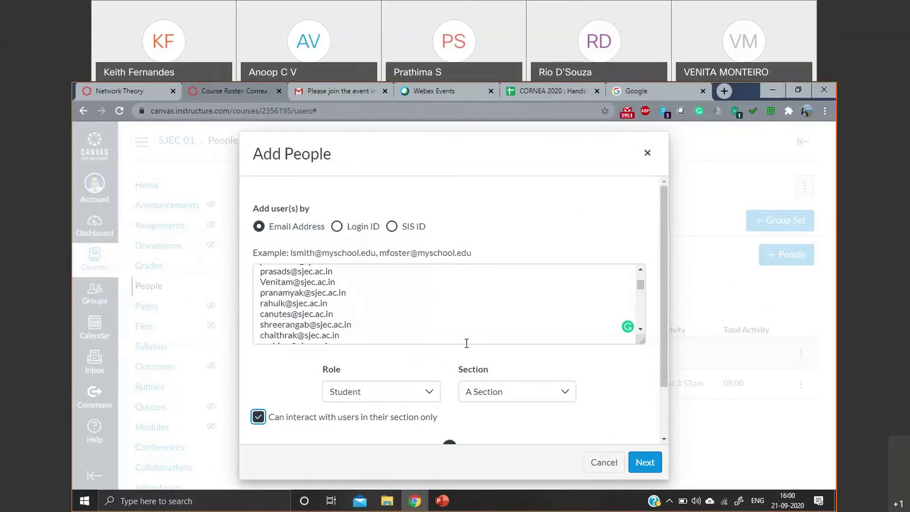
pyautogui.scroll(-3, 454, 310)
pyautogui.scroll(-5, 451, 324)
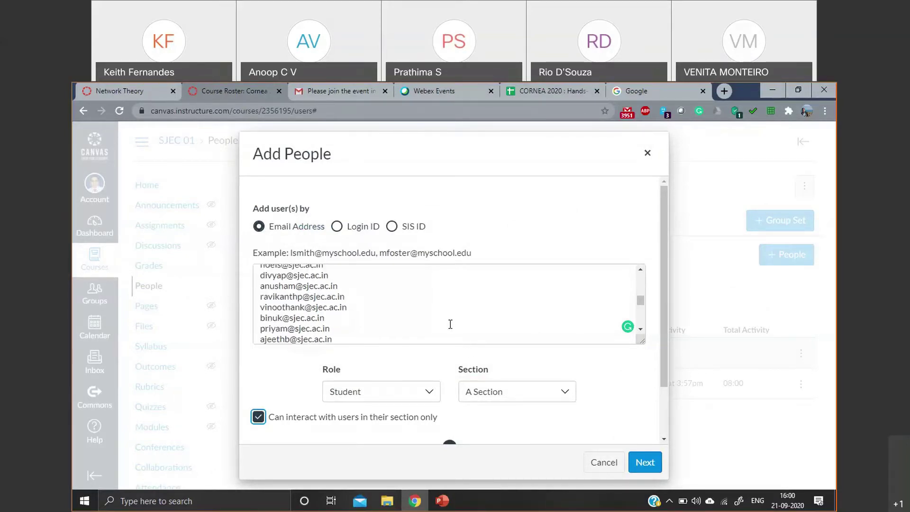
pyautogui.scroll(-3, 450, 323)
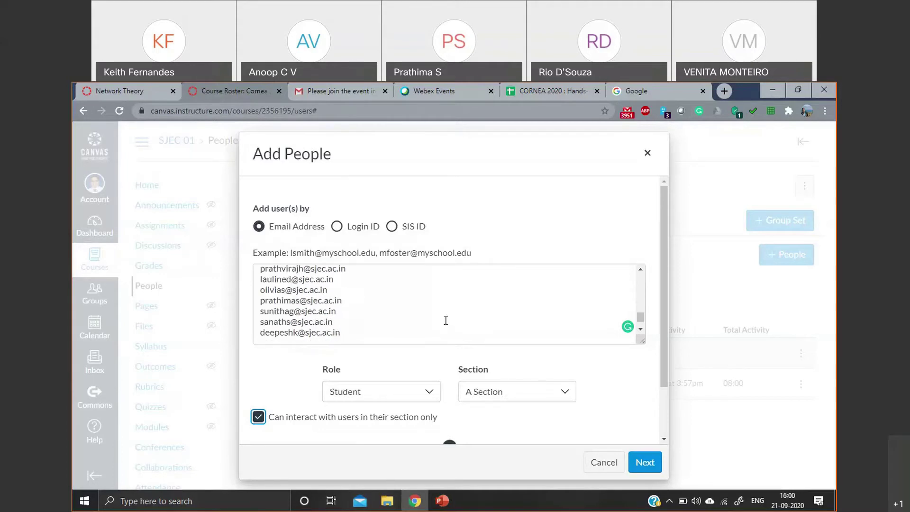
pyautogui.click(647, 463)
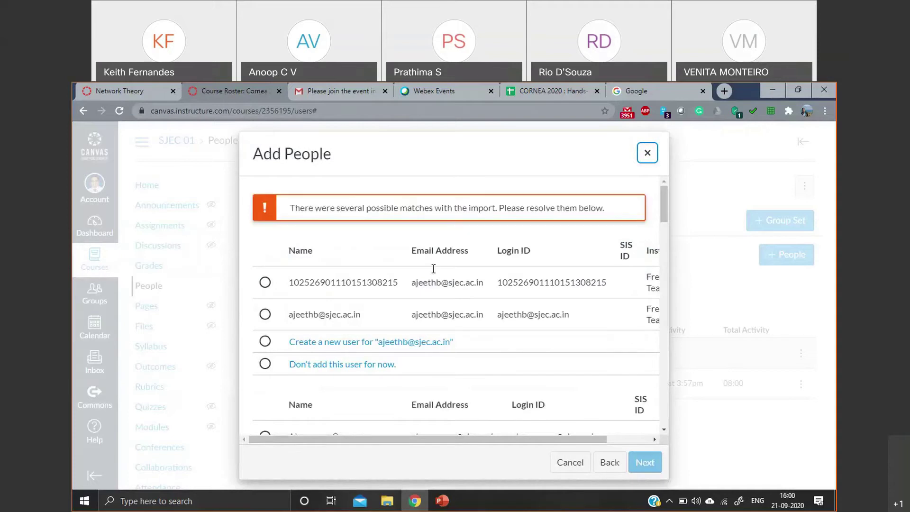
# - Pick the correct existing account for the first three duplicate email matches
pyautogui.scroll(-2, 384, 313)
pyautogui.scroll(2, 358, 311)
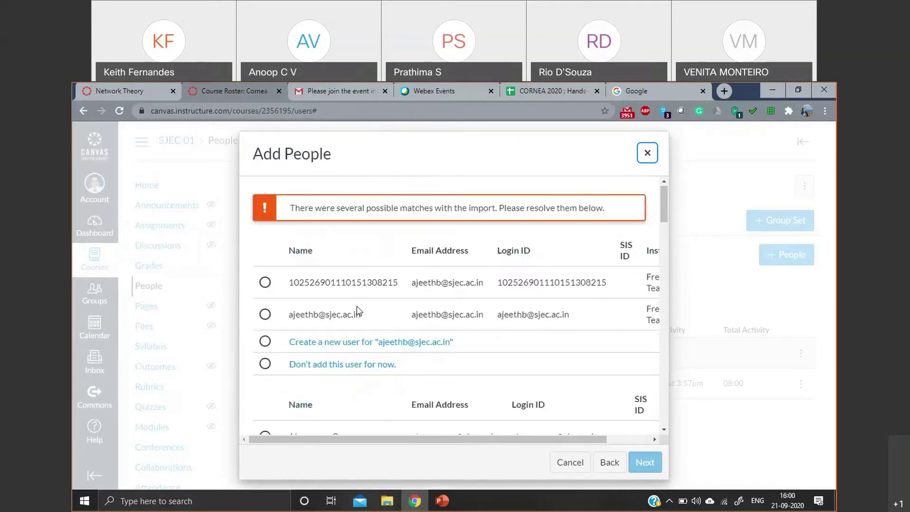
pyautogui.click(265, 315)
pyautogui.scroll(-5, 332, 302)
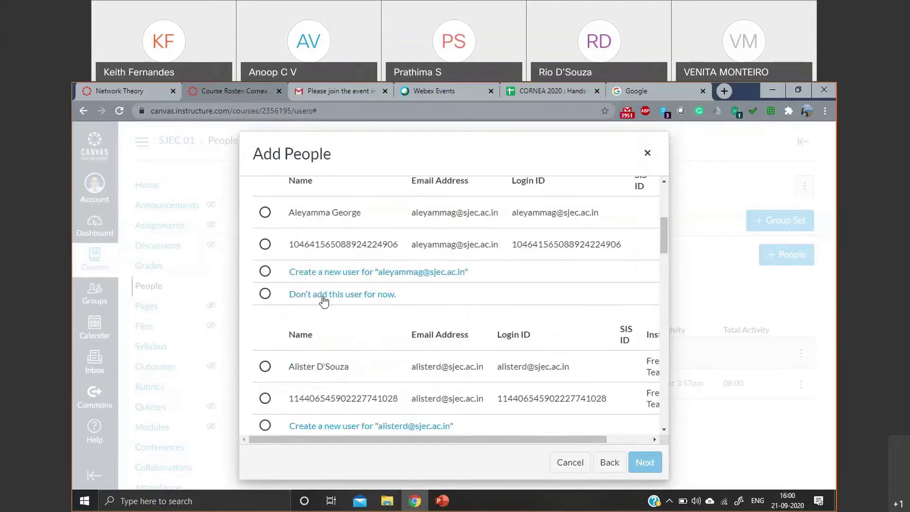
pyautogui.scroll(-2, 308, 284)
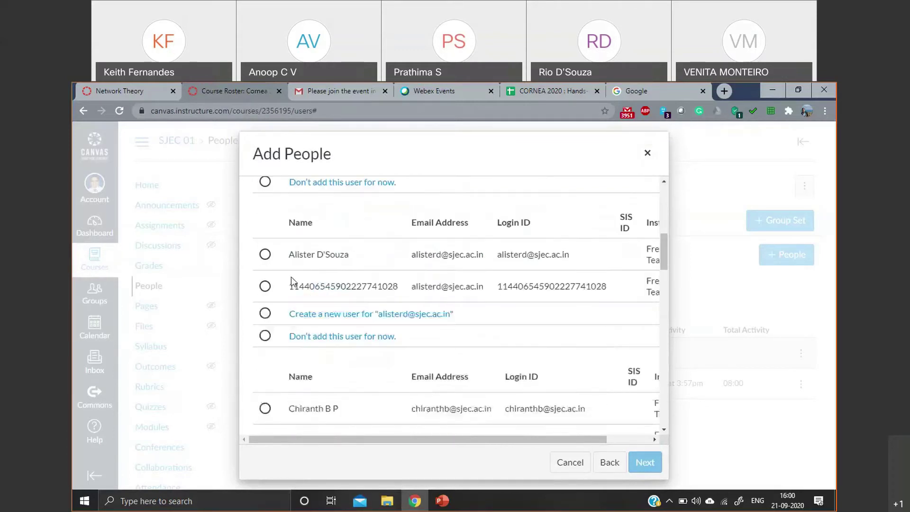
pyautogui.click(264, 255)
pyautogui.scroll(-2, 289, 323)
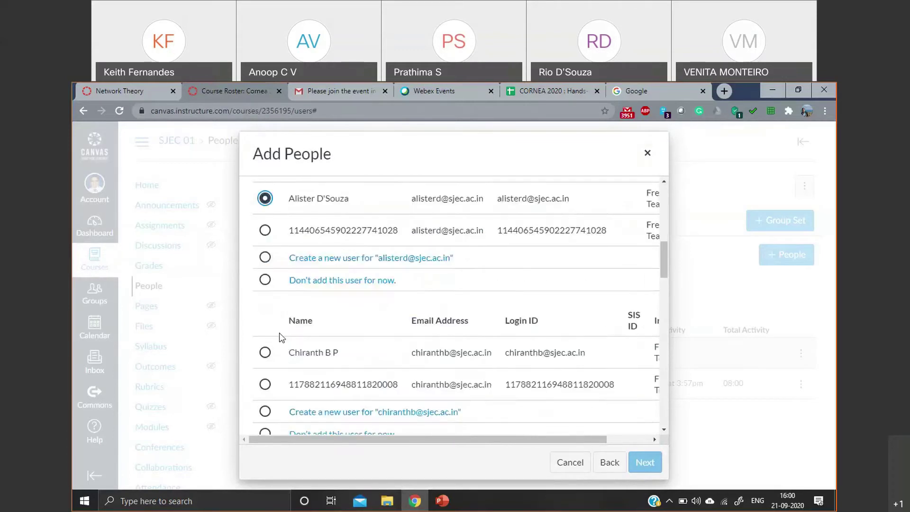
pyautogui.click(264, 351)
pyautogui.scroll(-1, 352, 308)
pyautogui.scroll(-3, 352, 308)
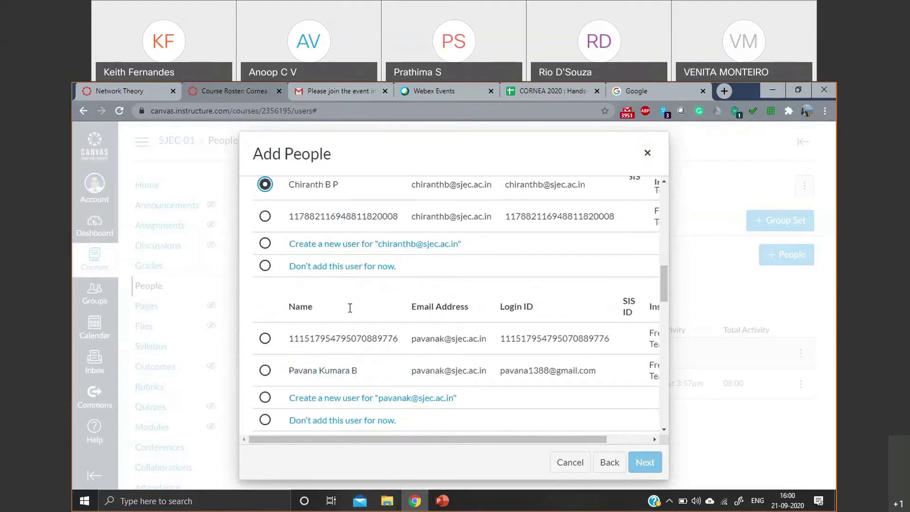
pyautogui.scroll(-4, 309, 342)
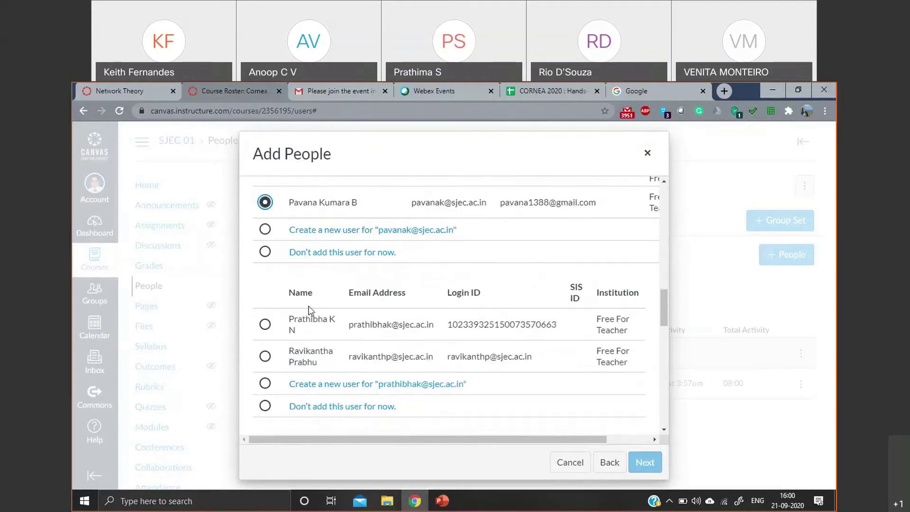
# - Resolve the remaining duplicate matches, choosing the right named account for each email
pyautogui.click(264, 324)
pyautogui.scroll(-2, 403, 334)
pyautogui.scroll(1, 284, 304)
pyautogui.click(266, 301)
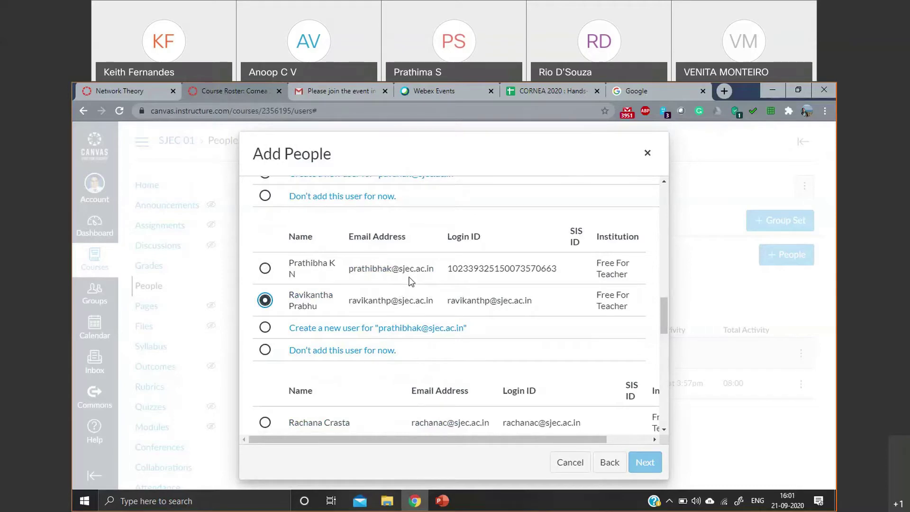
pyautogui.scroll(-3, 408, 280)
pyautogui.scroll(1, 291, 311)
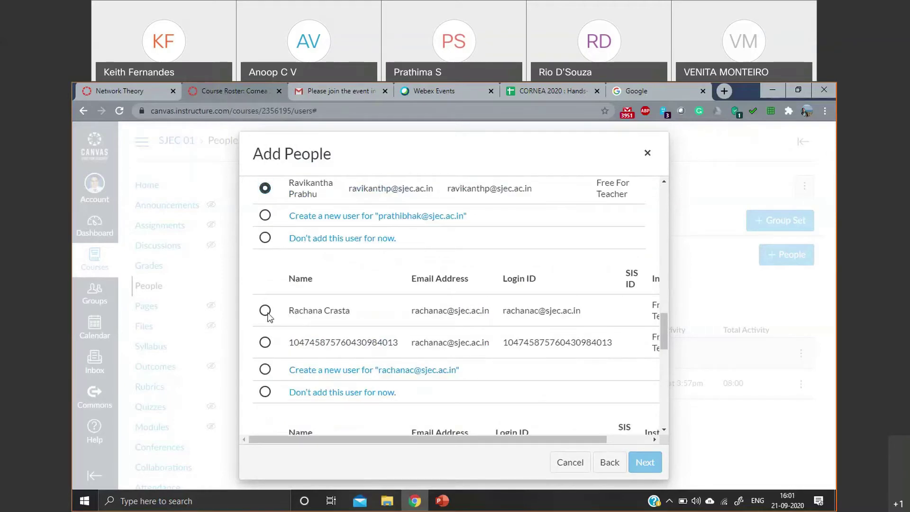
pyautogui.scroll(-3, 266, 320)
pyautogui.scroll(2, 266, 266)
pyautogui.scroll(-4, 268, 322)
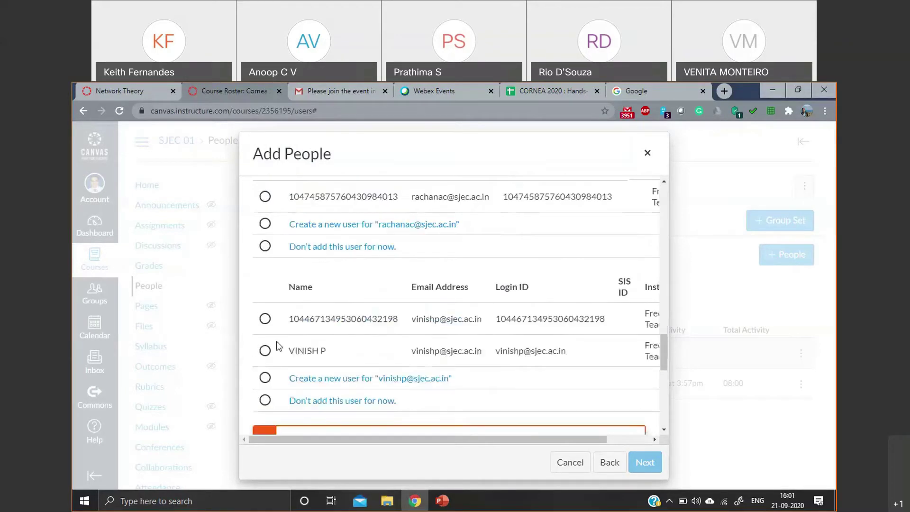
pyautogui.click(265, 328)
# - Mark every unmatched email to be created as a new user
pyautogui.scroll(-8, 319, 339)
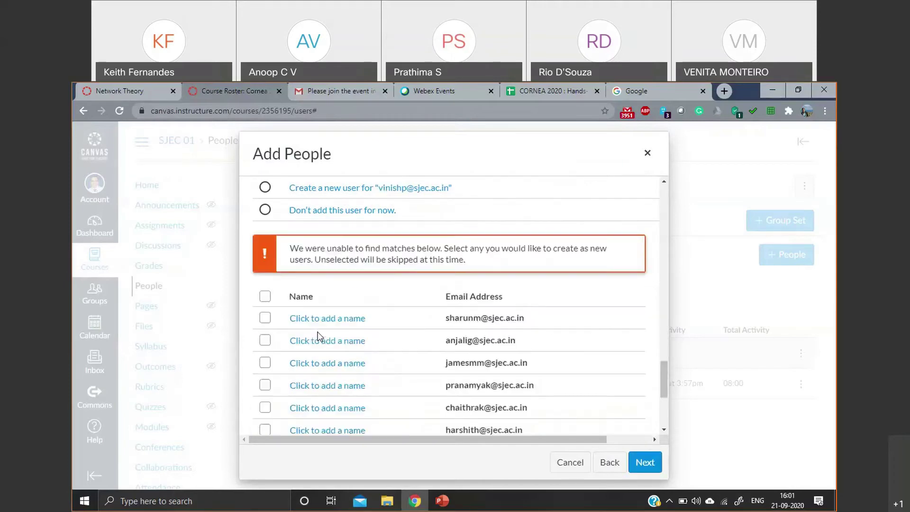
pyautogui.scroll(3, 380, 308)
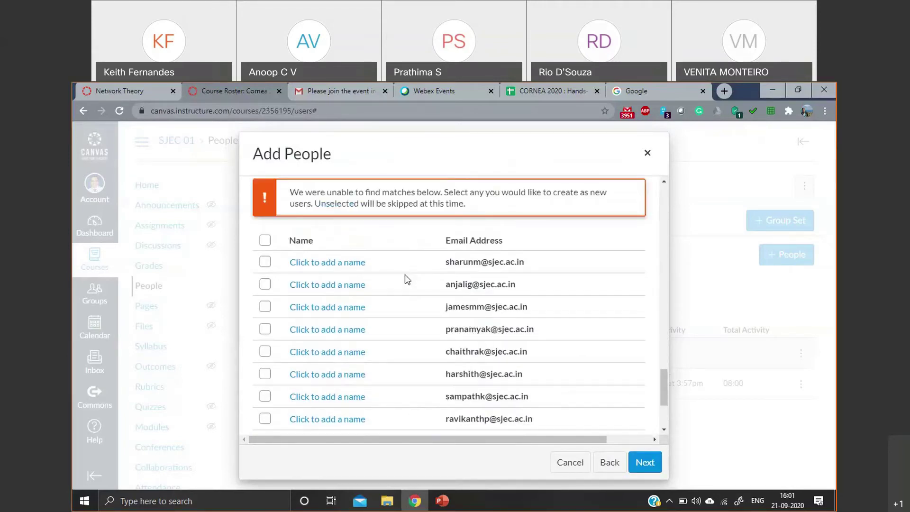
pyautogui.scroll(-3, 403, 266)
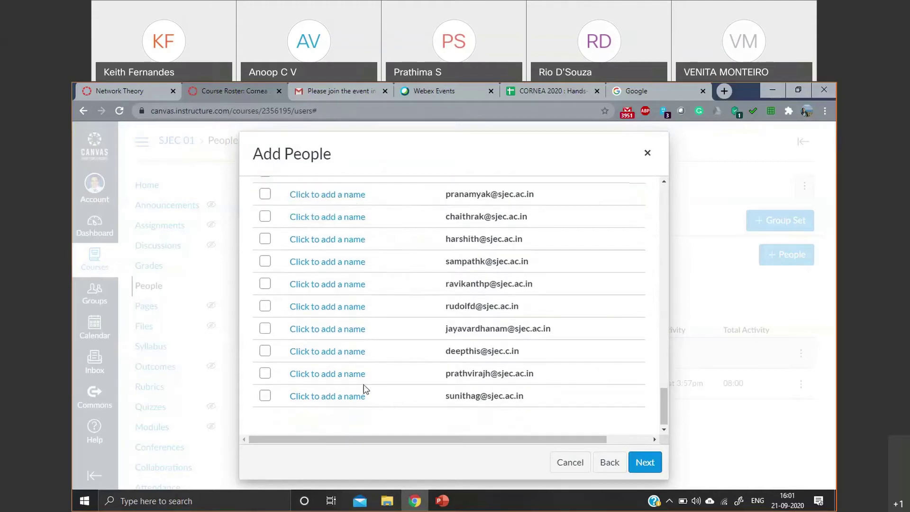
pyautogui.scroll(2, 345, 332)
pyautogui.scroll(1, 341, 293)
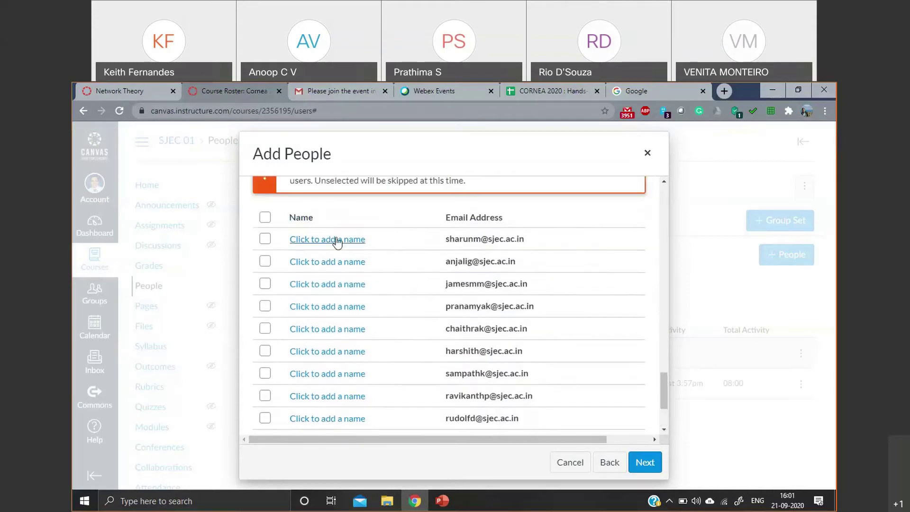
pyautogui.click(265, 219)
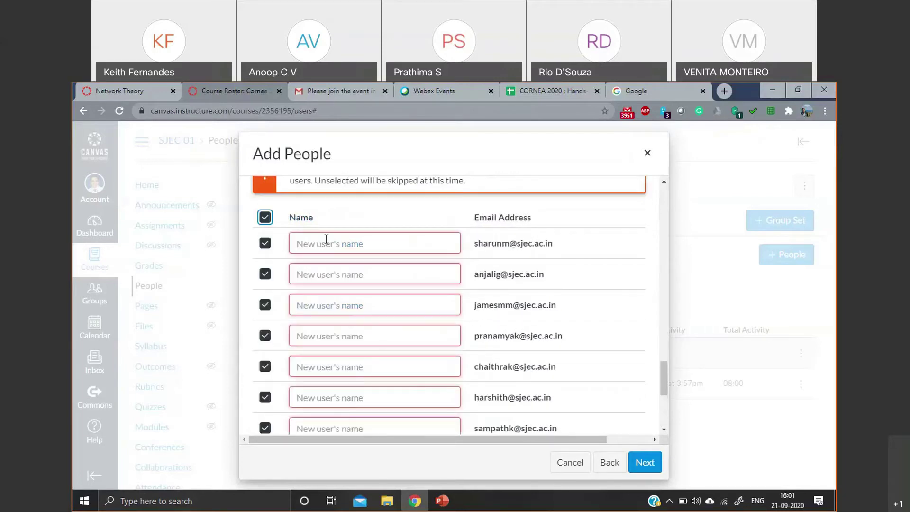
# - Enter the first new user's full name and continue to the next stage
pyautogui.click(342, 244)
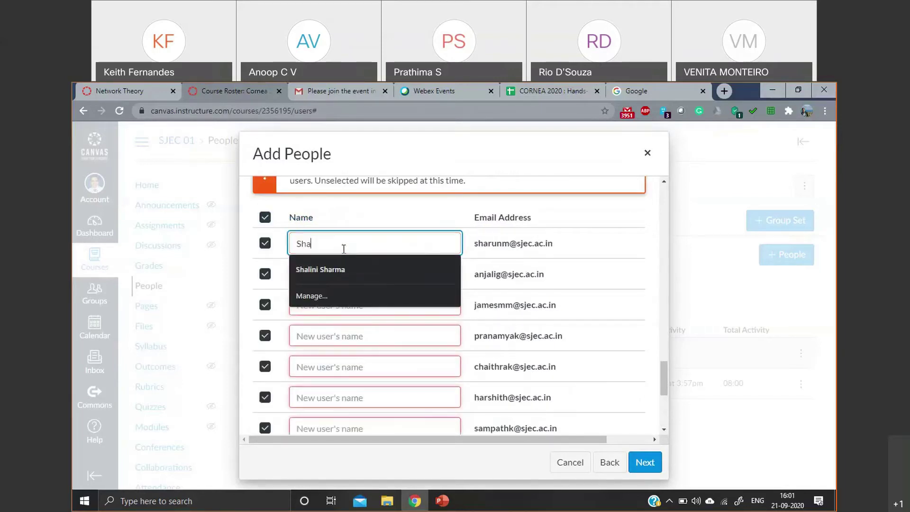
pyautogui.scroll(-4, 564, 272)
pyautogui.scroll(-2, 391, 321)
pyautogui.scroll(2, 442, 320)
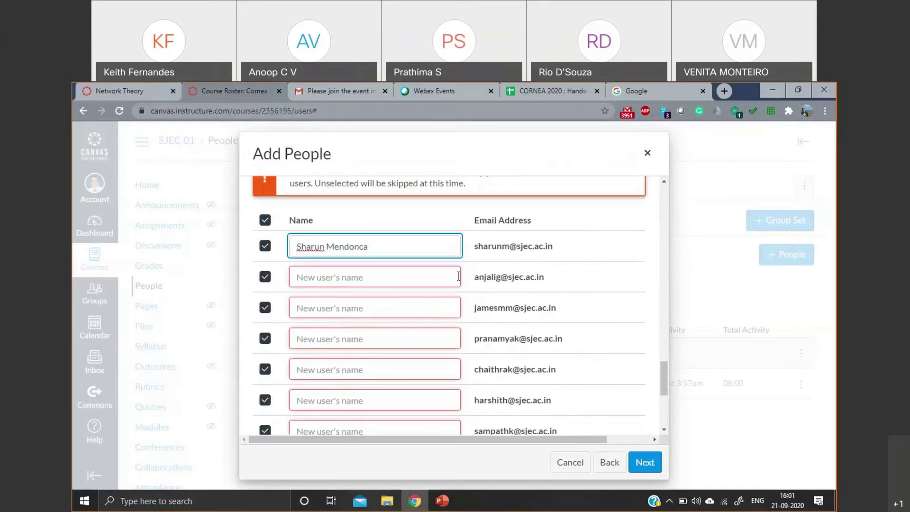
pyautogui.scroll(-6, 467, 289)
pyautogui.click(645, 463)
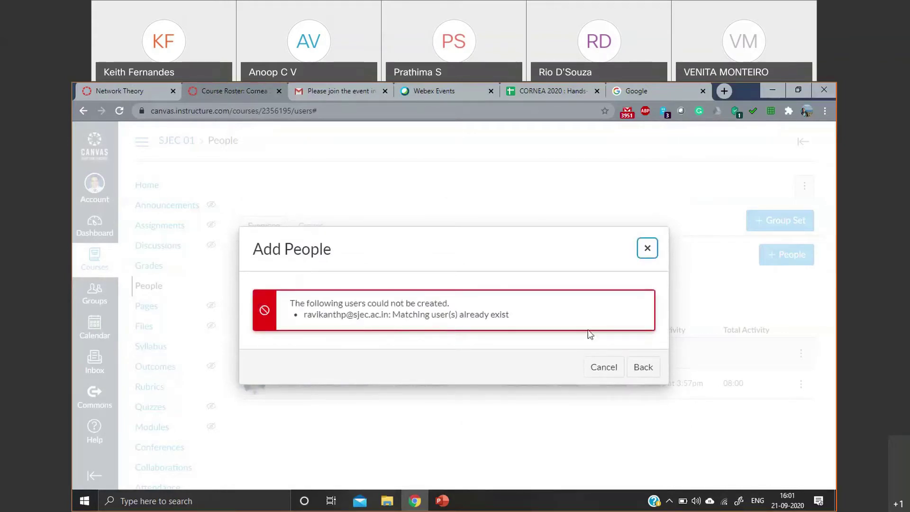
# - Return to the email list and resubmit it for account lookup
pyautogui.click(638, 369)
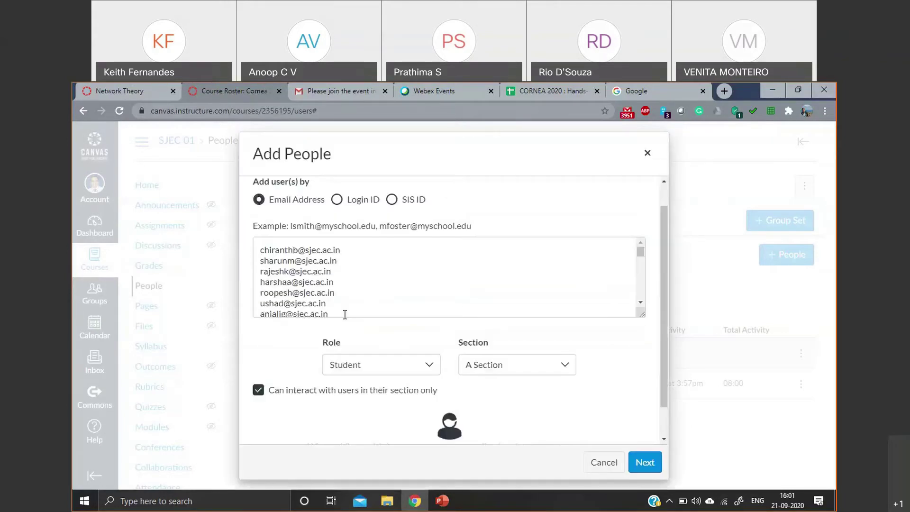
pyautogui.scroll(1, 350, 294)
pyautogui.scroll(-3, 380, 316)
pyautogui.scroll(-3, 664, 373)
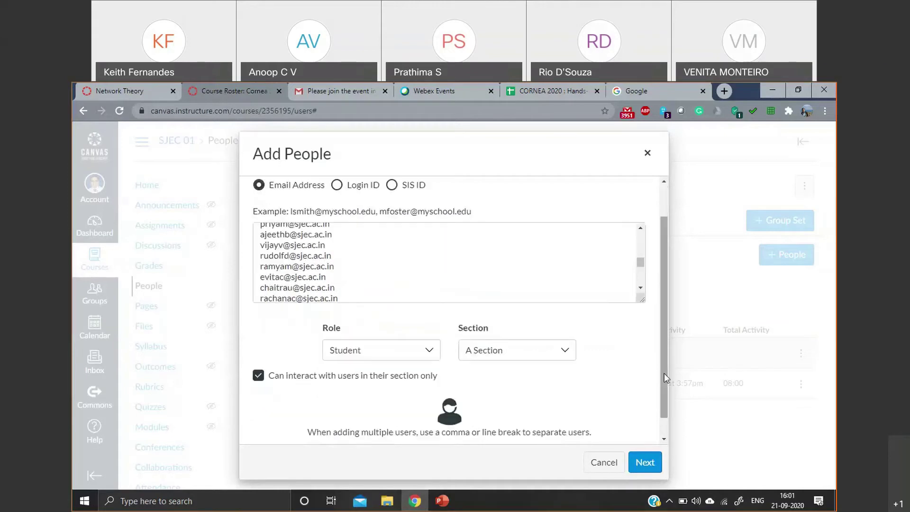
pyautogui.click(644, 462)
# - Pick the existing account for each of the seven duplicate emails, leaving unmatched rows unchecked
pyautogui.click(264, 313)
pyautogui.scroll(-2, 395, 367)
pyautogui.scroll(-2, 395, 366)
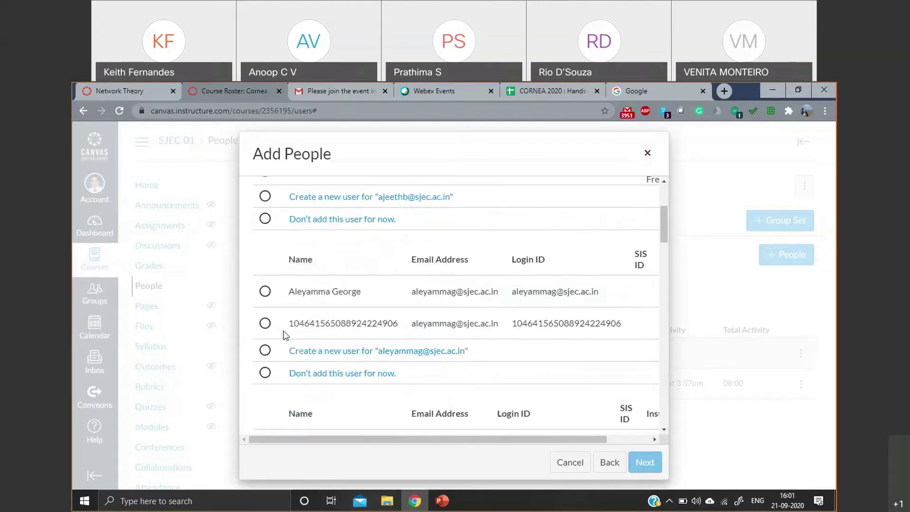
pyautogui.scroll(-3, 329, 350)
pyautogui.click(265, 310)
pyautogui.scroll(-3, 420, 378)
pyautogui.click(265, 295)
pyautogui.scroll(-3, 290, 317)
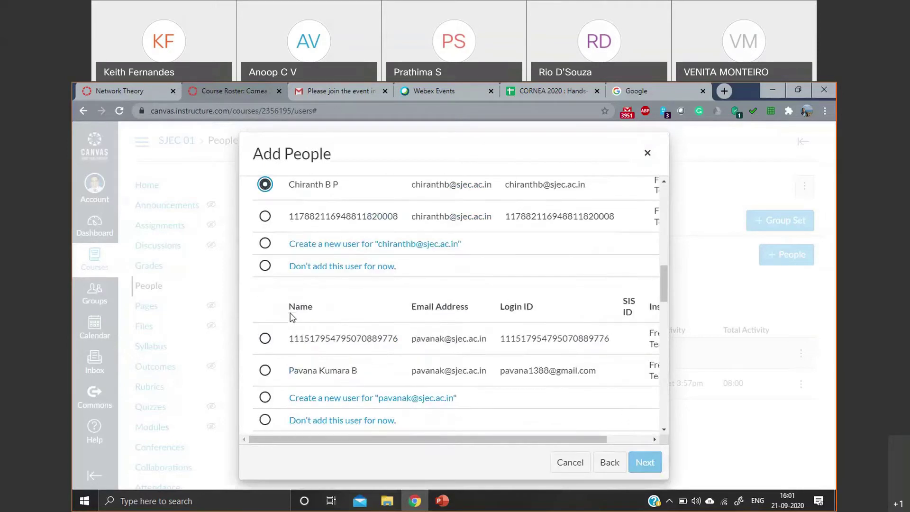
pyautogui.click(264, 370)
pyautogui.scroll(-2, 295, 370)
pyautogui.scroll(-2, 382, 343)
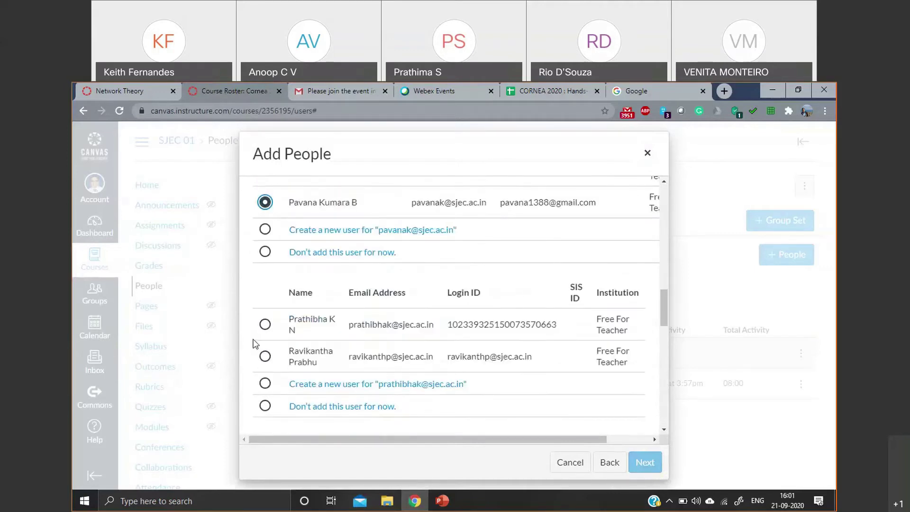
pyautogui.click(265, 324)
pyautogui.scroll(-3, 299, 349)
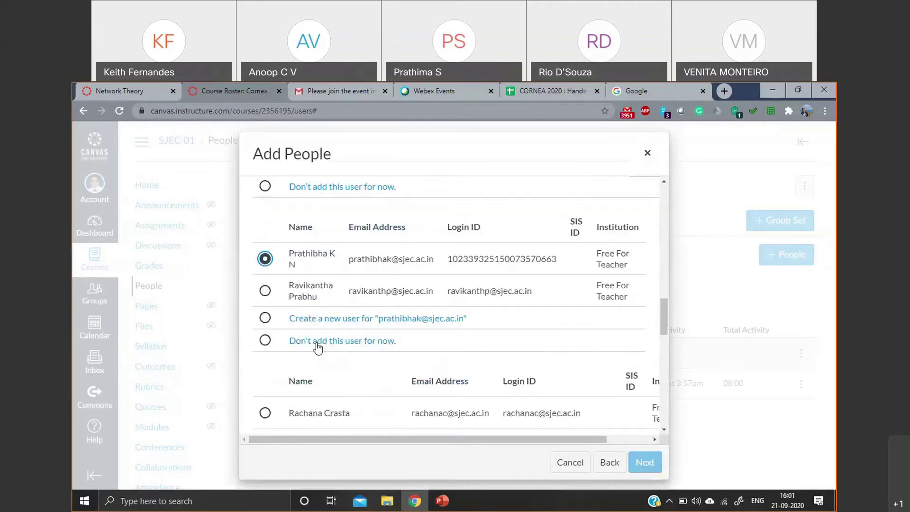
pyautogui.click(265, 367)
pyautogui.scroll(-3, 309, 337)
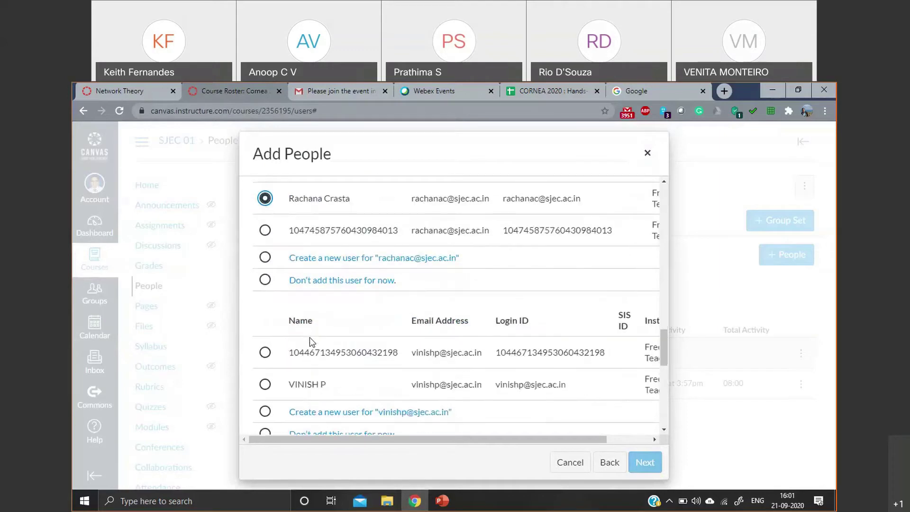
pyautogui.click(264, 382)
pyautogui.scroll(-2, 329, 368)
pyautogui.scroll(-10, 330, 367)
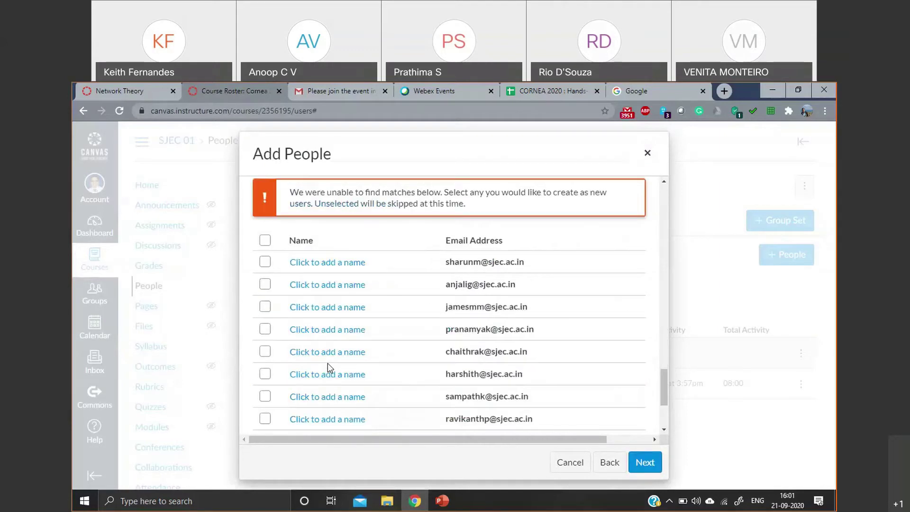
# - Confirm the review list and add the matched students to A Section
pyautogui.click(645, 463)
pyautogui.scroll(-15, 587, 415)
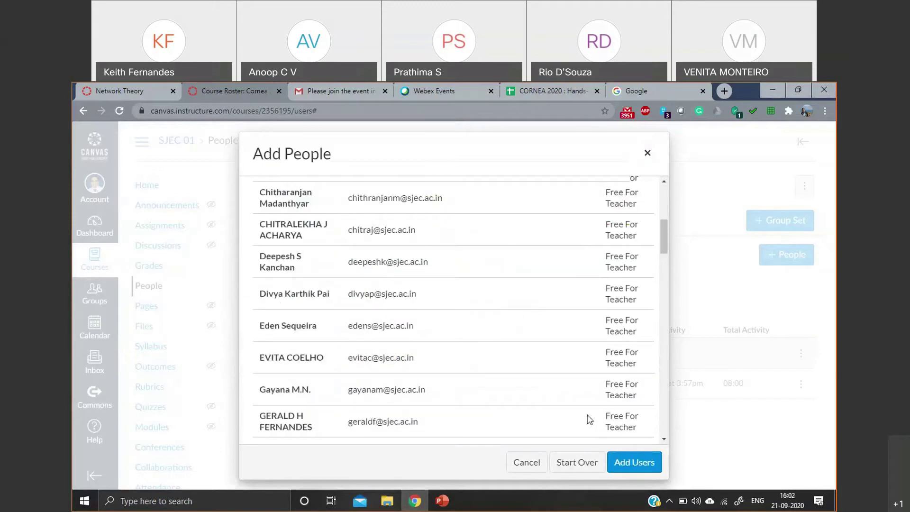
pyautogui.click(630, 461)
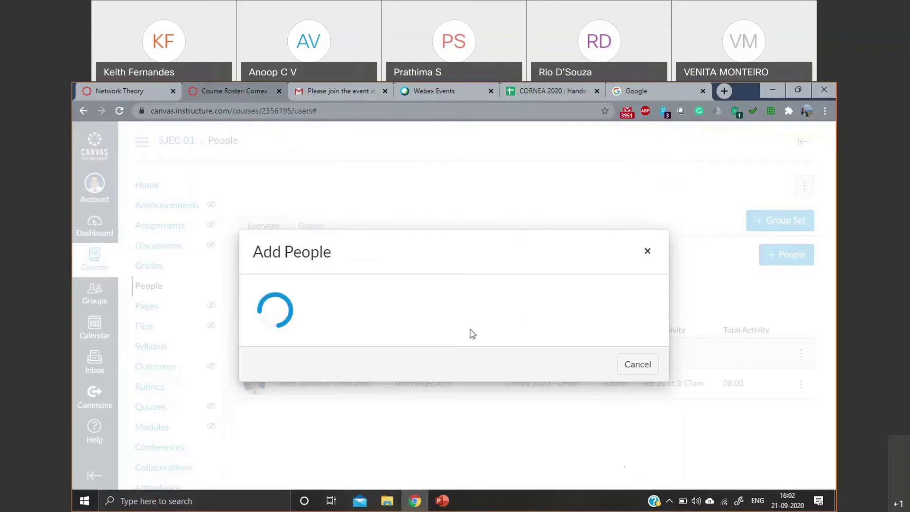
# - Copy the registrant emails in B77:B150 of the roster spreadsheet and return to Canvas
pyautogui.click(554, 94)
pyautogui.click(254, 264)
pyautogui.moveTo(254, 268); pyautogui.dragTo(231, 304)
pyautogui.scroll(20, 234, 289)
pyautogui.hotkey('ctrl', 'c')
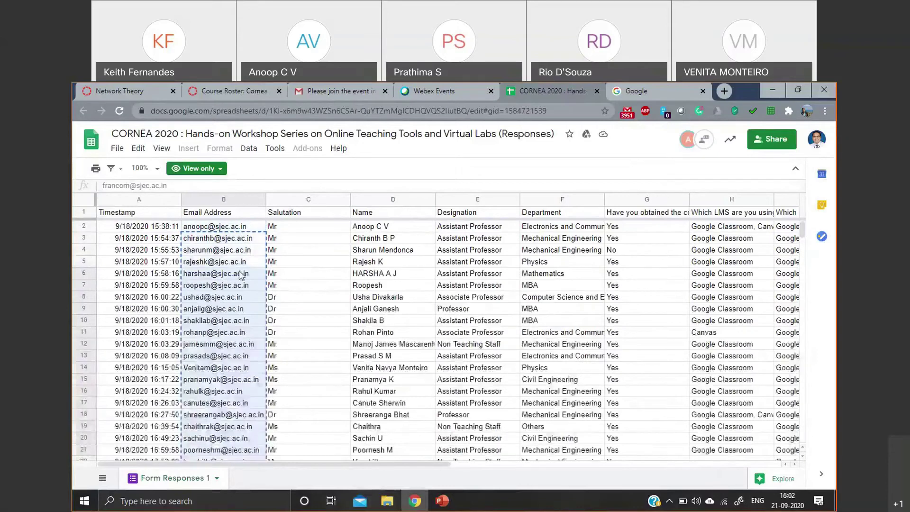
pyautogui.click(239, 249)
pyautogui.scroll(-15, 234, 308)
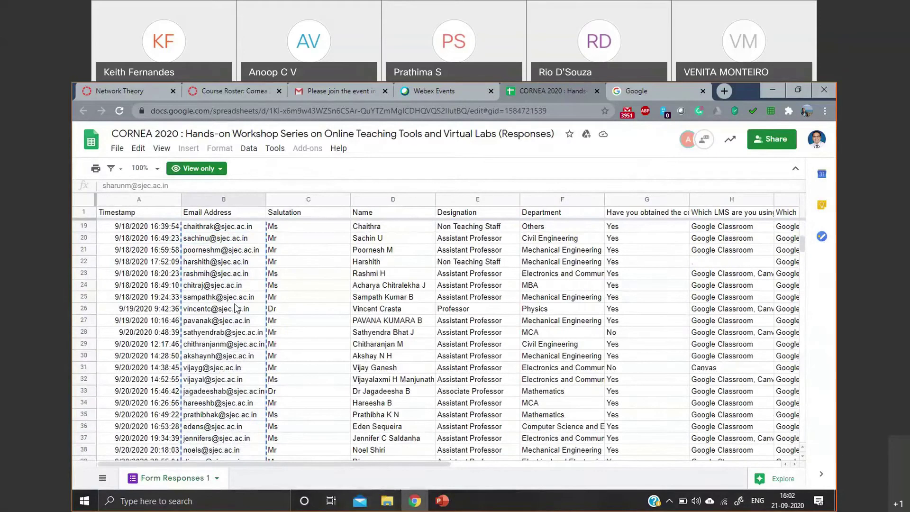
pyautogui.scroll(2, 235, 308)
pyautogui.moveTo(236, 286); pyautogui.dragTo(243, 394)
pyautogui.rightClick(243, 393)
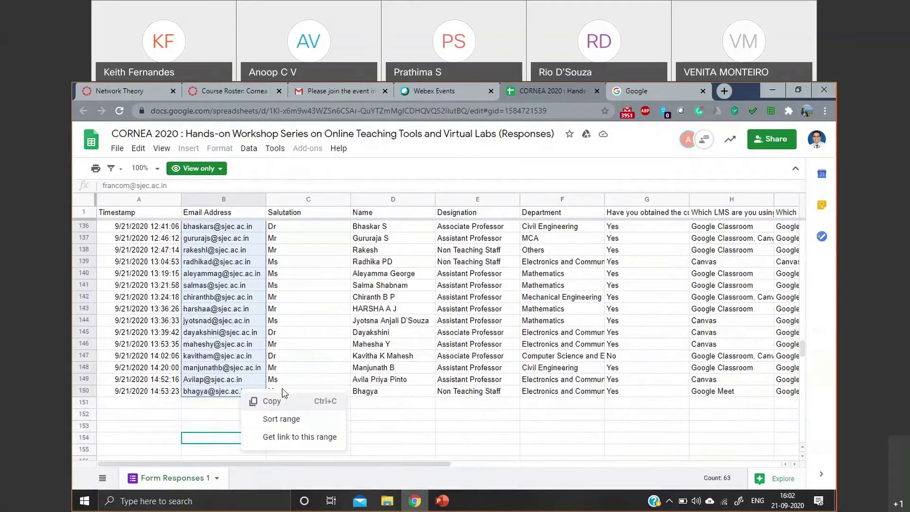
pyautogui.click(287, 401)
pyautogui.click(239, 85)
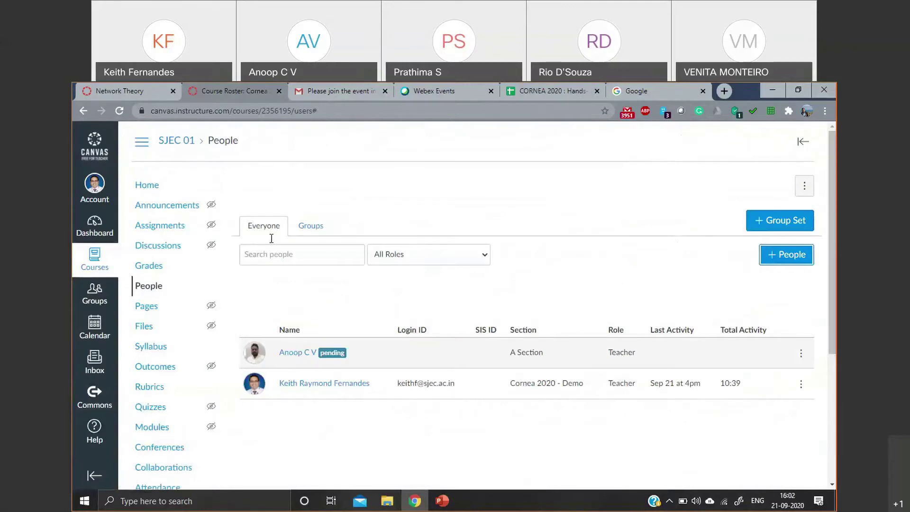
# - Paste the copied emails as Students in B Section, limited to their own section
pyautogui.click(119, 110)
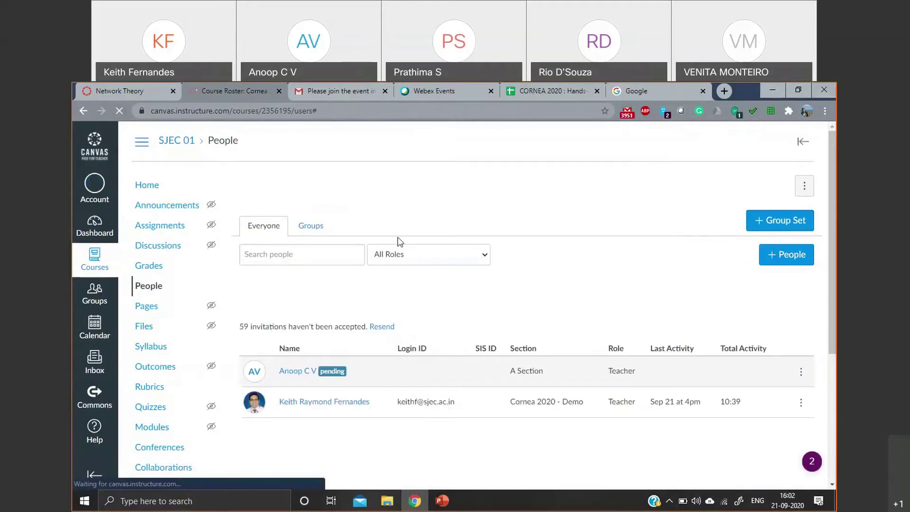
pyautogui.click(797, 256)
pyautogui.click(335, 283)
pyautogui.hotkey('ctrl', 'v')
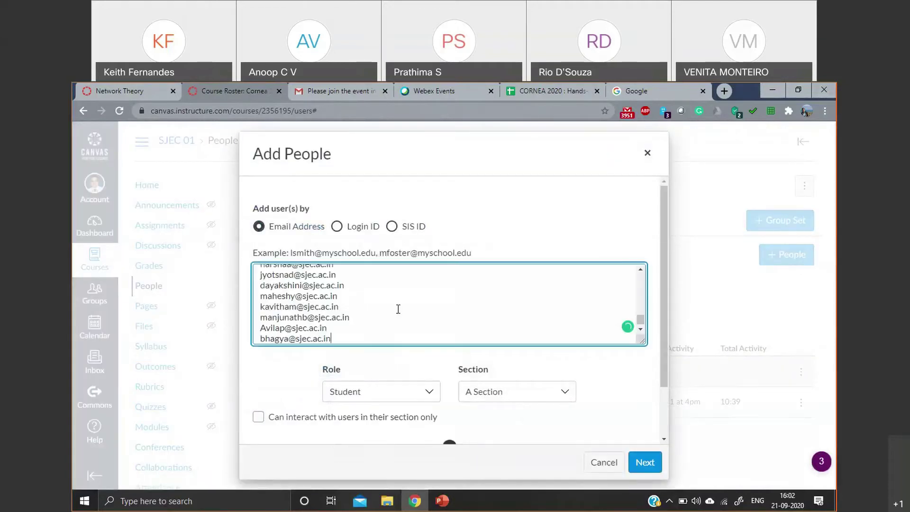
pyautogui.click(535, 397)
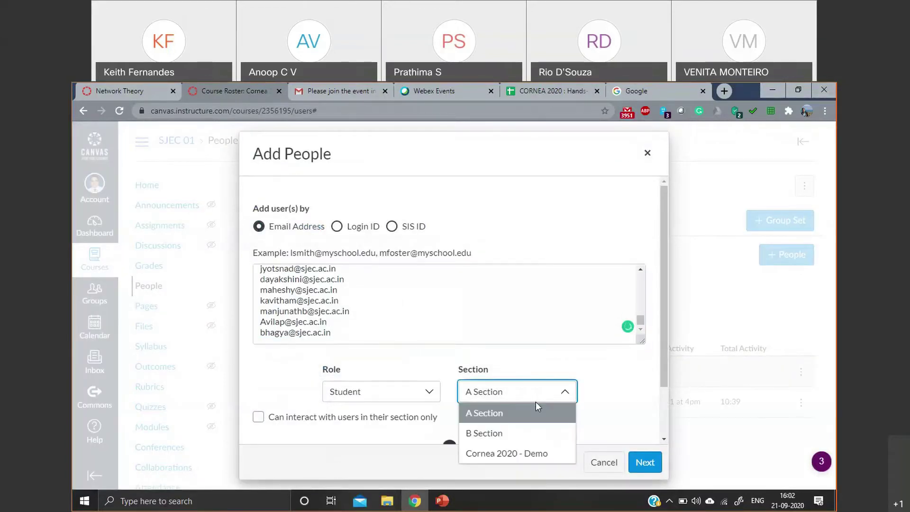
pyautogui.click(537, 434)
pyautogui.scroll(-1, 264, 365)
pyautogui.click(258, 361)
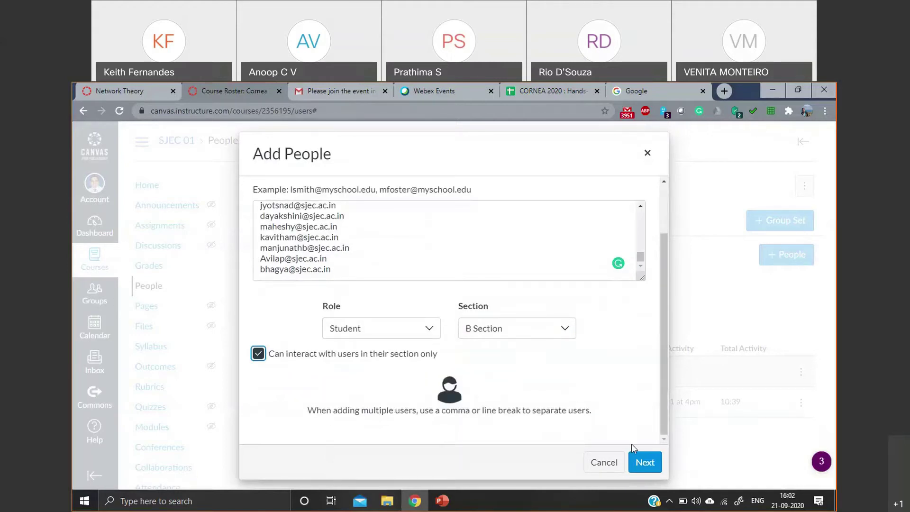
# - Match each duplicate email to its existing account, then add the users
pyautogui.click(638, 459)
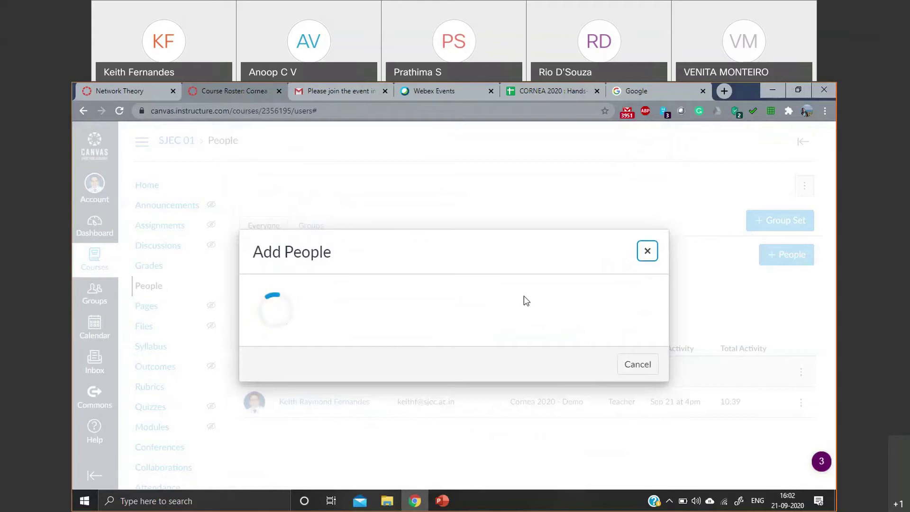
pyautogui.click(265, 314)
pyautogui.scroll(-2, 313, 320)
pyautogui.scroll(-1, 313, 322)
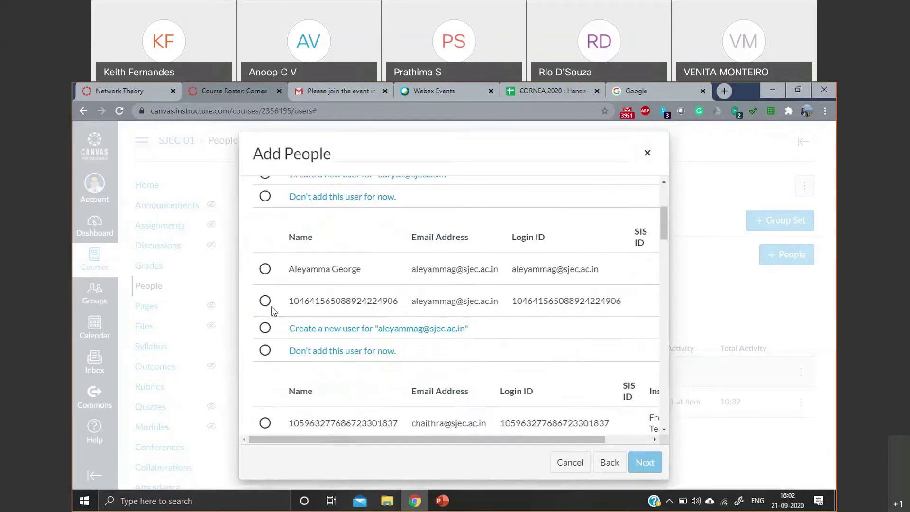
pyautogui.click(265, 268)
pyautogui.scroll(-4, 265, 270)
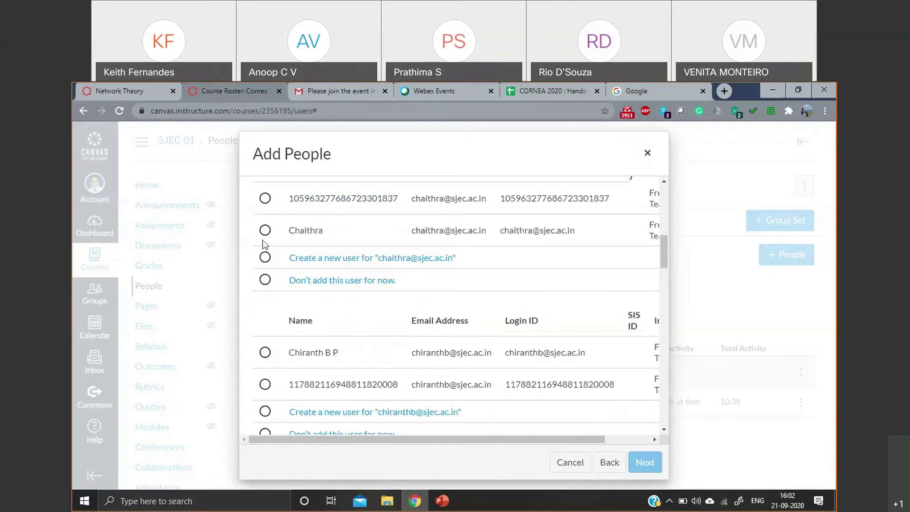
pyautogui.click(265, 352)
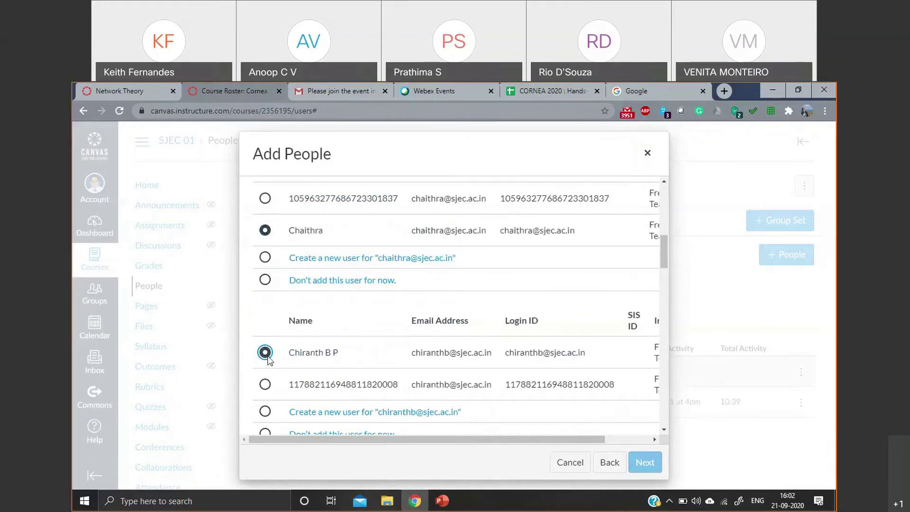
pyautogui.scroll(-4, 264, 351)
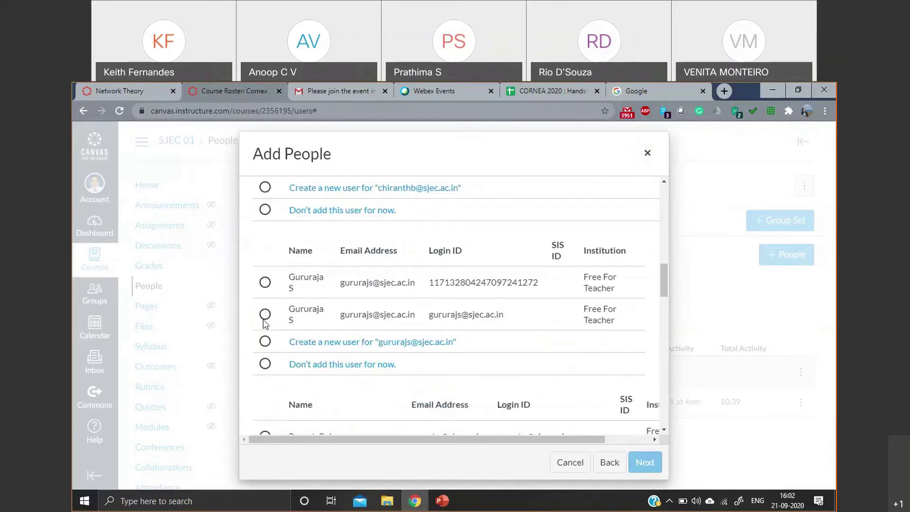
pyautogui.click(265, 315)
pyautogui.scroll(-2, 265, 316)
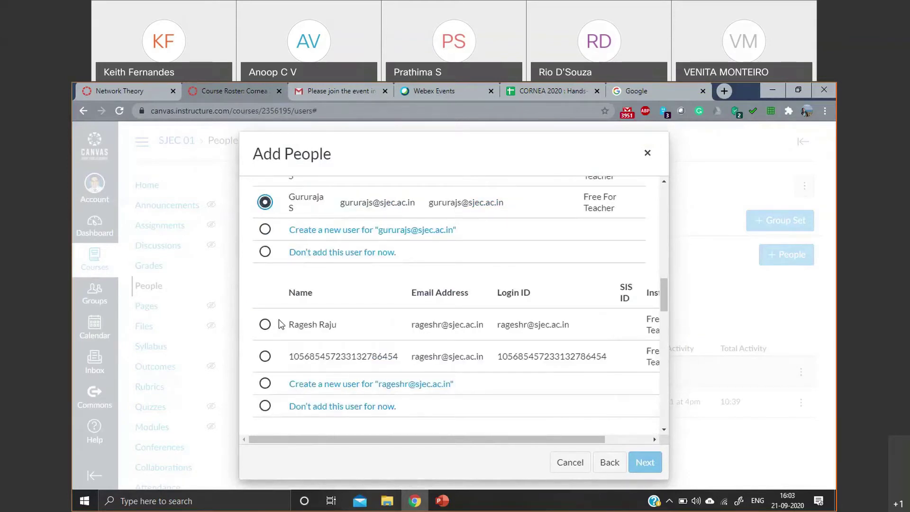
pyautogui.click(265, 325)
pyautogui.scroll(-3, 301, 343)
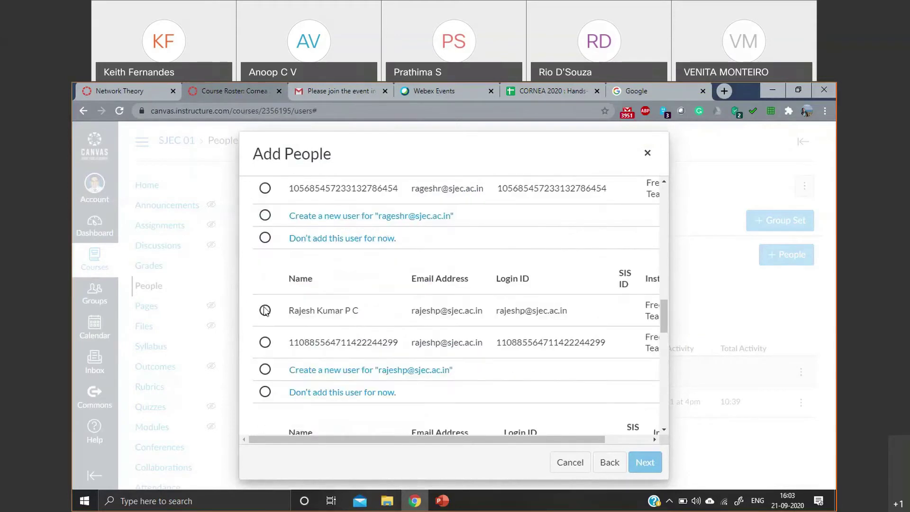
pyautogui.scroll(-3, 288, 325)
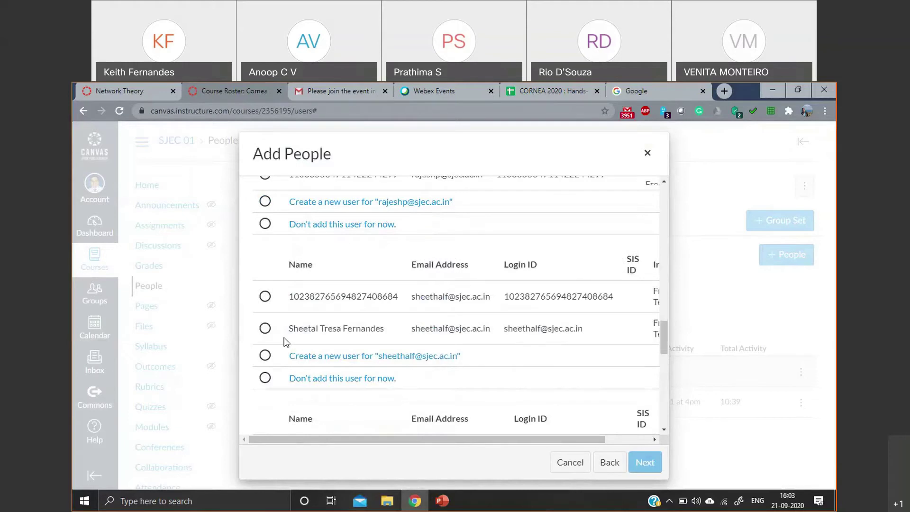
pyautogui.scroll(-3, 261, 332)
pyautogui.scroll(-7, 465, 332)
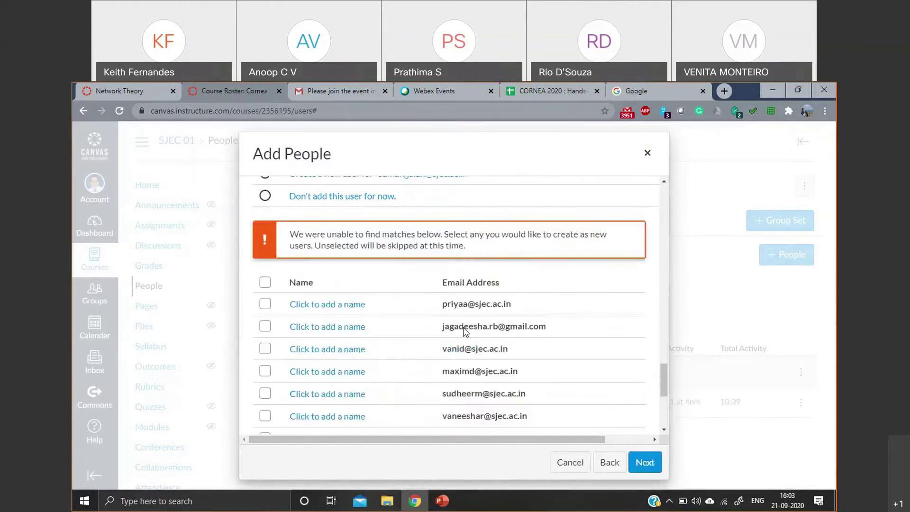
pyautogui.click(644, 462)
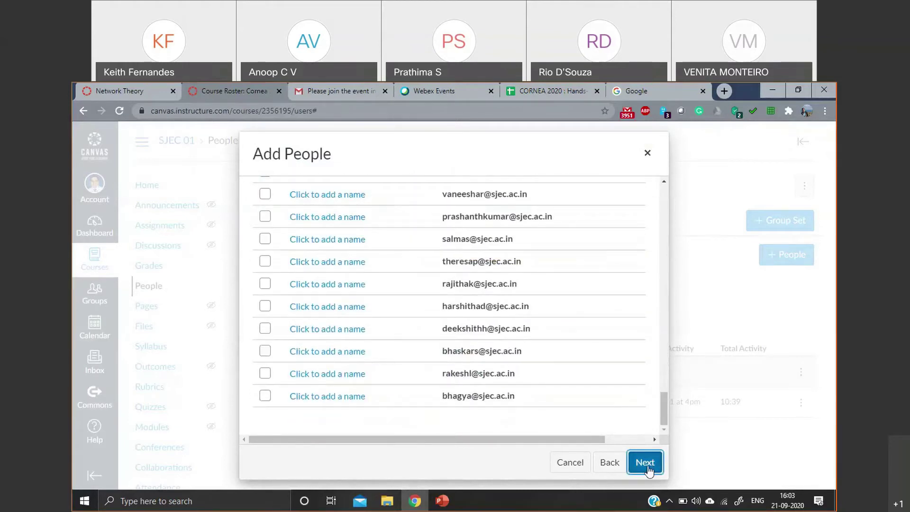
pyautogui.click(631, 462)
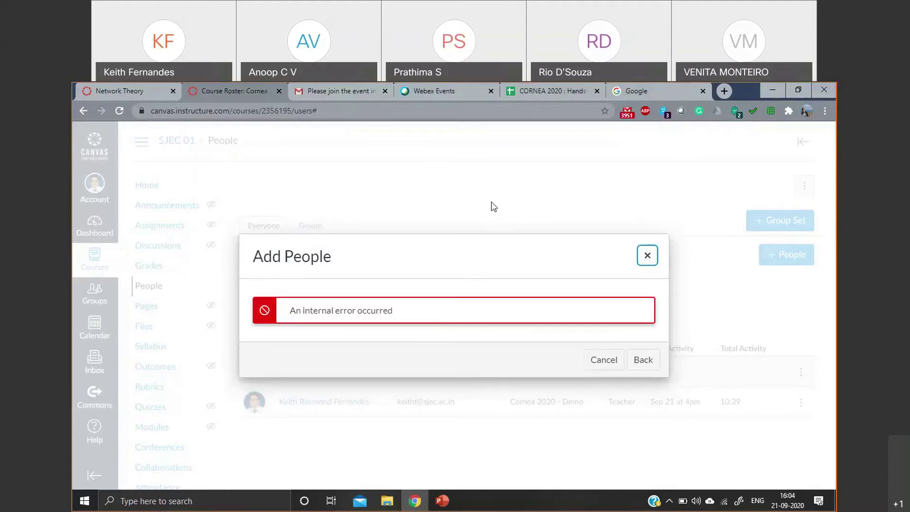
# - Close the Add People dialog showing the internal error and reload the People page
pyautogui.click(607, 363)
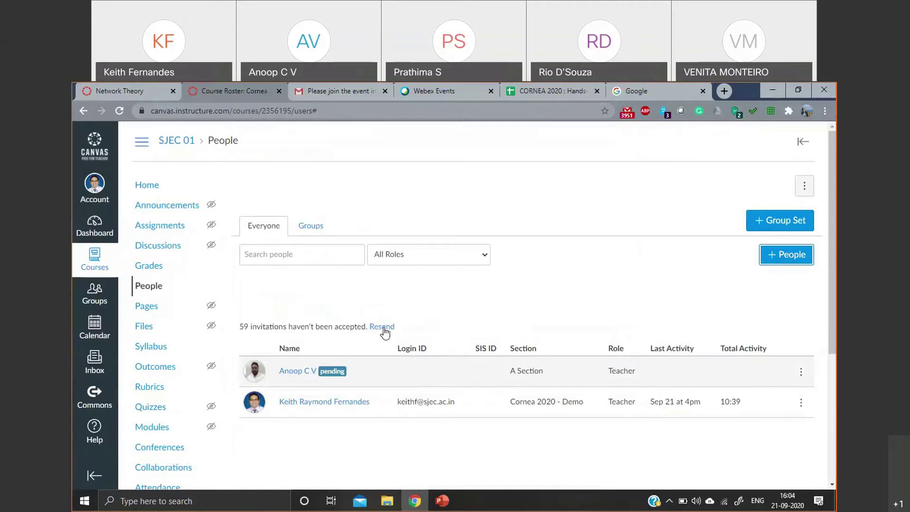
pyautogui.click(120, 112)
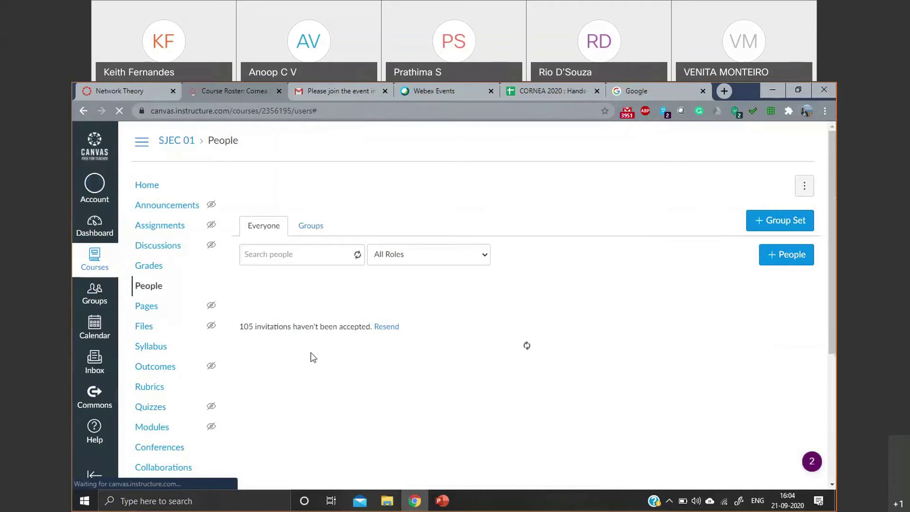
pyautogui.scroll(-2, 311, 357)
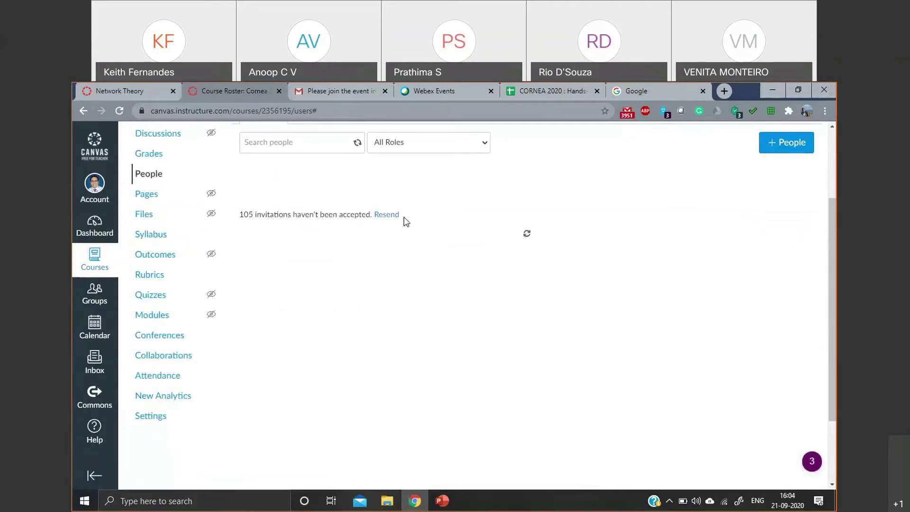
pyautogui.scroll(-2, 422, 265)
pyautogui.scroll(1, 462, 283)
pyautogui.scroll(-3, 433, 239)
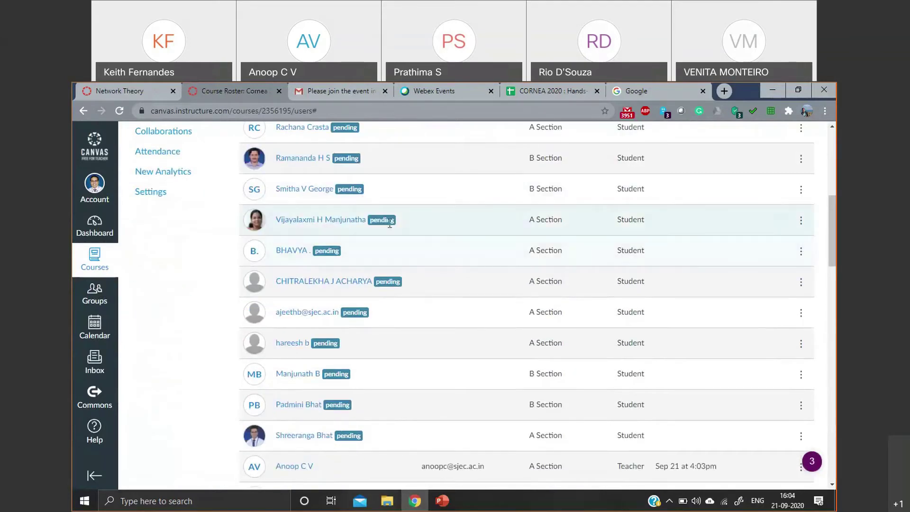
pyautogui.scroll(-1, 379, 237)
pyautogui.scroll(1, 374, 239)
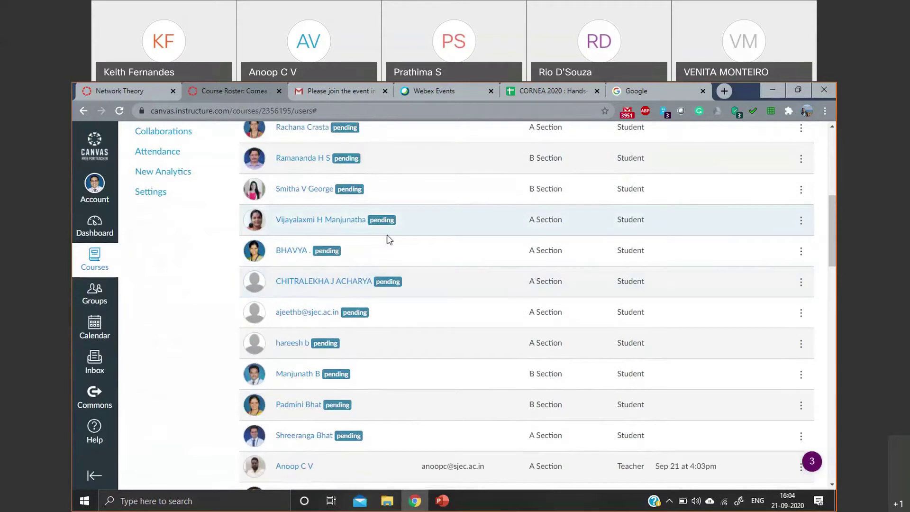
pyautogui.scroll(-3, 374, 239)
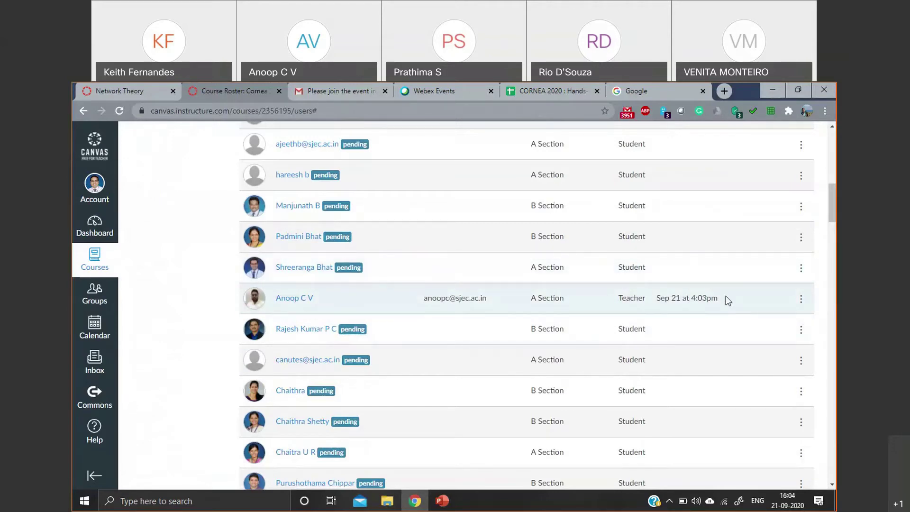
pyautogui.scroll(-1, 721, 305)
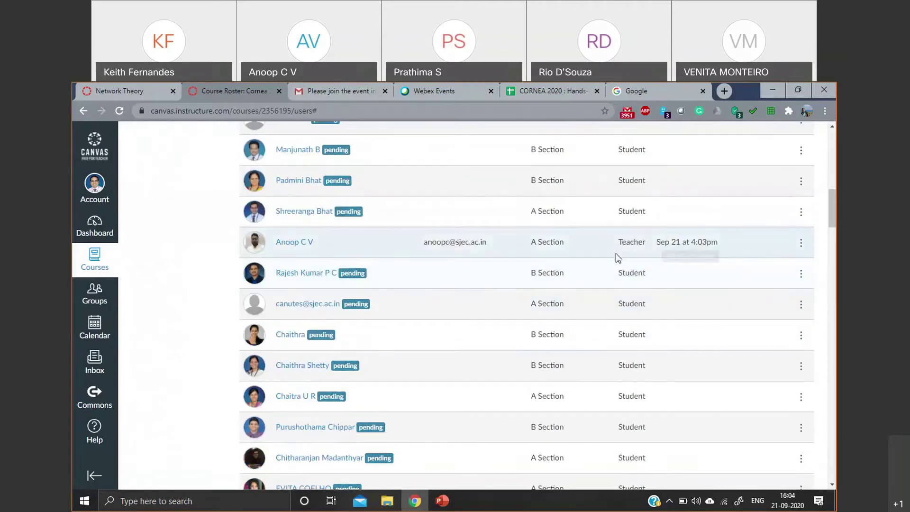
pyautogui.scroll(-2, 542, 278)
pyautogui.scroll(-13, 543, 277)
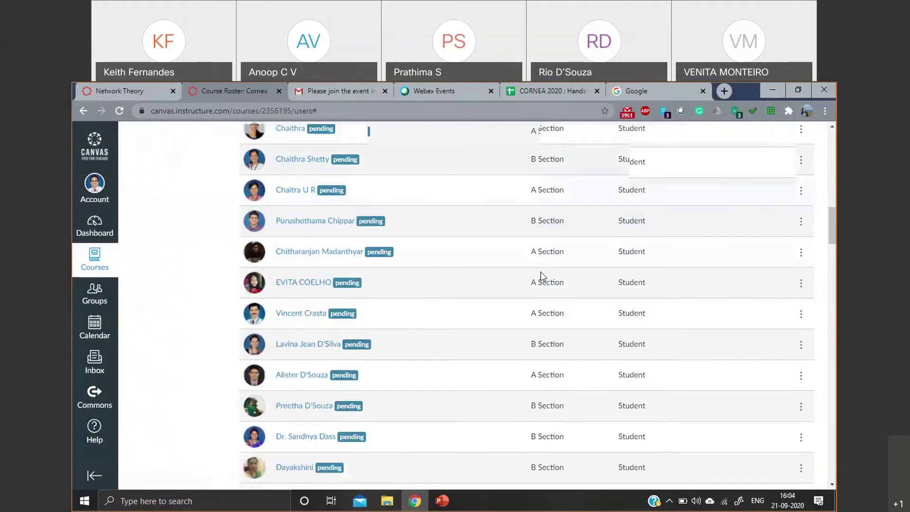
pyautogui.scroll(1, 541, 272)
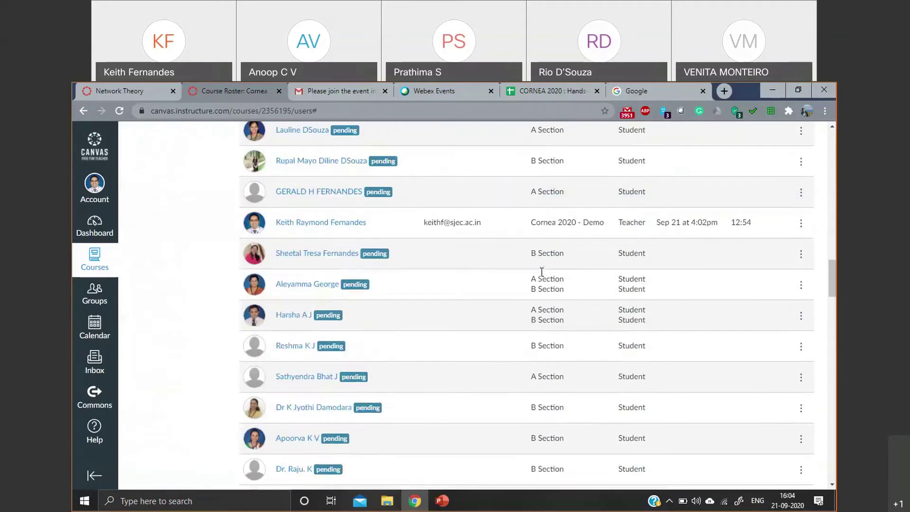
pyautogui.scroll(-7, 586, 290)
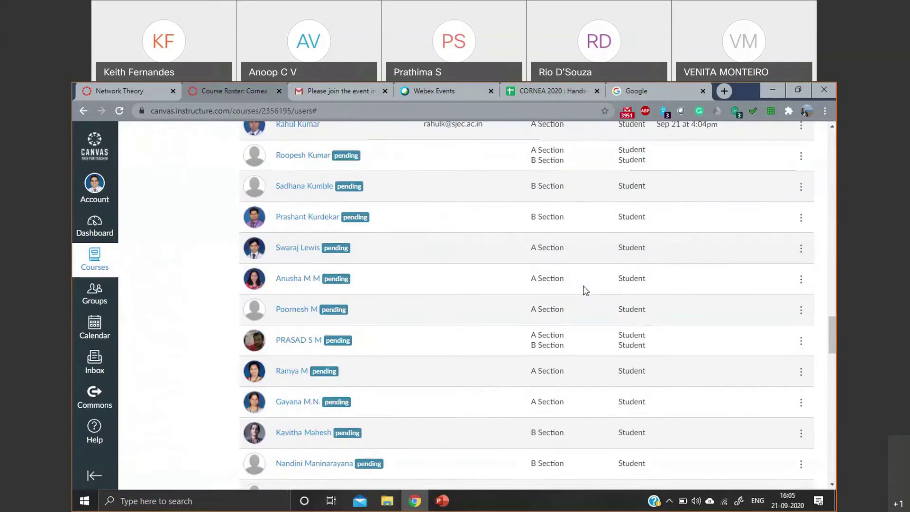
pyautogui.scroll(1, 585, 289)
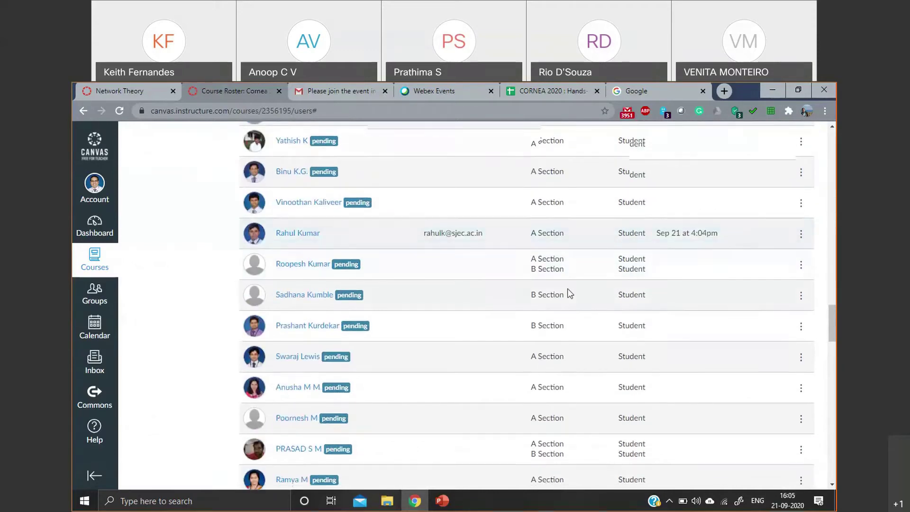
pyautogui.scroll(-14, 568, 289)
pyautogui.scroll(-12, 569, 290)
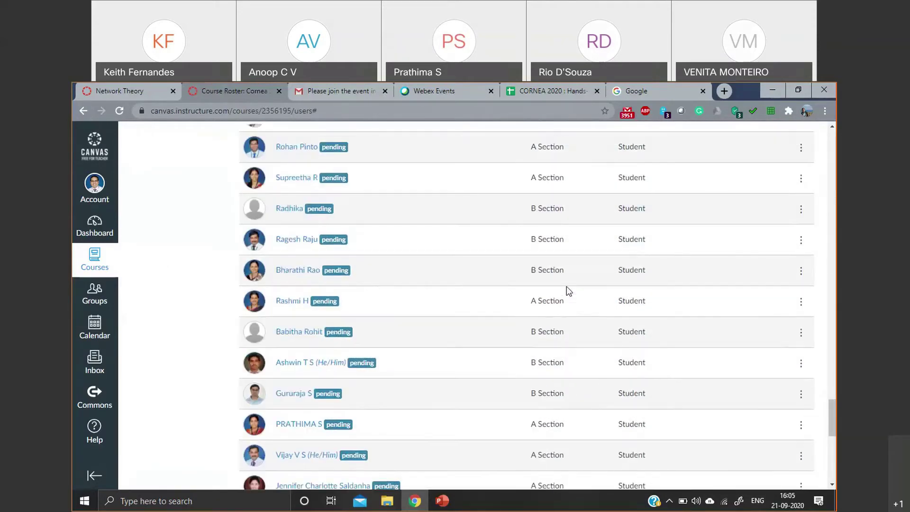
pyautogui.scroll(20, 569, 291)
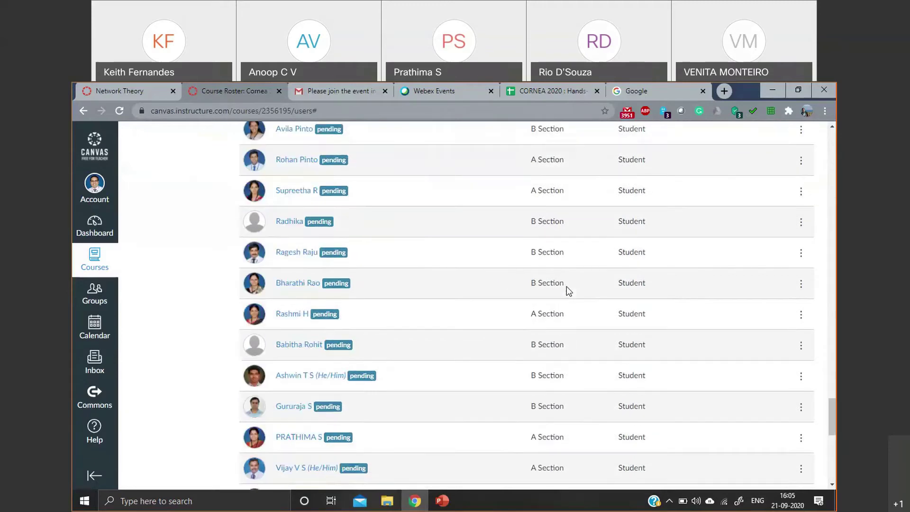
pyautogui.scroll(8, 569, 290)
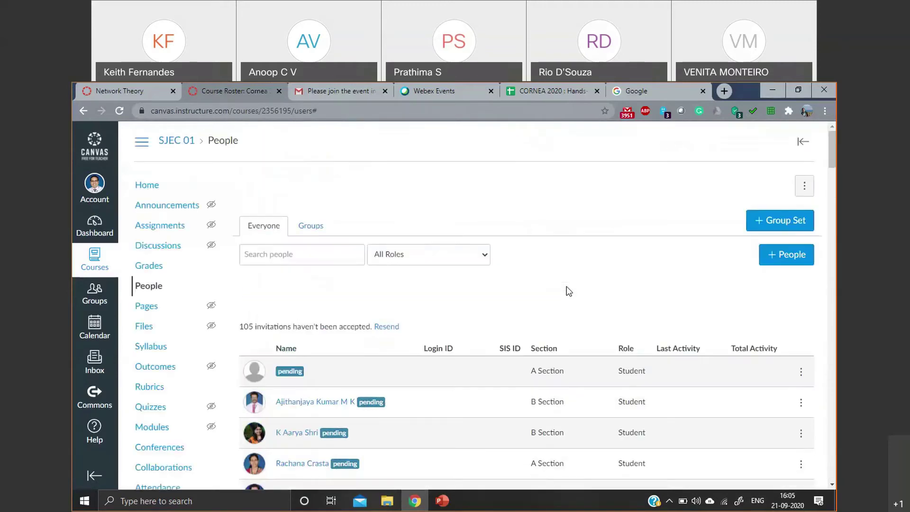
# - Go to the course's Student Groups and begin a new group set
pyautogui.click(323, 230)
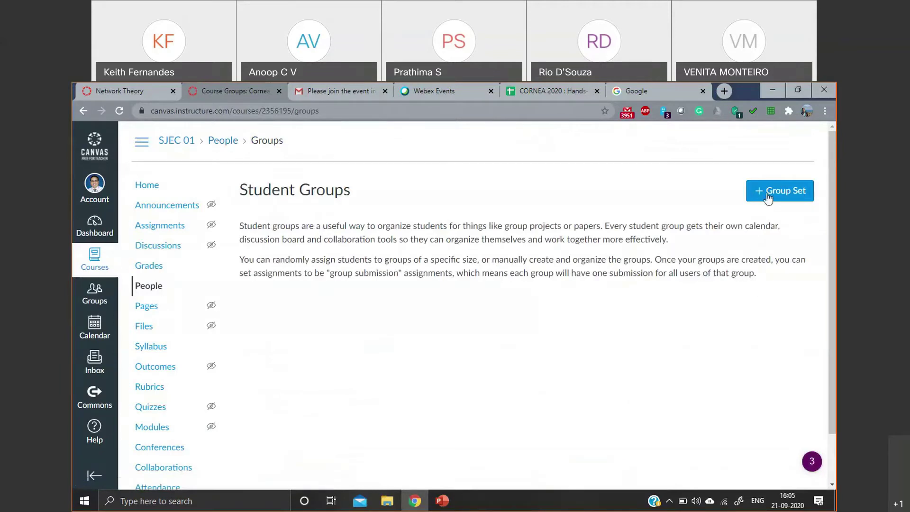
pyautogui.click(767, 192)
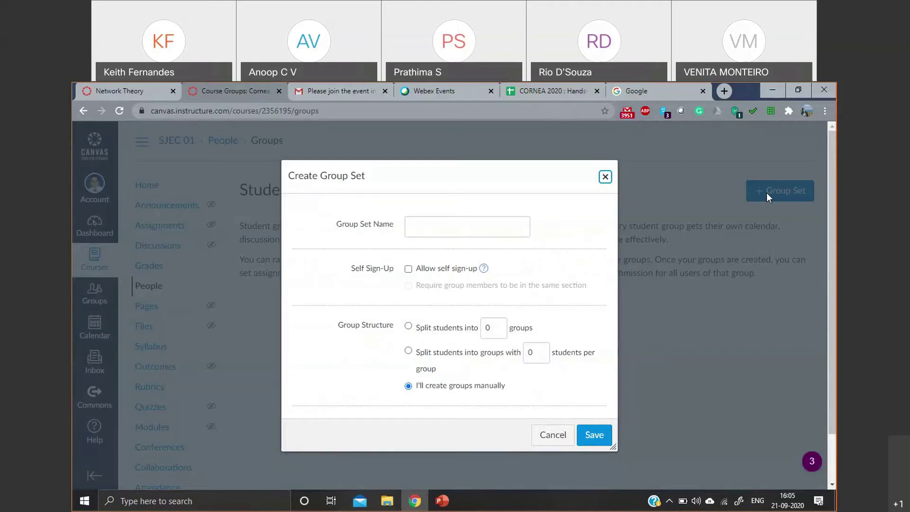
# - Name the new group set 'Project'
pyautogui.click(456, 232)
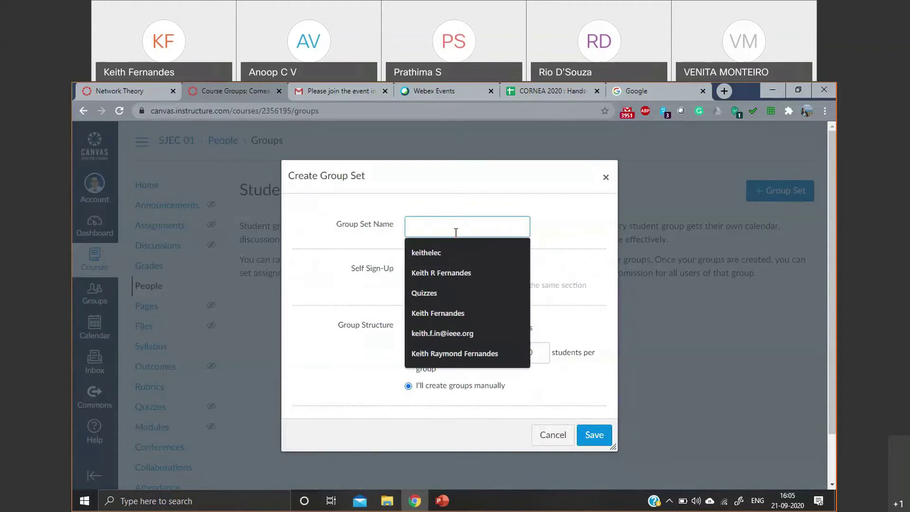
pyautogui.write('Project -')
pyautogui.press('BackSpace')
pyautogui.write('0')
pyautogui.press('BackSpace')
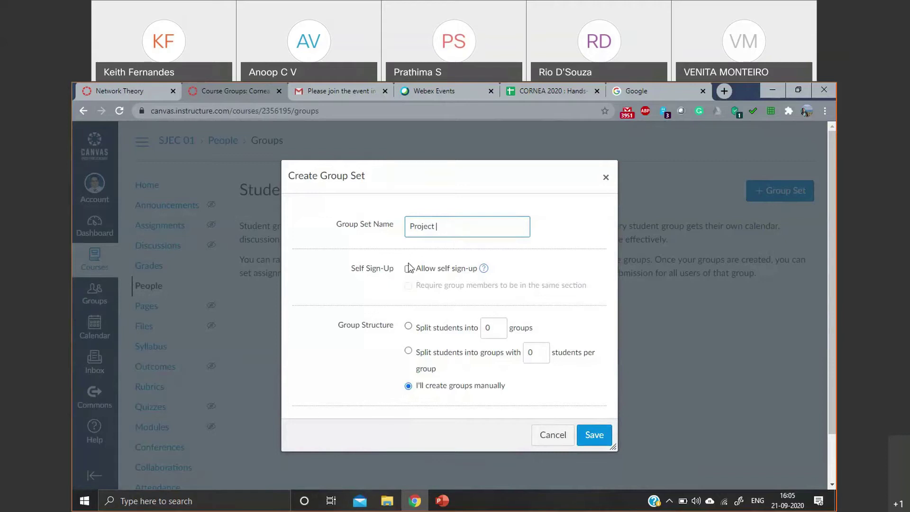
# - Split students into groups of 10 per group, keeping members within the same section
pyautogui.click(409, 327)
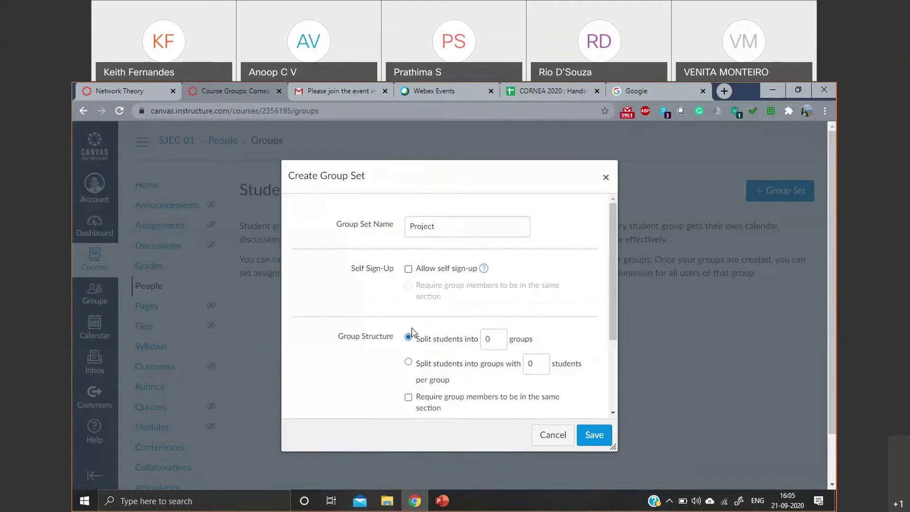
pyautogui.click(486, 339)
pyautogui.write('1')
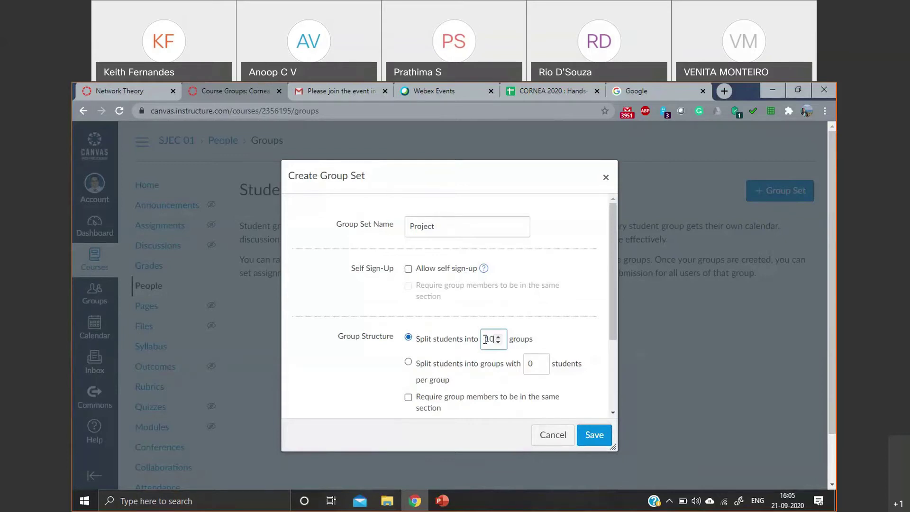
pyautogui.scroll(-1, 503, 327)
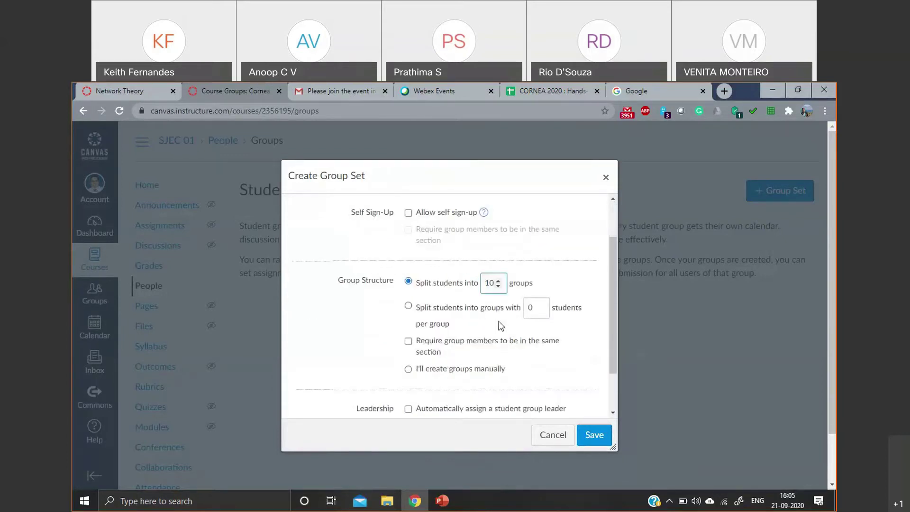
pyautogui.click(408, 306)
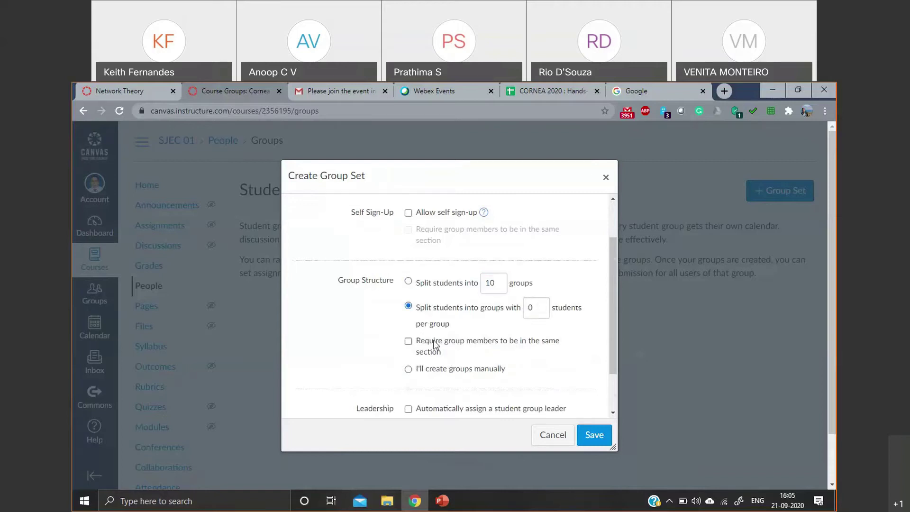
pyautogui.scroll(-1, 409, 302)
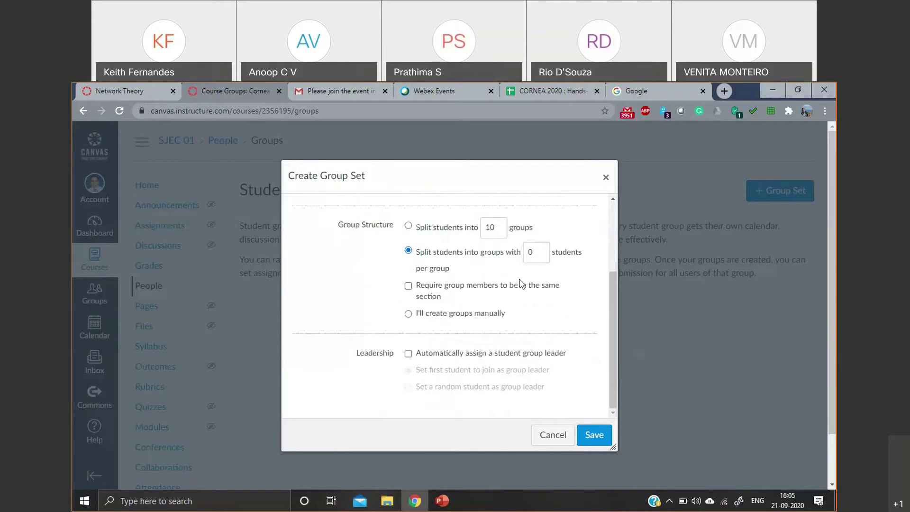
pyautogui.click(409, 291)
pyautogui.click(408, 314)
pyautogui.scroll(-1, 451, 382)
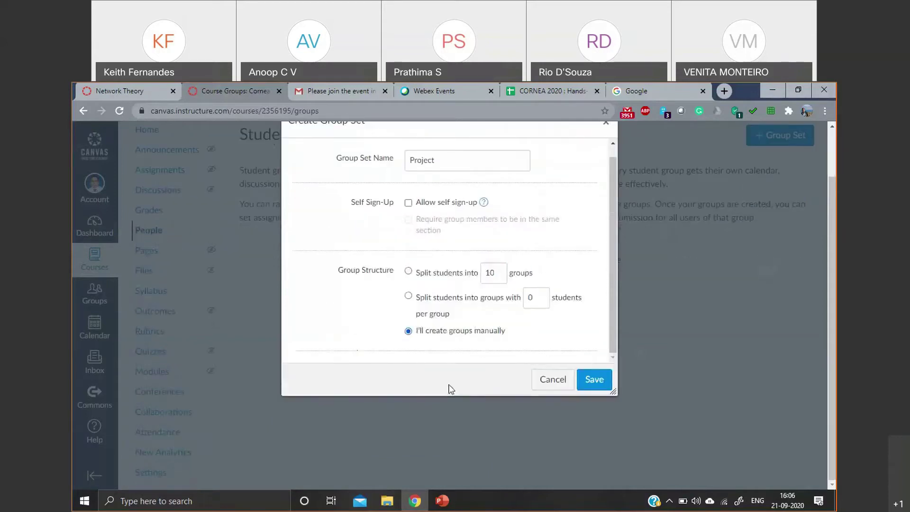
pyautogui.scroll(1, 433, 310)
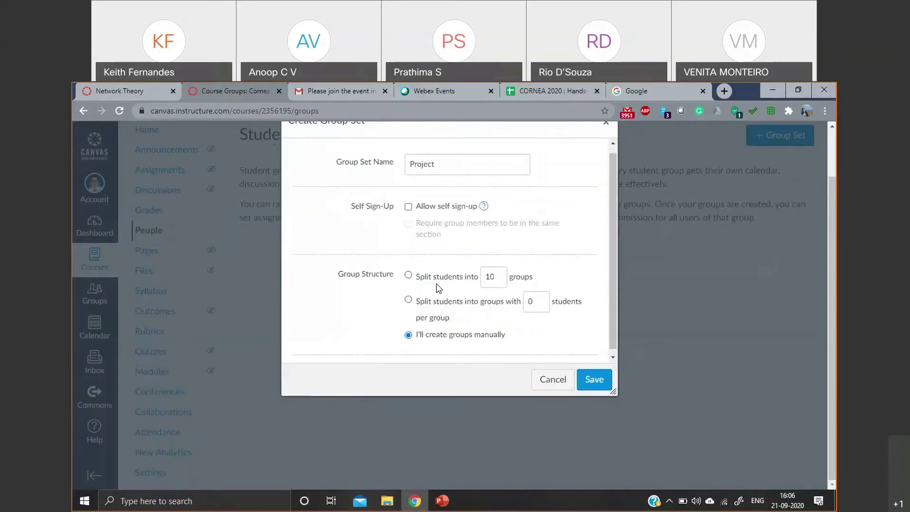
pyautogui.scroll(-1, 438, 287)
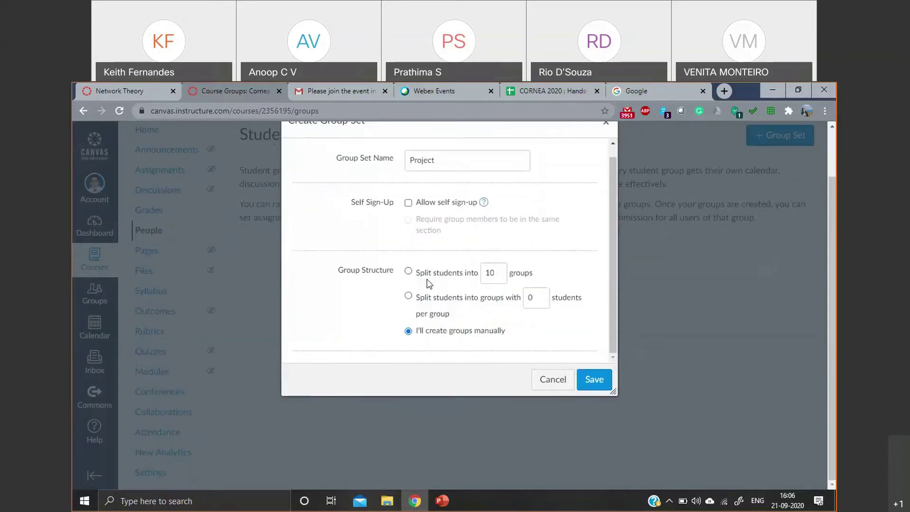
pyautogui.click(408, 296)
pyautogui.doubleClick(529, 298)
pyautogui.write('10')
# - Assign group leaders automatically and save the Project group set
pyautogui.scroll(-3, 517, 291)
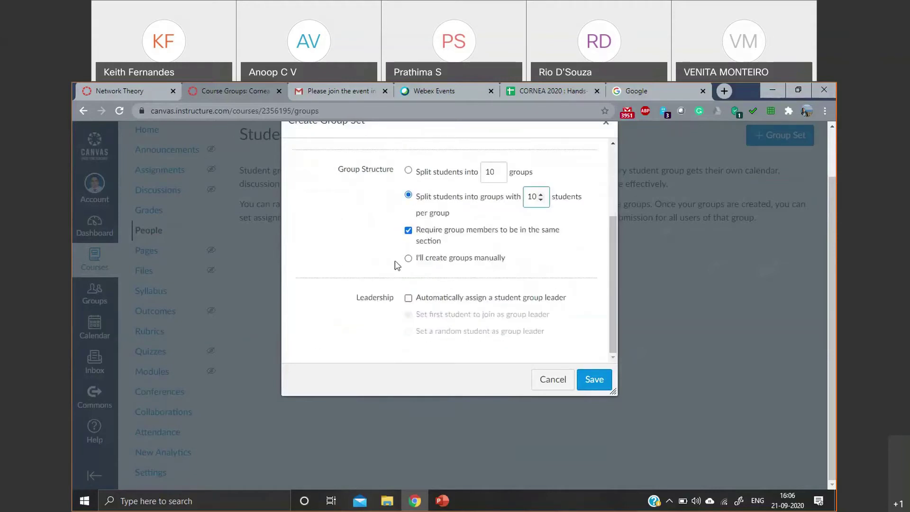
pyautogui.click(408, 297)
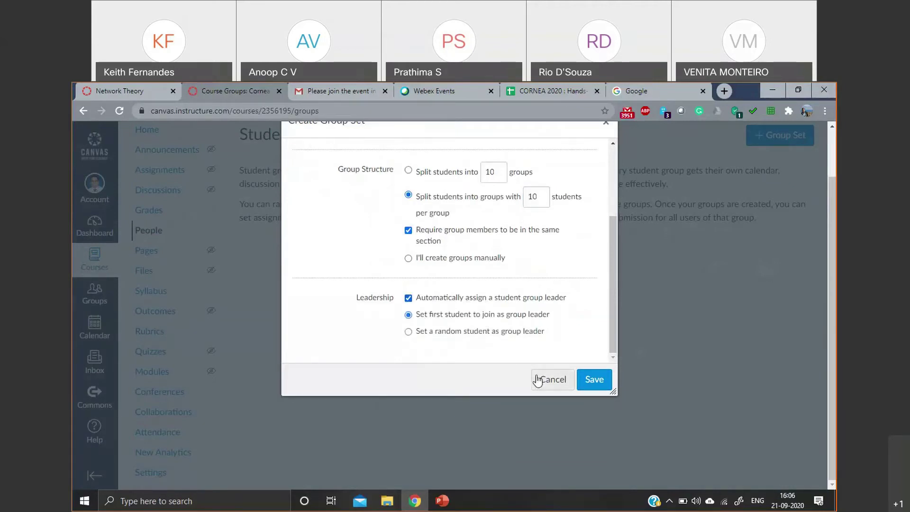
pyautogui.click(602, 380)
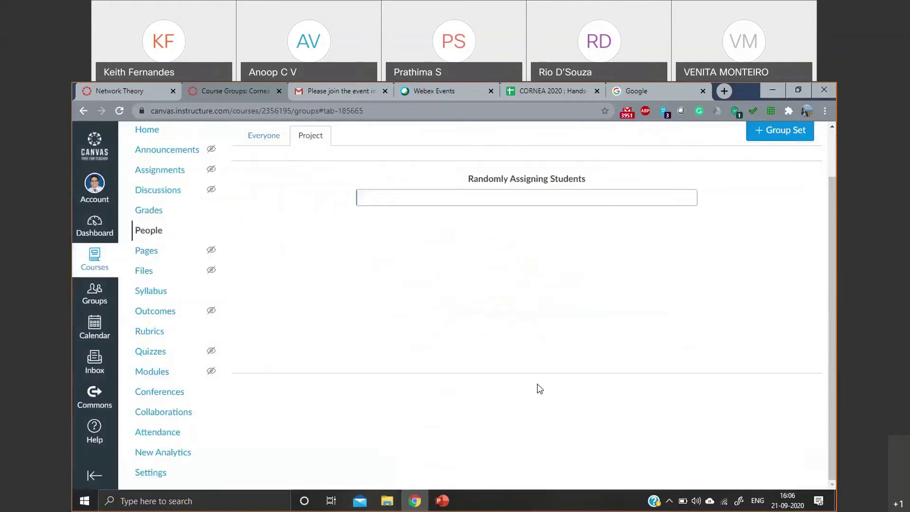
# - Scroll through Project 1 to Project 11 to check each group's leader and 9–10 members
pyautogui.scroll(1, 503, 350)
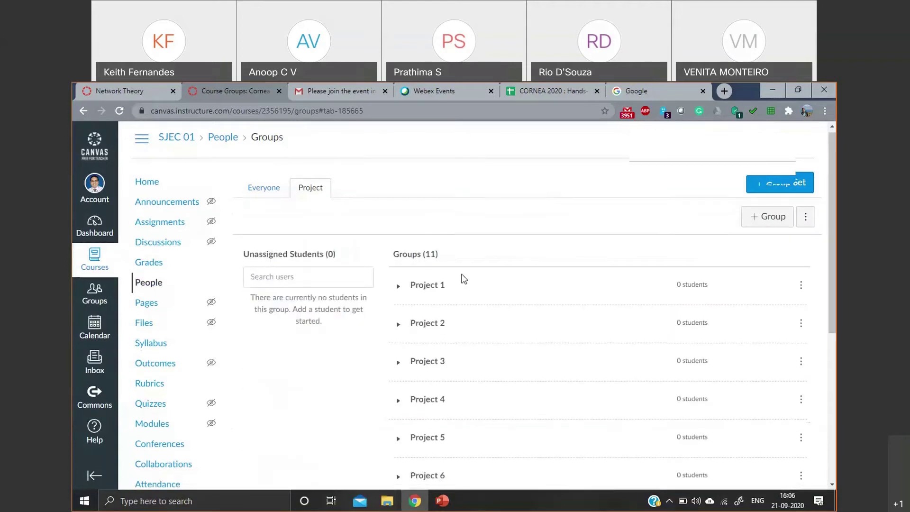
pyautogui.scroll(-1, 473, 256)
pyautogui.scroll(-2, 520, 301)
pyautogui.scroll(3, 553, 245)
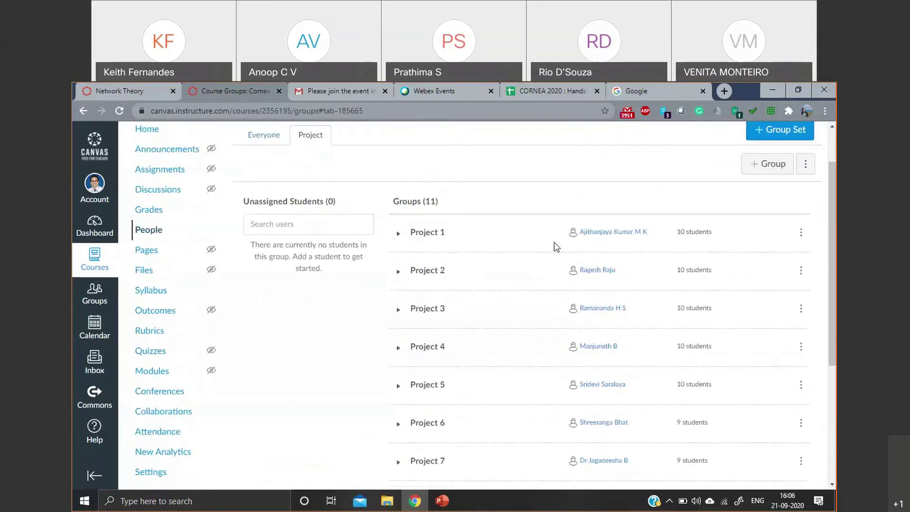
pyautogui.scroll(-4, 694, 263)
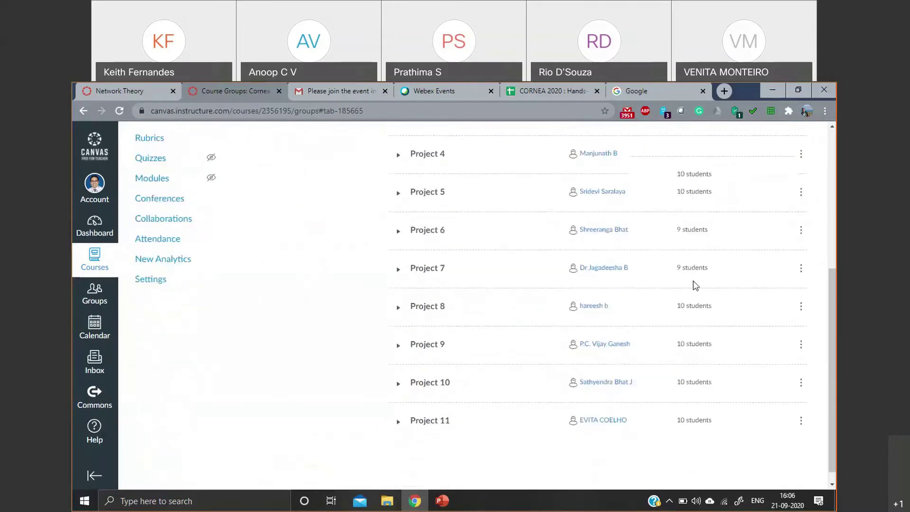
# - Switch from the Project groups to the Everyone roster of the course
pyautogui.scroll(5, 692, 282)
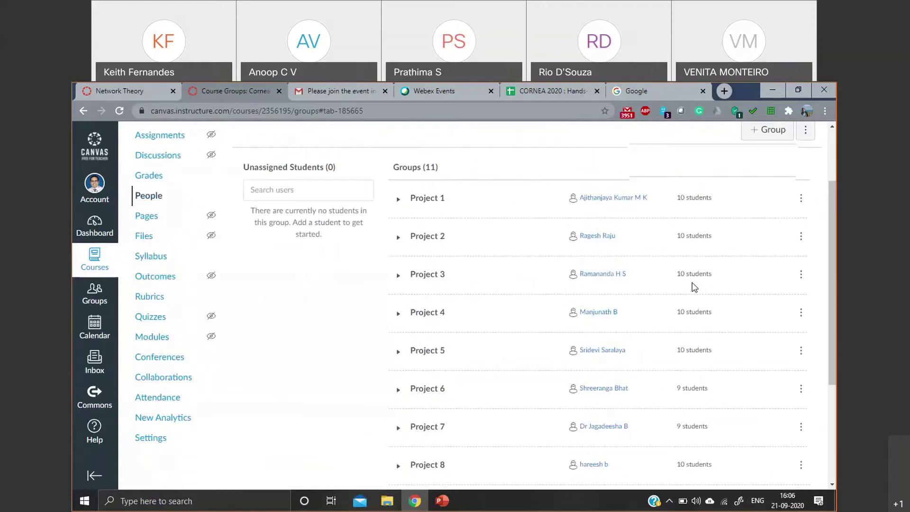
pyautogui.click(264, 191)
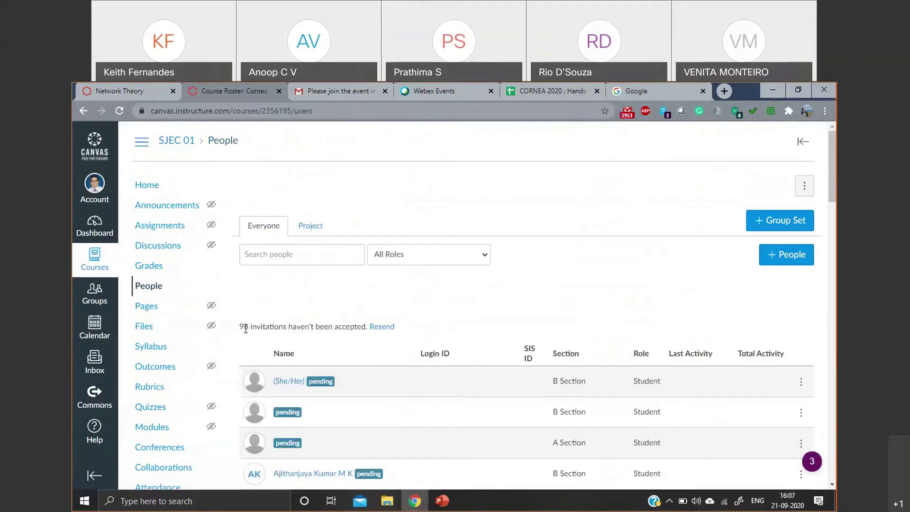
pyautogui.scroll(-2, 245, 329)
pyautogui.scroll(-1, 259, 321)
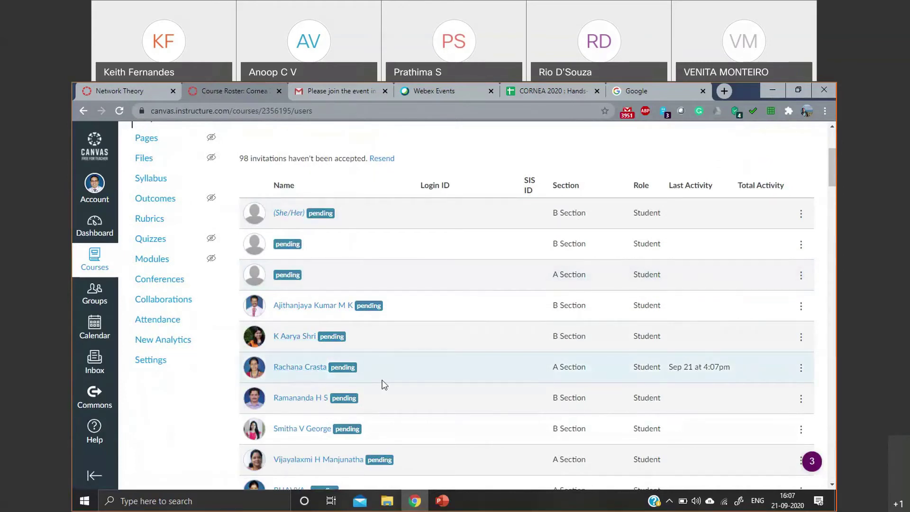
pyautogui.moveTo(669, 369); pyautogui.dragTo(733, 372)
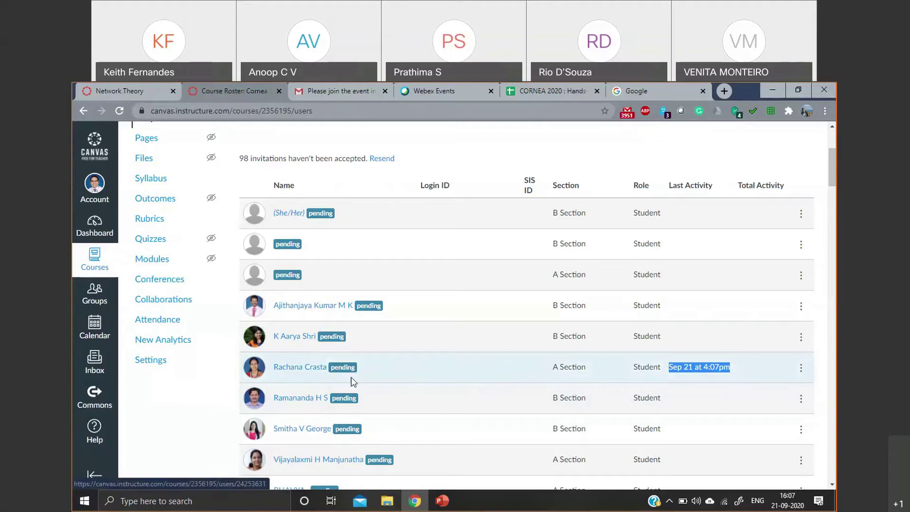
pyautogui.scroll(-6, 389, 368)
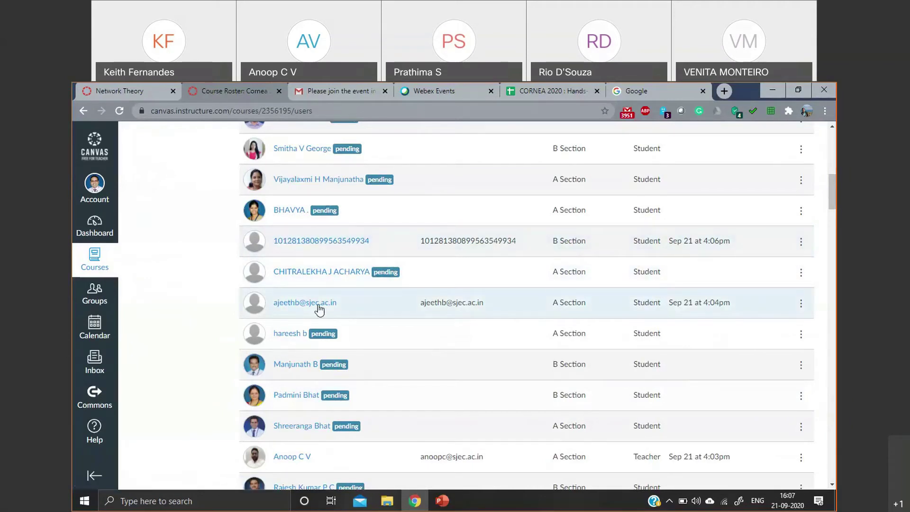
pyautogui.scroll(-1, 352, 360)
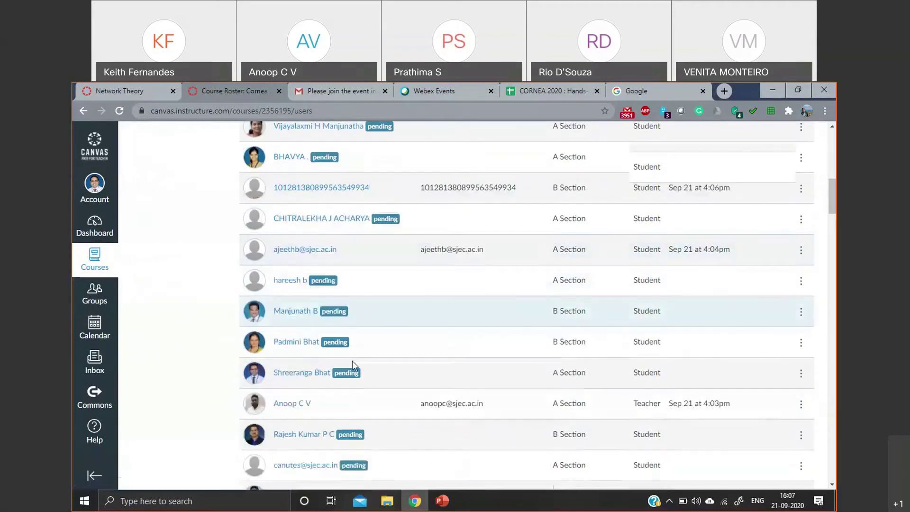
pyautogui.scroll(-4, 352, 360)
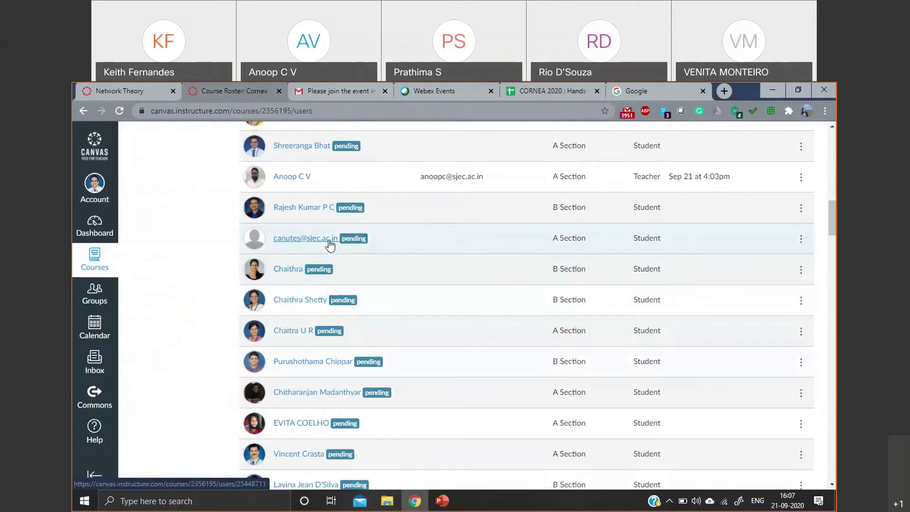
pyautogui.scroll(-6, 340, 263)
pyautogui.scroll(-5, 358, 303)
pyautogui.scroll(-5, 359, 307)
pyautogui.scroll(9, 360, 307)
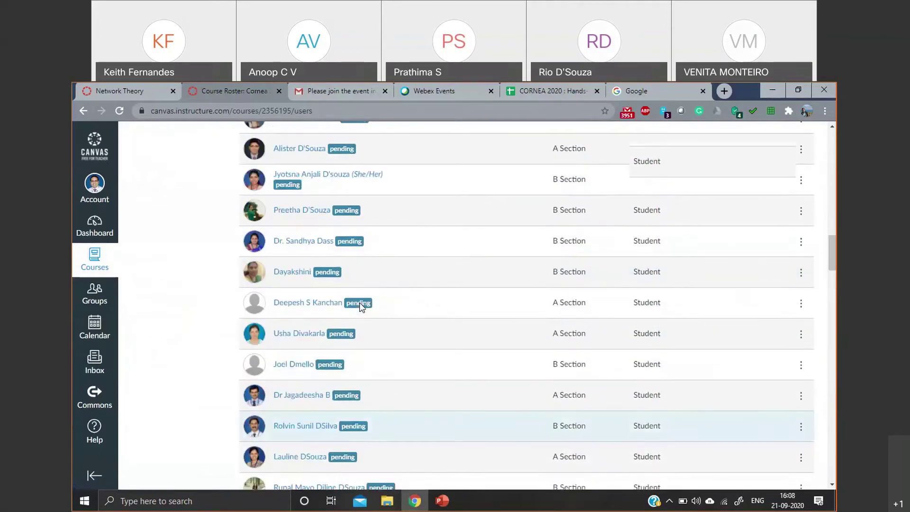
pyautogui.scroll(15, 361, 301)
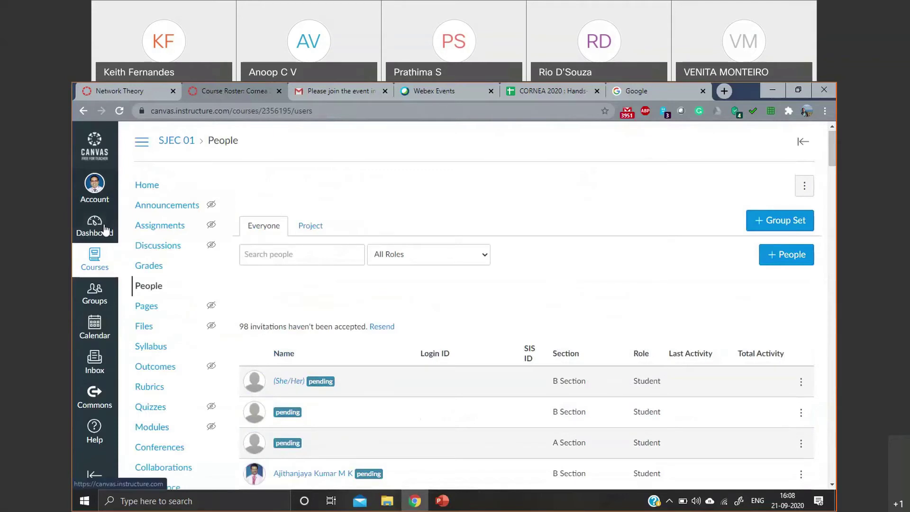
# - Go to Account > Settings and make the profile settings editable
pyautogui.click(92, 200)
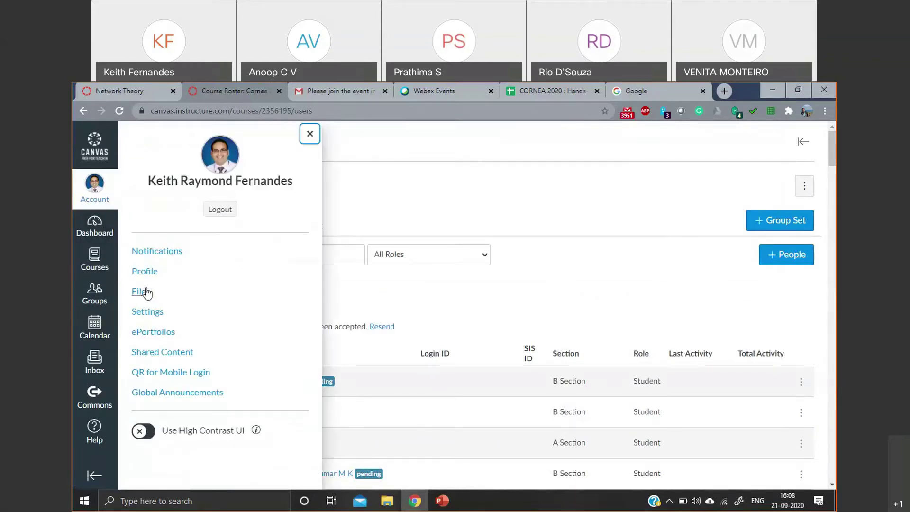
pyautogui.click(147, 313)
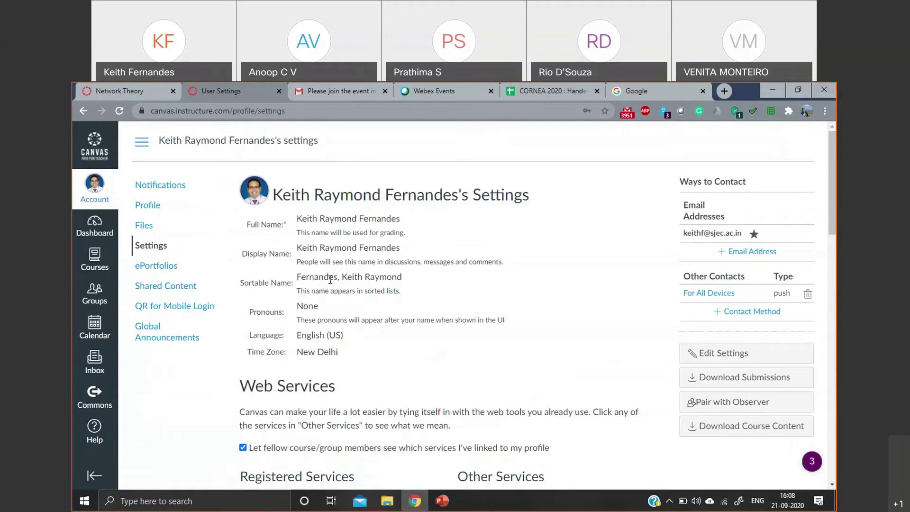
pyautogui.click(720, 354)
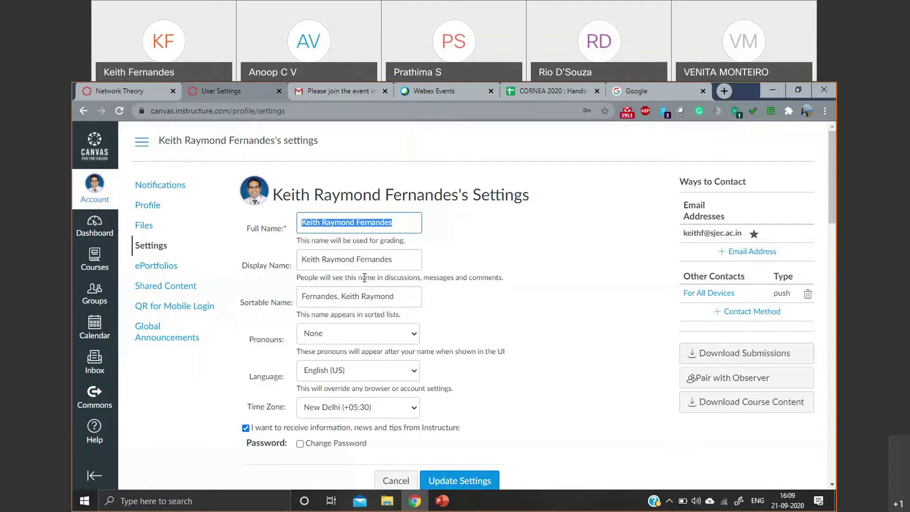
# - Review the profile fields, save them with Update Settings, then go to the Dashboard
pyautogui.scroll(-1, 379, 276)
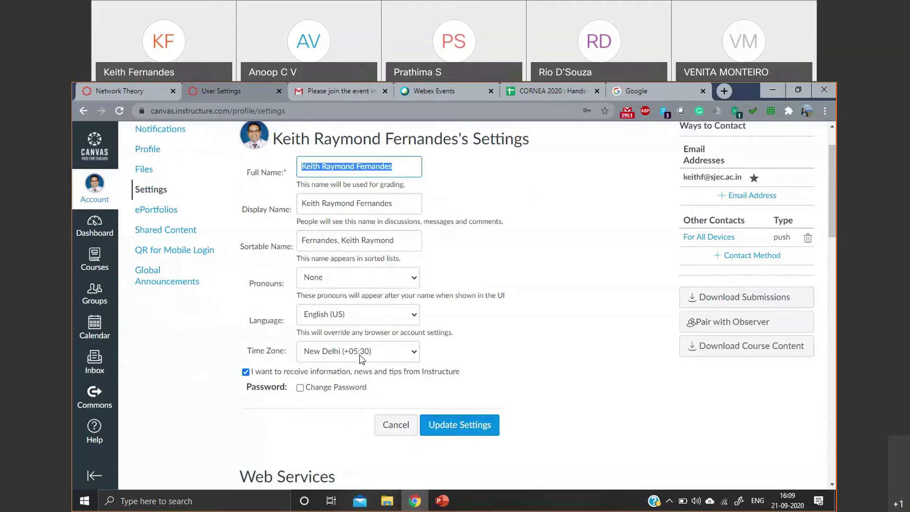
pyautogui.scroll(2, 642, 193)
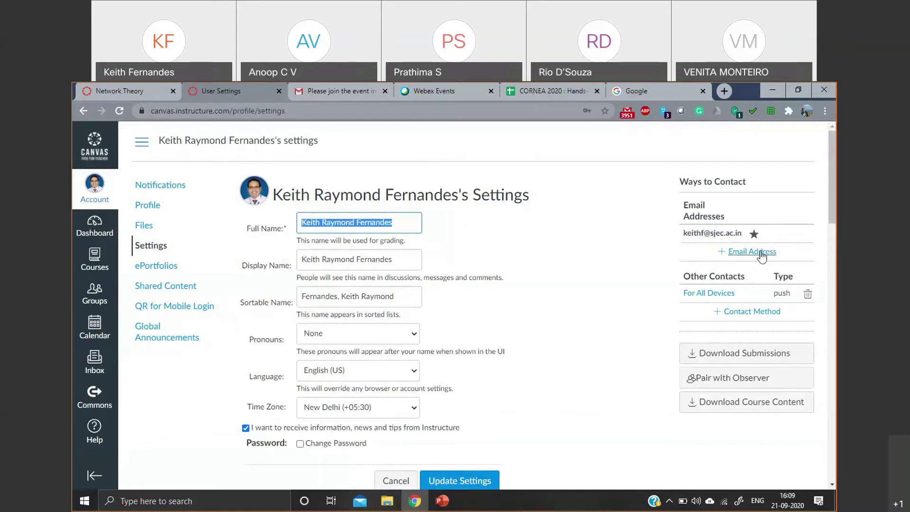
pyautogui.click(758, 251)
pyautogui.scroll(-5, 434, 234)
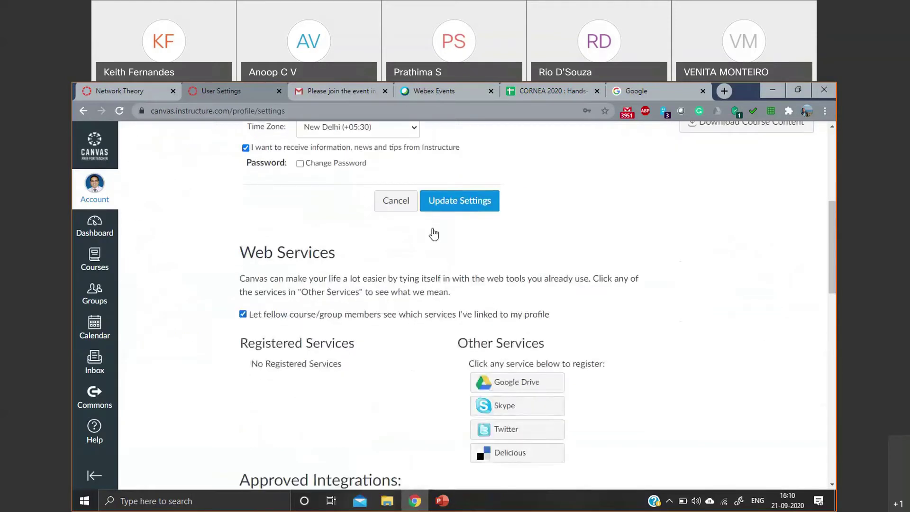
pyautogui.click(462, 208)
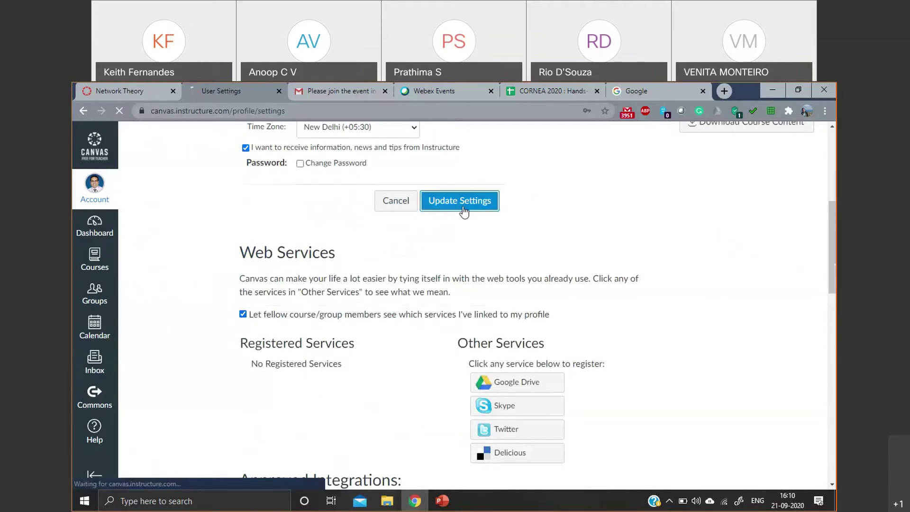
pyautogui.scroll(4, 464, 212)
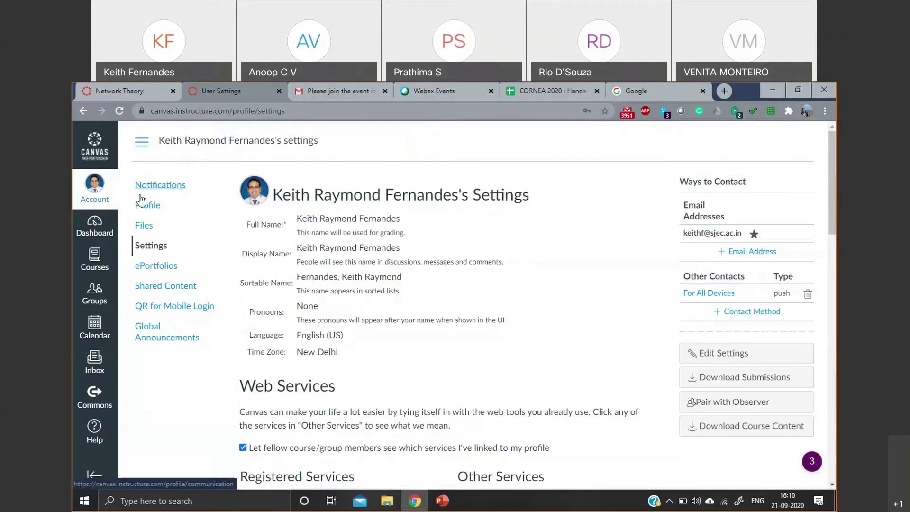
pyautogui.click(94, 232)
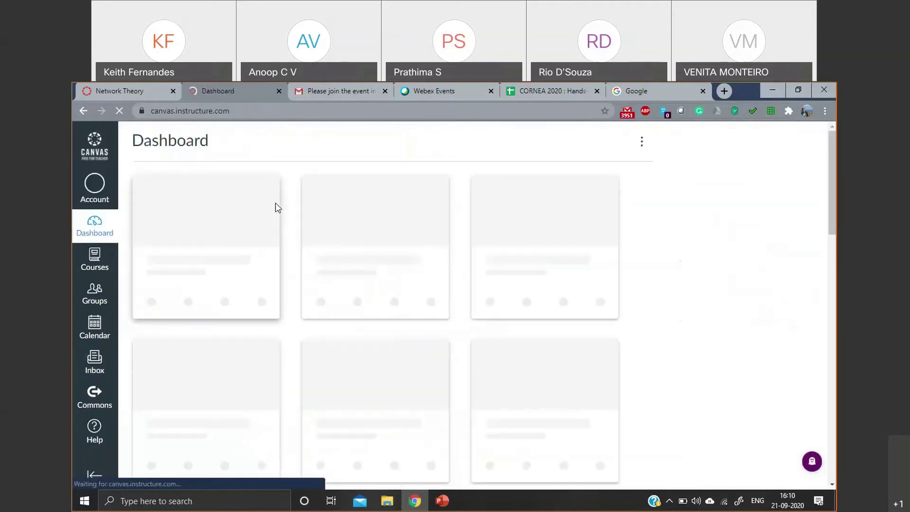
# - Move the Cornea 2020 - Demo card to the top of the dashboard
pyautogui.scroll(-6, 288, 241)
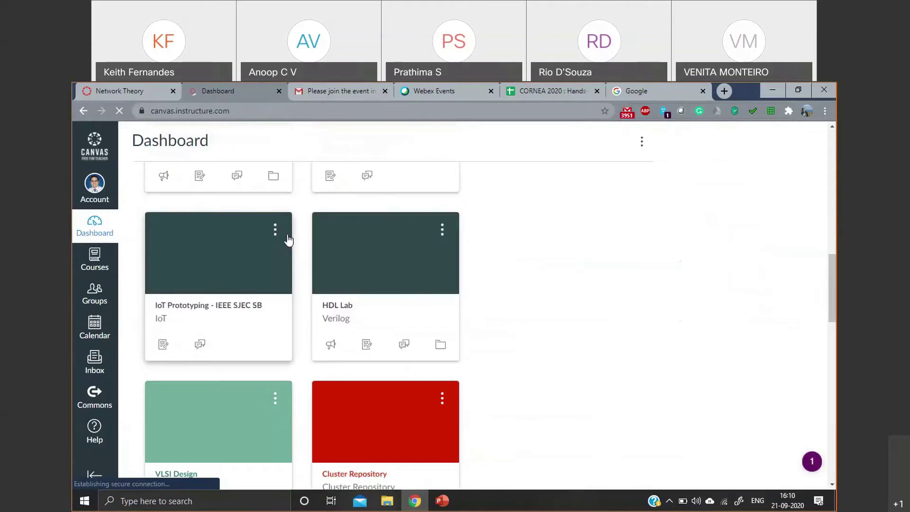
pyautogui.scroll(-13, 286, 238)
pyautogui.scroll(4, 285, 236)
pyautogui.scroll(-5, 249, 292)
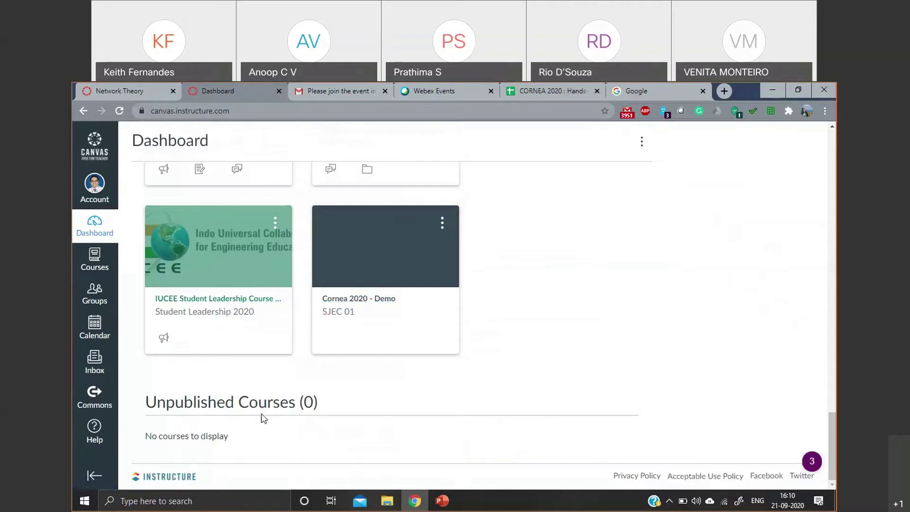
pyautogui.click(442, 223)
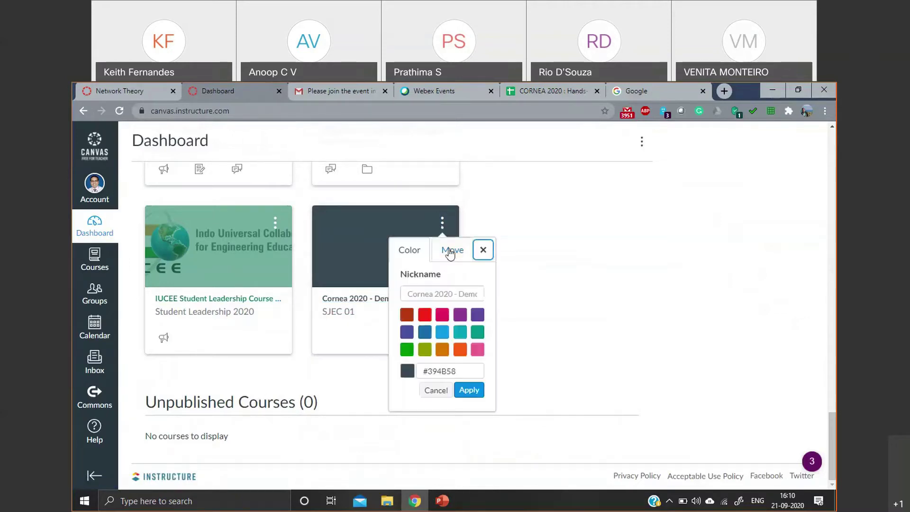
pyautogui.click(450, 254)
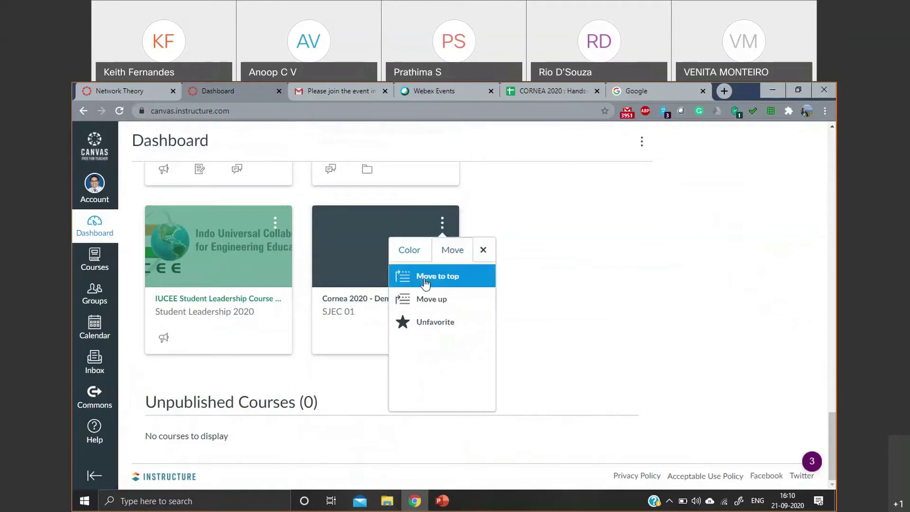
pyautogui.click(426, 283)
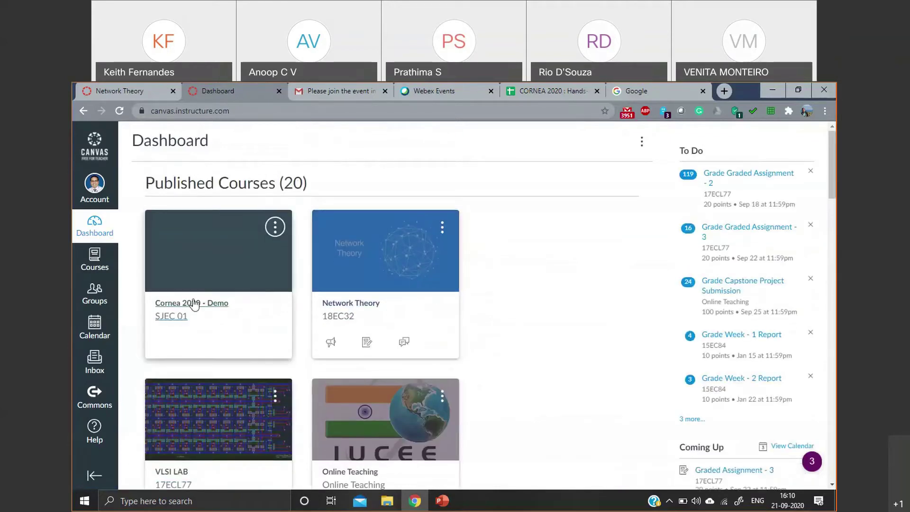
# - Shift the Cornea card down, then back up, so it sits second after Network Theory
pyautogui.click(275, 227)
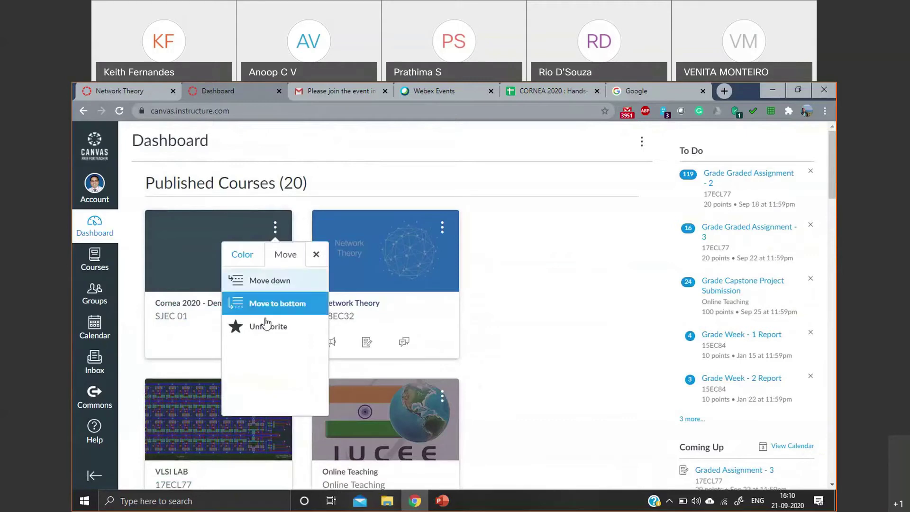
pyautogui.click(277, 280)
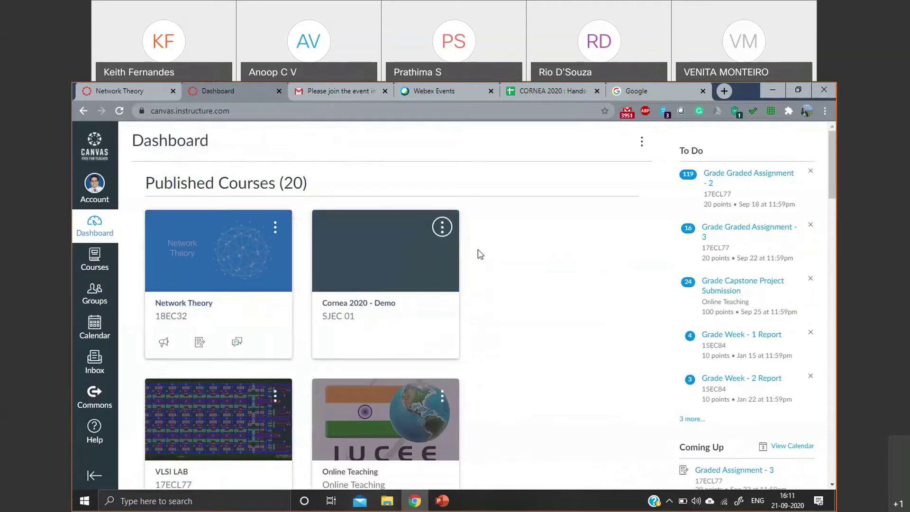
pyautogui.click(446, 228)
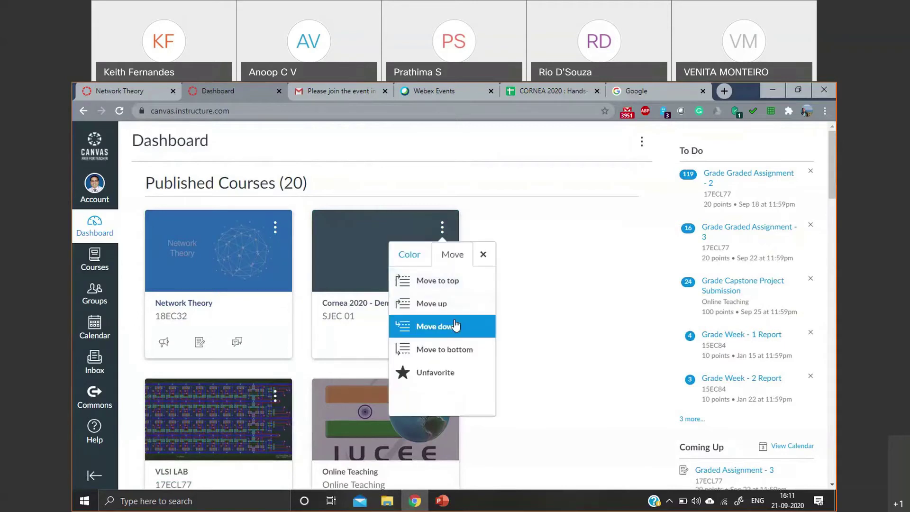
pyautogui.click(464, 326)
pyautogui.scroll(-2, 332, 289)
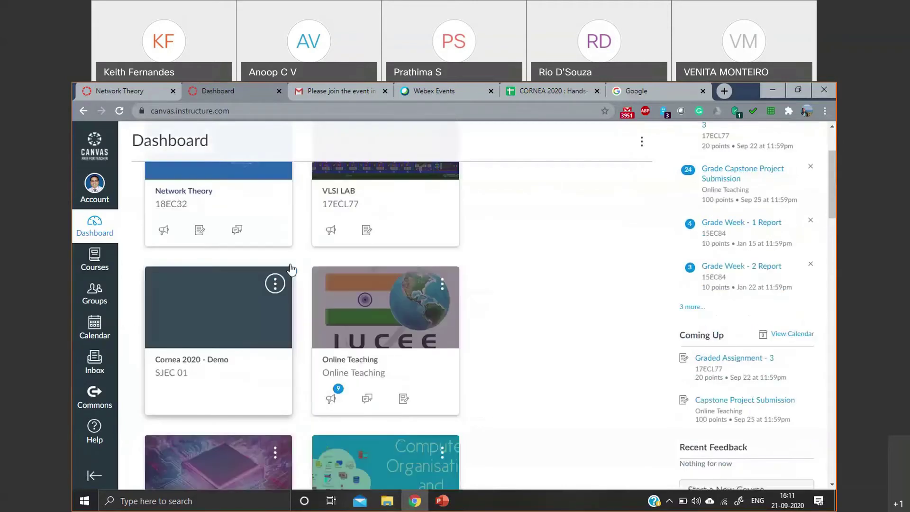
pyautogui.click(276, 283)
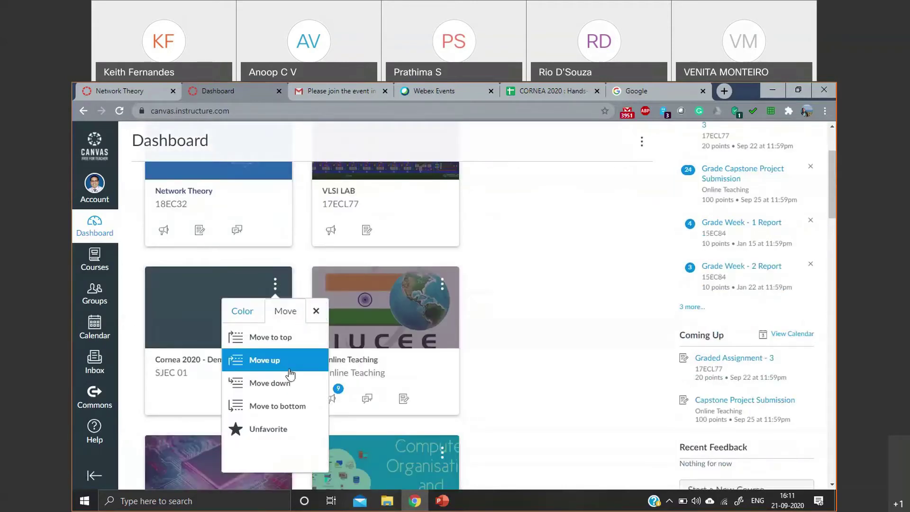
pyautogui.click(291, 374)
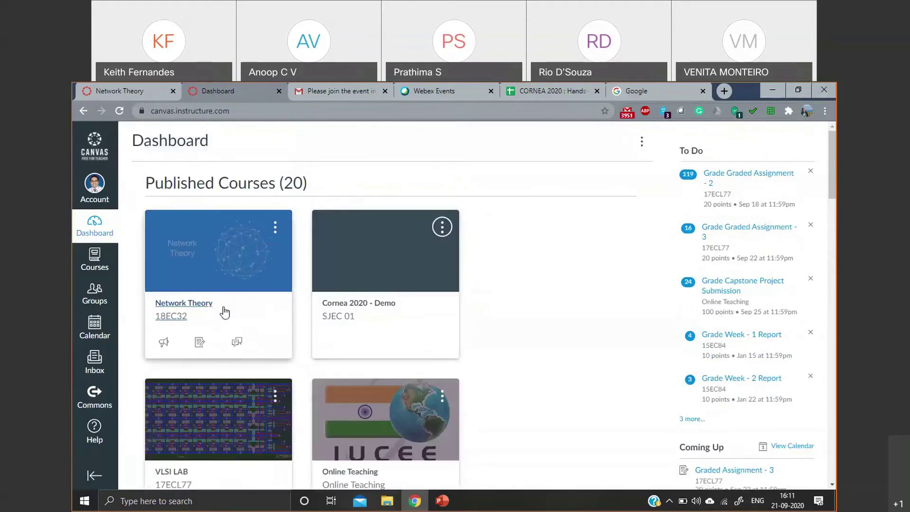
pyautogui.scroll(-1, 193, 314)
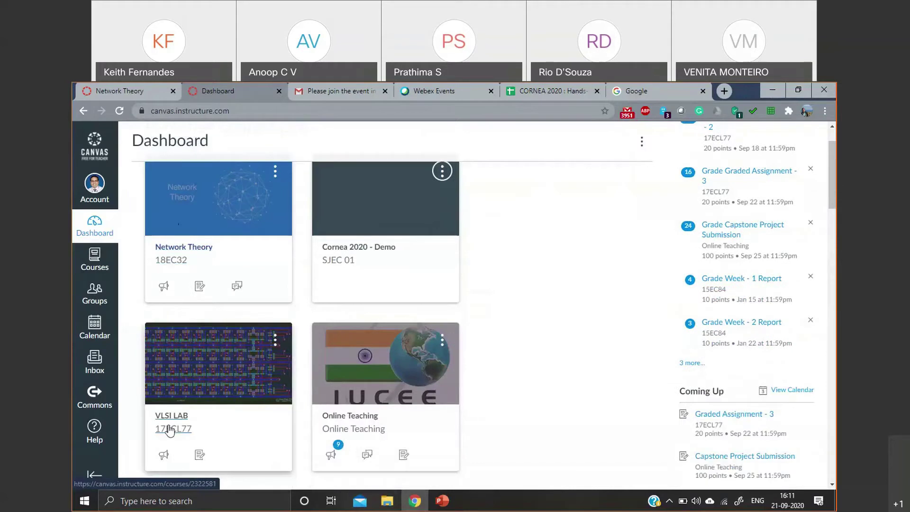
pyautogui.scroll(1, 367, 315)
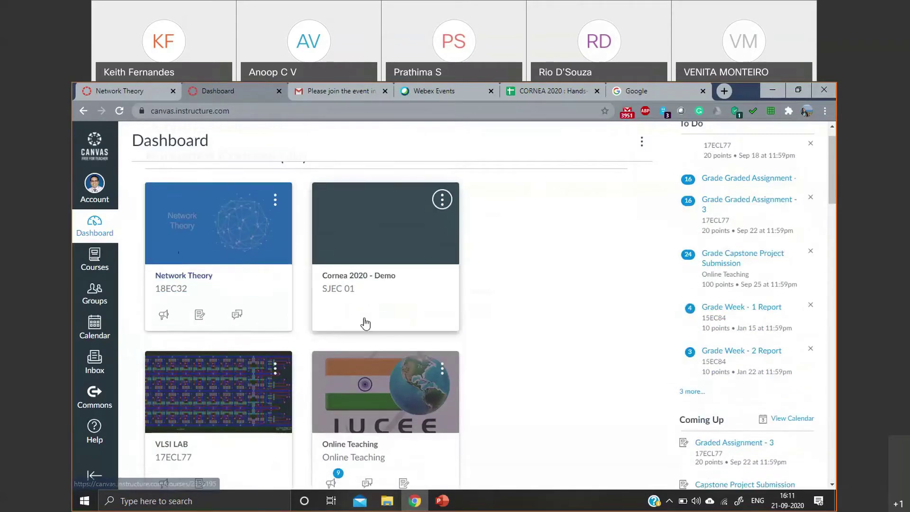
pyautogui.scroll(1, 365, 323)
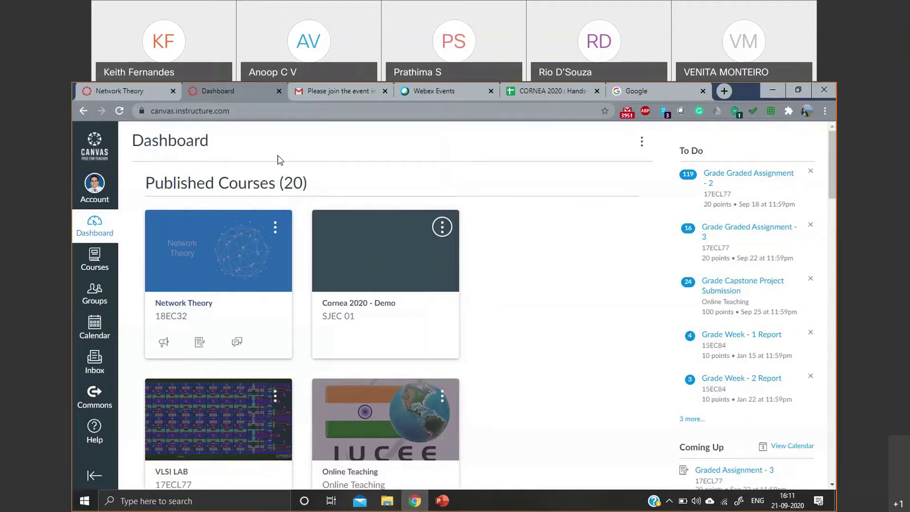
# - Enter the Cornea 2020 - Demo course and view its People roster across A and B Sections
pyautogui.click(340, 303)
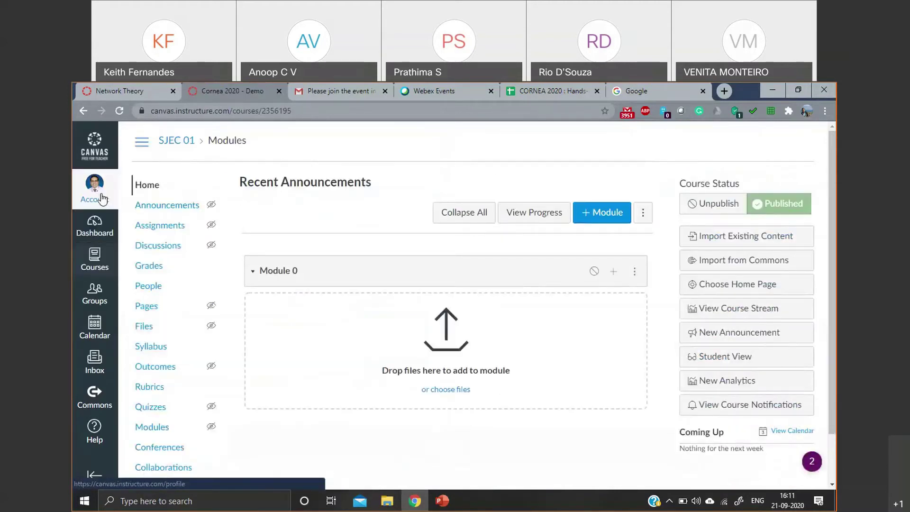
pyautogui.click(101, 199)
pyautogui.click(309, 134)
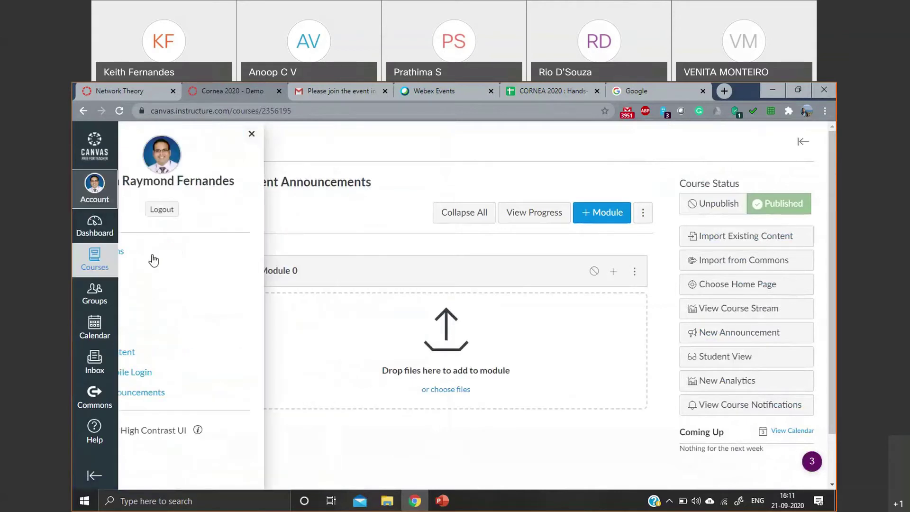
pyautogui.click(144, 294)
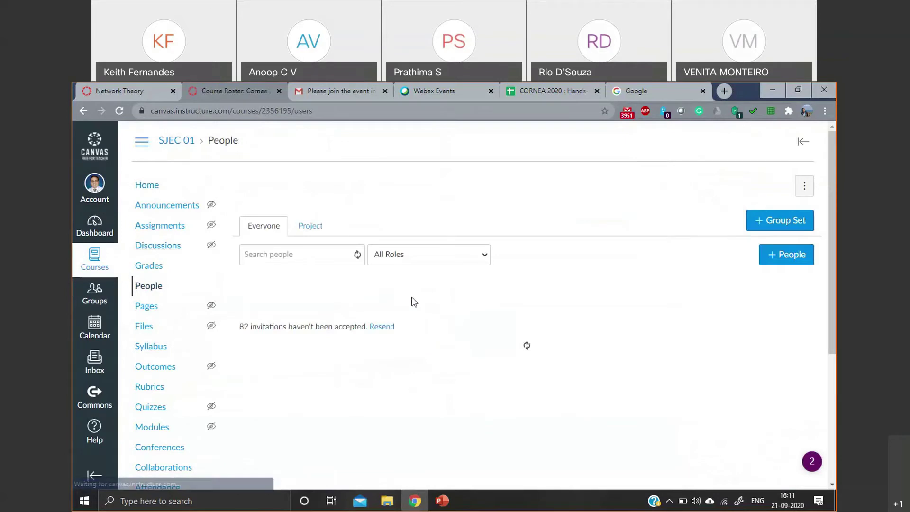
pyautogui.scroll(-1, 414, 302)
pyautogui.scroll(-2, 413, 302)
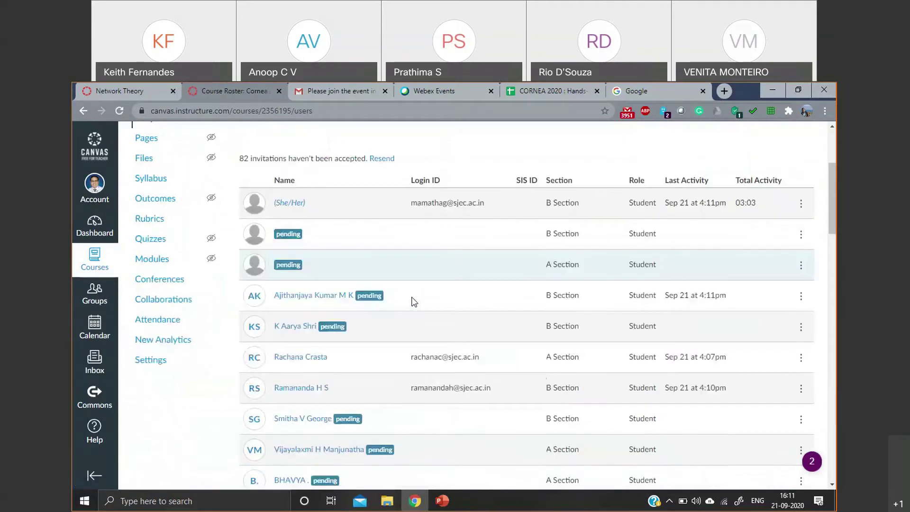
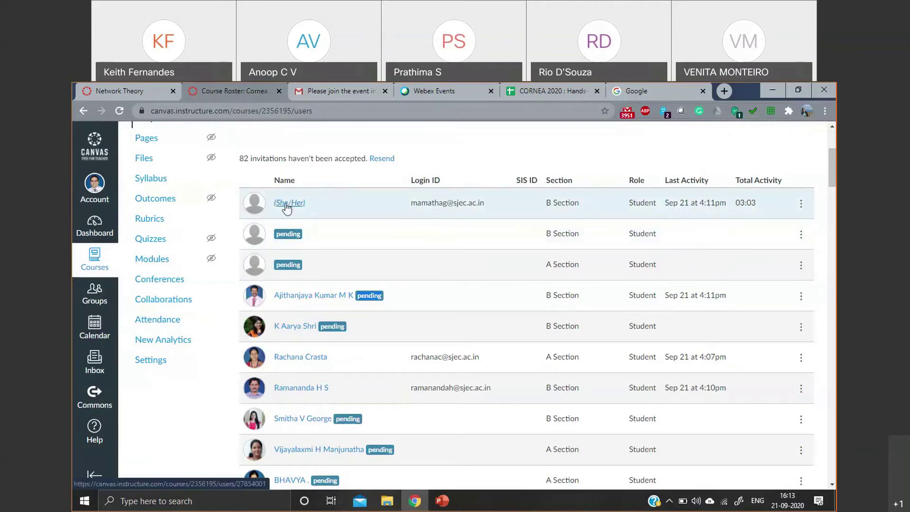
# - Remove the first double-enrolled student's B Section enrollment, leaving them in A Section
pyautogui.scroll(-15, 420, 270)
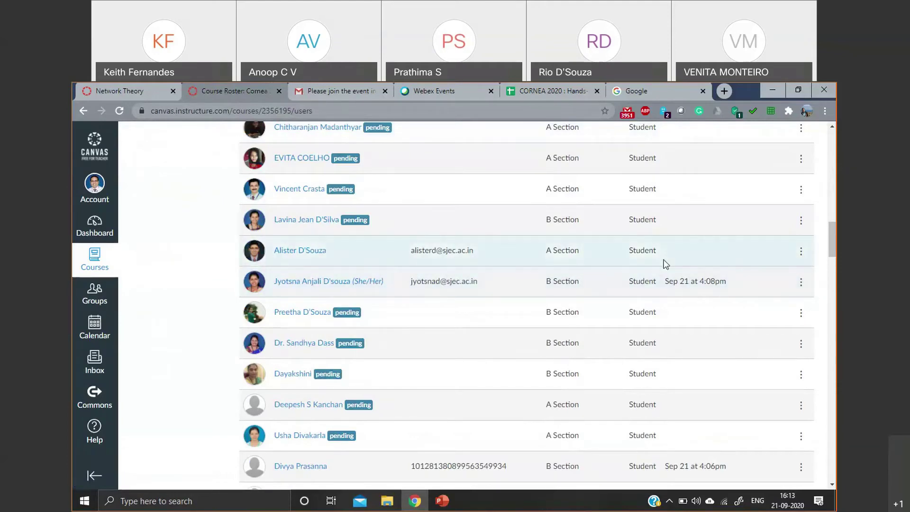
pyautogui.scroll(-2, 614, 268)
pyautogui.scroll(-6, 614, 268)
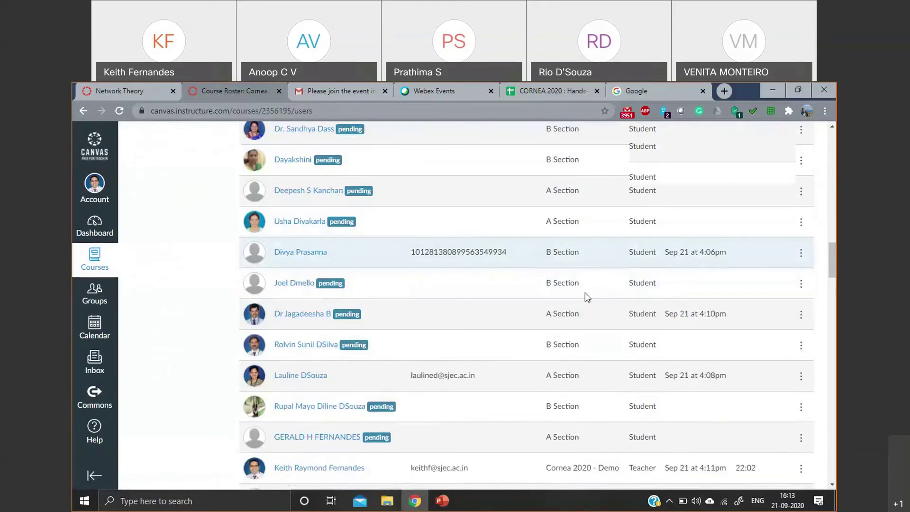
pyautogui.scroll(-4, 585, 293)
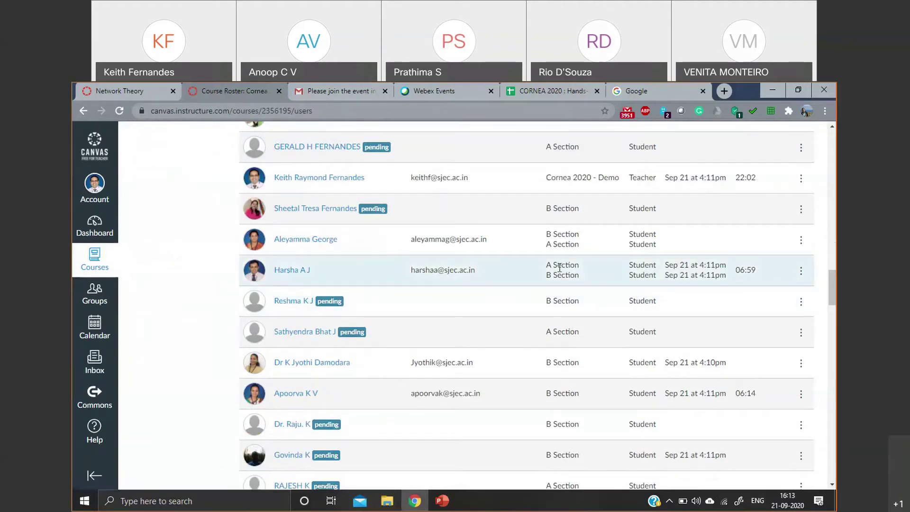
pyautogui.click(801, 272)
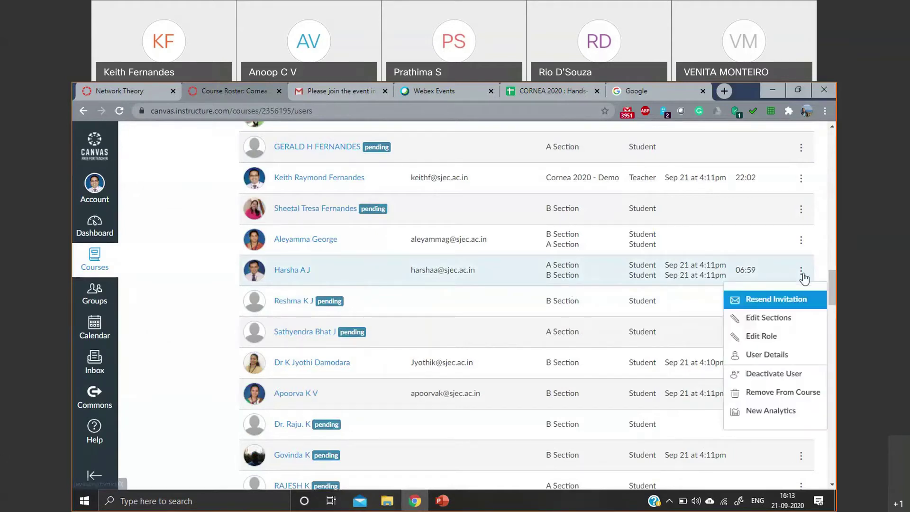
pyautogui.click(765, 322)
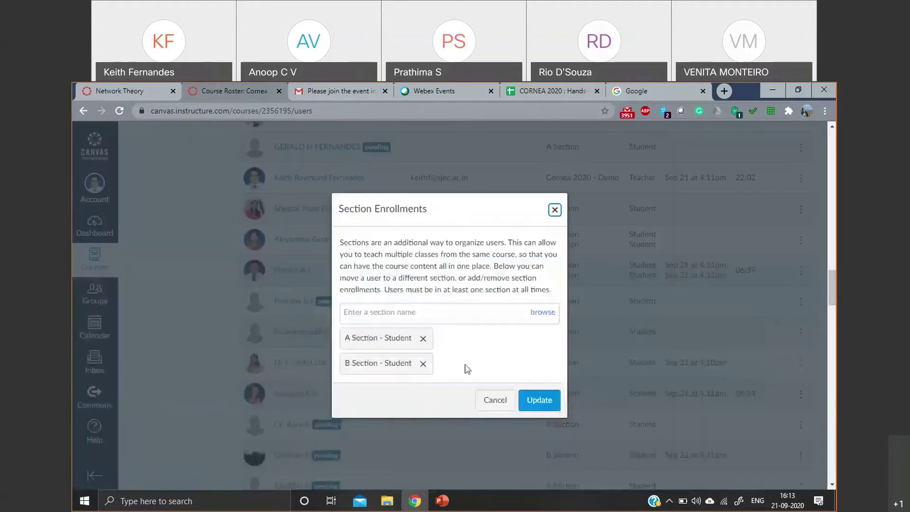
pyautogui.click(423, 364)
pyautogui.click(532, 378)
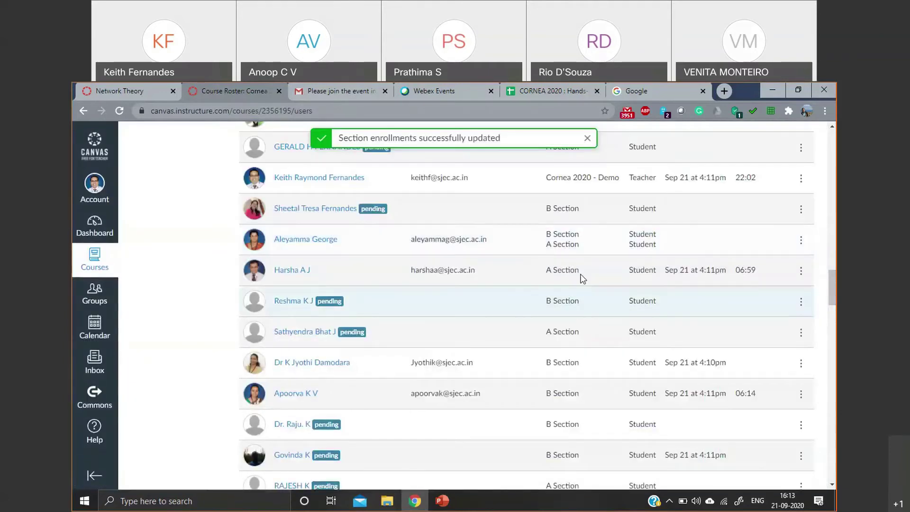
# - Remove the second double-enrolled student's B Section enrollment as well
pyautogui.click(800, 240)
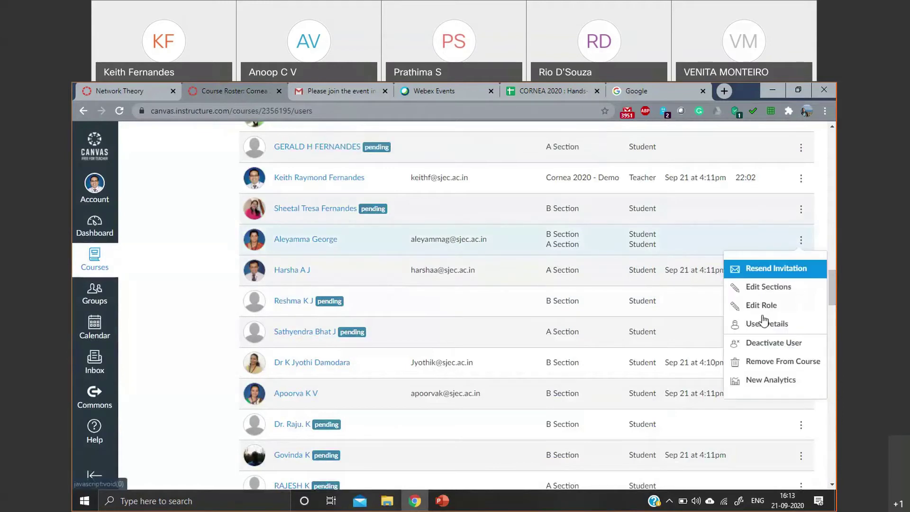
pyautogui.click(767, 287)
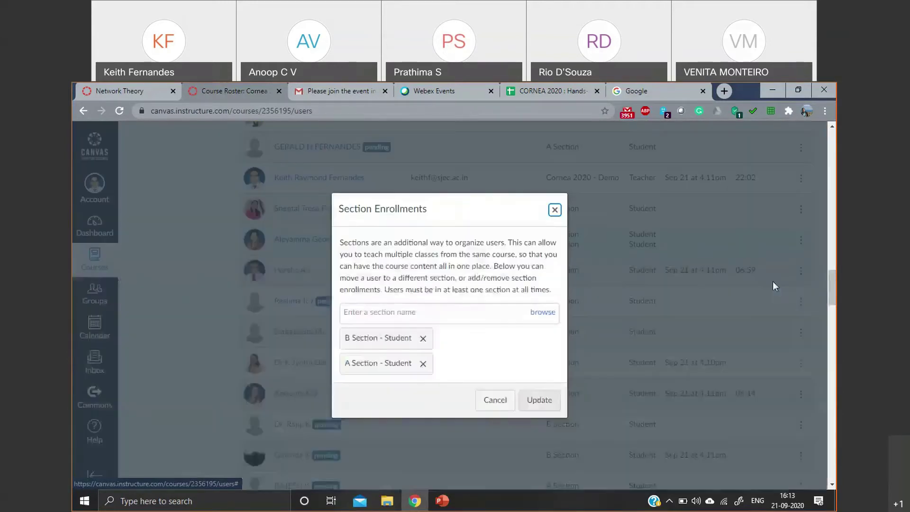
pyautogui.click(423, 338)
pyautogui.click(537, 375)
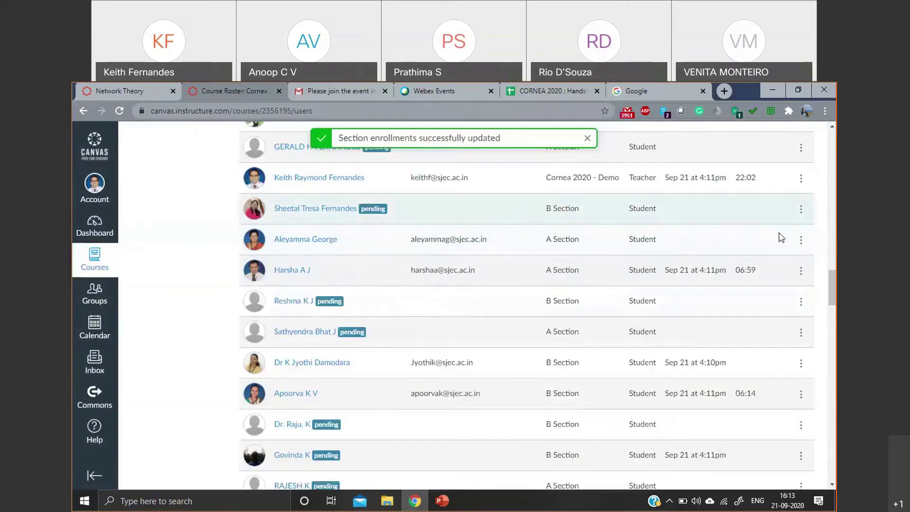
# - Check that student's course role options and close the role dialog without changes
pyautogui.click(801, 240)
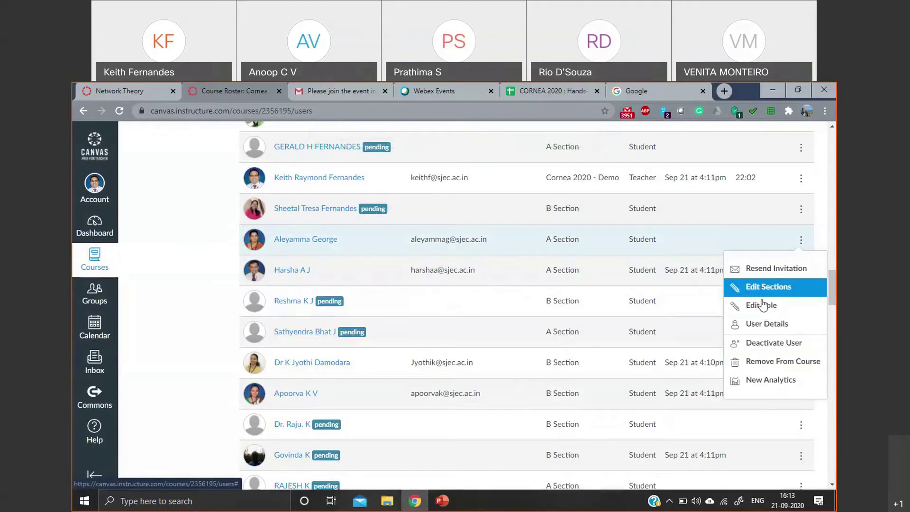
pyautogui.click(763, 308)
pyautogui.click(405, 311)
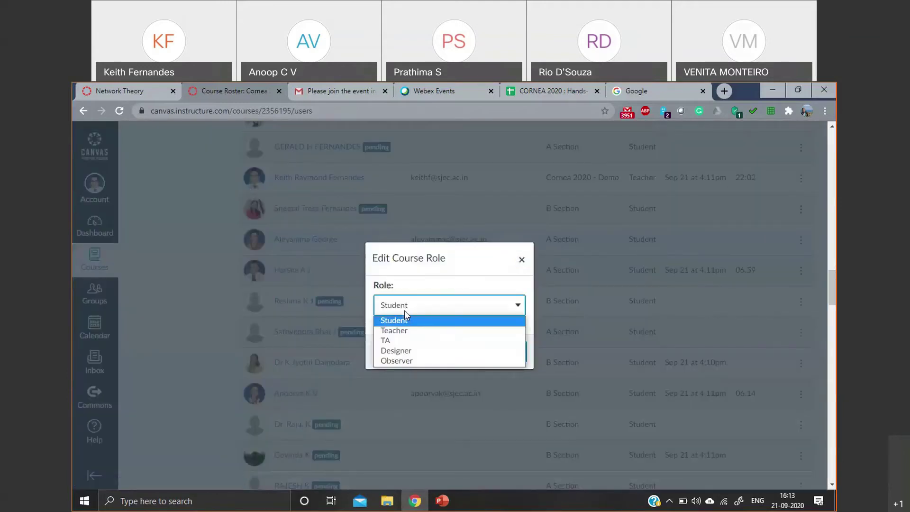
pyautogui.click(521, 260)
pyautogui.click(800, 240)
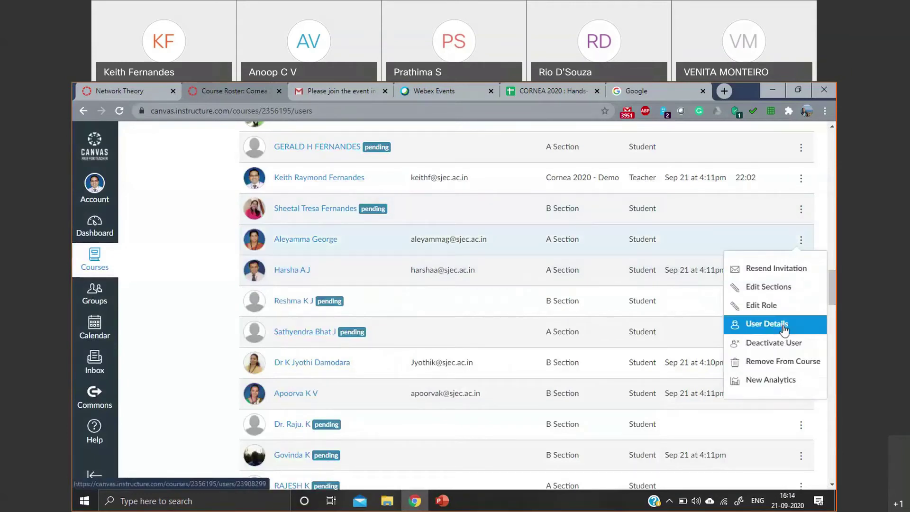
# - Review the student's User Details profile, then view their grades: no graded assignments, total N/A
pyautogui.click(767, 323)
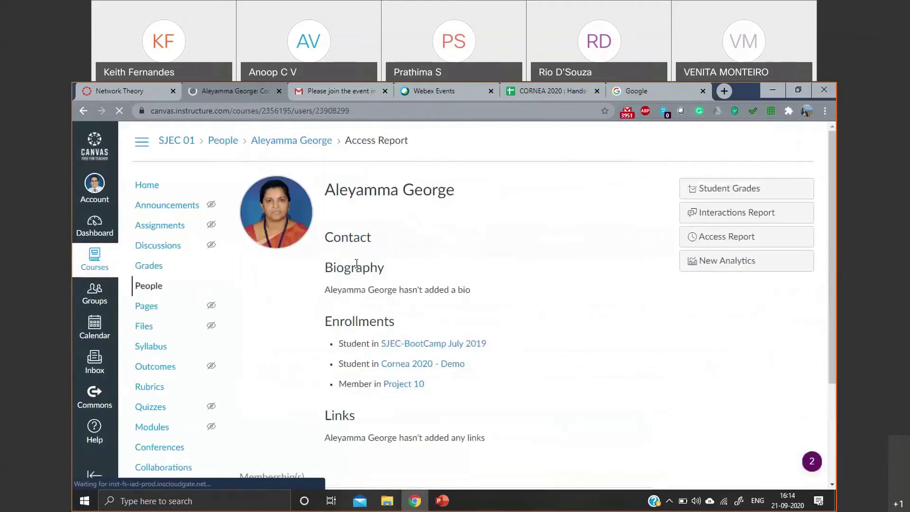
pyautogui.scroll(-1, 460, 323)
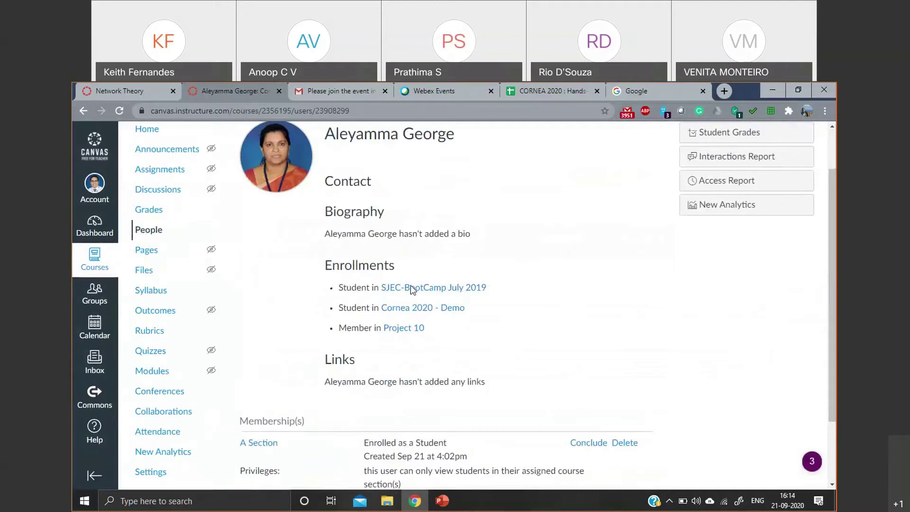
pyautogui.scroll(-1, 434, 294)
pyautogui.scroll(-1, 436, 295)
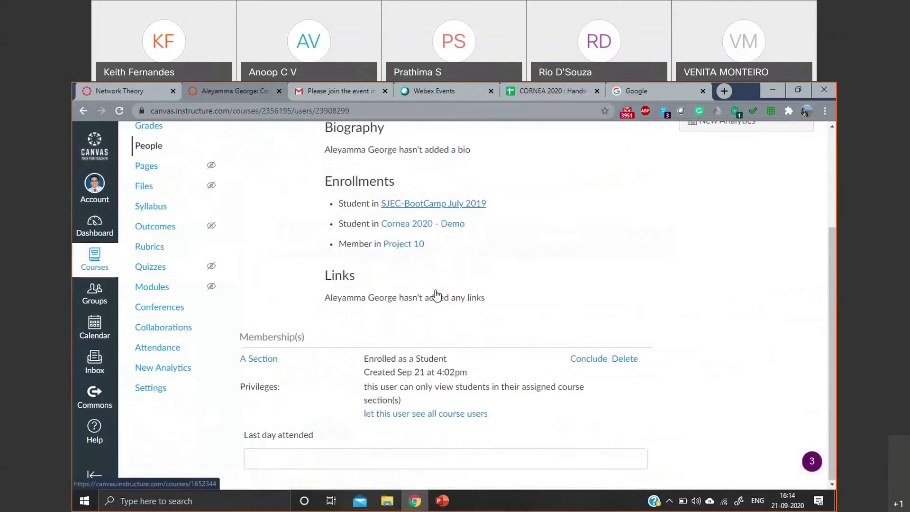
pyautogui.scroll(1, 437, 295)
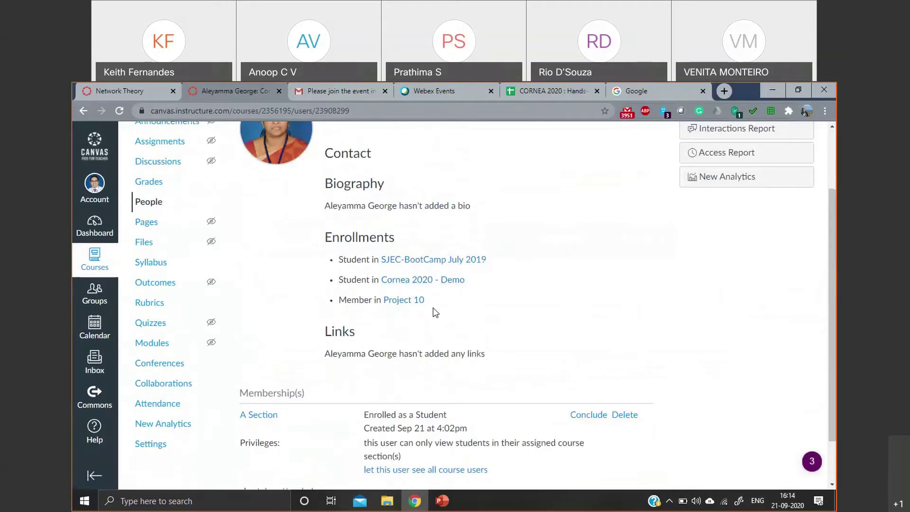
pyautogui.scroll(-1, 429, 310)
pyautogui.scroll(3, 546, 311)
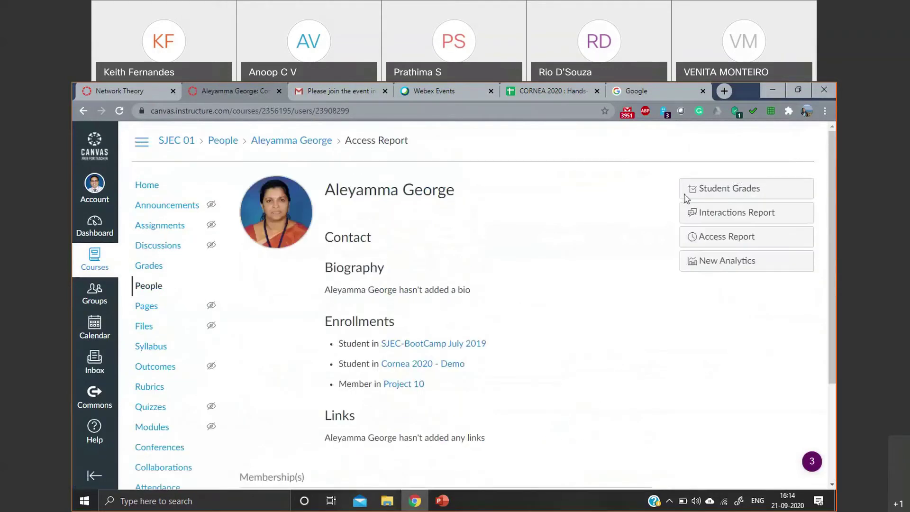
pyautogui.click(725, 191)
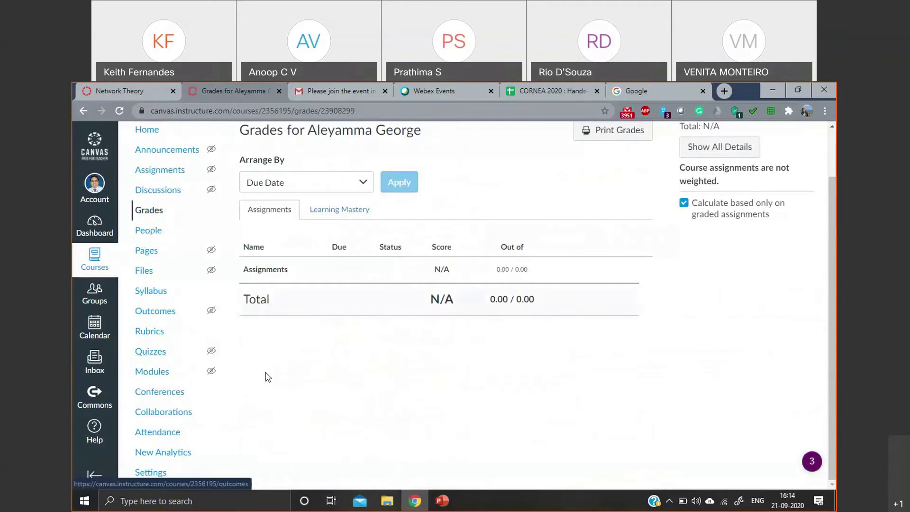
pyautogui.scroll(1, 307, 301)
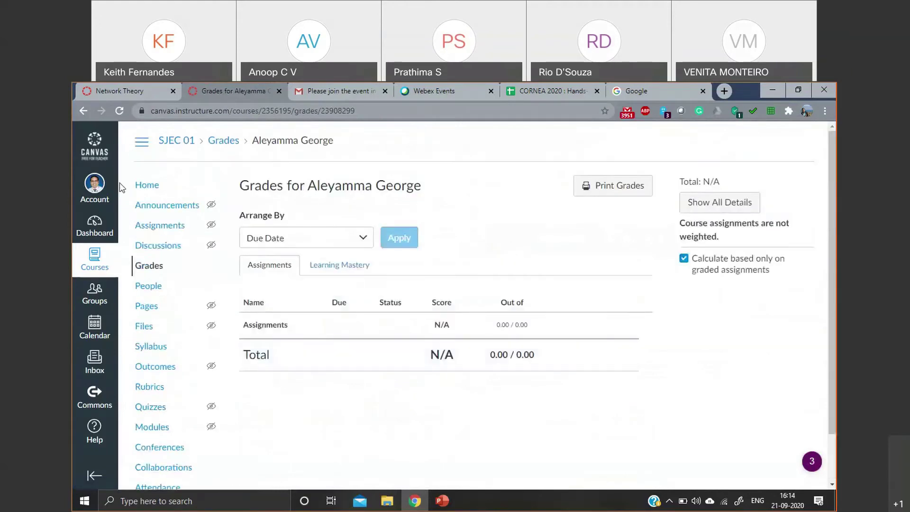
# - Preview the course in Student View, publish Module 0, and confirm students now see it
pyautogui.click(151, 189)
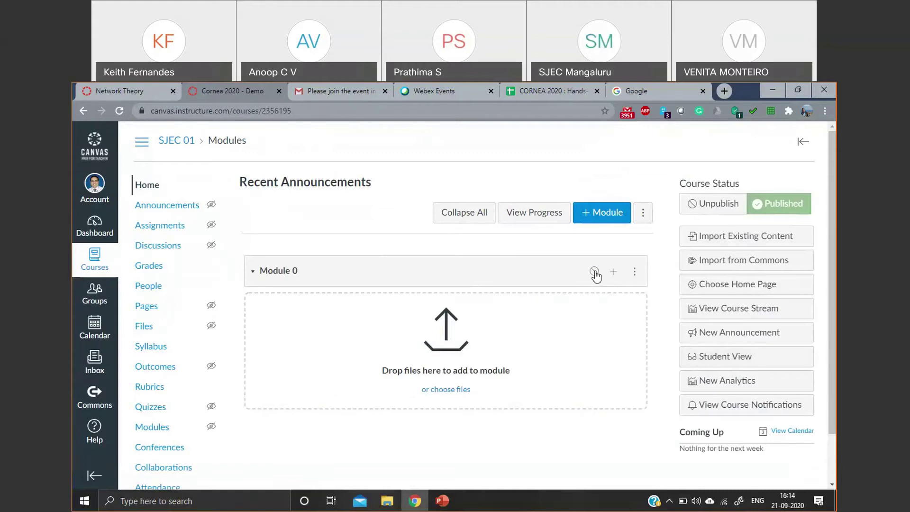
pyautogui.click(709, 356)
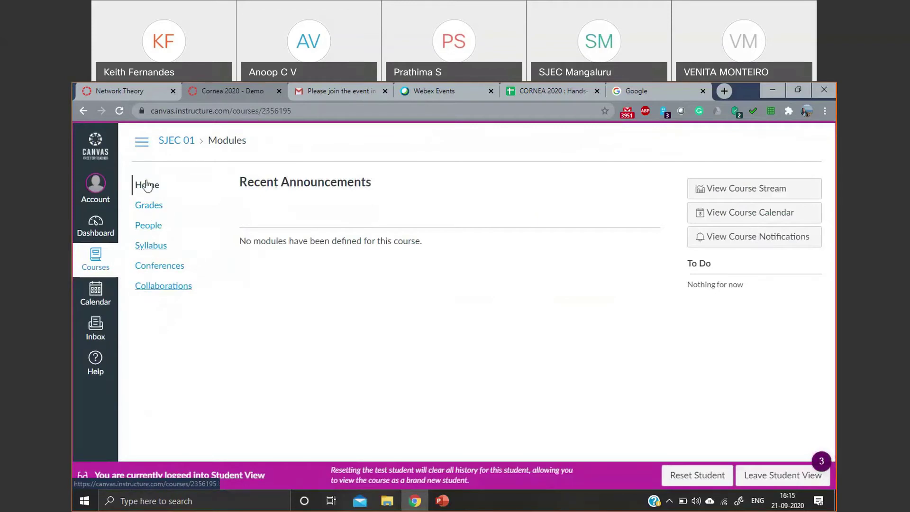
pyautogui.click(789, 478)
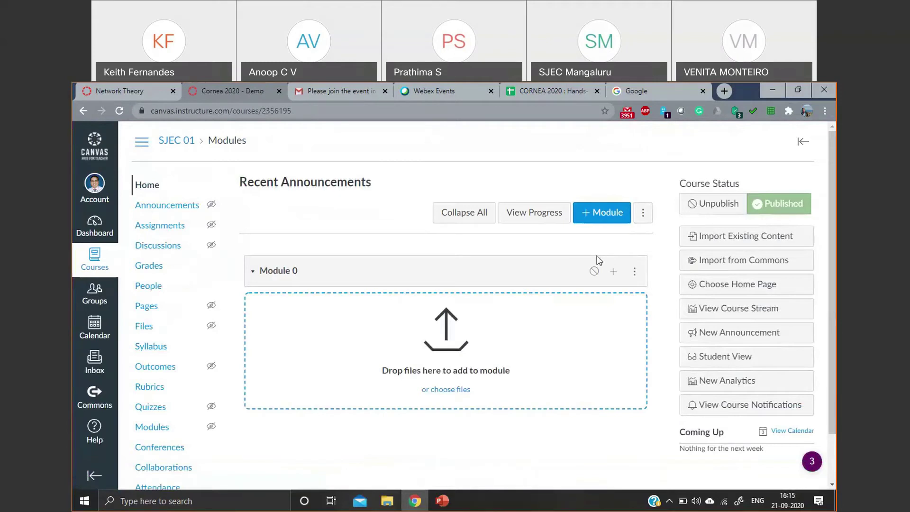
pyautogui.click(594, 271)
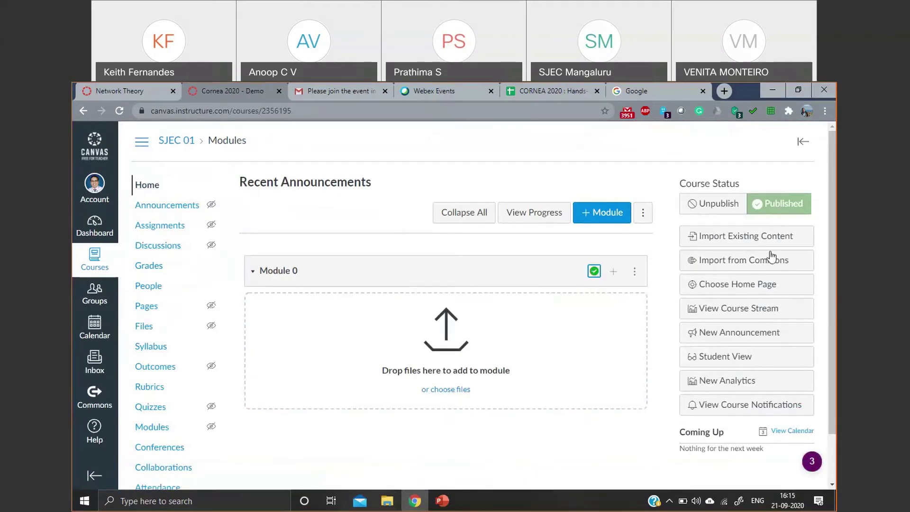
pyautogui.click(709, 361)
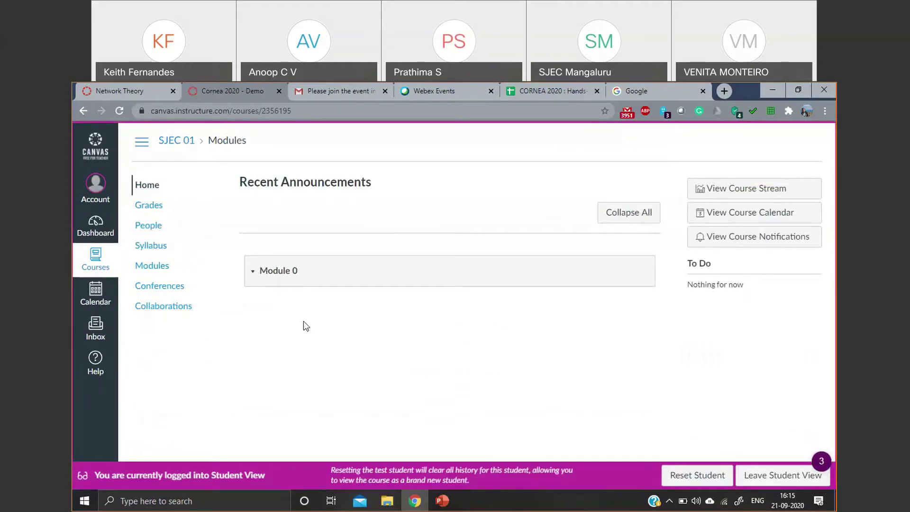
pyautogui.click(740, 478)
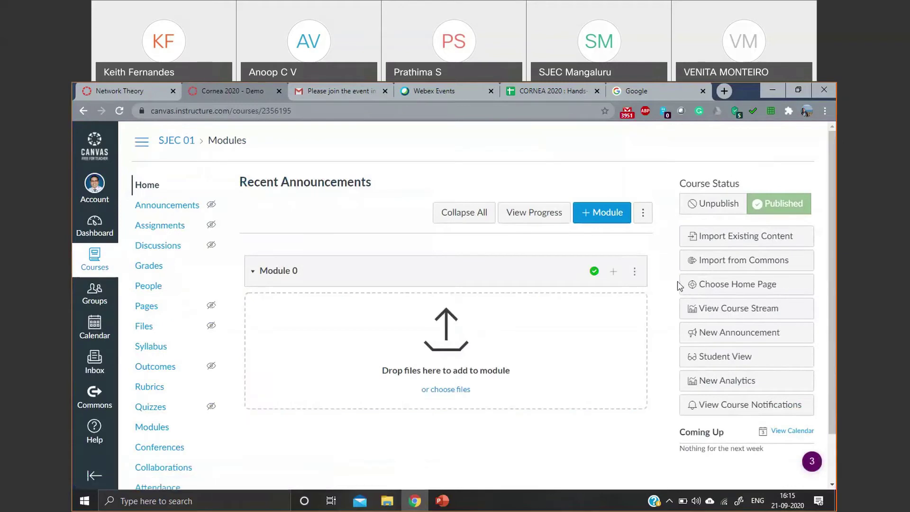
# - Add a new page named 'Timetable' to Module 0
pyautogui.click(615, 271)
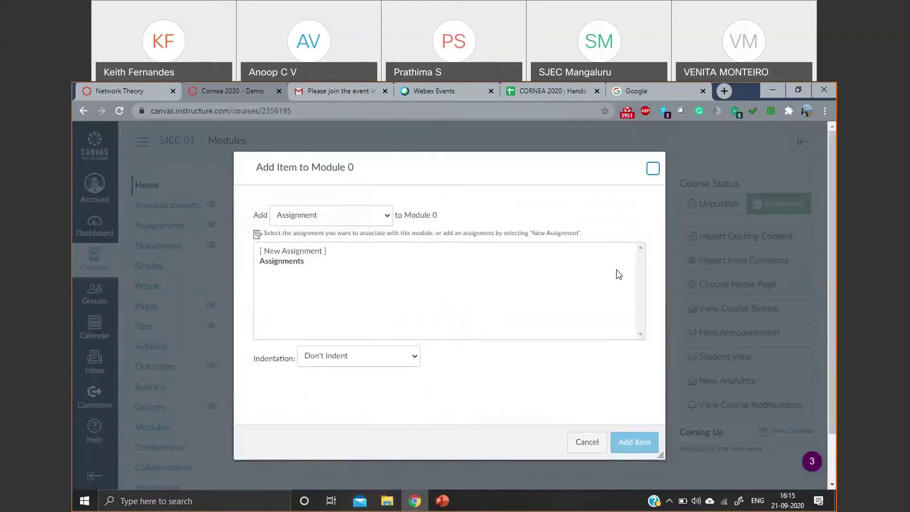
pyautogui.click(325, 214)
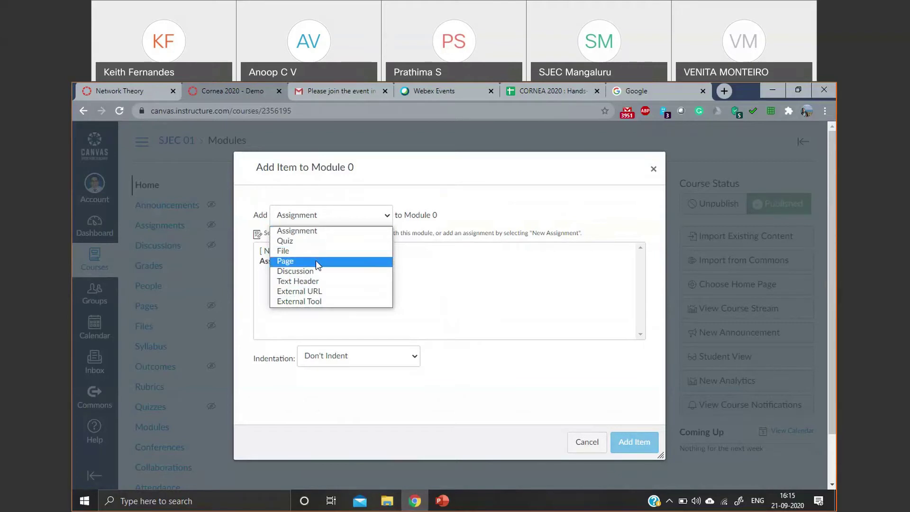
pyautogui.click(316, 262)
pyautogui.click(306, 253)
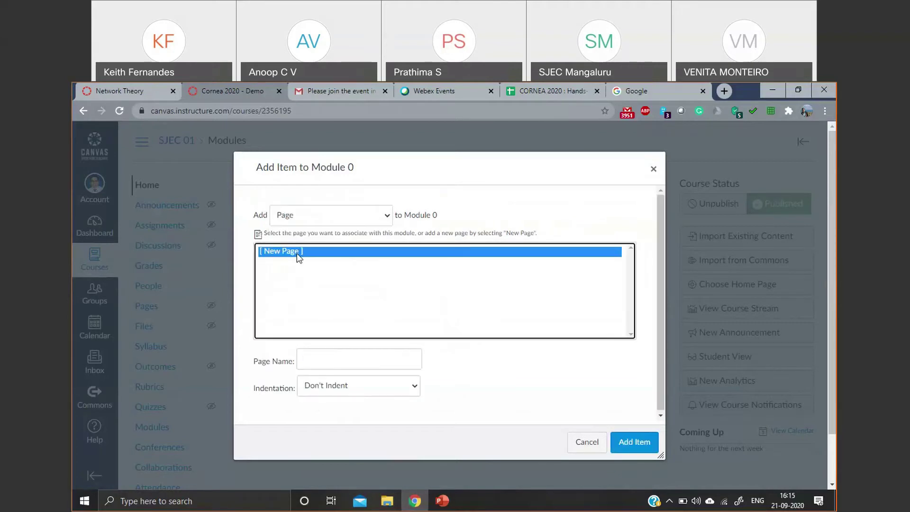
pyautogui.click(340, 364)
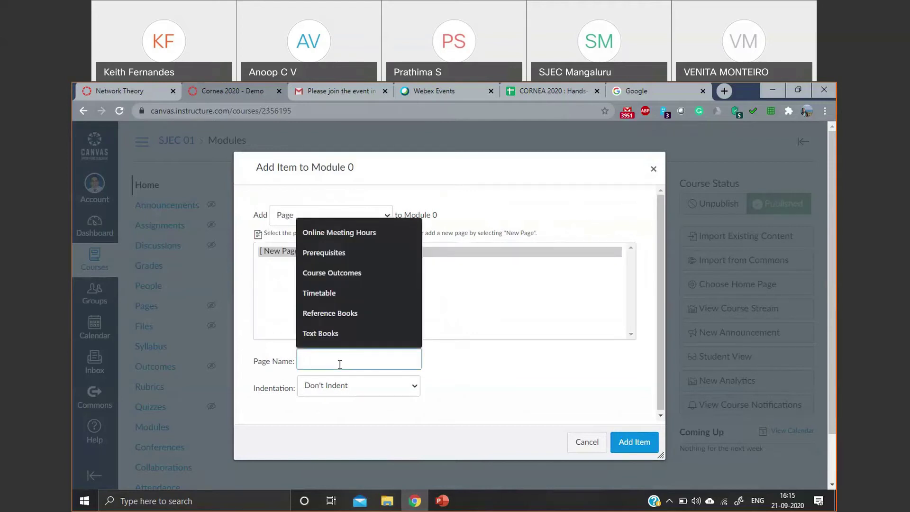
pyautogui.write('Timet')
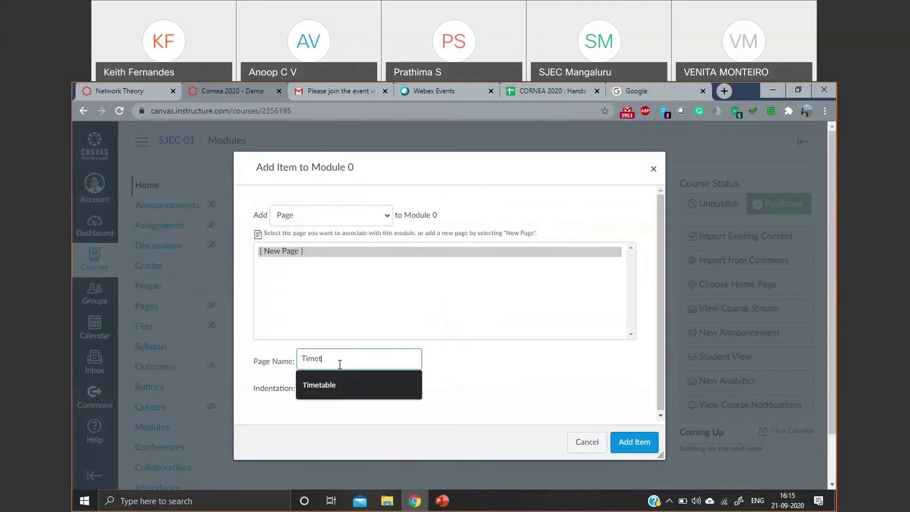
pyautogui.click(331, 375)
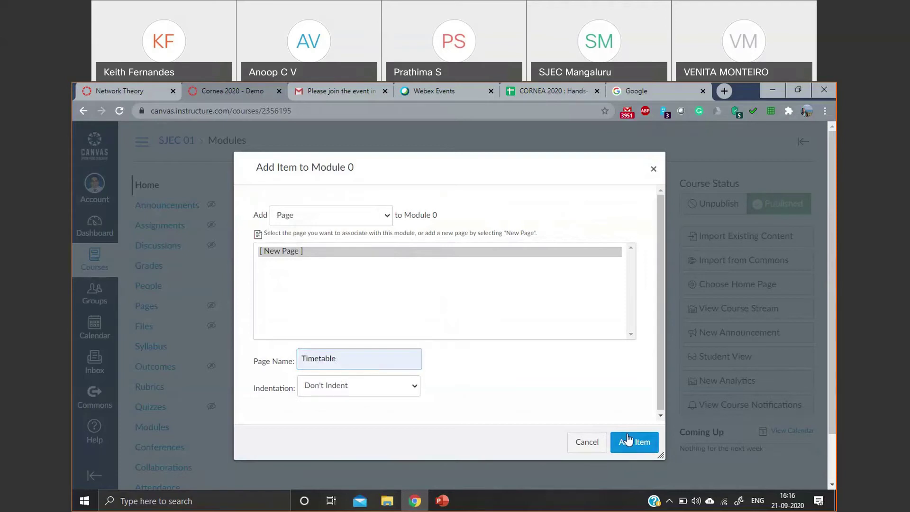
pyautogui.click(628, 441)
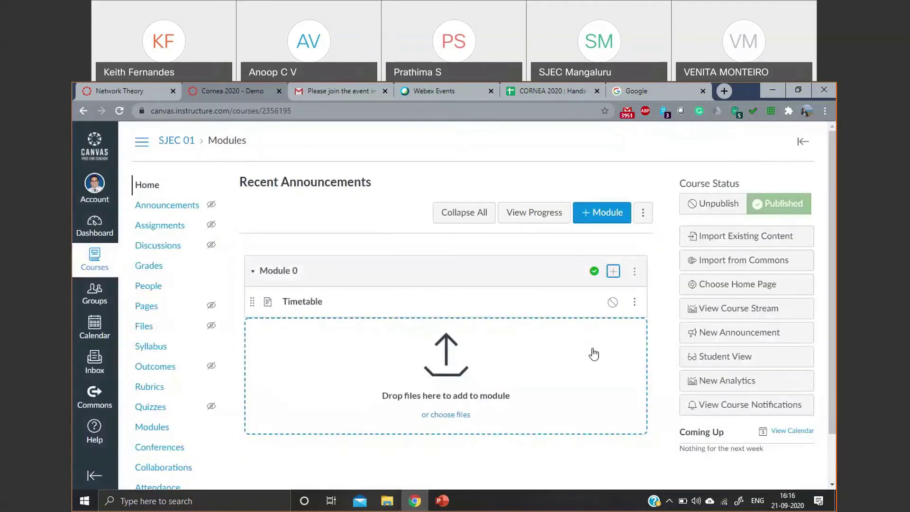
# - Open the empty Timetable page in edit mode, switching to the HTML editor and back
pyautogui.click(295, 311)
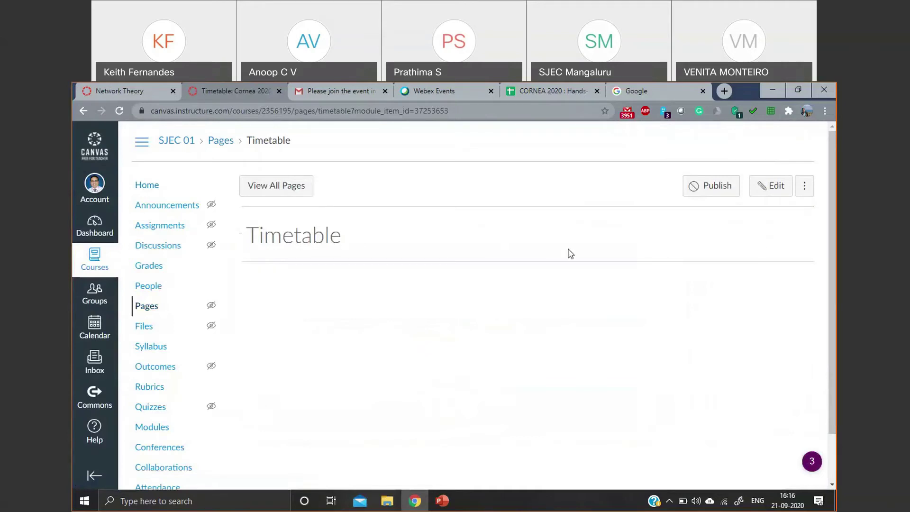
pyautogui.click(764, 193)
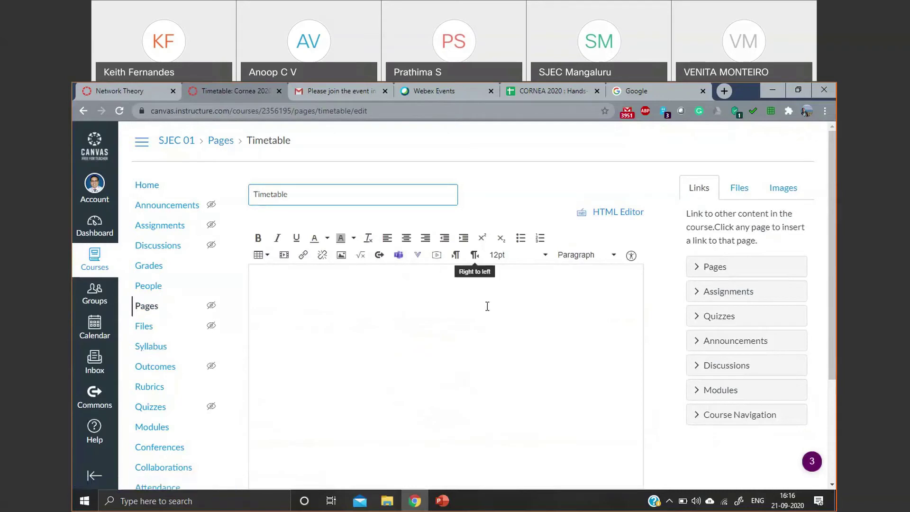
pyautogui.click(634, 213)
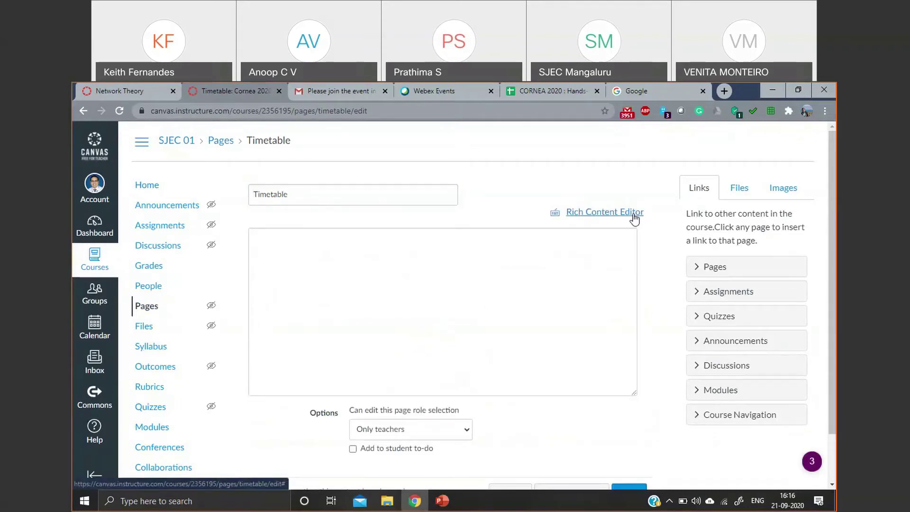
pyautogui.click(634, 214)
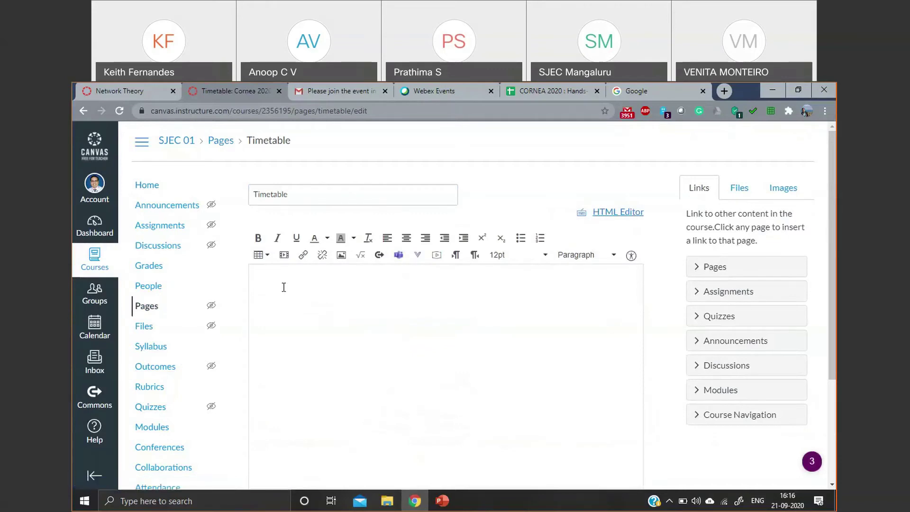
# - Insert a 4 x 2 table headed 'Day' and 'time', then save and publish the page
pyautogui.click(267, 258)
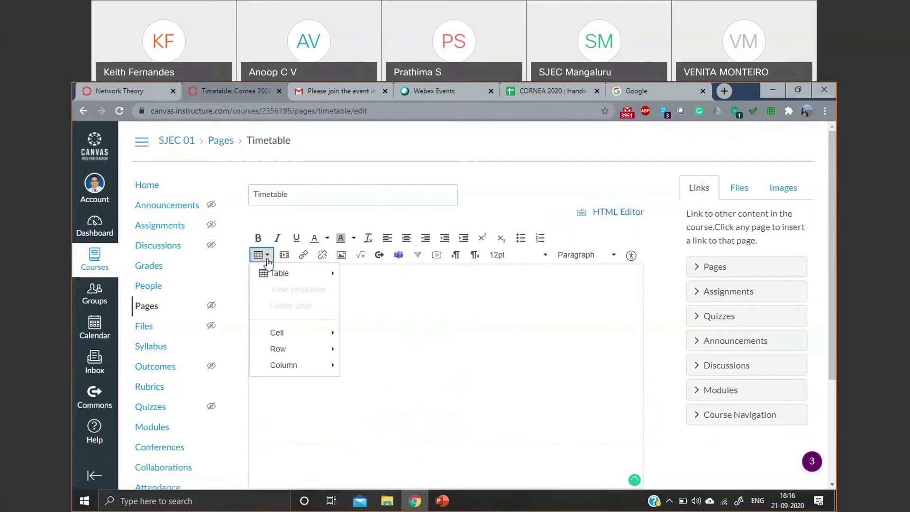
pyautogui.moveTo(284, 273)
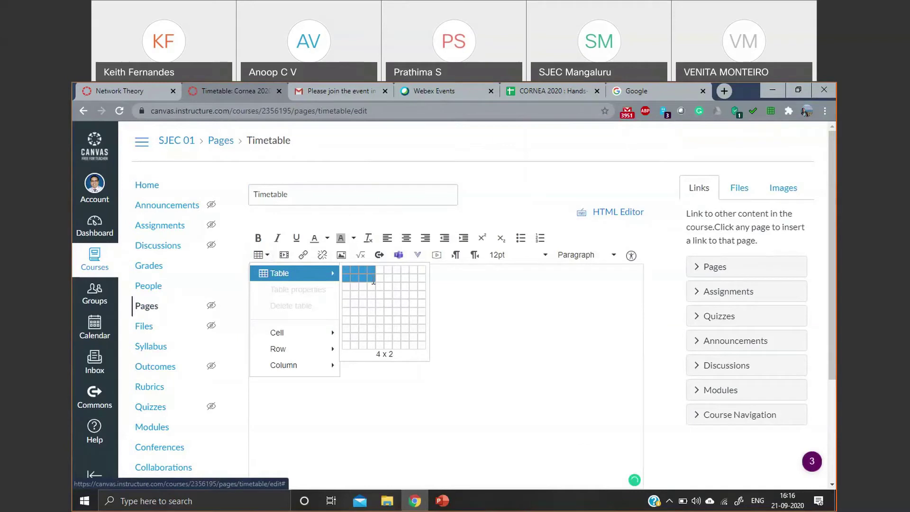
pyautogui.click(374, 282)
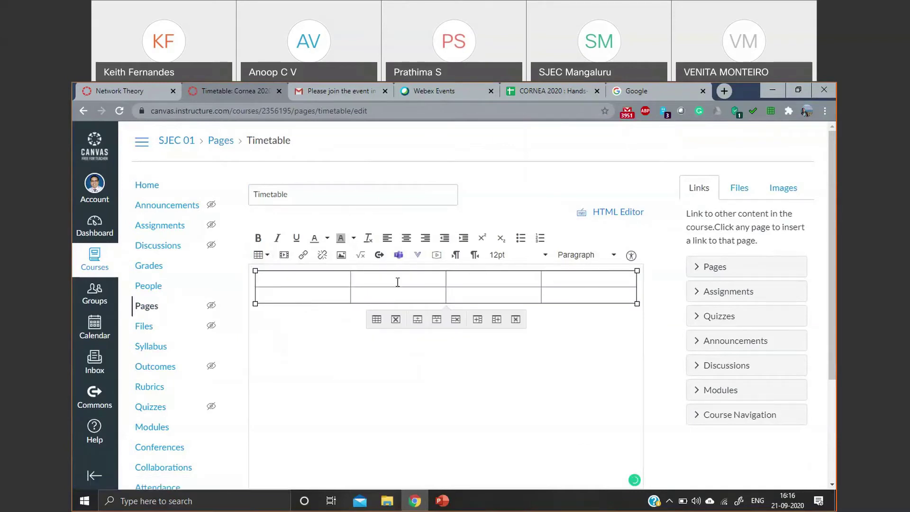
pyautogui.write('Dat')
pyautogui.write('y')
pyautogui.click(374, 280)
pyautogui.write('time')
pyautogui.scroll(-3, 591, 439)
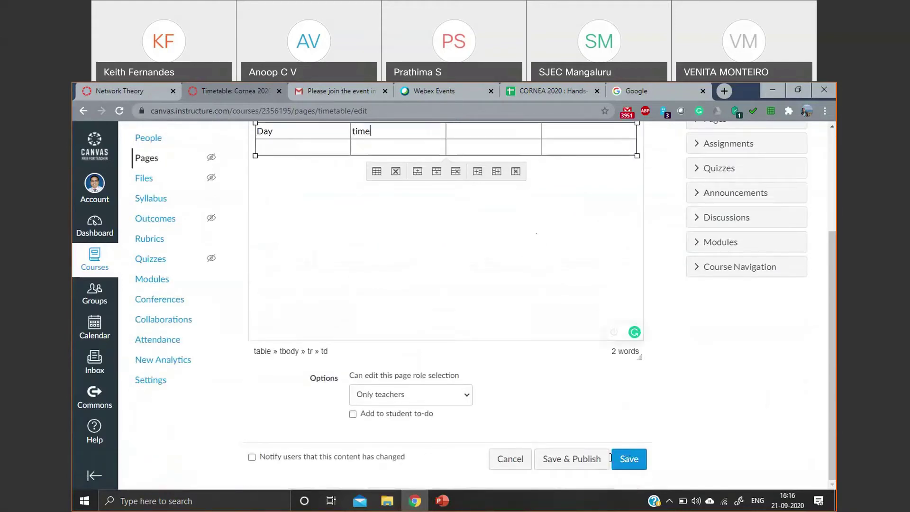
pyautogui.click(589, 459)
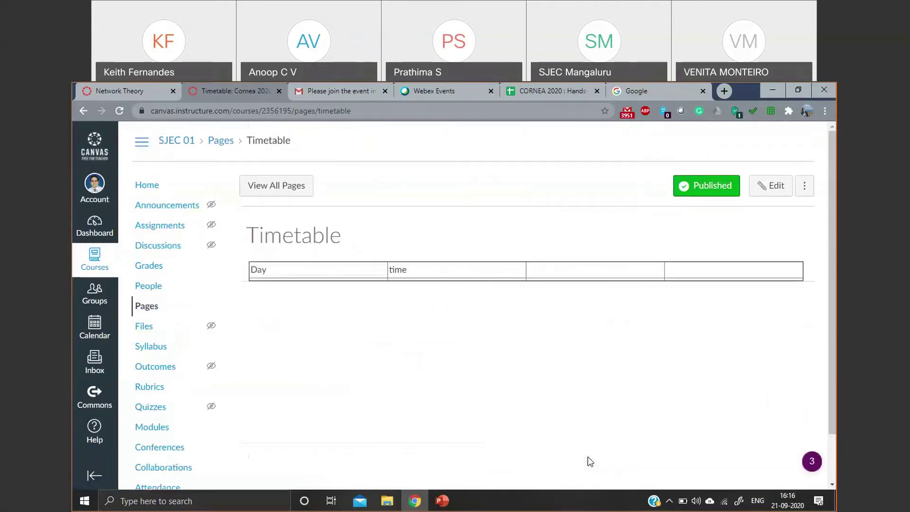
pyautogui.scroll(-1, 575, 402)
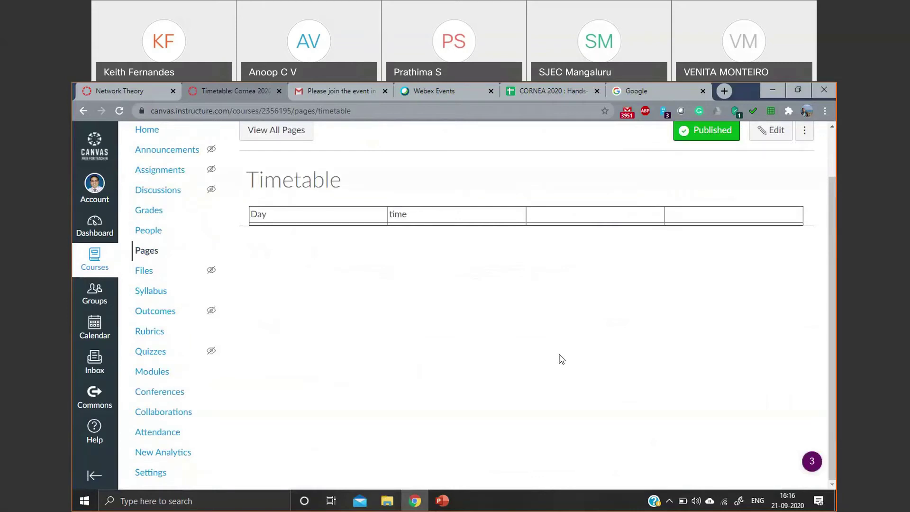
# - Go back from the Timetable page to the SJEC 01 course home
pyautogui.scroll(1, 496, 361)
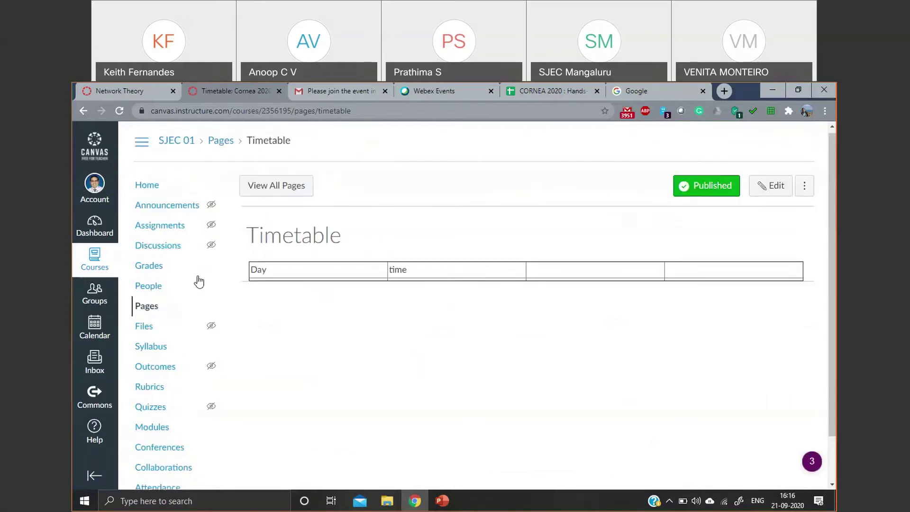
pyautogui.click(157, 190)
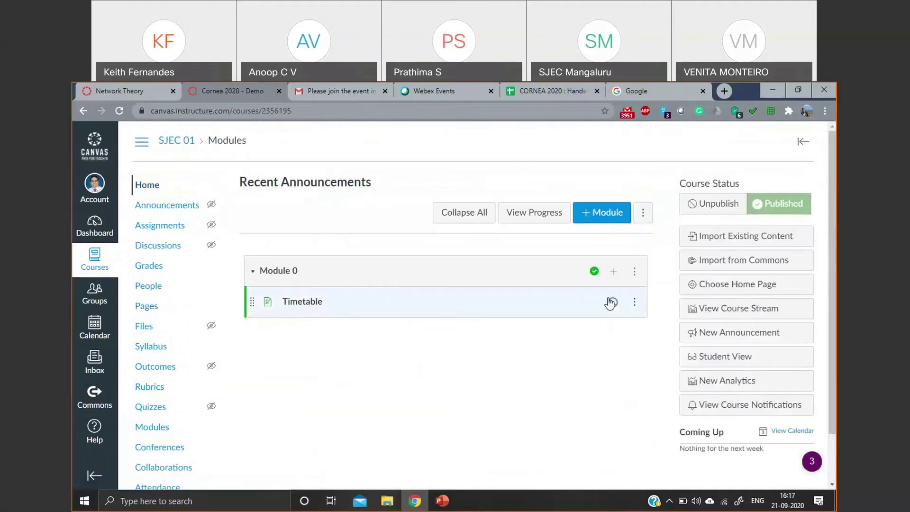
# - Switch to the Network Theory course, expand Module 0 and view its Prerequisites page
pyautogui.click(147, 90)
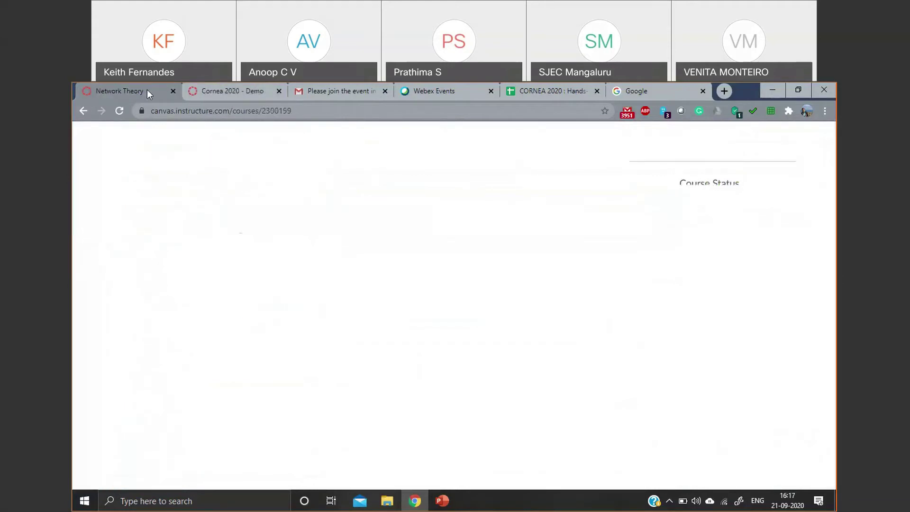
pyautogui.scroll(-2, 379, 311)
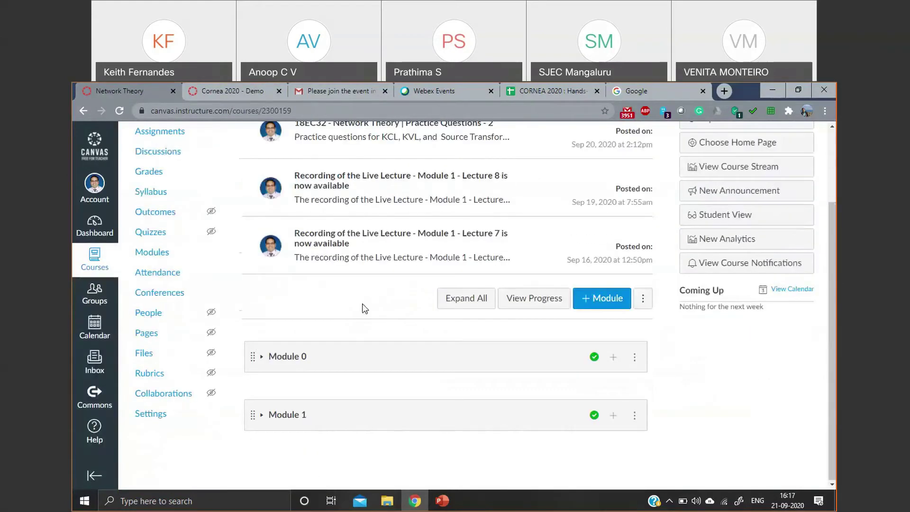
pyautogui.click(262, 356)
pyautogui.scroll(-5, 370, 253)
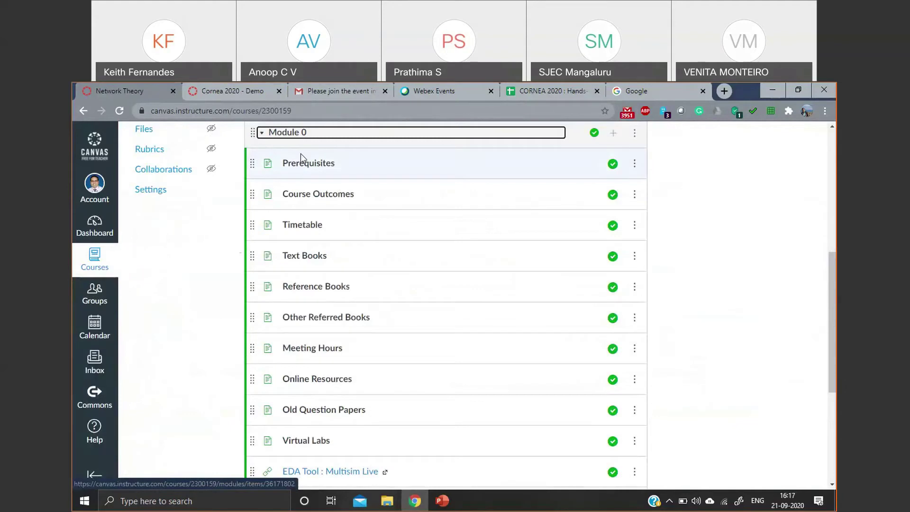
pyautogui.scroll(1, 500, 222)
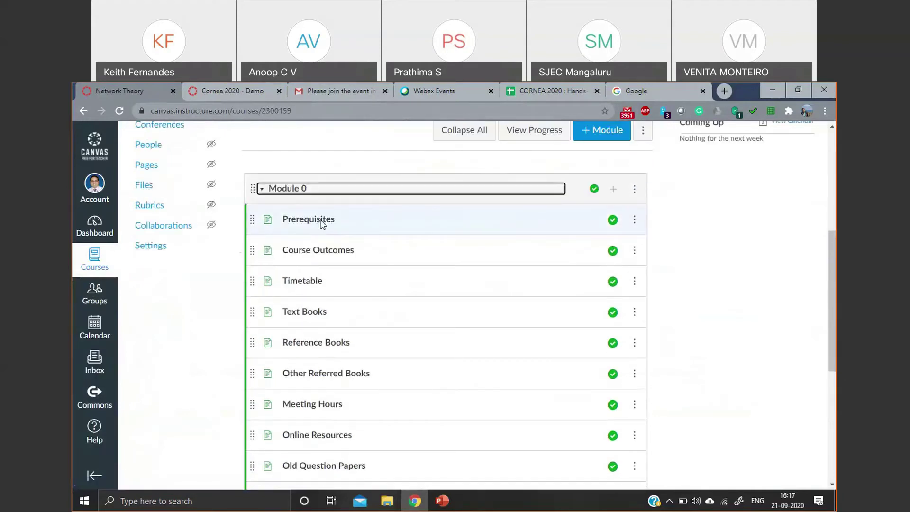
pyautogui.click(321, 225)
pyautogui.click(321, 225)
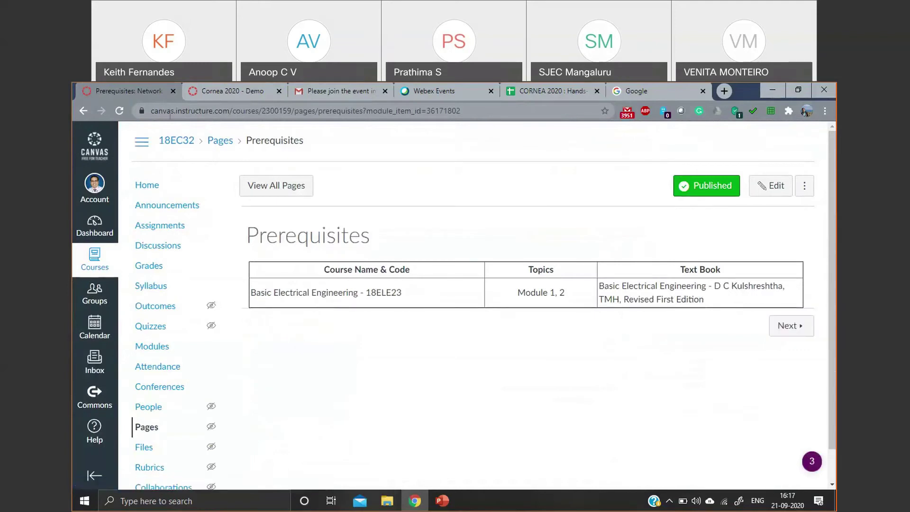
# - Look through Module 0's Course Outcomes and Text Books pages
pyautogui.click(79, 115)
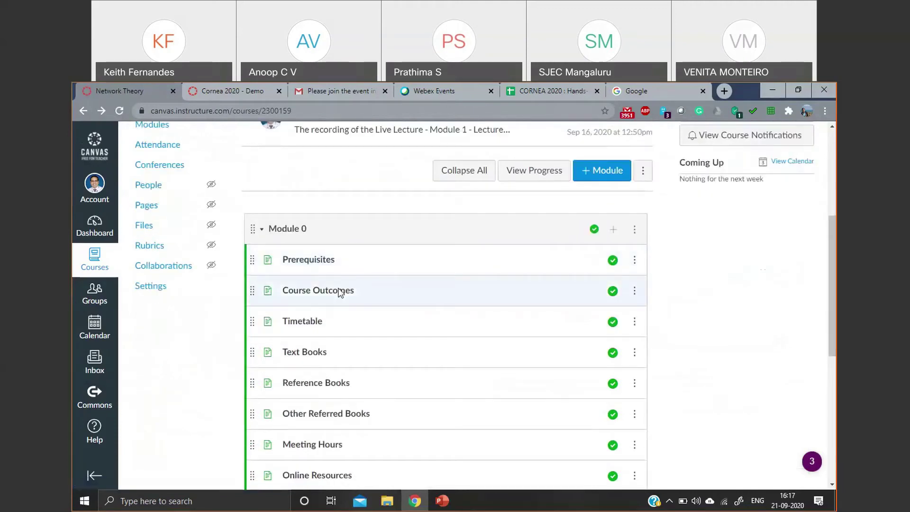
pyautogui.click(293, 290)
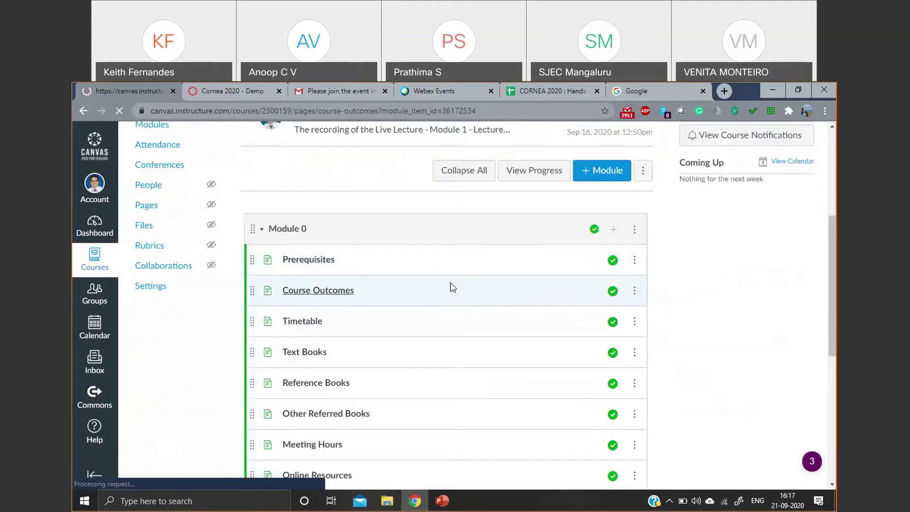
pyautogui.scroll(-1, 448, 240)
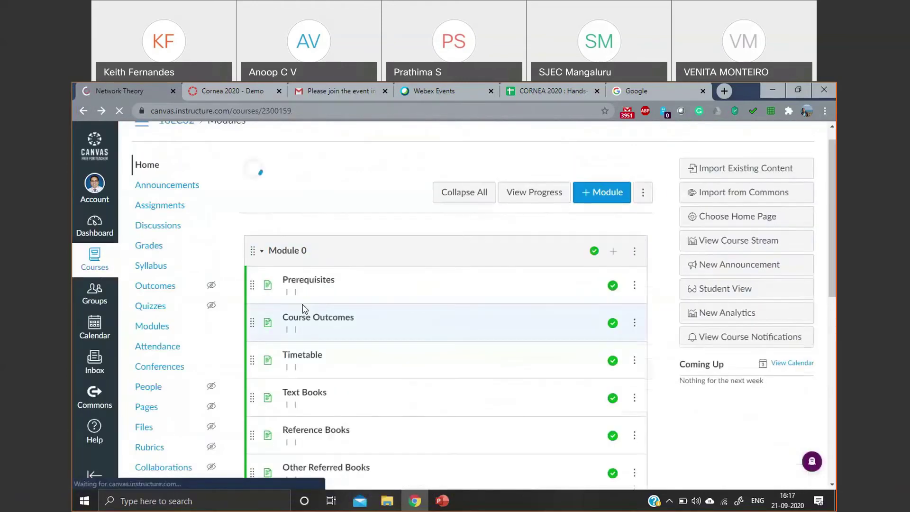
pyautogui.scroll(-3, 308, 311)
pyautogui.scroll(-3, 309, 362)
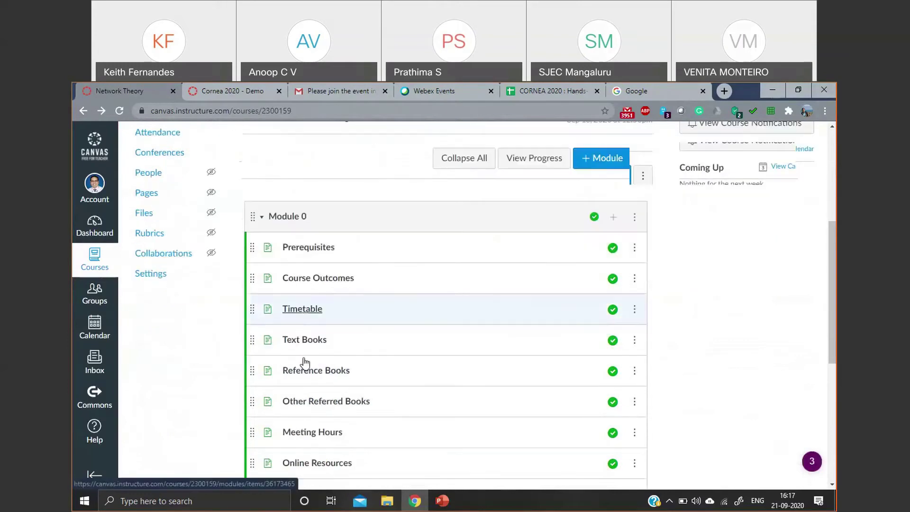
pyautogui.click(314, 274)
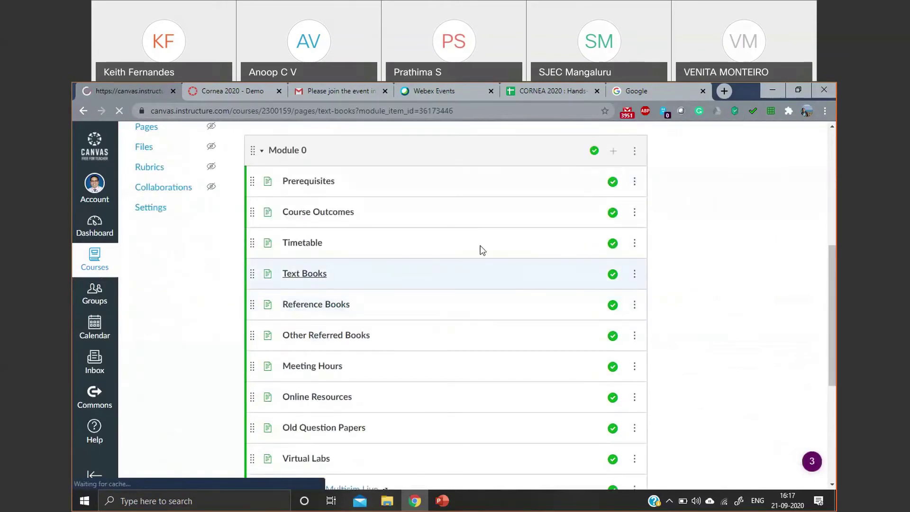
pyautogui.scroll(-1, 479, 284)
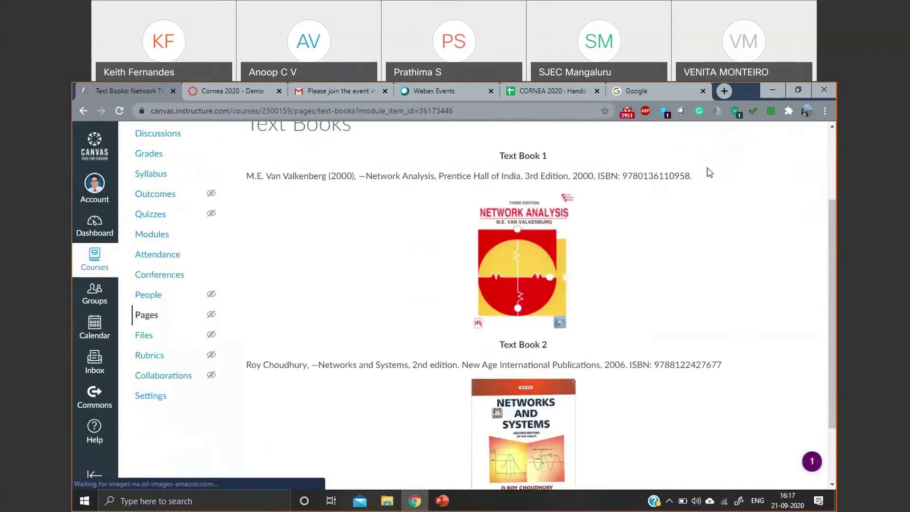
pyautogui.scroll(-2, 521, 339)
# - Reload the course home and open Reference Books, scrolling to the book covers
pyautogui.press('F5')
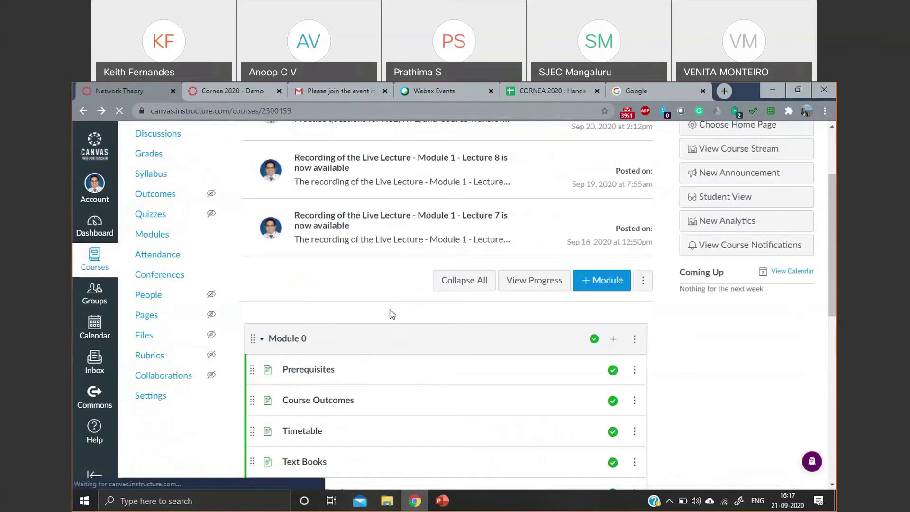
pyautogui.scroll(-2, 402, 334)
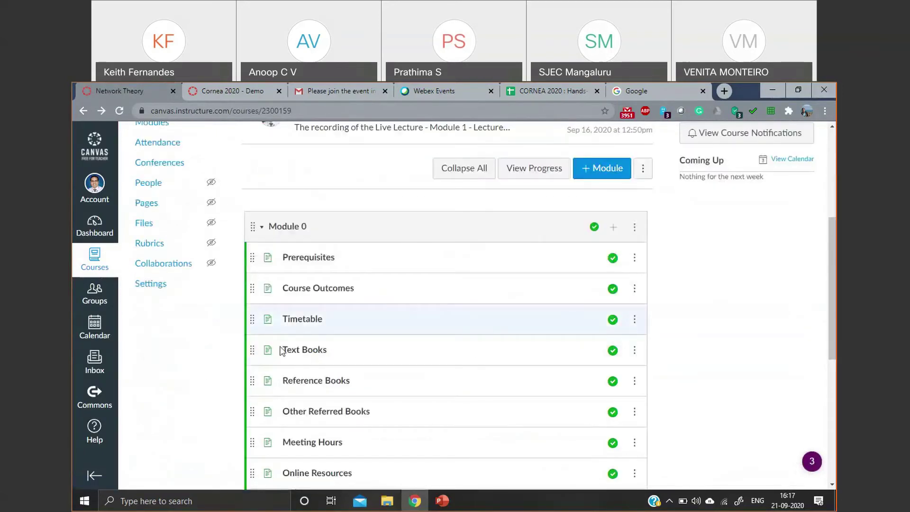
pyautogui.click(333, 385)
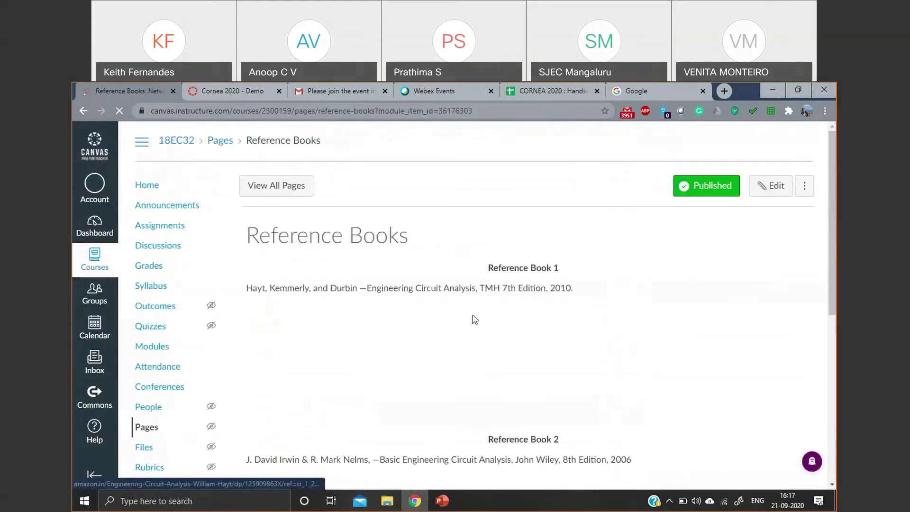
pyautogui.scroll(-1, 472, 318)
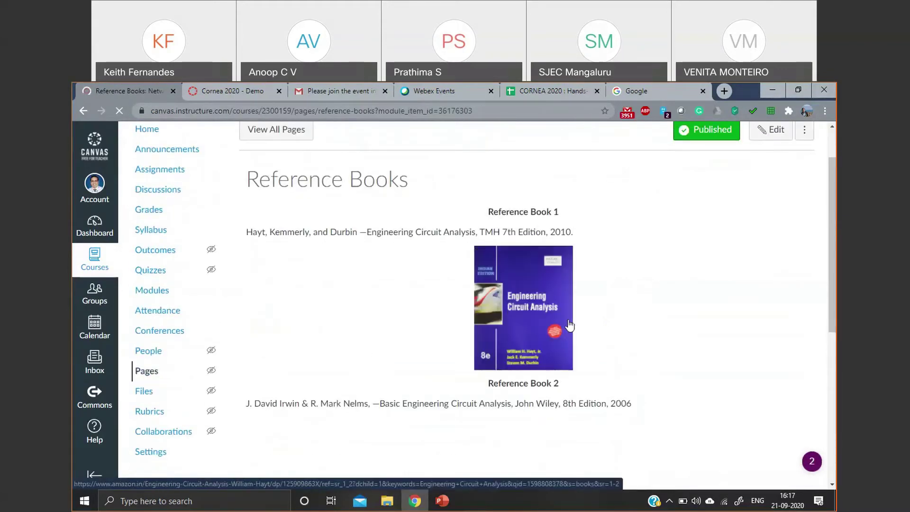
# - Open the first reference book's store link, go back, then switch to the SJEC 01 course
pyautogui.click(528, 322)
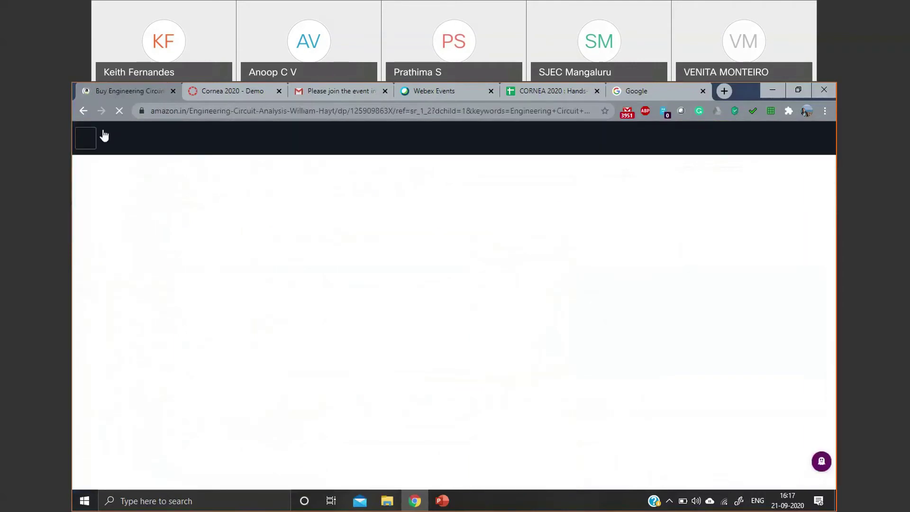
pyautogui.click(79, 117)
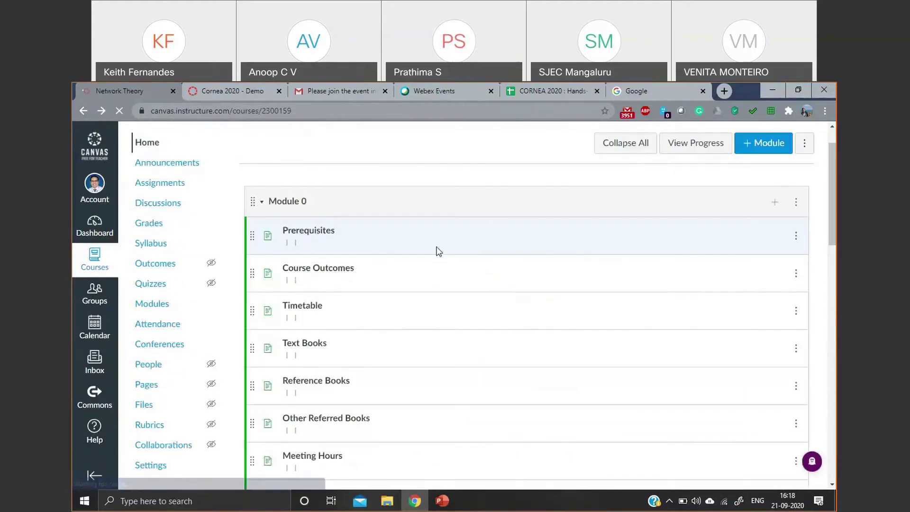
pyautogui.scroll(-5, 442, 248)
pyautogui.scroll(-6, 375, 199)
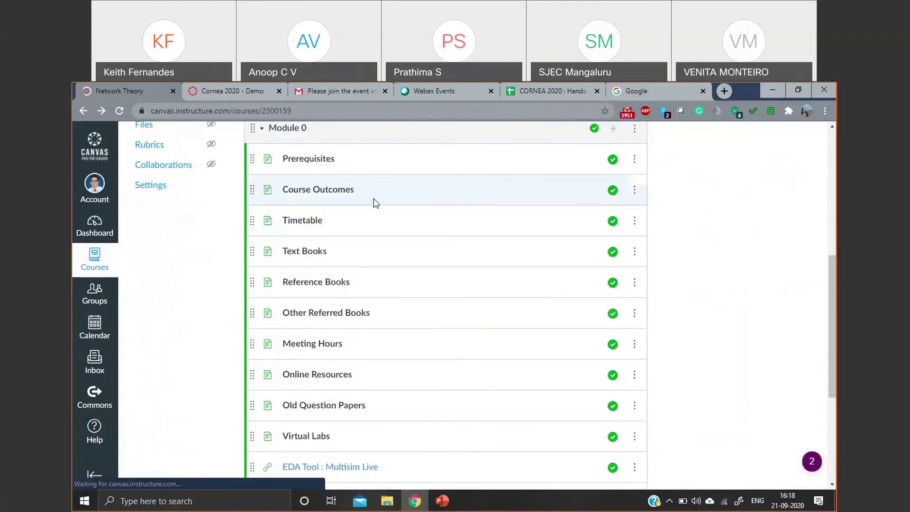
pyautogui.scroll(11, 532, 304)
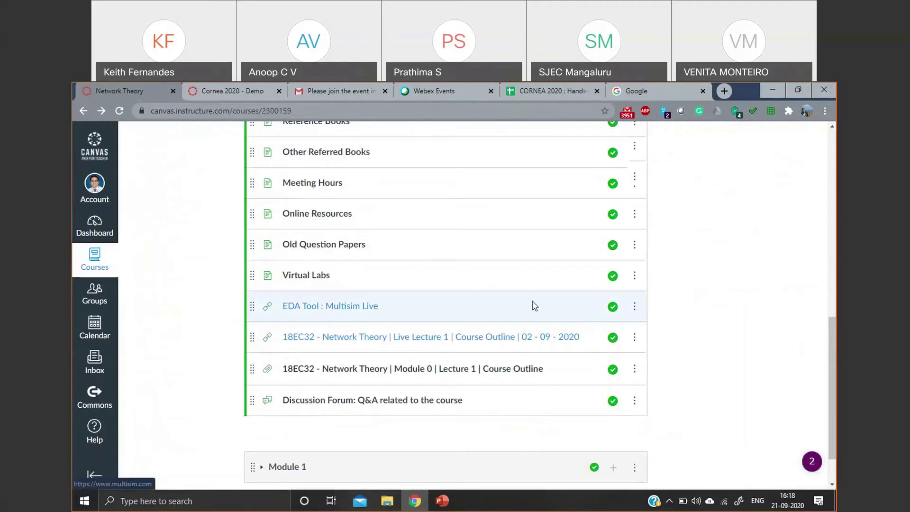
pyautogui.click(218, 89)
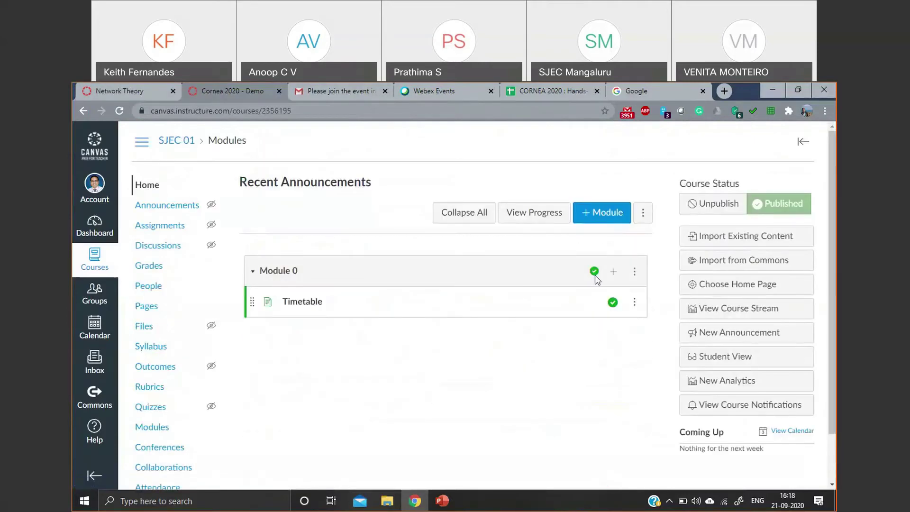
# - Set Module 0's new item type to External URL, leaving the URL and page name blank
pyautogui.click(613, 271)
pyautogui.click(324, 217)
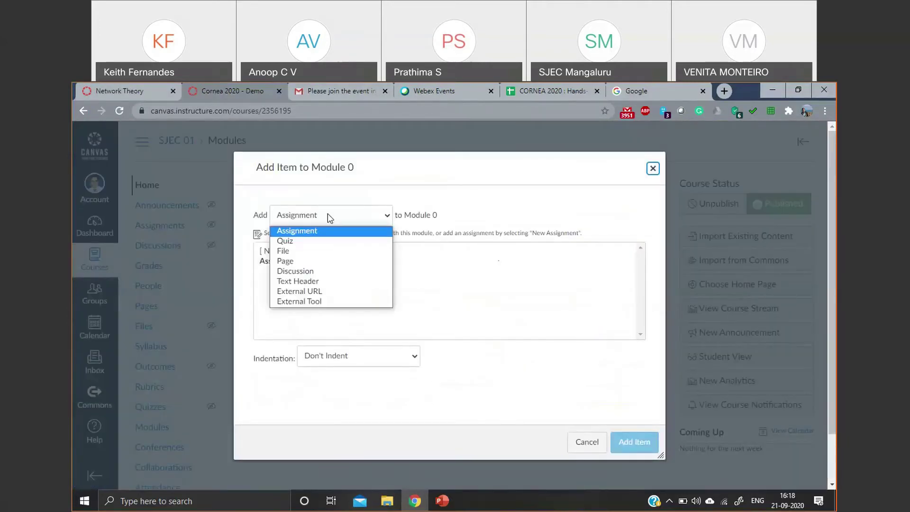
pyautogui.click(310, 293)
pyautogui.click(333, 245)
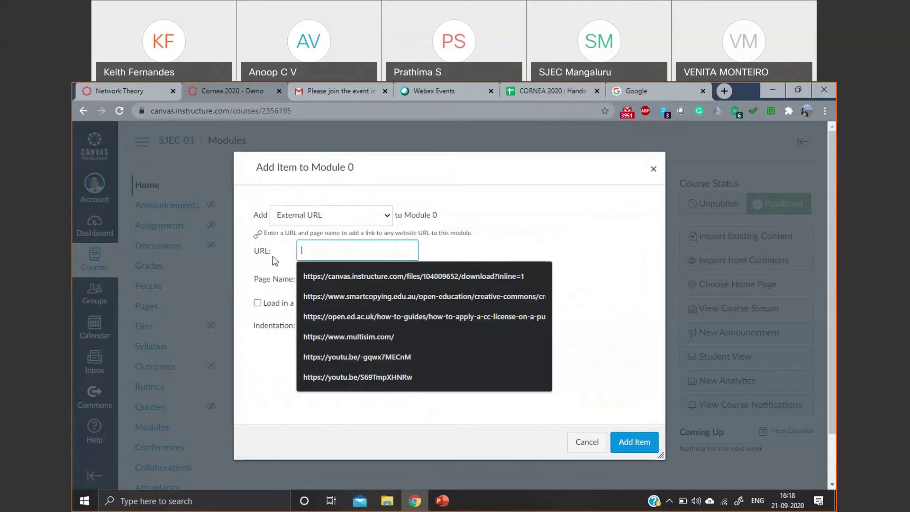
pyautogui.click(272, 267)
pyautogui.click(321, 276)
pyautogui.click(330, 248)
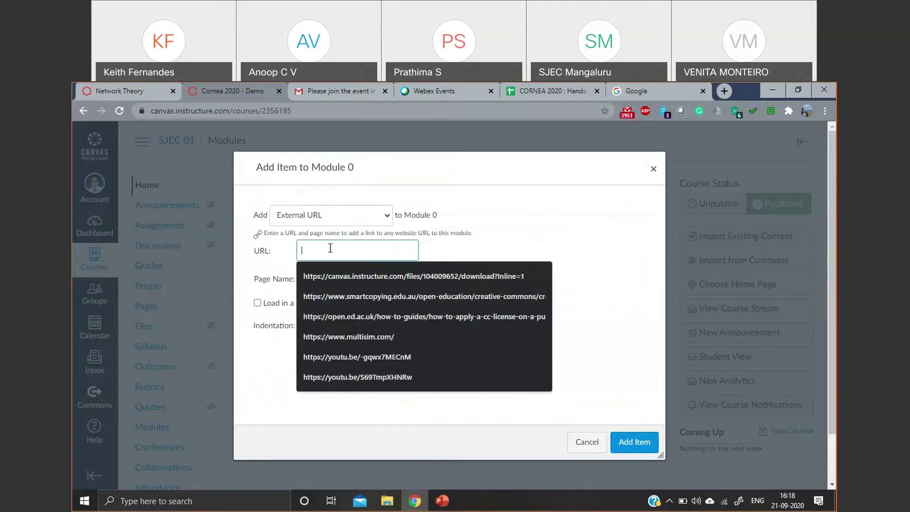
# - Search Google for 'multisim live', open multisim.com, and copy its web address
pyautogui.click(688, 95)
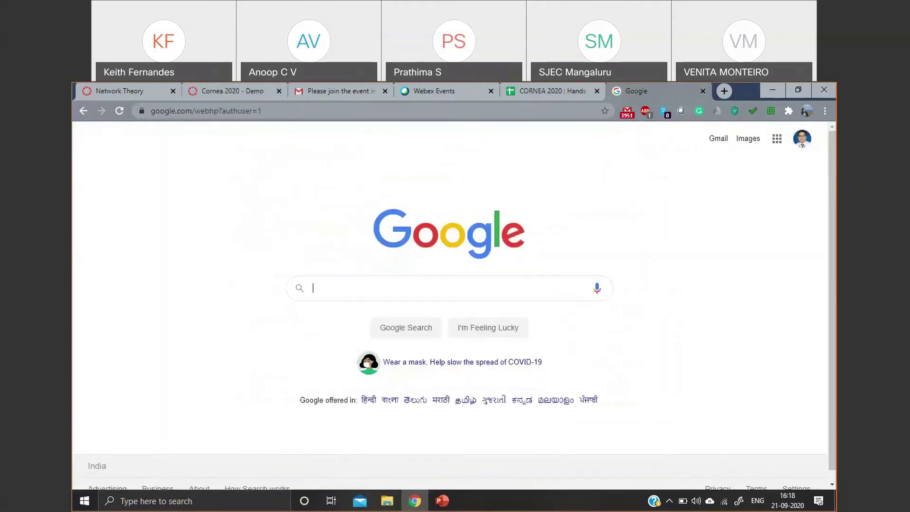
pyautogui.click(723, 92)
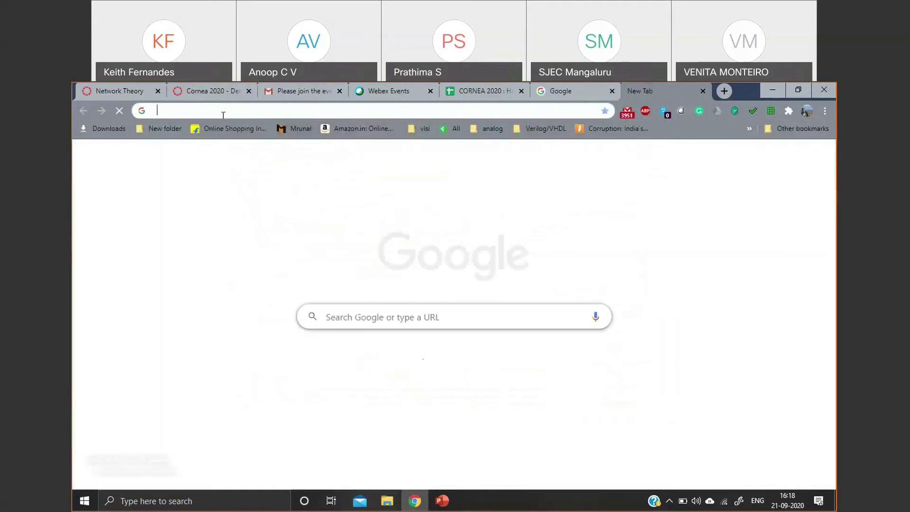
pyautogui.click(221, 112)
pyautogui.write('multis')
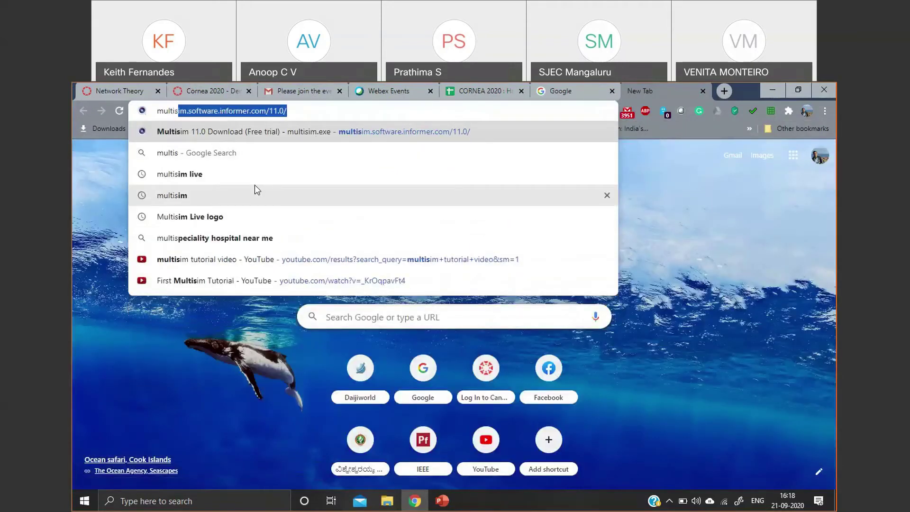
pyautogui.click(256, 174)
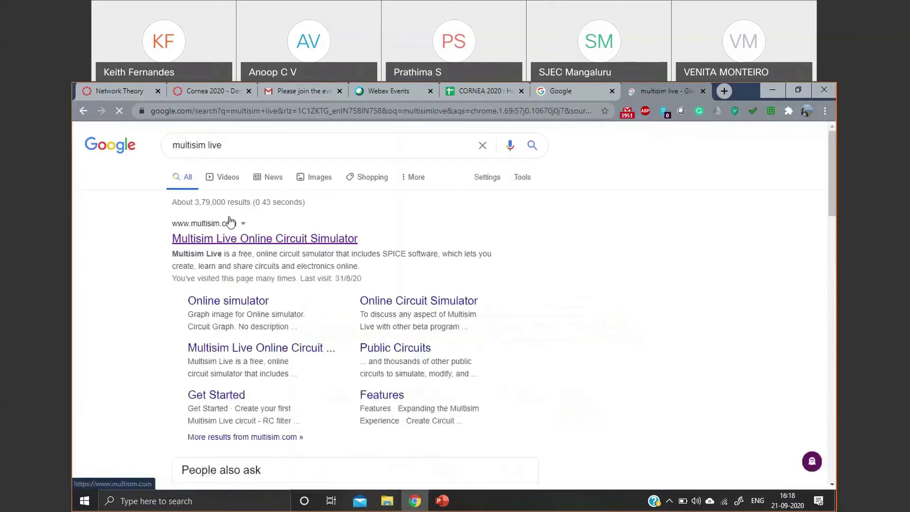
pyautogui.click(226, 241)
pyautogui.click(206, 114)
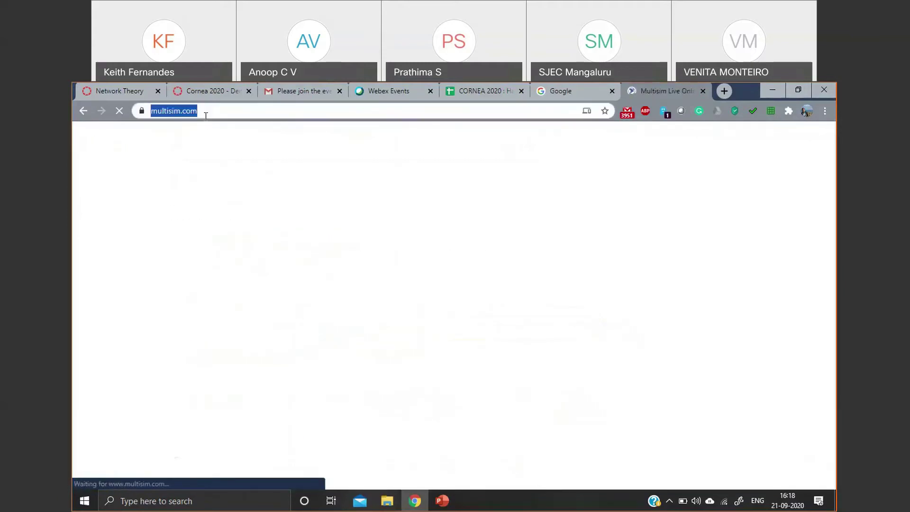
pyautogui.rightClick(206, 115)
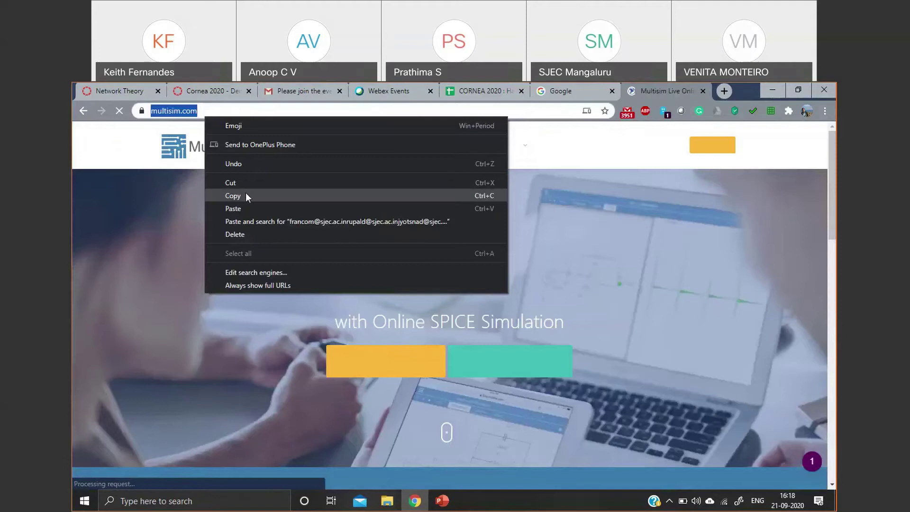
pyautogui.click(233, 195)
pyautogui.click(208, 91)
pyautogui.rightClick(356, 249)
pyautogui.click(383, 328)
# - Name the link 'Multisim Live', make it load in a new tab, and add it to Module 0
pyautogui.click(333, 278)
pyautogui.write('Mul')
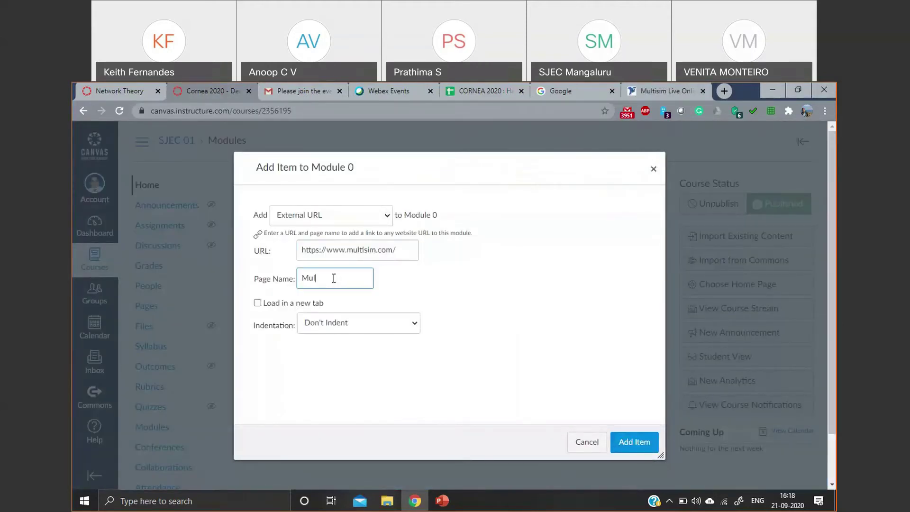
pyautogui.write('tisim Live')
pyautogui.click(258, 308)
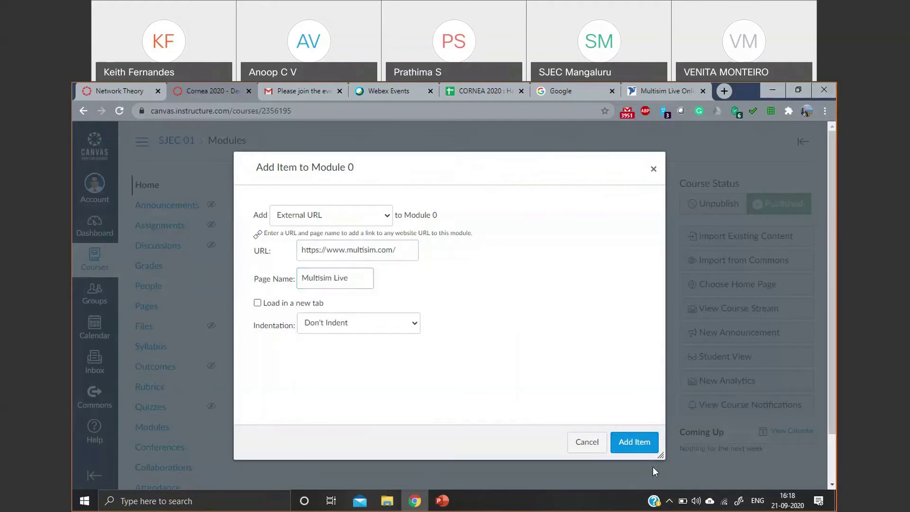
pyautogui.click(257, 304)
pyautogui.click(638, 442)
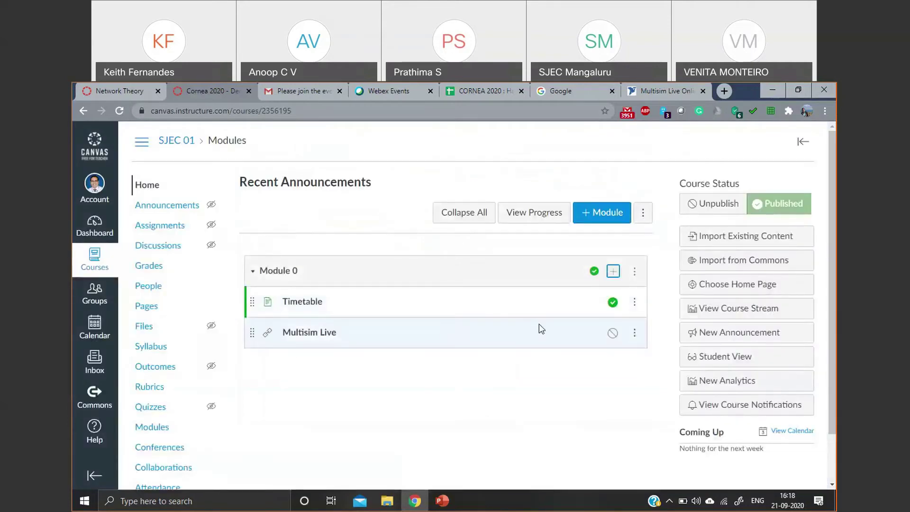
# - Publish the Multisim Live item and confirm its link opens the Multisim site
pyautogui.click(612, 333)
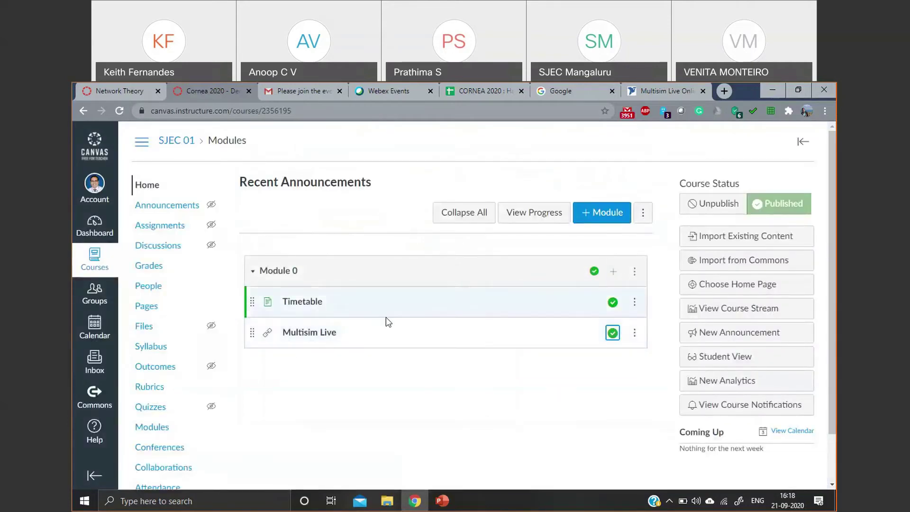
pyautogui.click(299, 333)
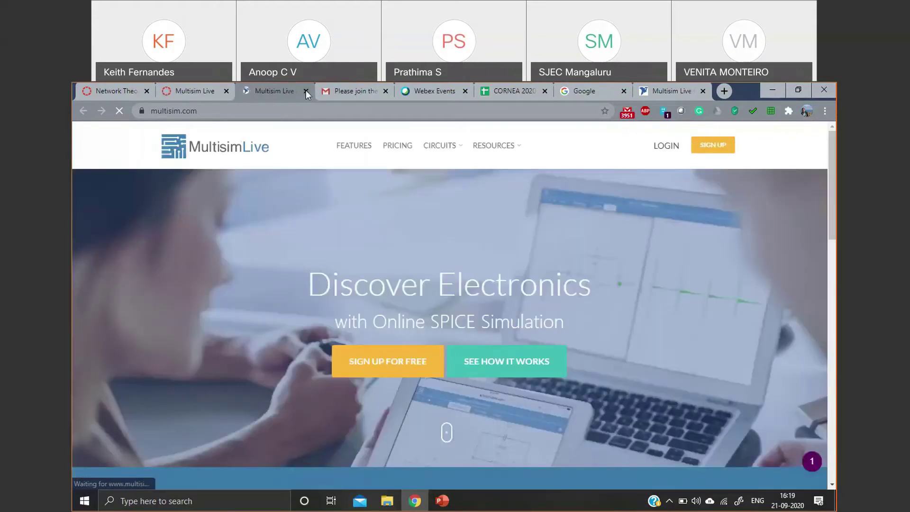
pyautogui.click(306, 91)
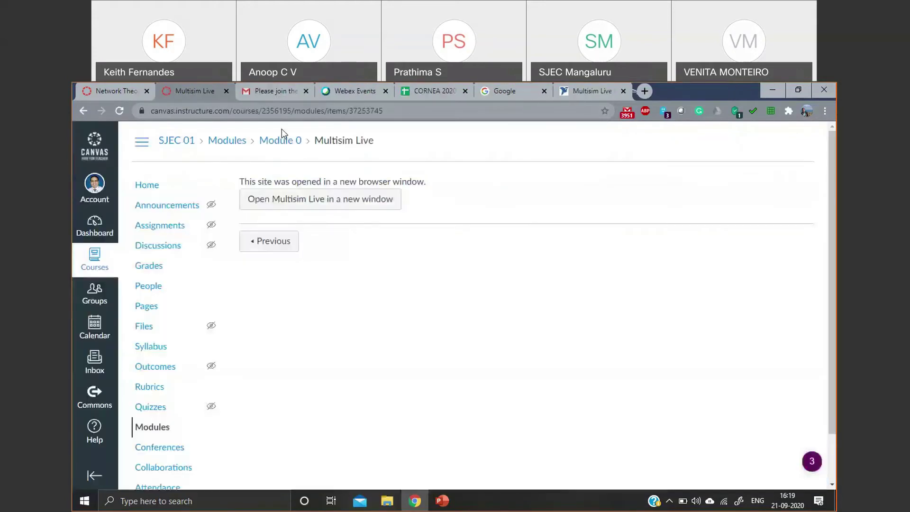
pyautogui.click(154, 188)
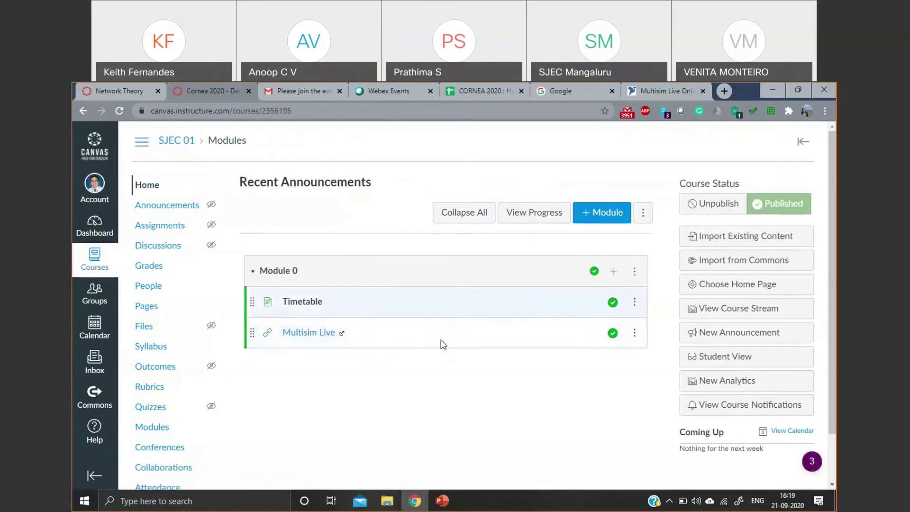
# - Look over the Network Theory course for reference, then return to SJEC 01
pyautogui.click(94, 88)
pyautogui.scroll(-9, 372, 288)
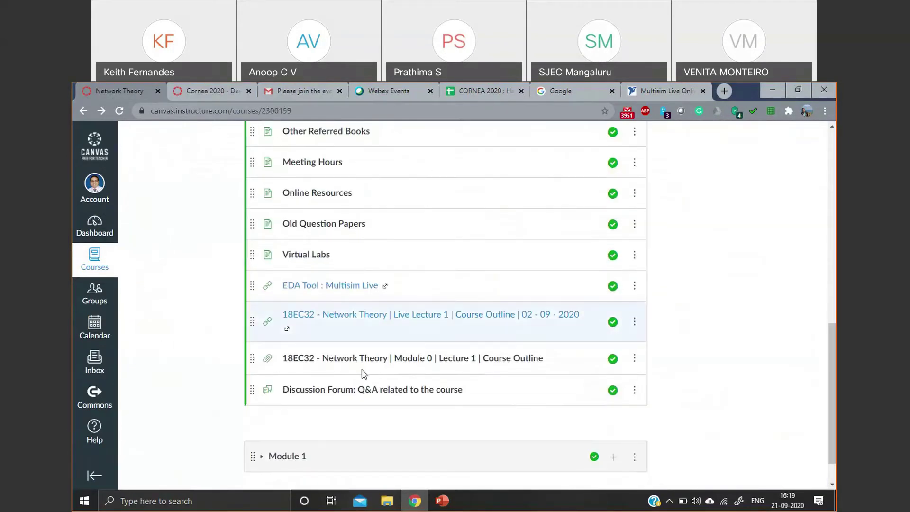
pyautogui.scroll(2, 382, 275)
pyautogui.scroll(-1, 380, 280)
pyautogui.scroll(4, 379, 279)
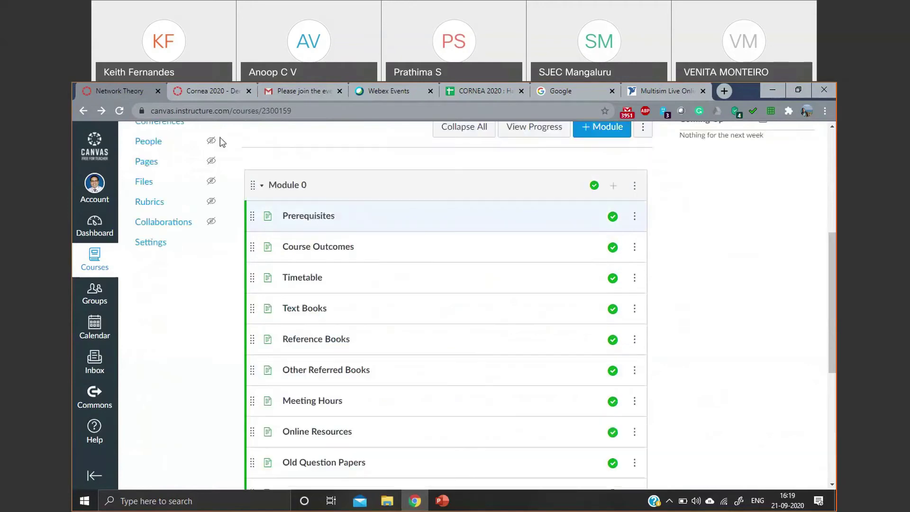
pyautogui.click(219, 92)
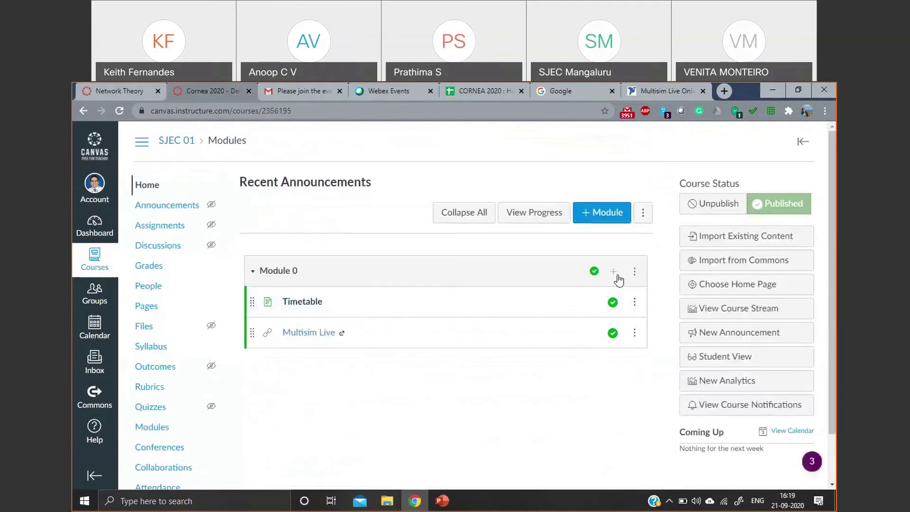
# - Add a new Discussion topic named 'Q&A related to the course' to Module 0
pyautogui.click(613, 274)
pyautogui.click(325, 217)
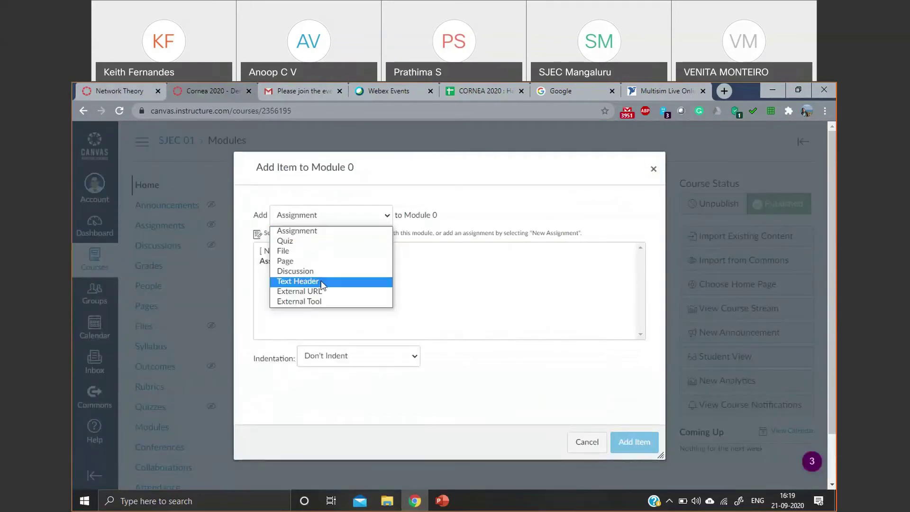
pyautogui.click(322, 273)
pyautogui.click(293, 253)
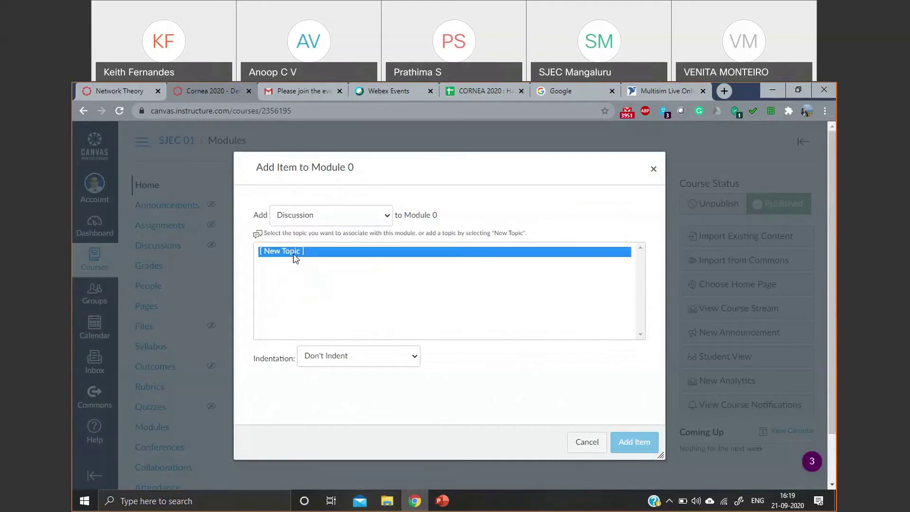
pyautogui.click(344, 363)
pyautogui.write('Q')
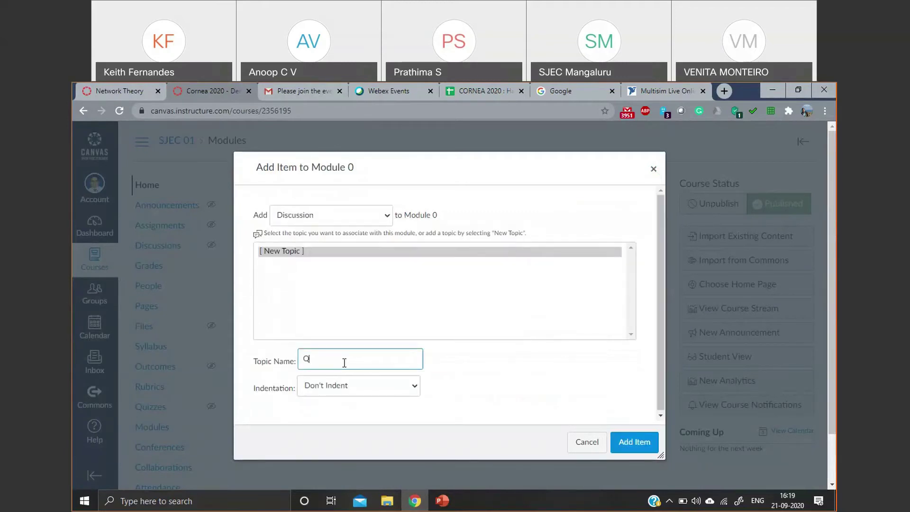
pyautogui.write('&A rel')
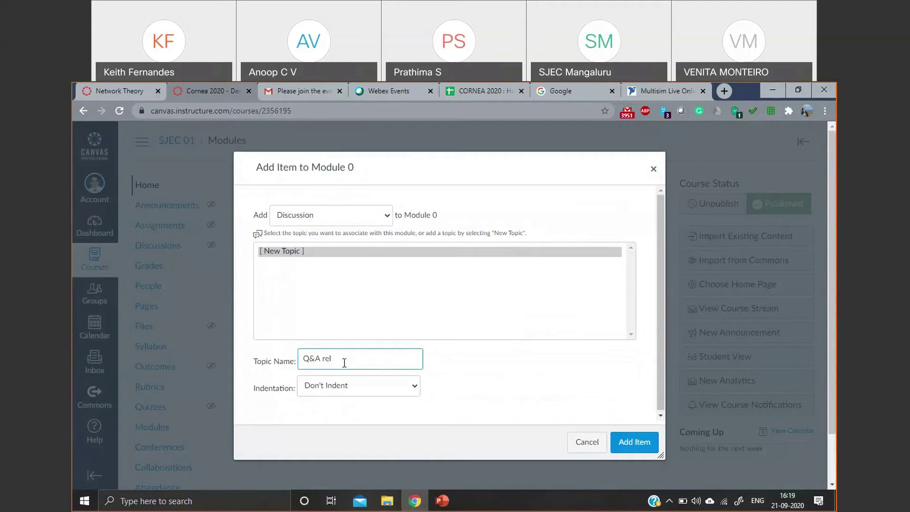
pyautogui.write('ated to the c')
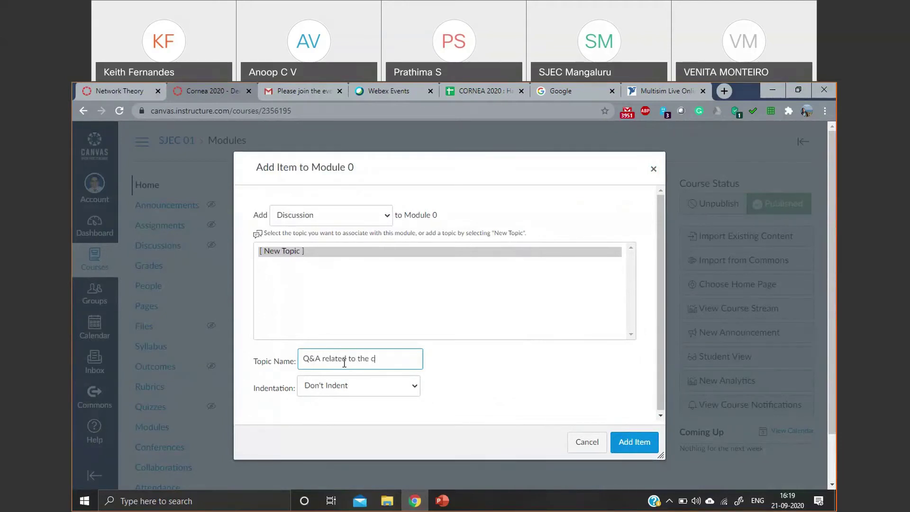
pyautogui.write('ourse')
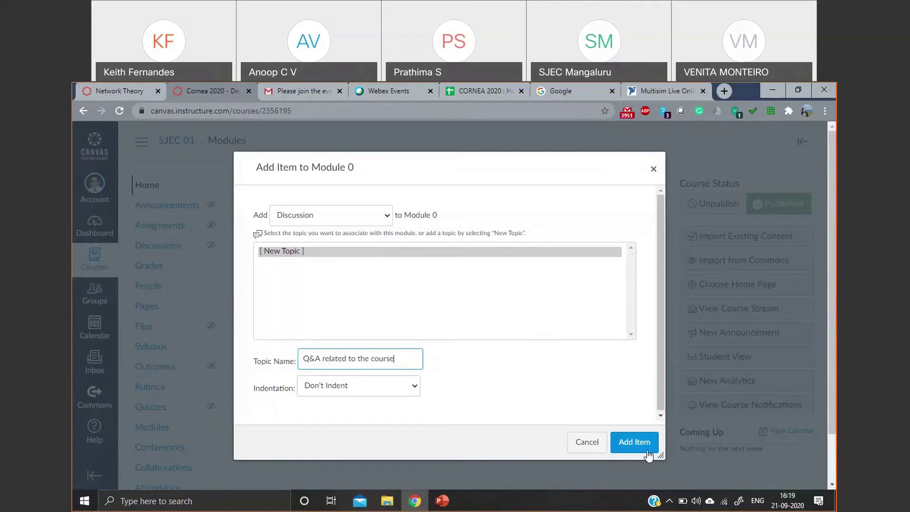
pyautogui.click(647, 452)
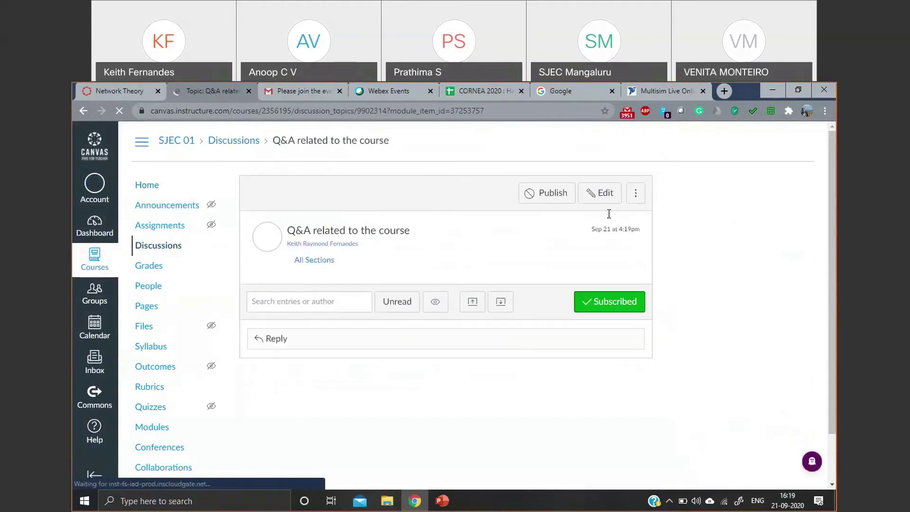
# - Edit the Q&A discussion and write the text 'This is a forum for Q&A.'
pyautogui.click(612, 194)
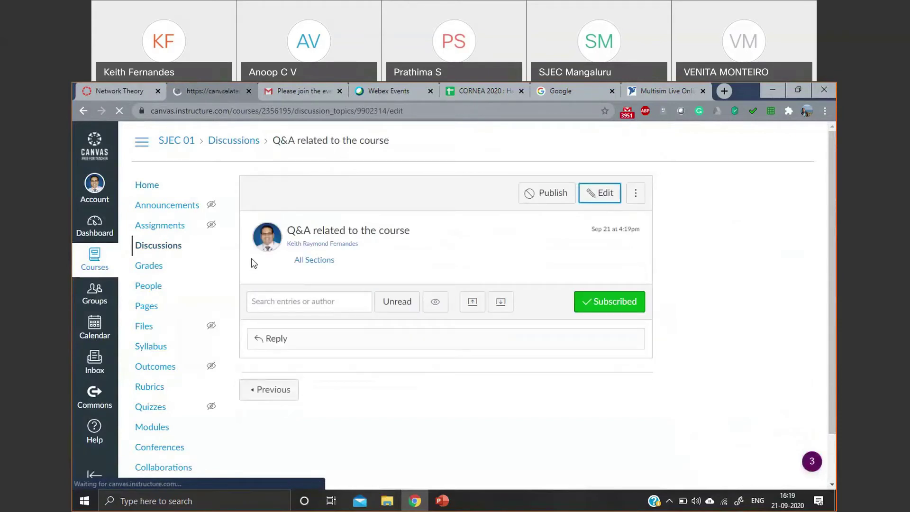
pyautogui.scroll(-1, 313, 291)
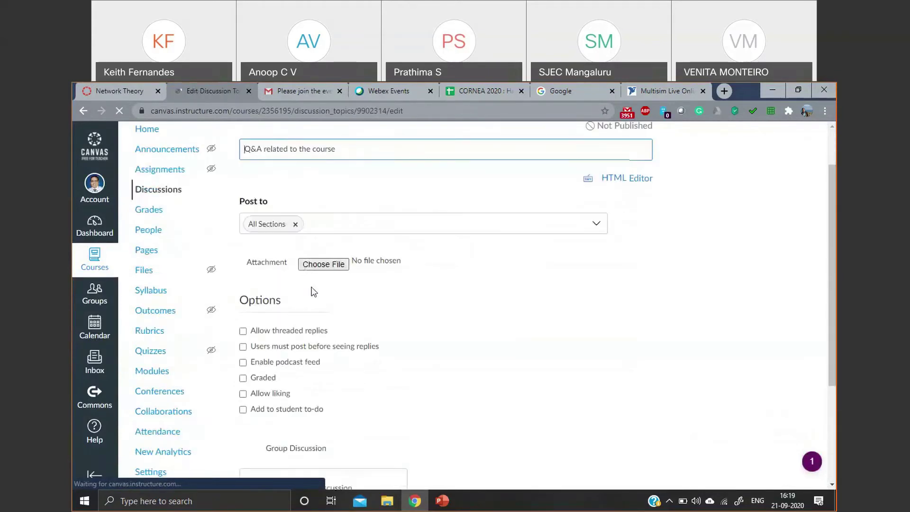
pyautogui.click(286, 250)
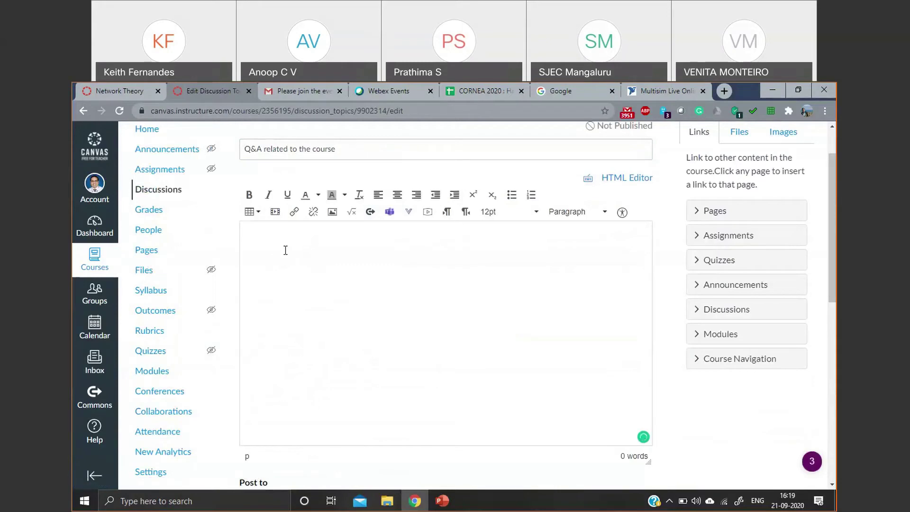
pyautogui.write('This is a forum for Q&A')
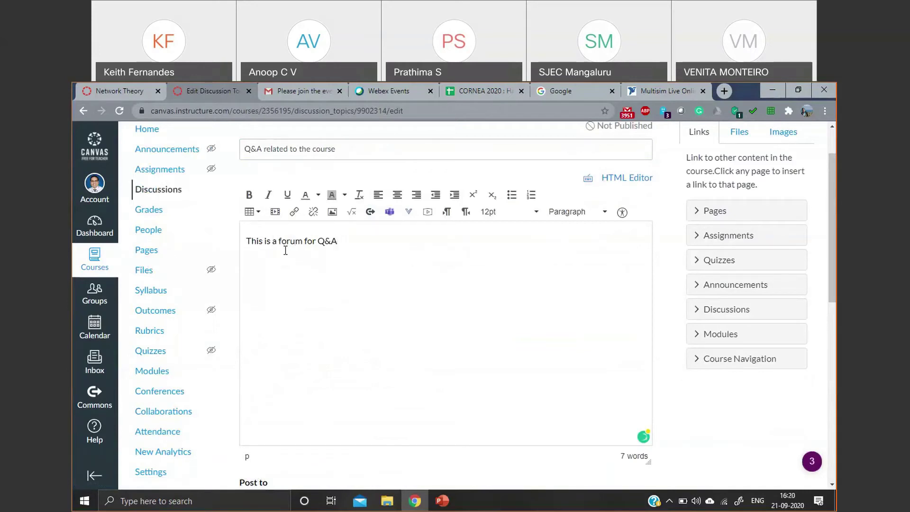
# - Set the discussion to post to All Sections
pyautogui.scroll(-5, 291, 263)
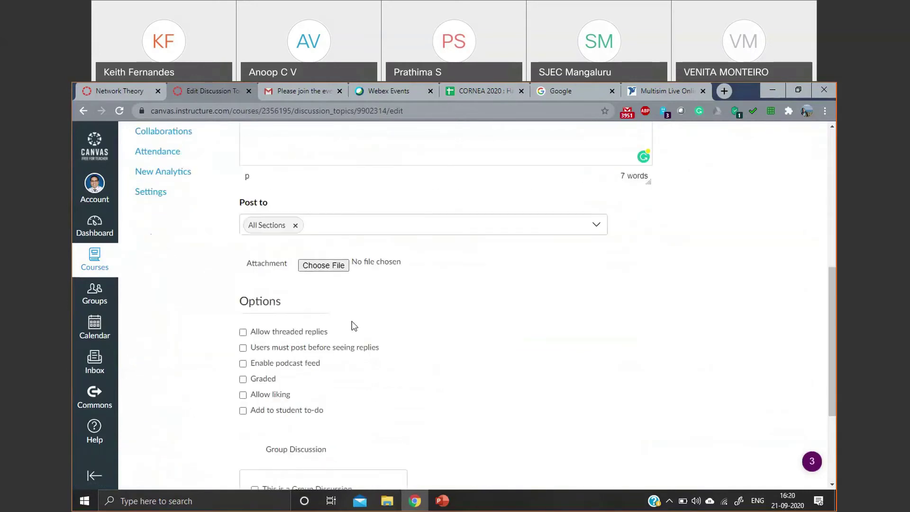
pyautogui.scroll(-1, 354, 326)
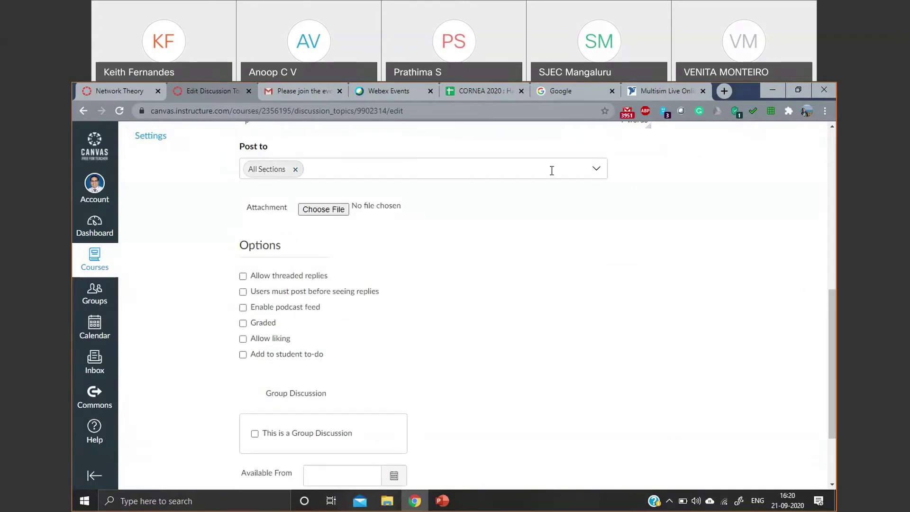
pyautogui.click(296, 169)
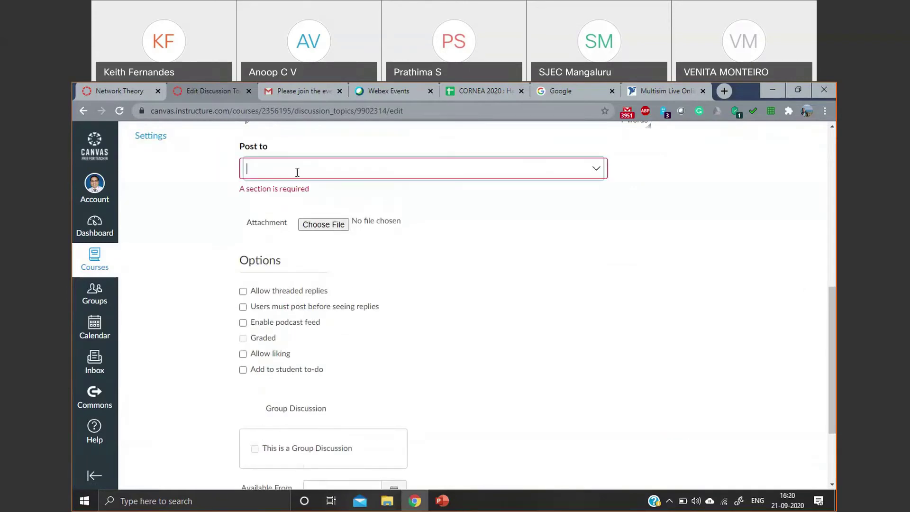
pyautogui.click(595, 168)
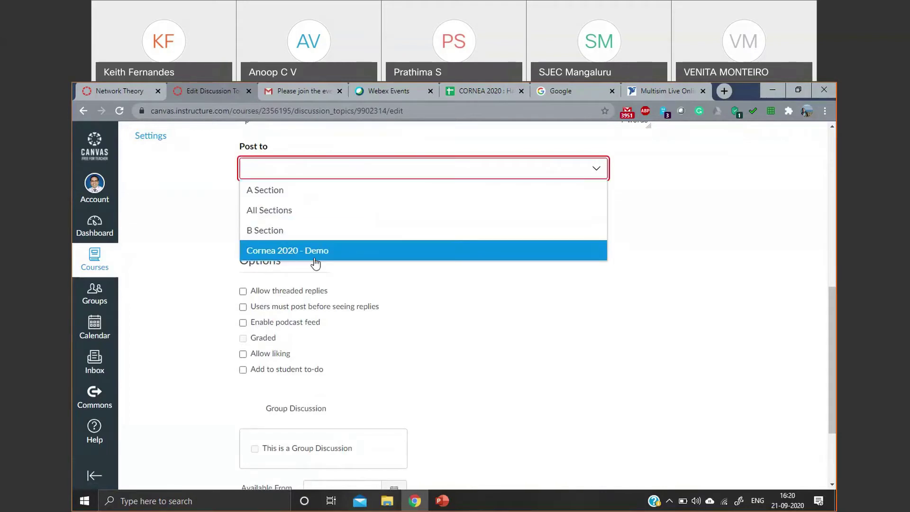
pyautogui.click(265, 211)
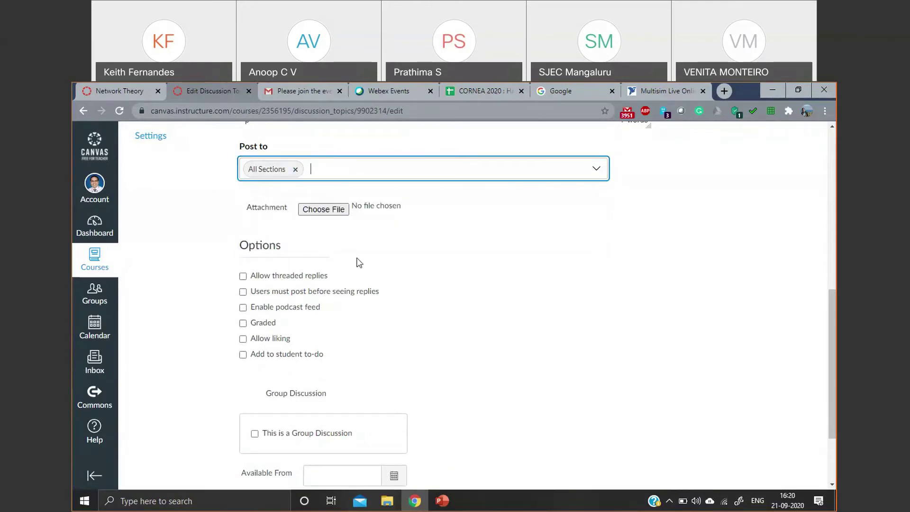
pyautogui.scroll(-1, 359, 263)
pyautogui.scroll(-1, 357, 261)
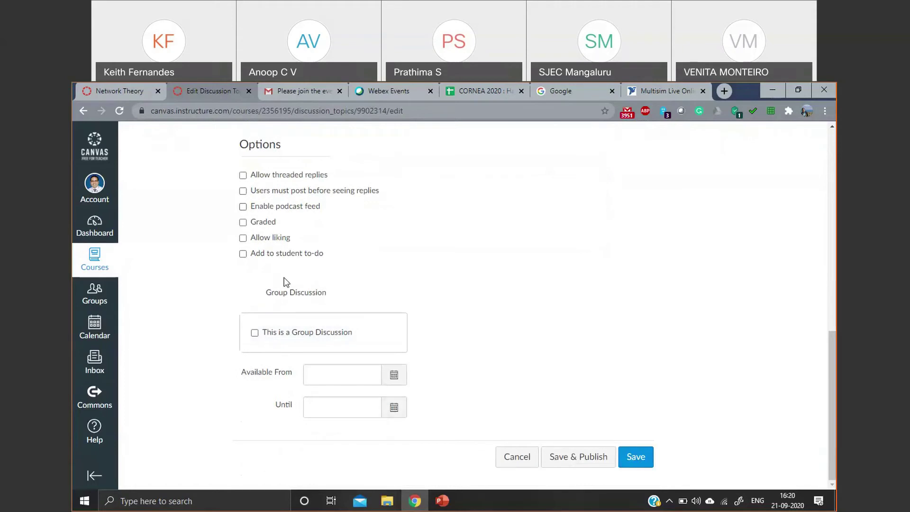
pyautogui.scroll(10, 258, 227)
pyautogui.scroll(-8, 325, 224)
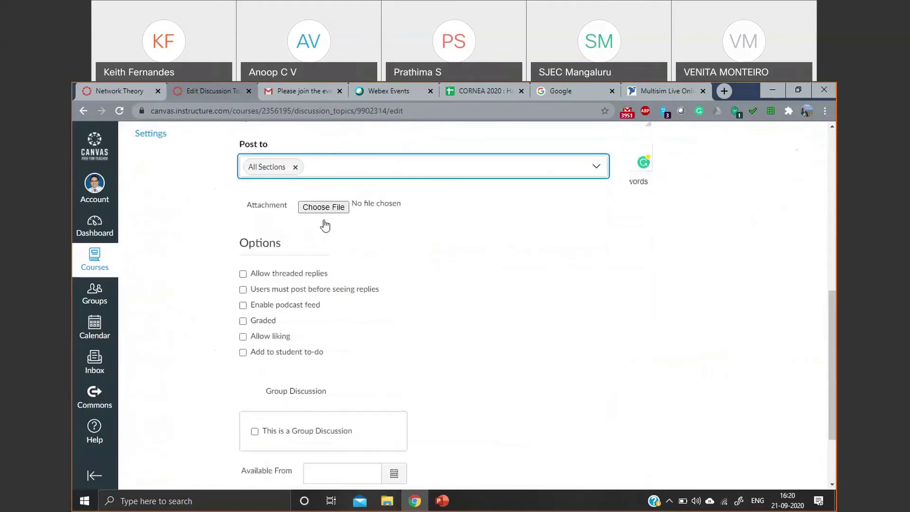
pyautogui.scroll(-2, 326, 225)
# - Leave the discussion ungraded, save and publish it, then go to Announcements
pyautogui.click(243, 222)
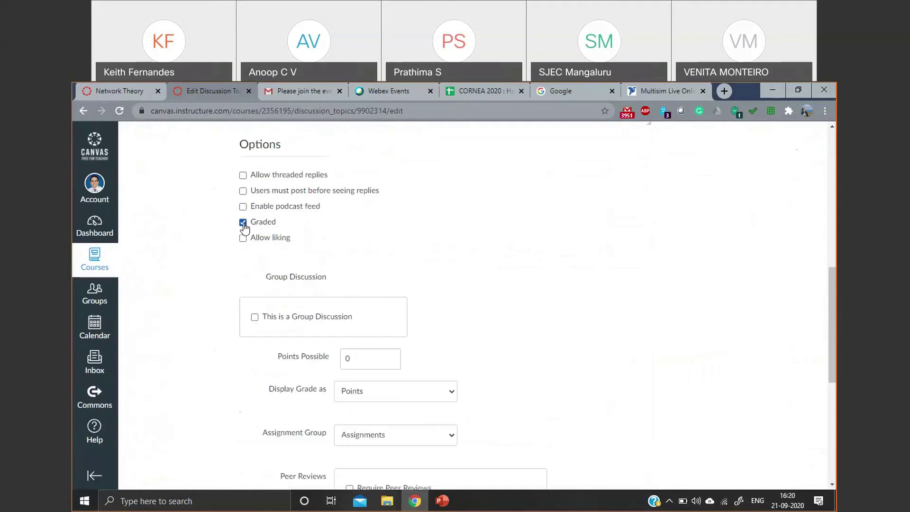
pyautogui.scroll(-2, 366, 303)
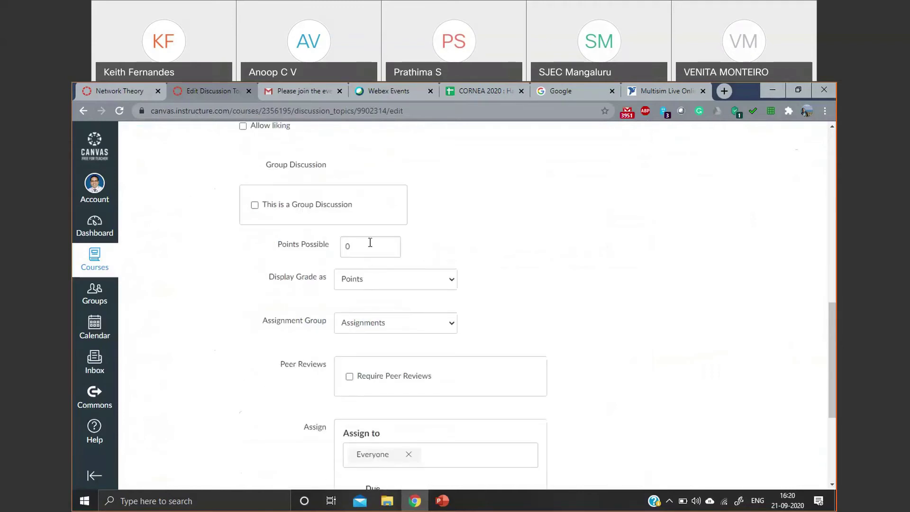
pyautogui.scroll(4, 349, 288)
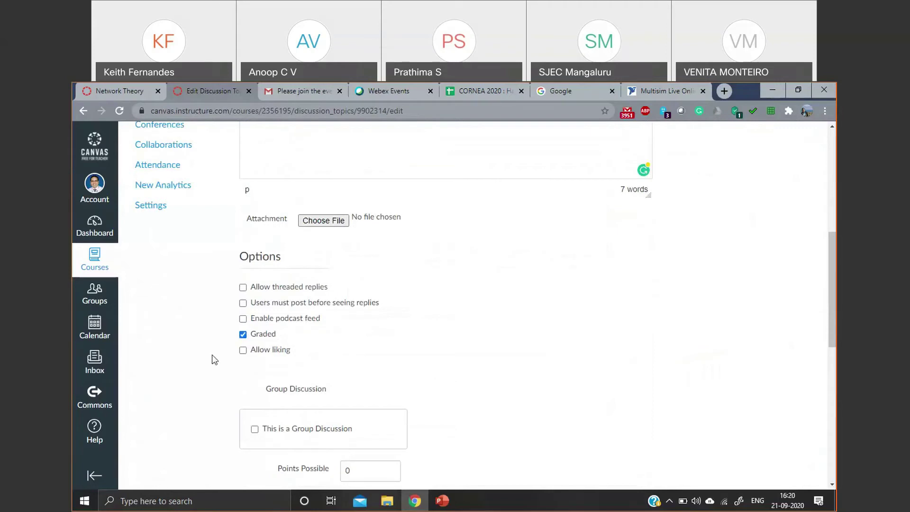
pyautogui.click(243, 335)
pyautogui.scroll(-2, 668, 406)
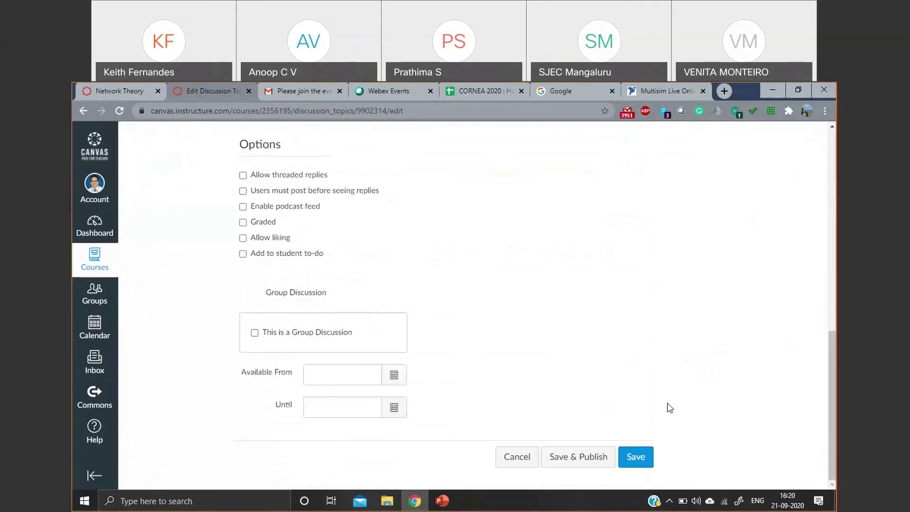
pyautogui.click(576, 457)
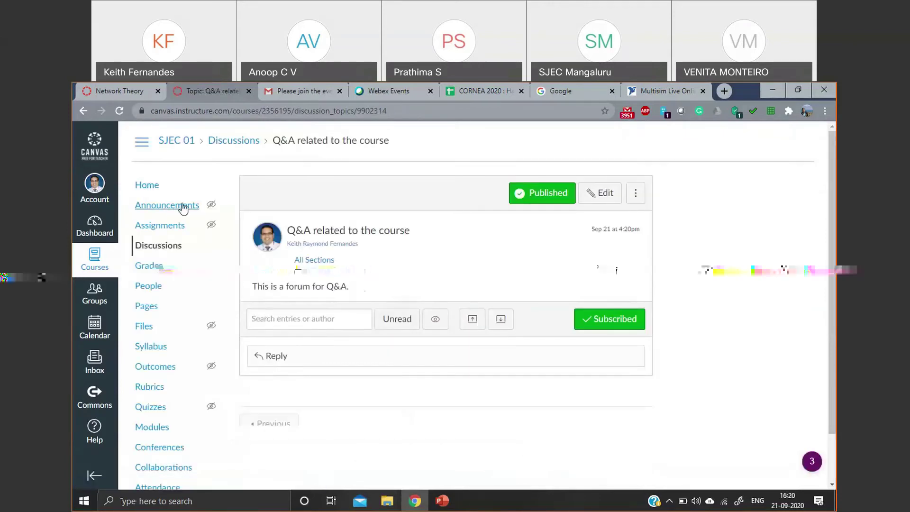
pyautogui.click(159, 192)
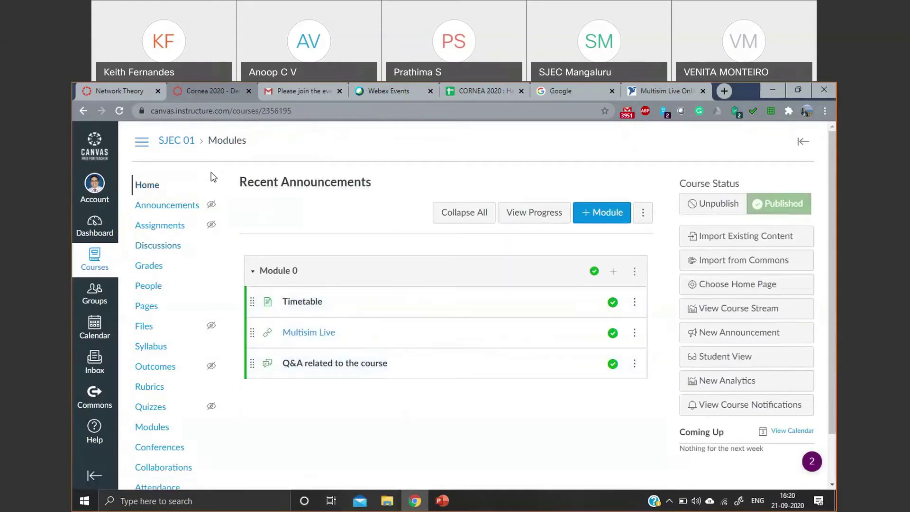
pyautogui.click(164, 216)
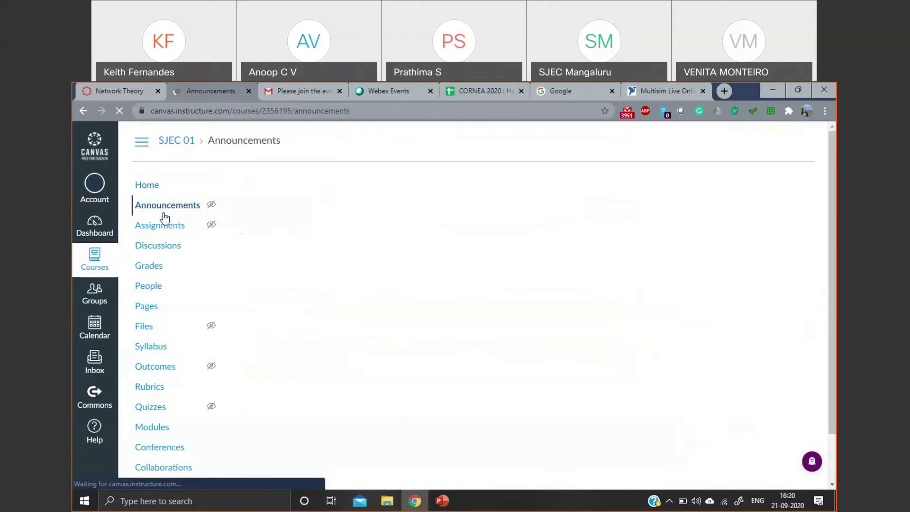
# - Start a new announcement titled 'Welcome to the Cornea 2020'
pyautogui.click(777, 186)
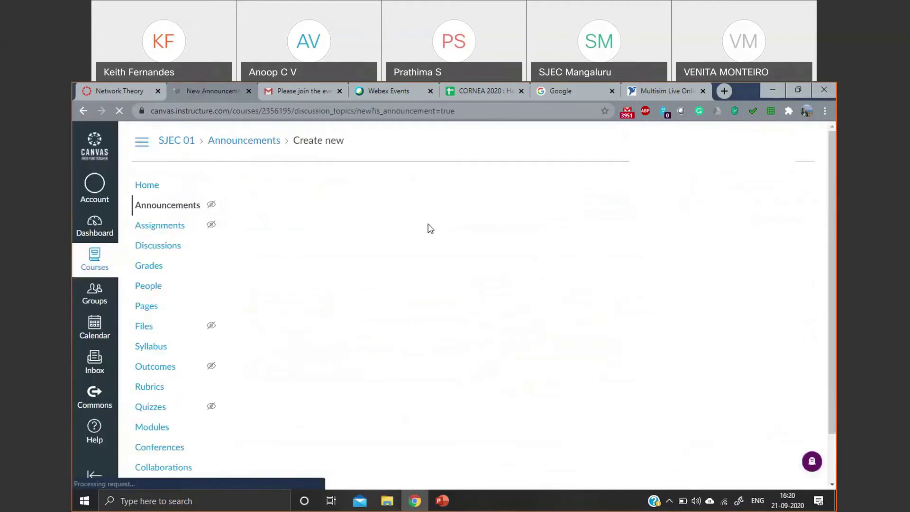
pyautogui.click(326, 182)
pyautogui.write('We')
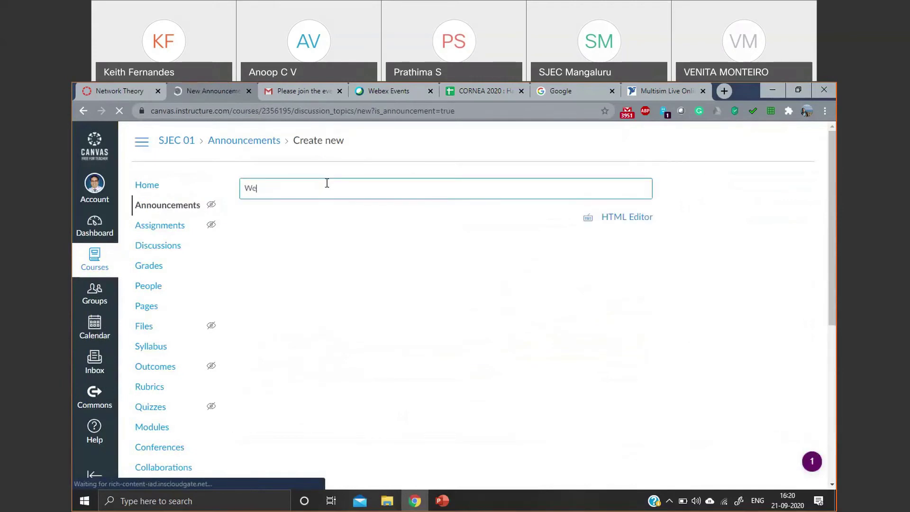
pyautogui.write('lcome to th')
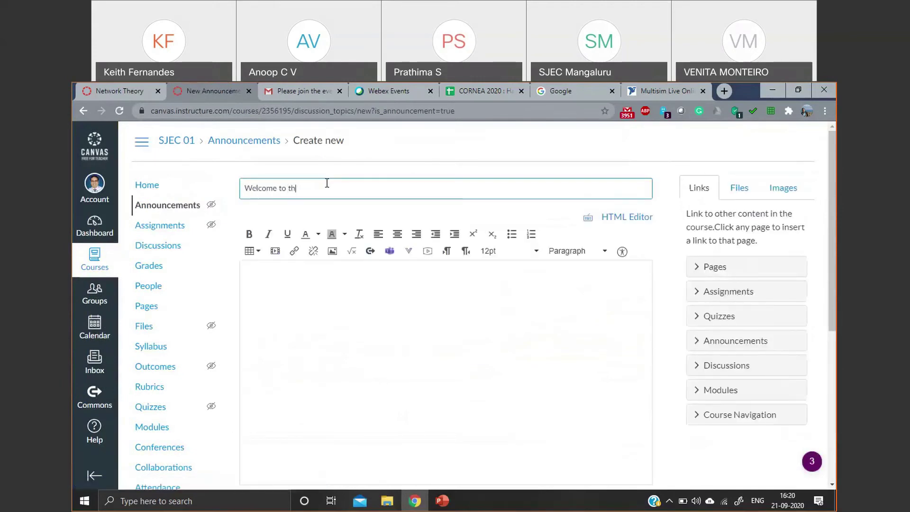
pyautogui.write('e Cornea 2020')
# - Write the announcement message 'Welcome to the course on Canvas LMS'
pyautogui.click(322, 284)
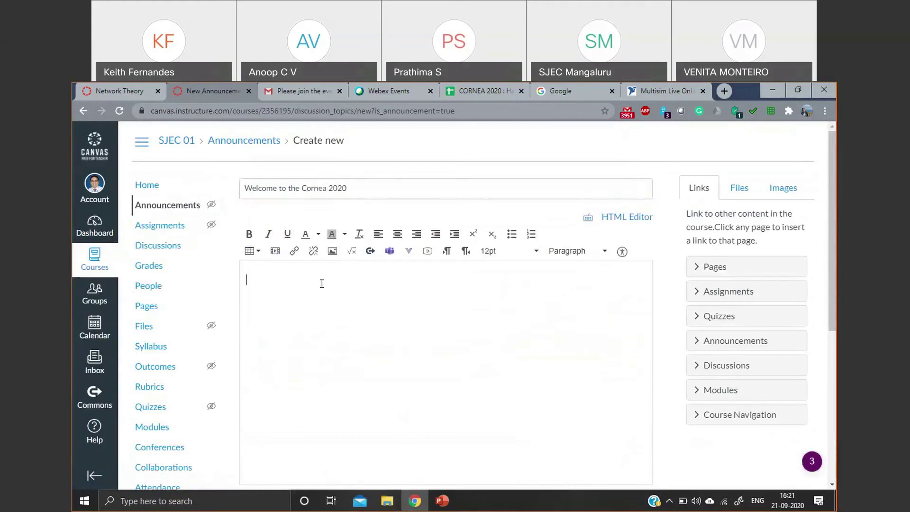
pyautogui.write('Welcome')
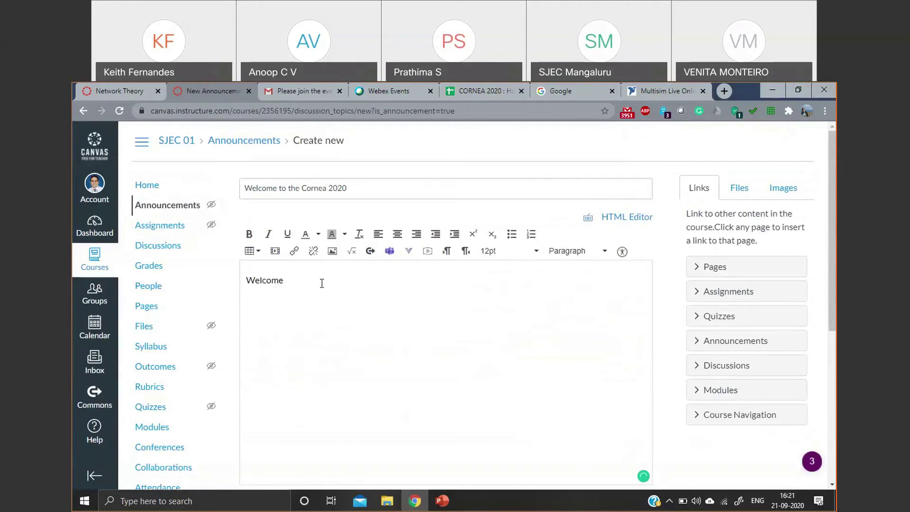
pyautogui.write(' to the course')
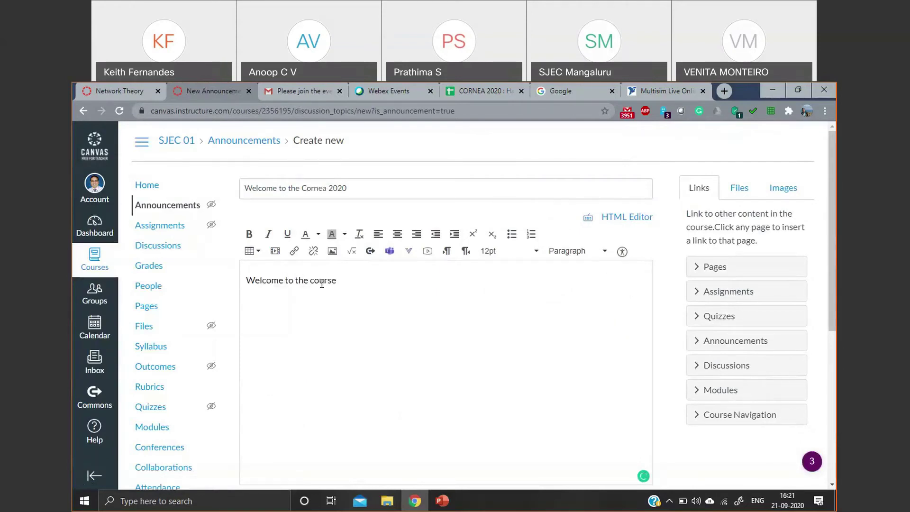
pyautogui.write(' on C')
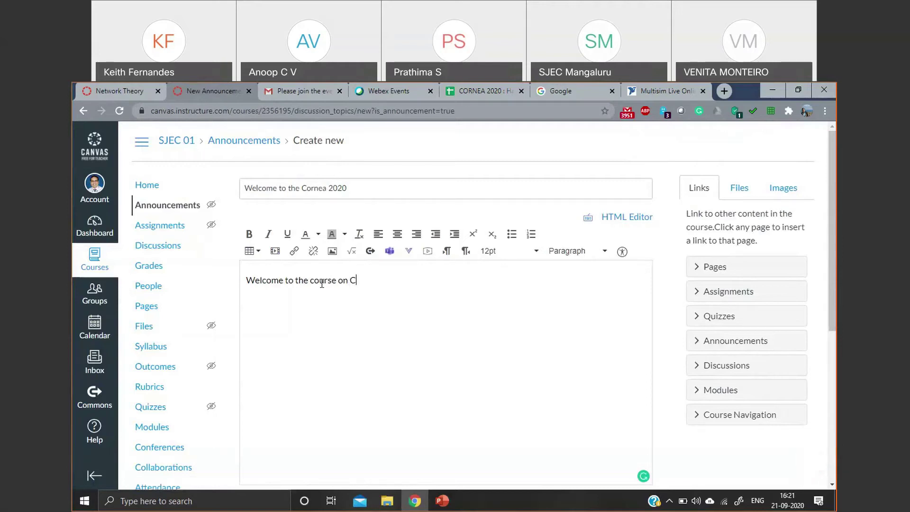
pyautogui.write('anvas LMS')
pyautogui.scroll(-2, 317, 290)
pyautogui.scroll(1, 291, 209)
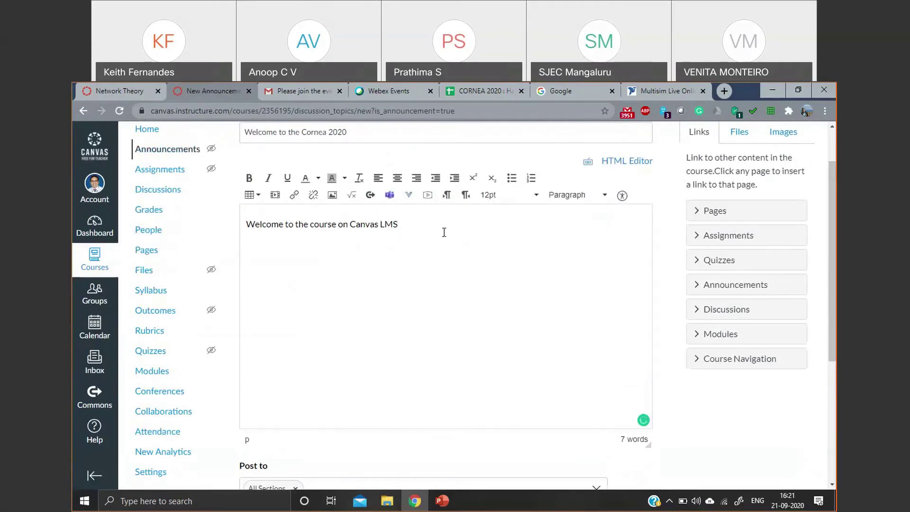
pyautogui.scroll(-5, 444, 232)
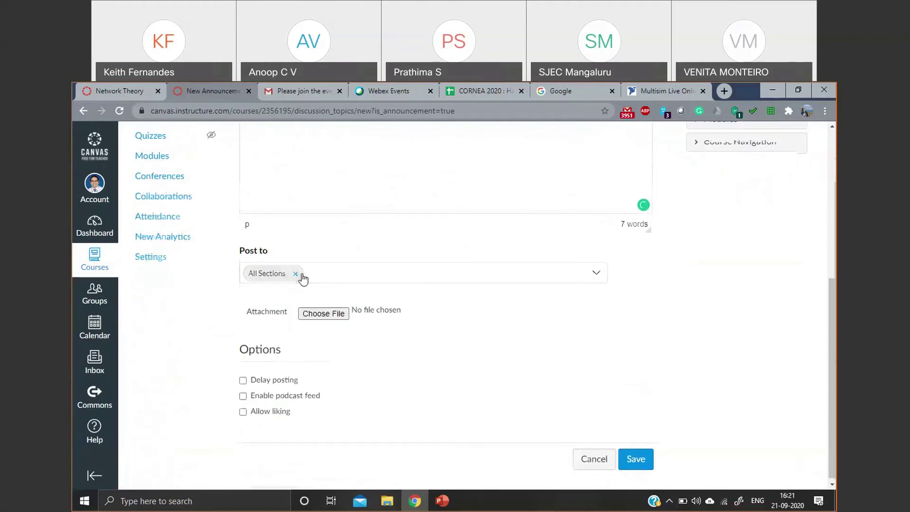
# - Keep the announcement posted to All Sections
pyautogui.scroll(5, 313, 228)
pyautogui.scroll(-4, 309, 252)
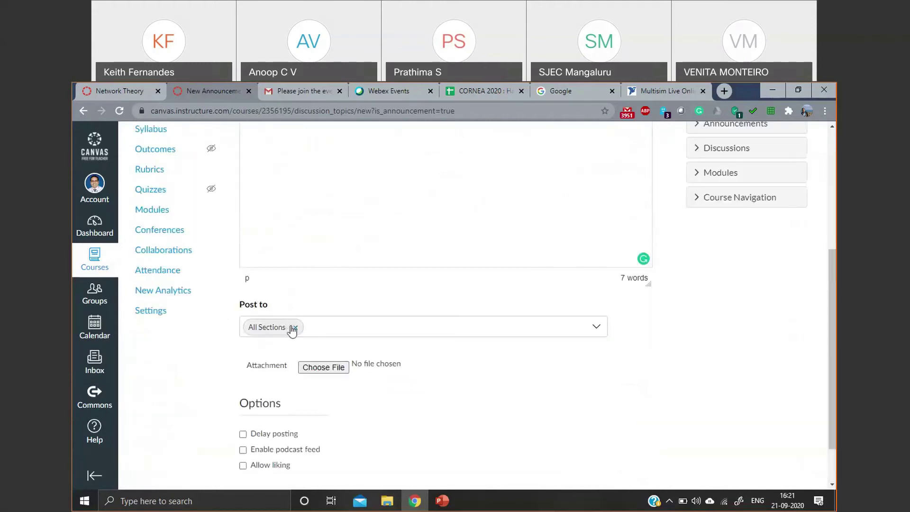
pyautogui.click(605, 328)
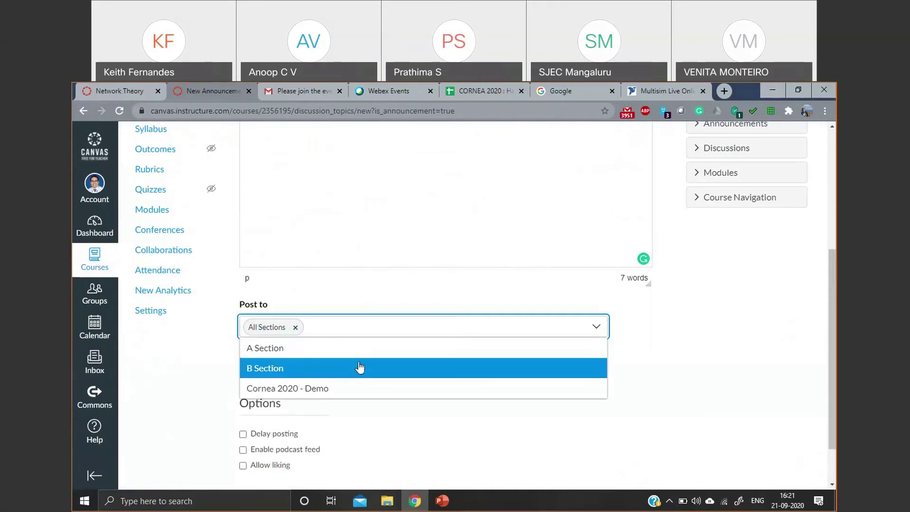
pyautogui.scroll(-1, 323, 382)
pyautogui.click(323, 376)
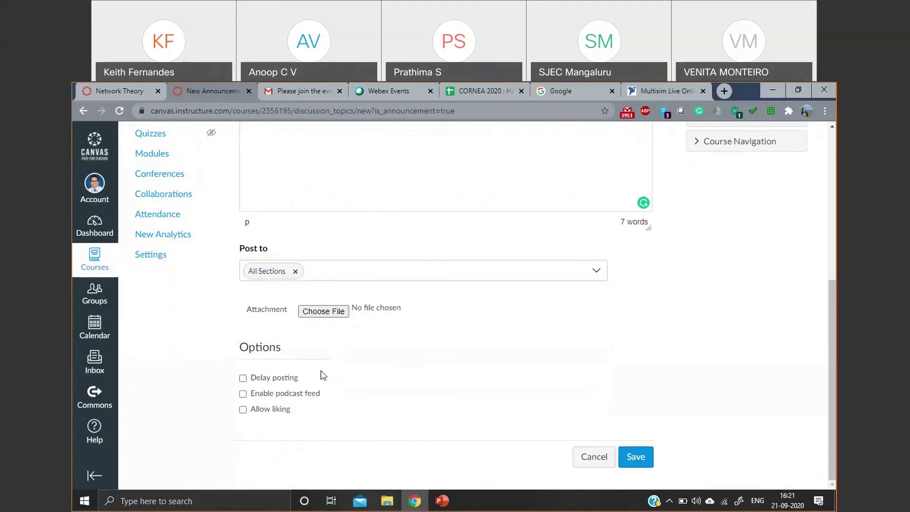
# - Delay posting until Sep 21, 2020 at 08:00 pm and save the announcement
pyautogui.click(243, 378)
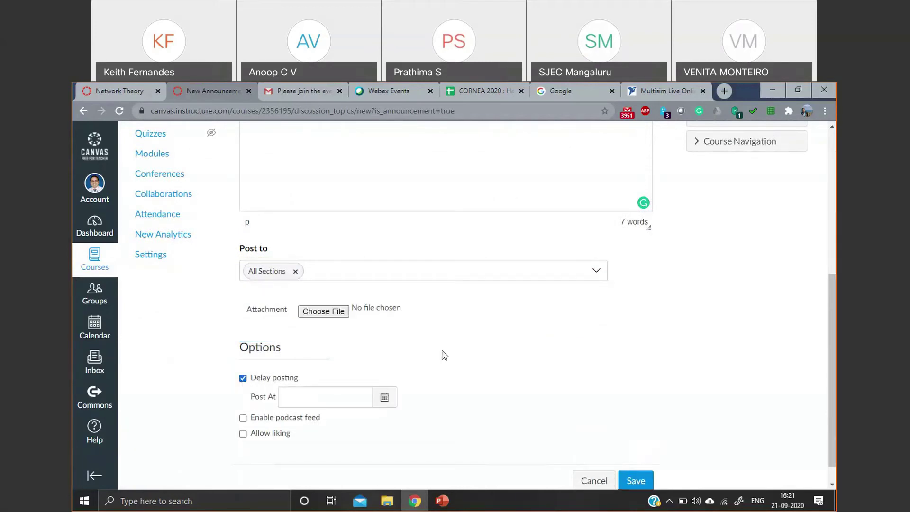
pyautogui.scroll(1, 444, 356)
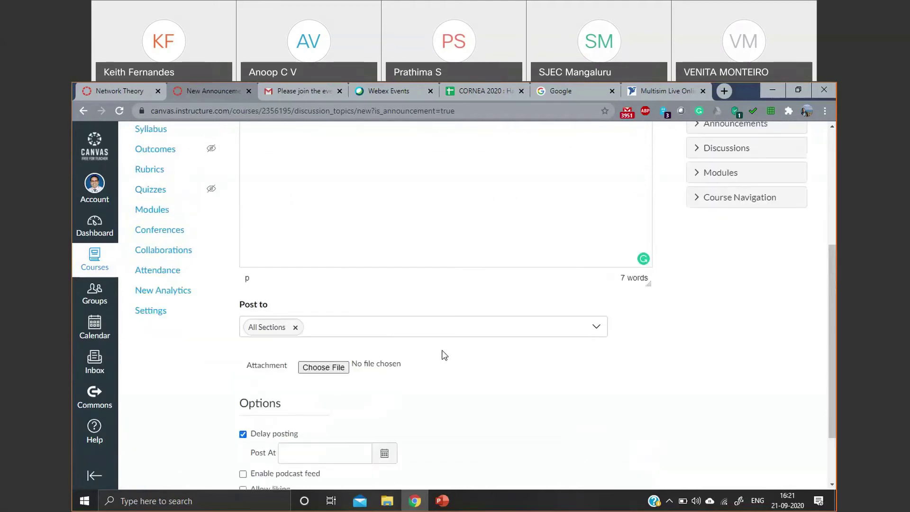
pyautogui.scroll(-2, 442, 353)
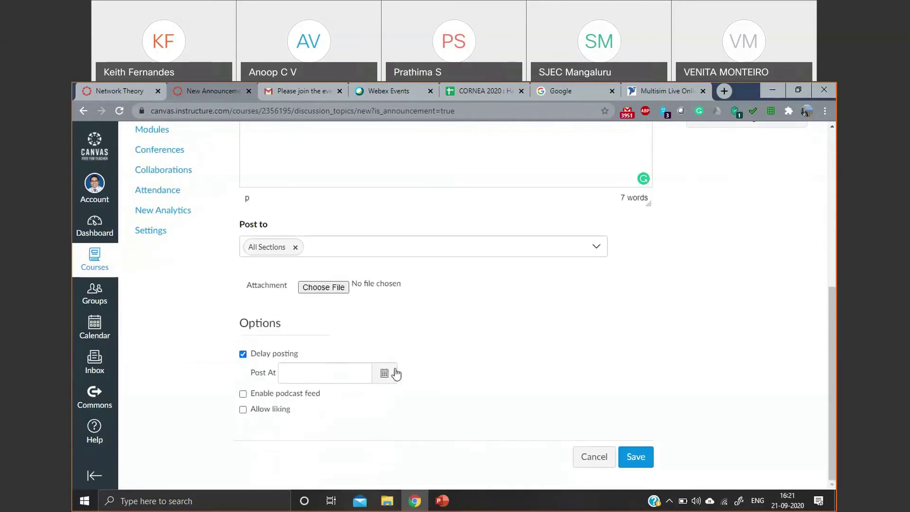
pyautogui.click(385, 374)
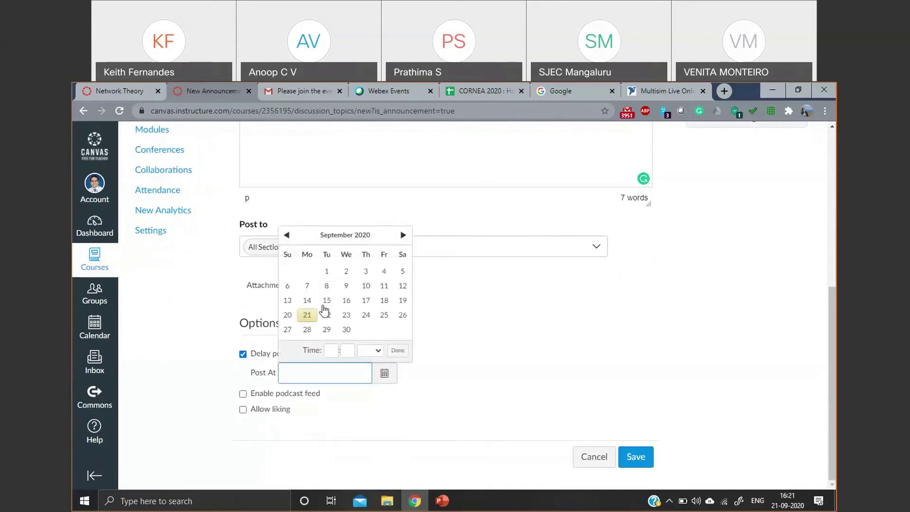
pyautogui.click(308, 315)
pyautogui.click(331, 351)
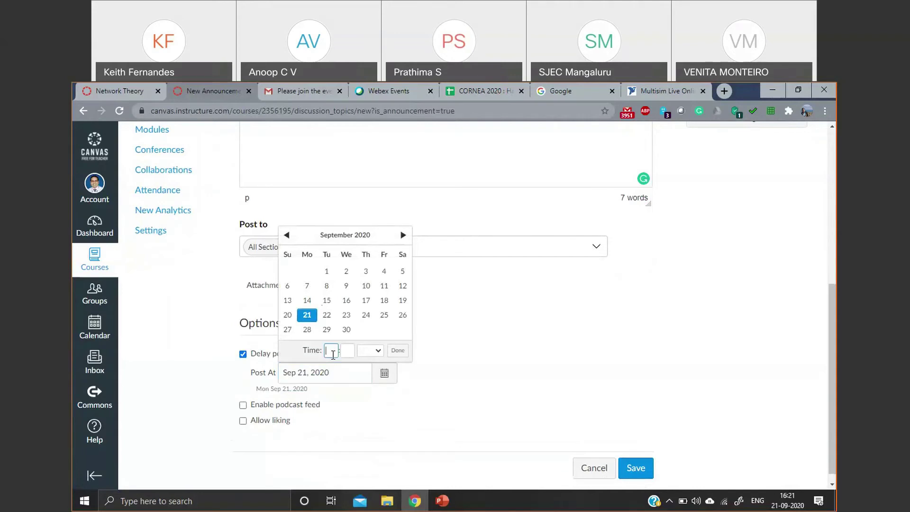
pyautogui.write('08')
pyautogui.click(348, 355)
pyautogui.write('00')
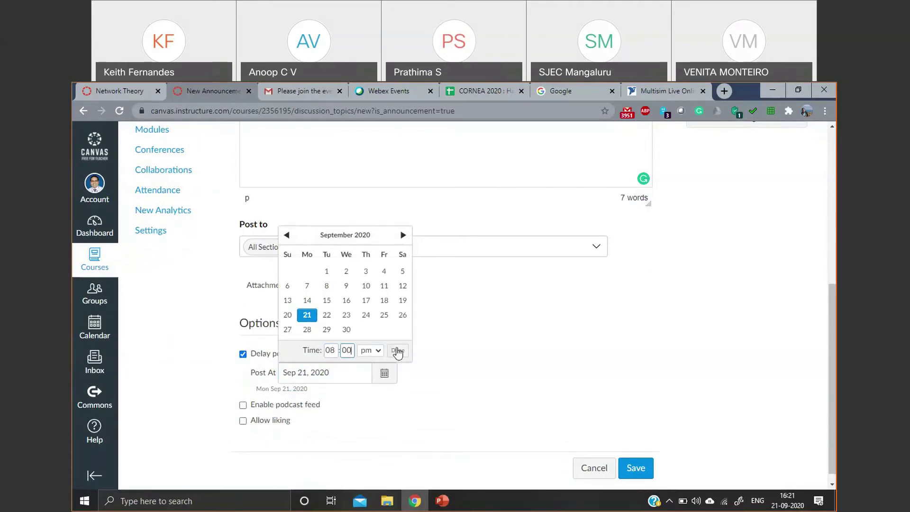
pyautogui.click(398, 351)
pyautogui.click(636, 468)
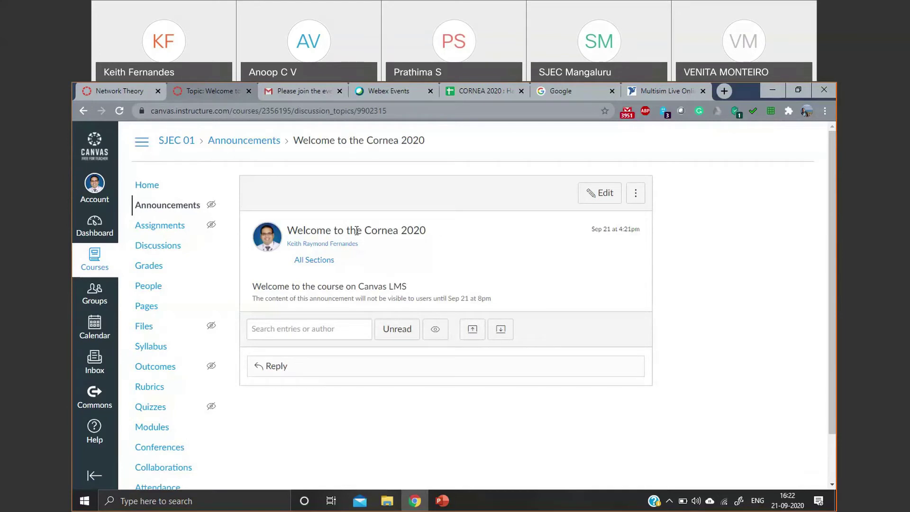
pyautogui.click(124, 92)
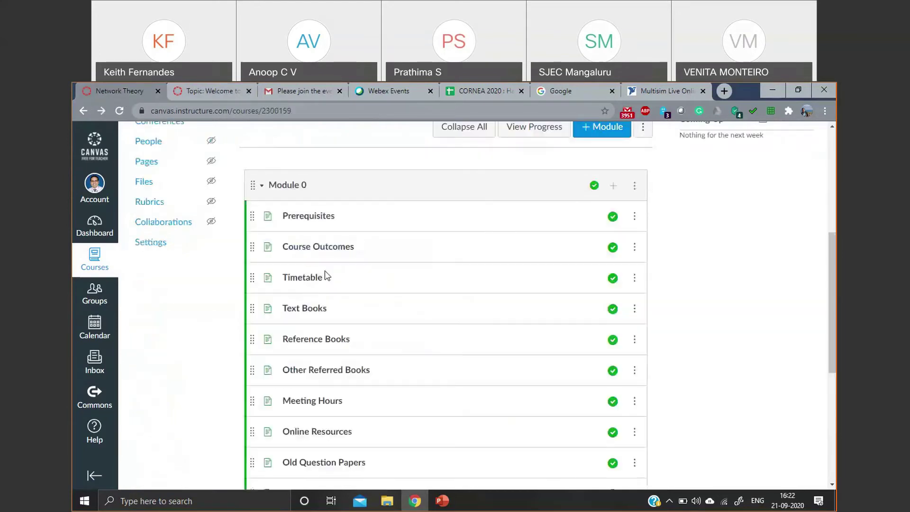
pyautogui.scroll(6, 332, 228)
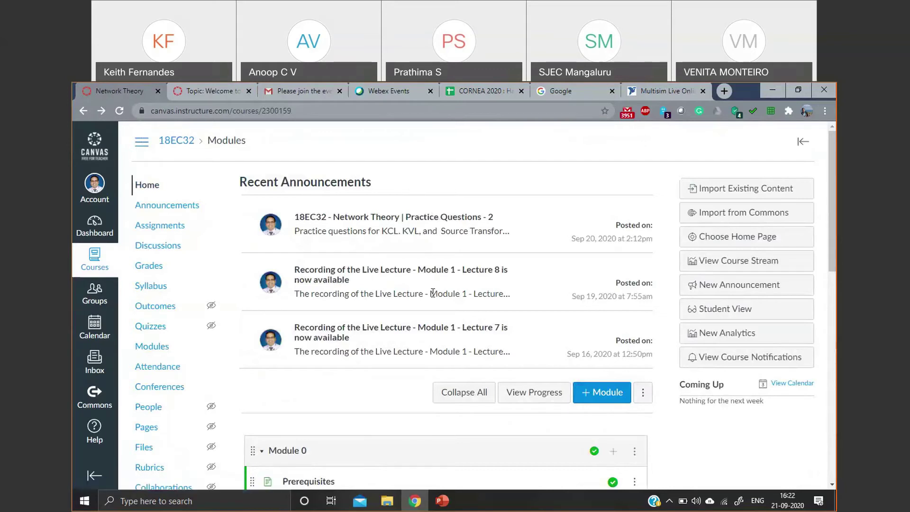
pyautogui.scroll(-1, 430, 296)
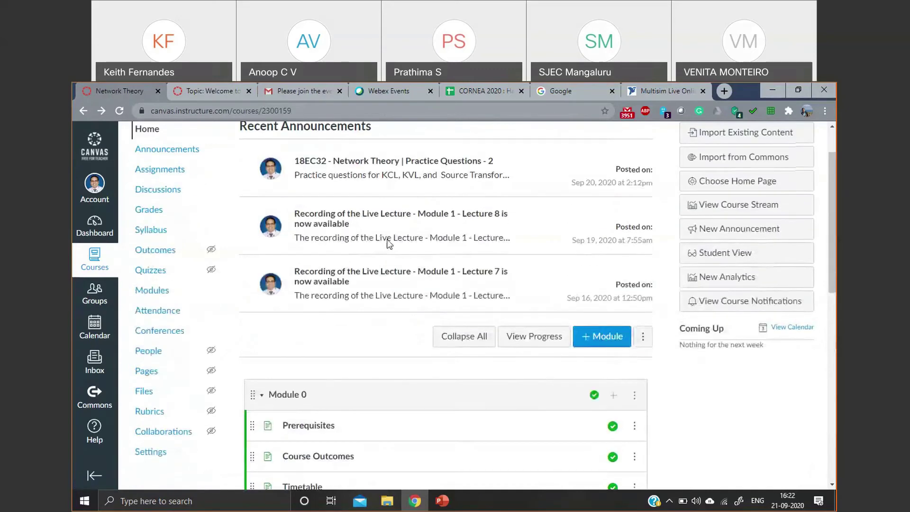
pyautogui.scroll(1, 380, 248)
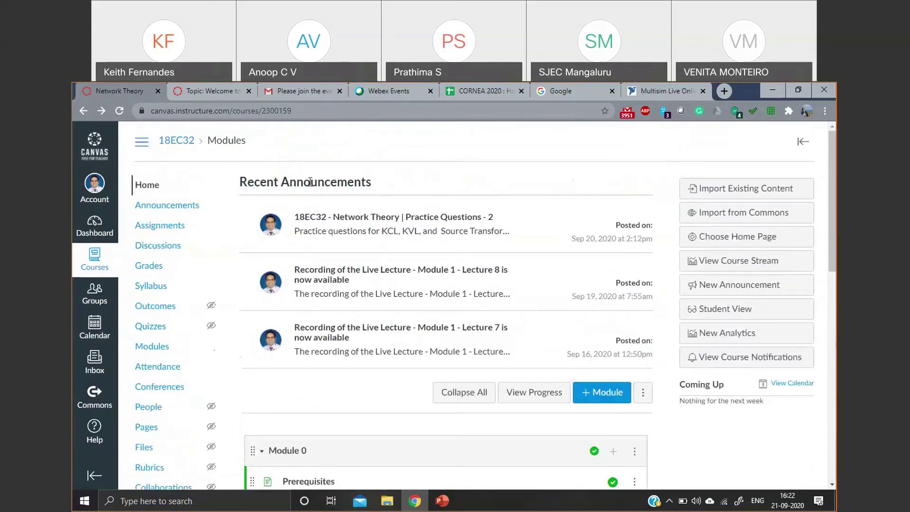
pyautogui.moveTo(241, 183); pyautogui.dragTo(387, 180)
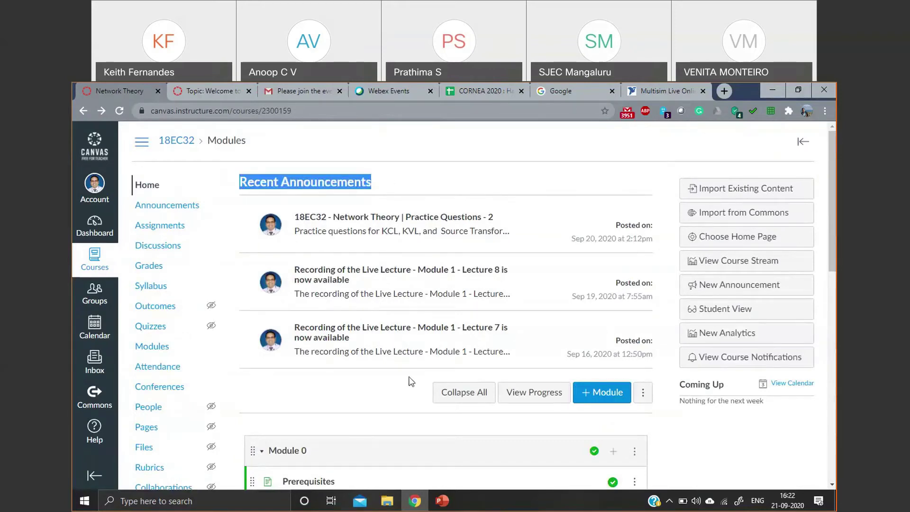
pyautogui.scroll(-7, 402, 233)
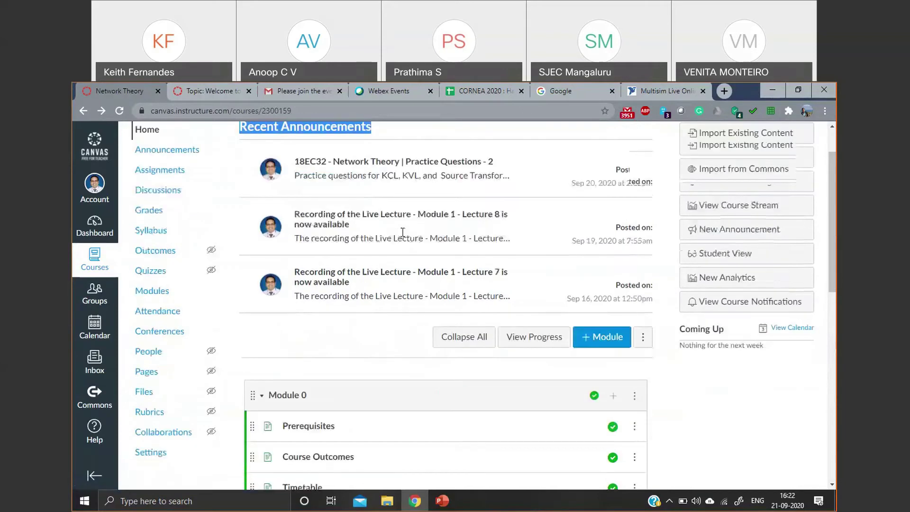
pyautogui.scroll(10, 402, 233)
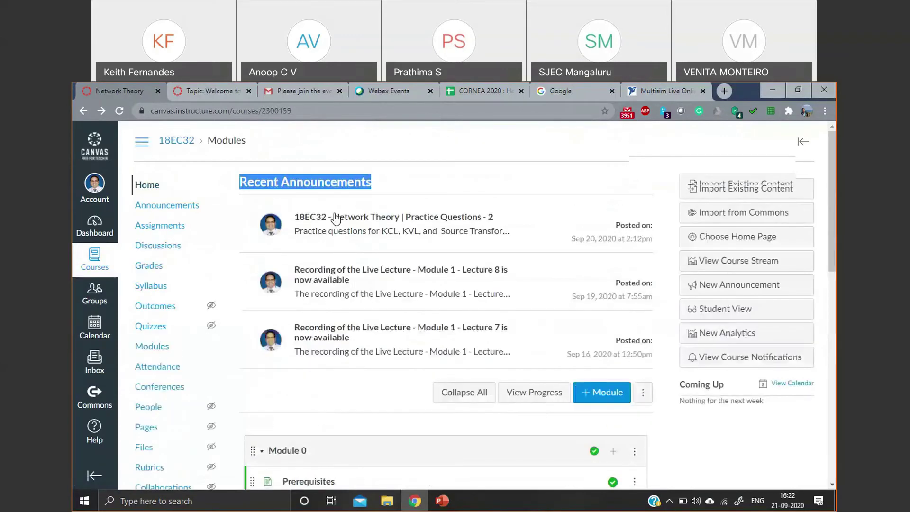
pyautogui.click(213, 92)
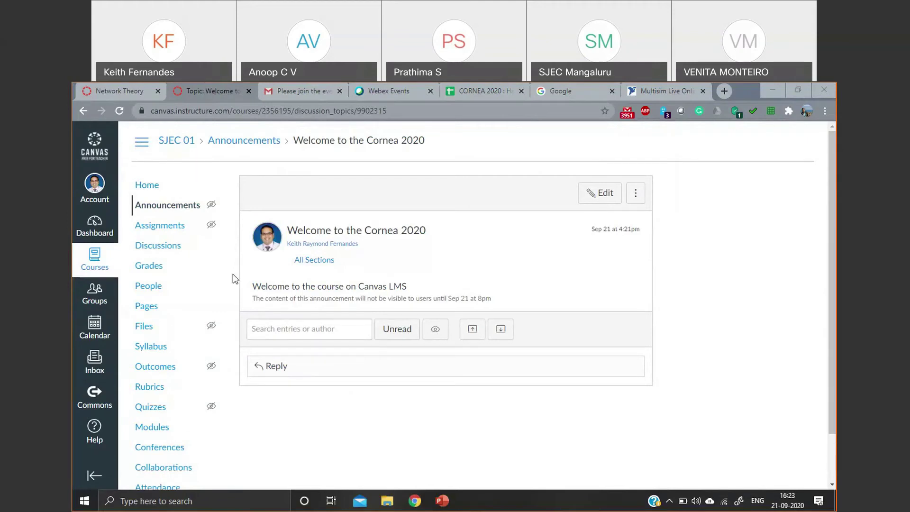
# - Open the SJEC 01 home page and switch to Student View to preview Module 0
pyautogui.scroll(-1, 168, 312)
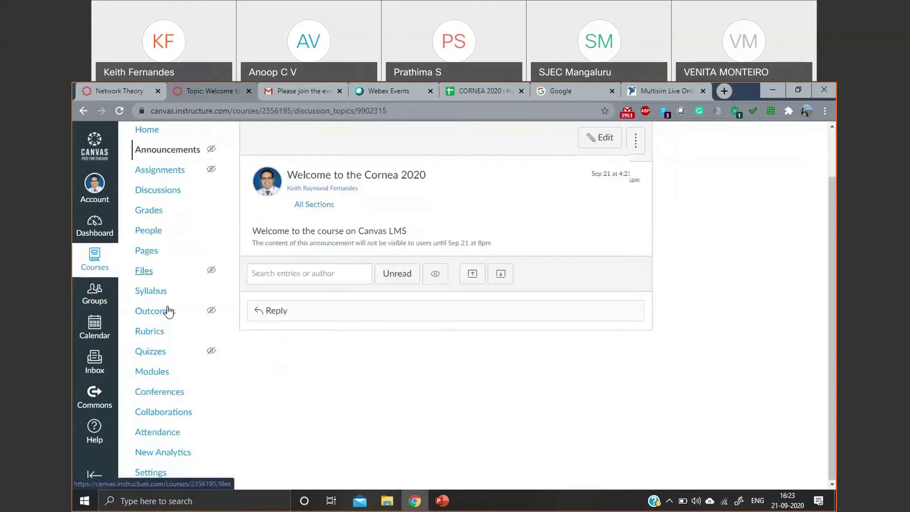
pyautogui.scroll(1, 579, 319)
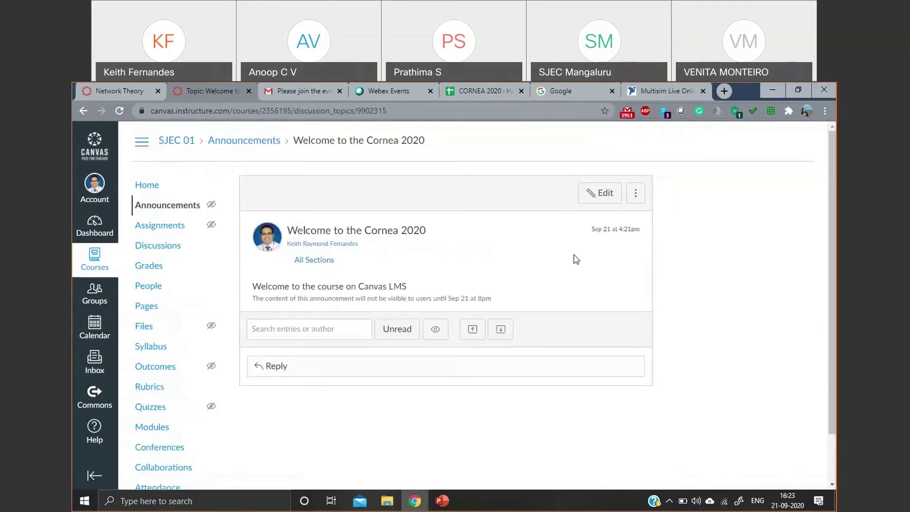
pyautogui.moveTo(209, 327)
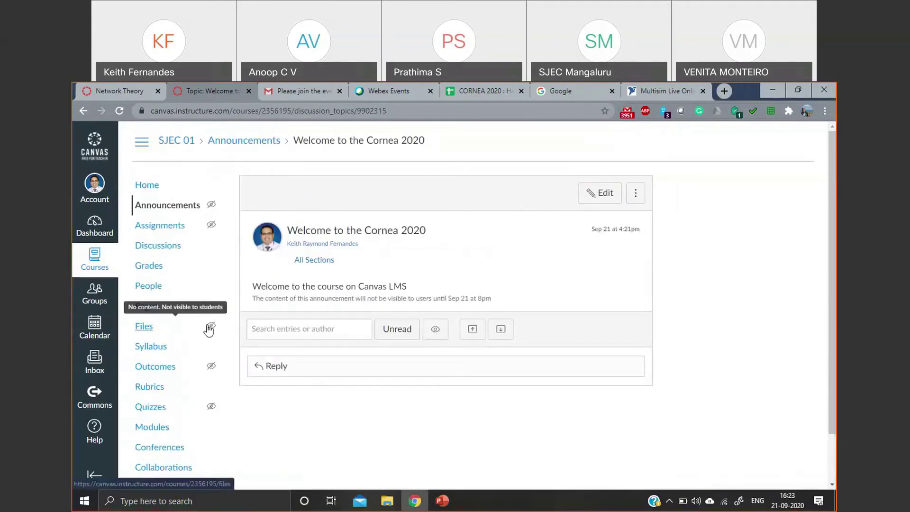
pyautogui.scroll(-1, 210, 327)
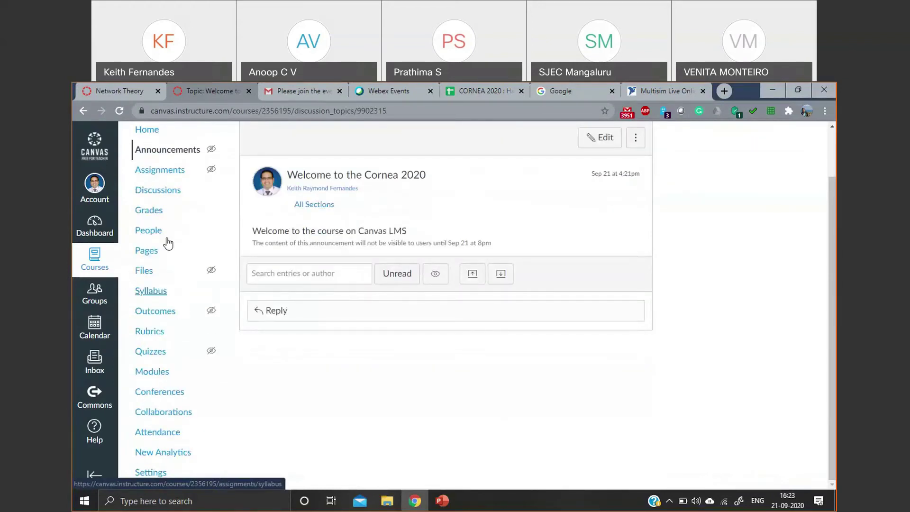
pyautogui.scroll(1, 161, 223)
pyautogui.click(148, 186)
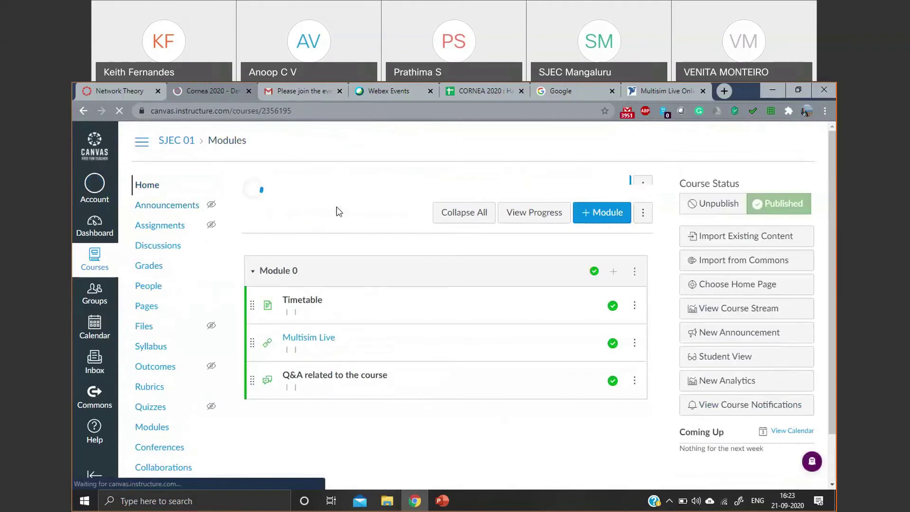
pyautogui.click(737, 358)
pyautogui.scroll(-1, 454, 283)
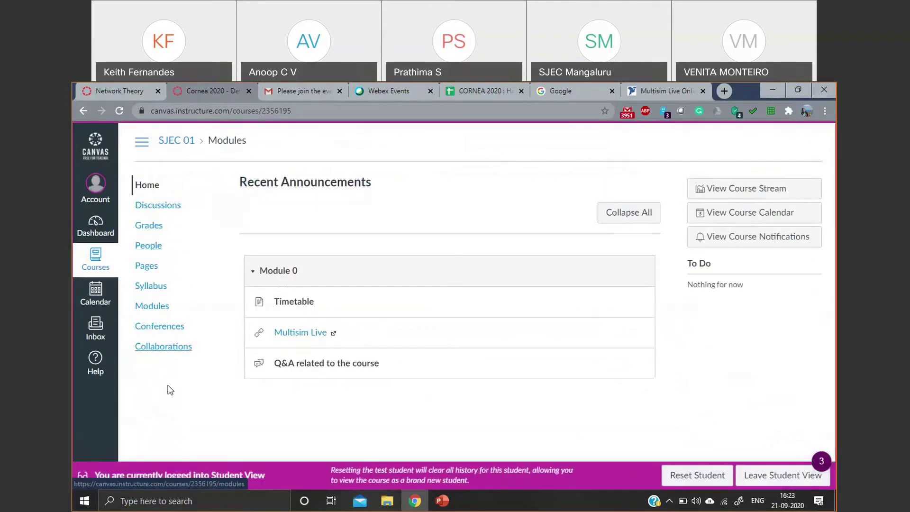
pyautogui.click(781, 483)
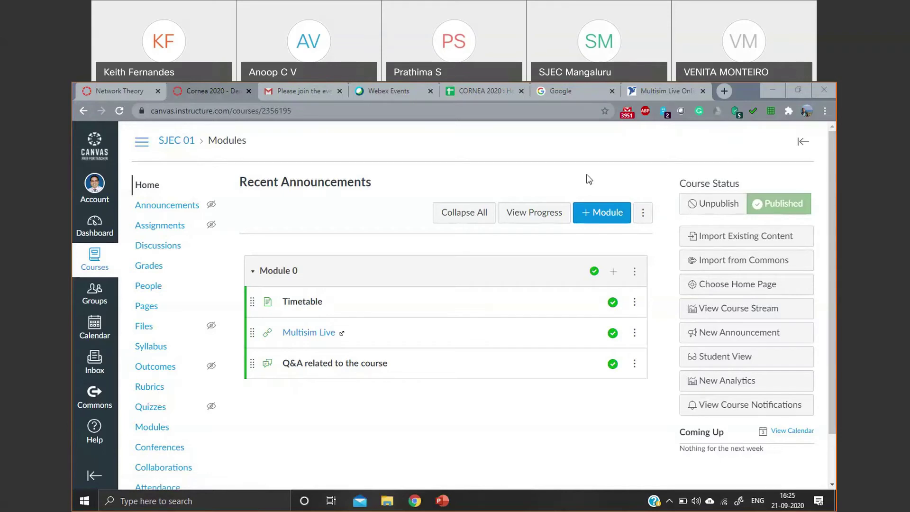
pyautogui.click(576, 92)
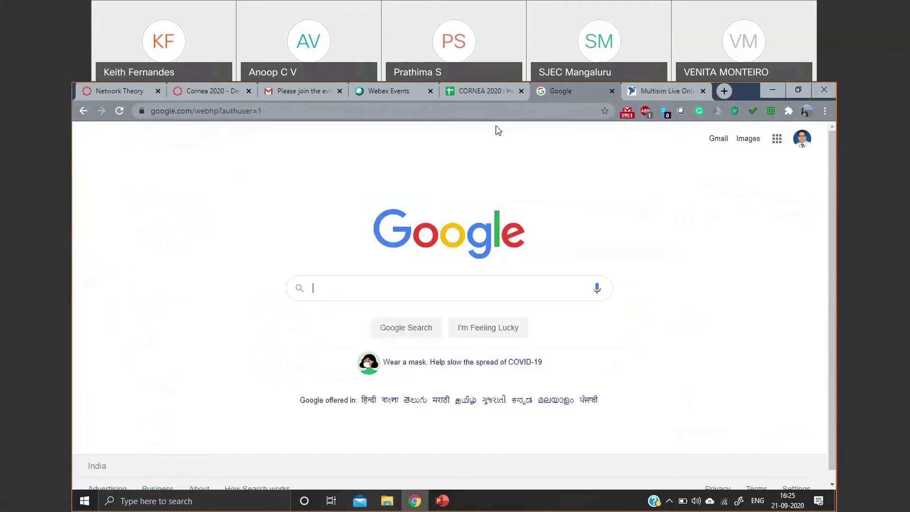
pyautogui.moveTo(441, 502)
pyautogui.click(208, 86)
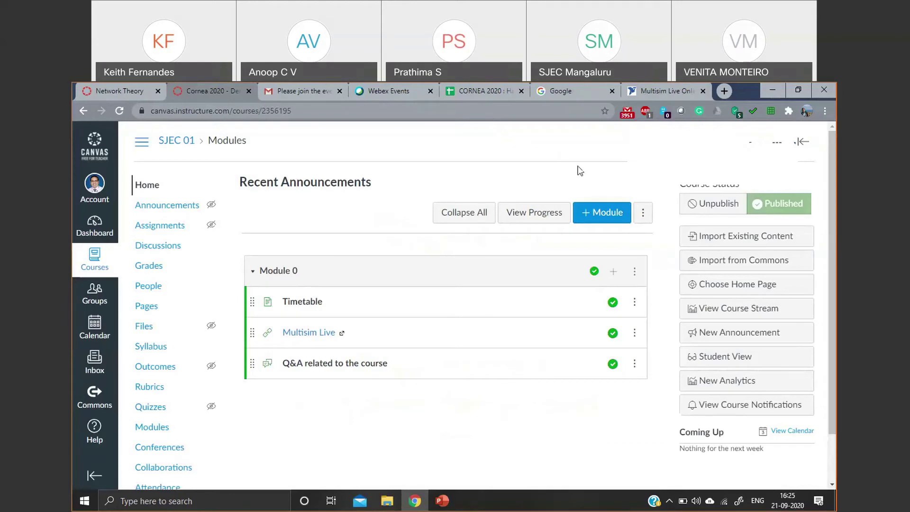
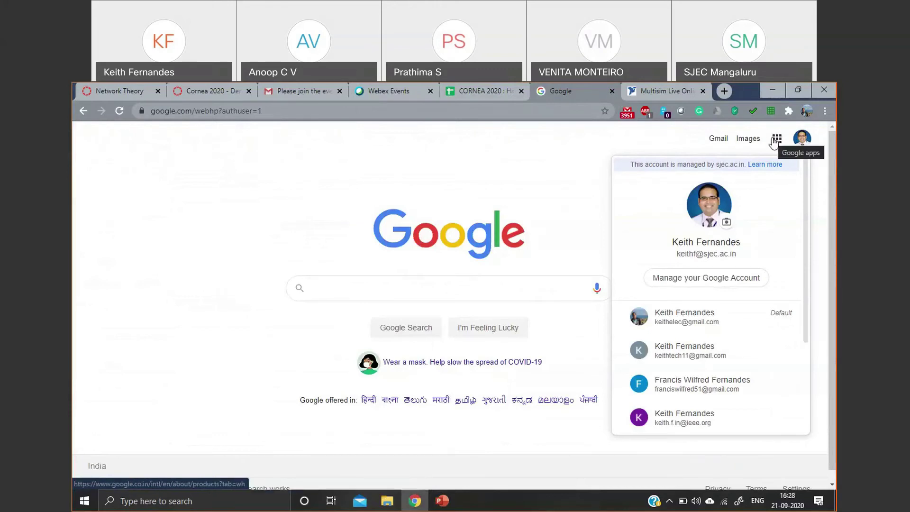
# - Open Google Calendar from the apps grid and create an event titled 'Cornea 2020' in the full editor
pyautogui.click(776, 140)
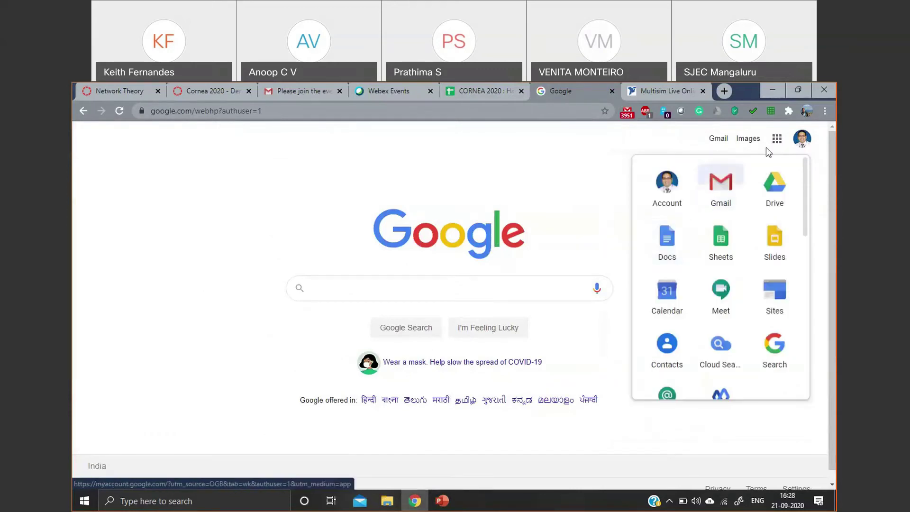
pyautogui.click(678, 300)
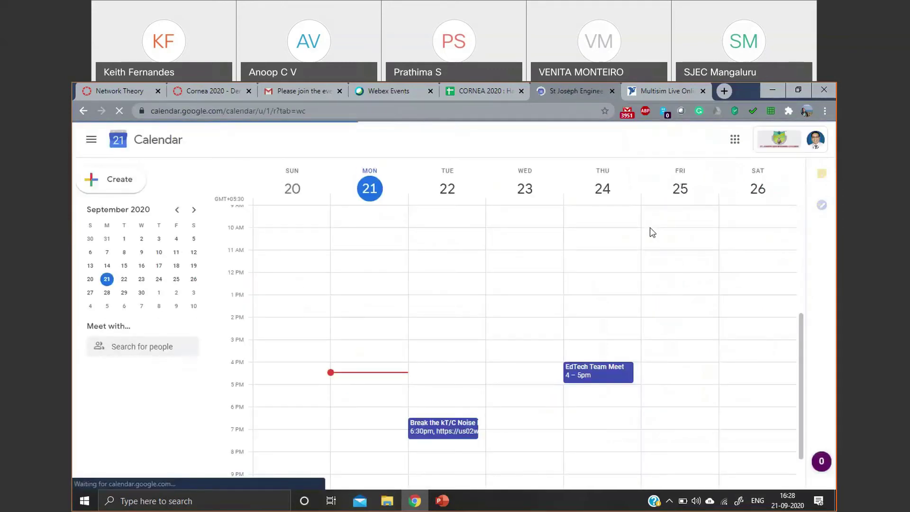
pyautogui.scroll(-1, 378, 343)
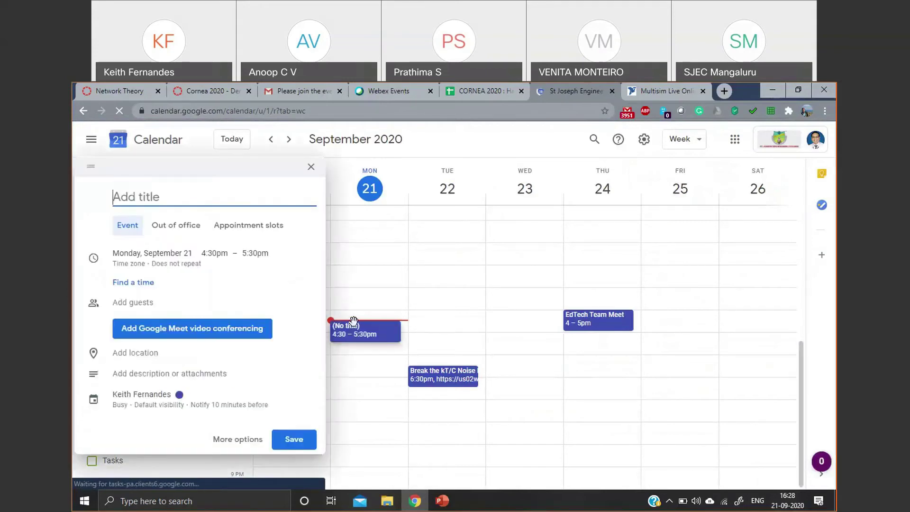
pyautogui.write('Cornea ')
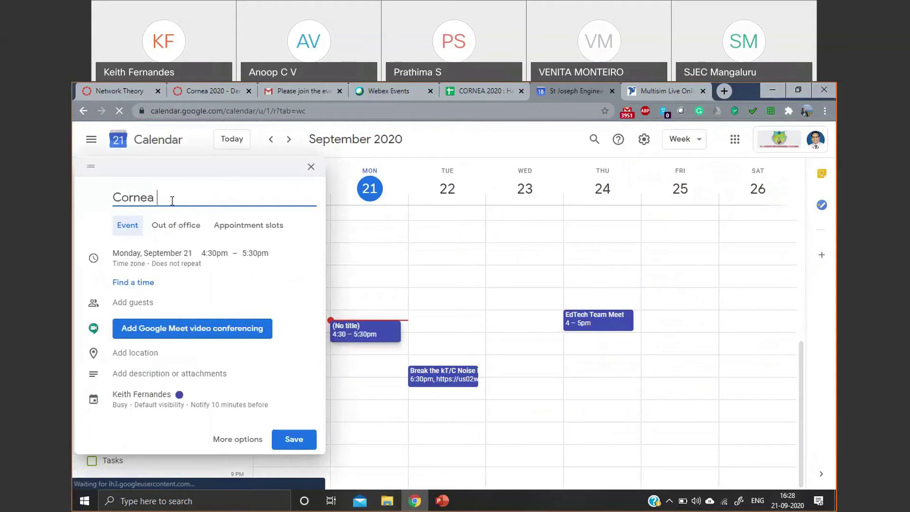
pyautogui.write('2020')
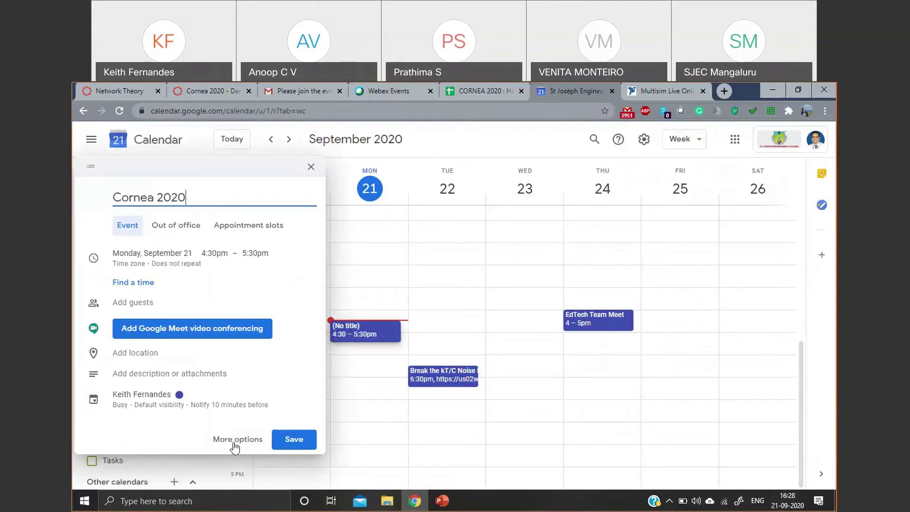
pyautogui.click(234, 441)
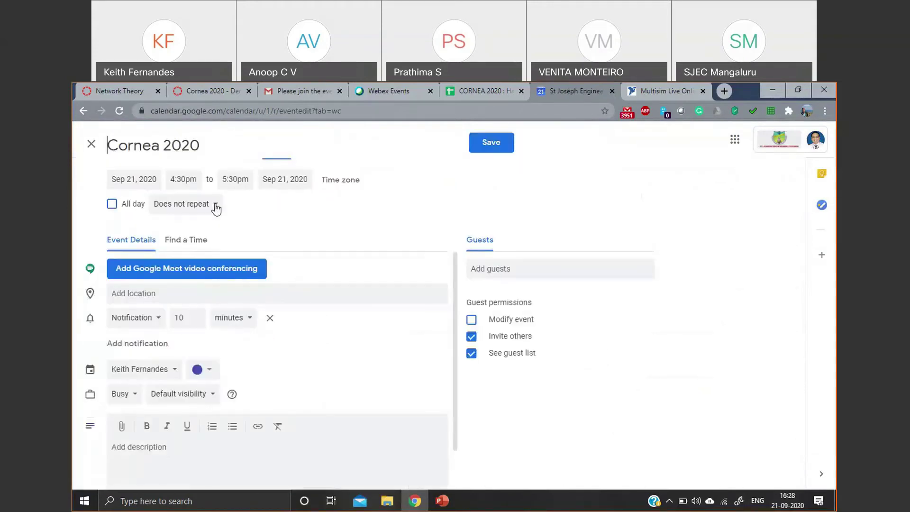
pyautogui.click(151, 179)
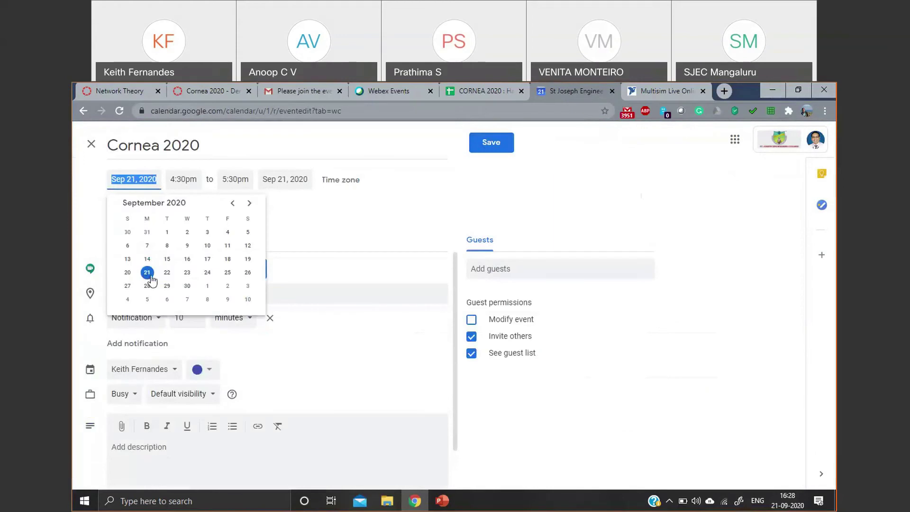
# - Keep the date as Sep 21, set the end time to 5:00pm, and add Google Meet conferencing
pyautogui.click(147, 274)
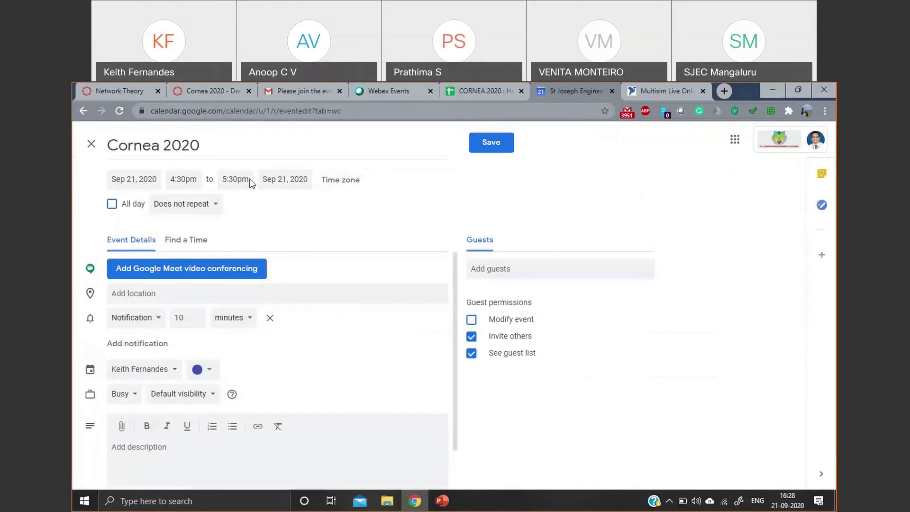
pyautogui.click(235, 180)
pyautogui.scroll(1, 254, 208)
pyautogui.click(255, 247)
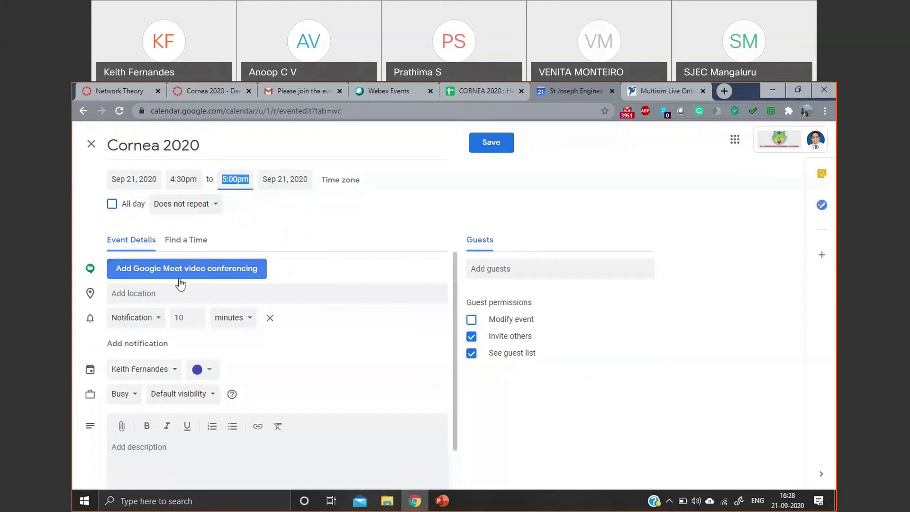
pyautogui.click(246, 267)
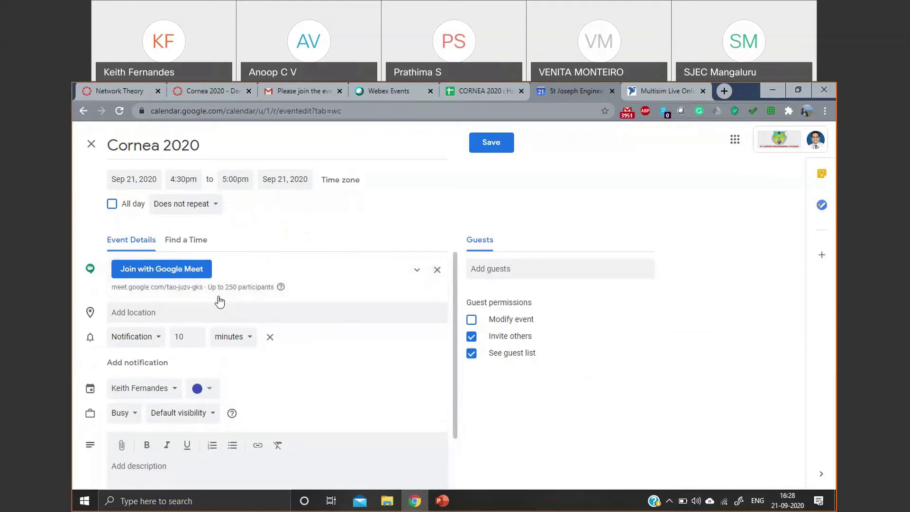
# - Add a second 10-minute notification reminder, then move into the guests field
pyautogui.scroll(-1, 213, 353)
pyautogui.scroll(1, 128, 339)
pyautogui.click(151, 363)
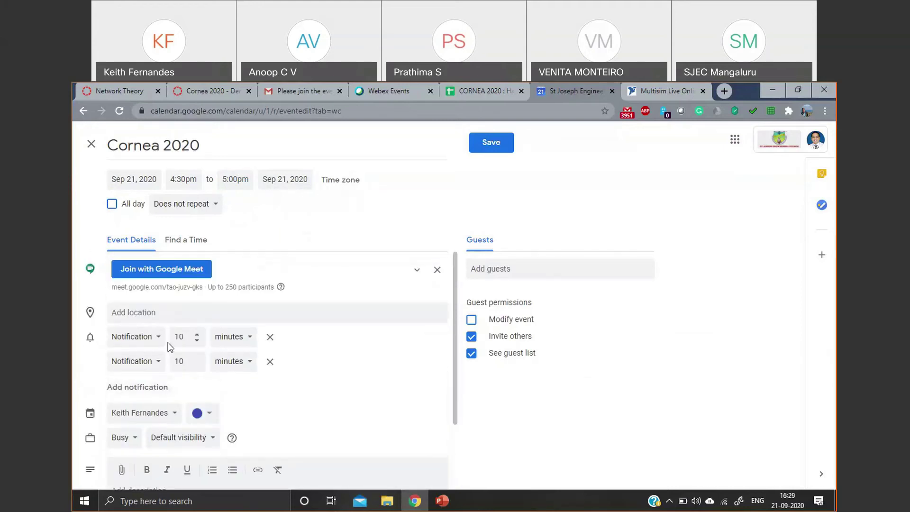
pyautogui.click(161, 342)
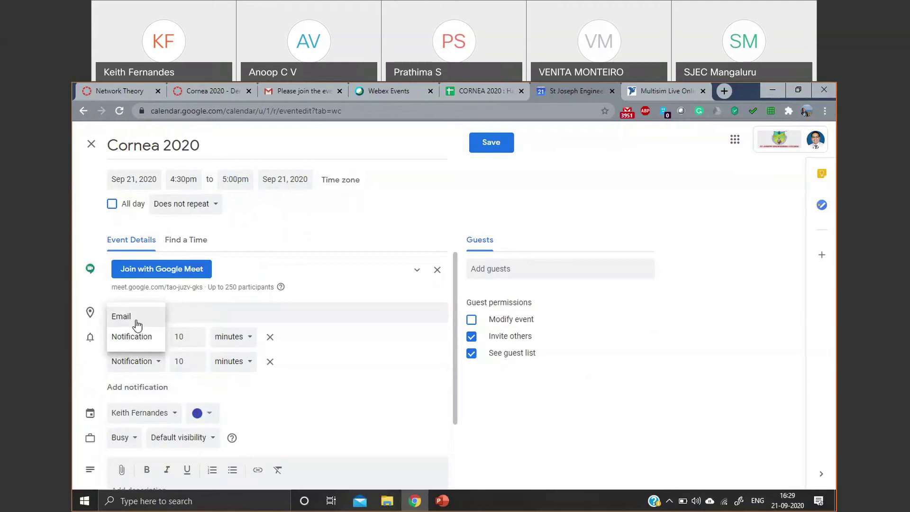
pyautogui.click(128, 349)
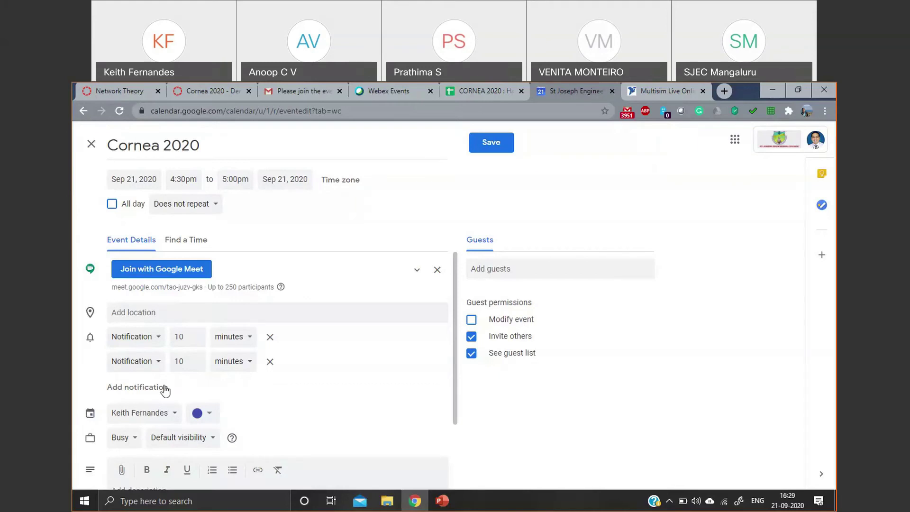
pyautogui.scroll(-2, 163, 387)
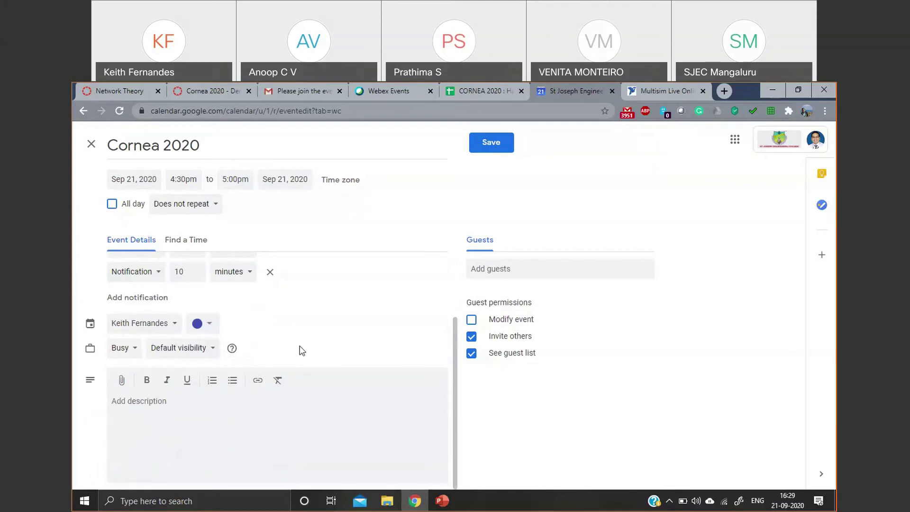
pyautogui.scroll(2, 299, 351)
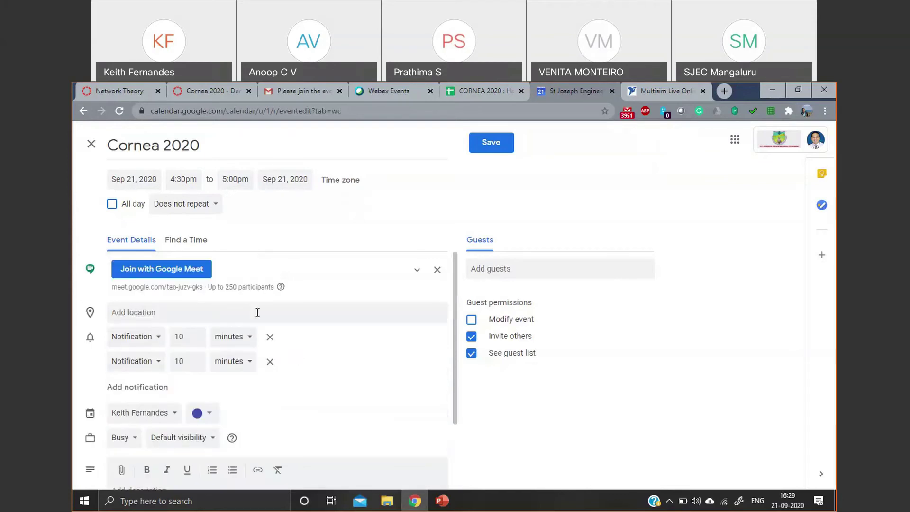
pyautogui.scroll(-2, 252, 315)
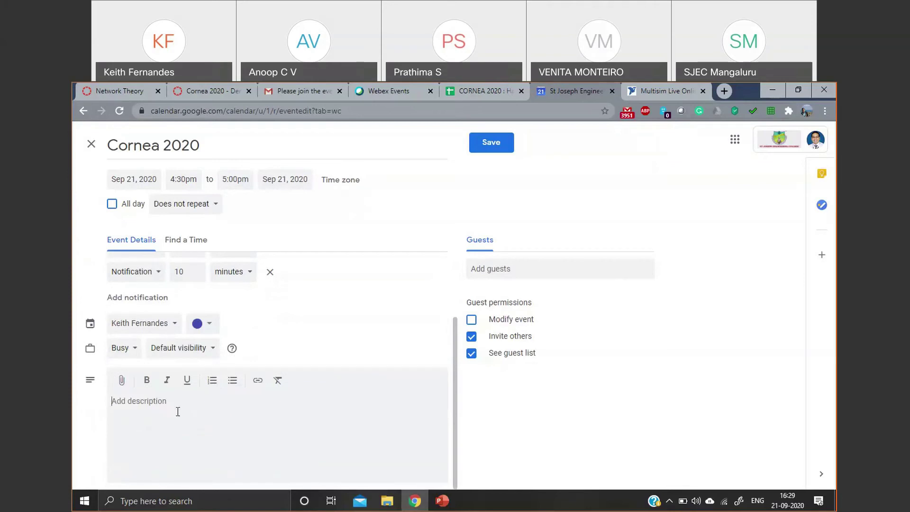
pyautogui.click(502, 266)
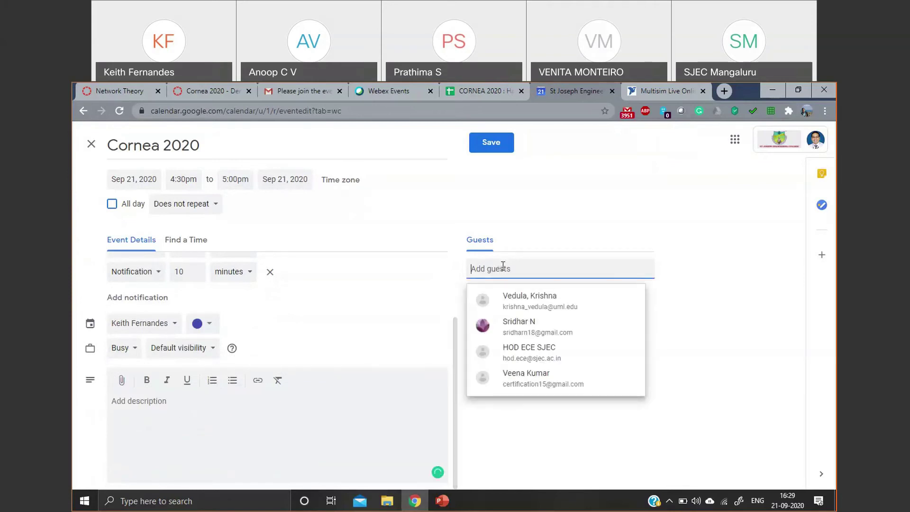
# - Paste the guest e-mail list into the guests field and try to add the addresses
pyautogui.rightClick(503, 267)
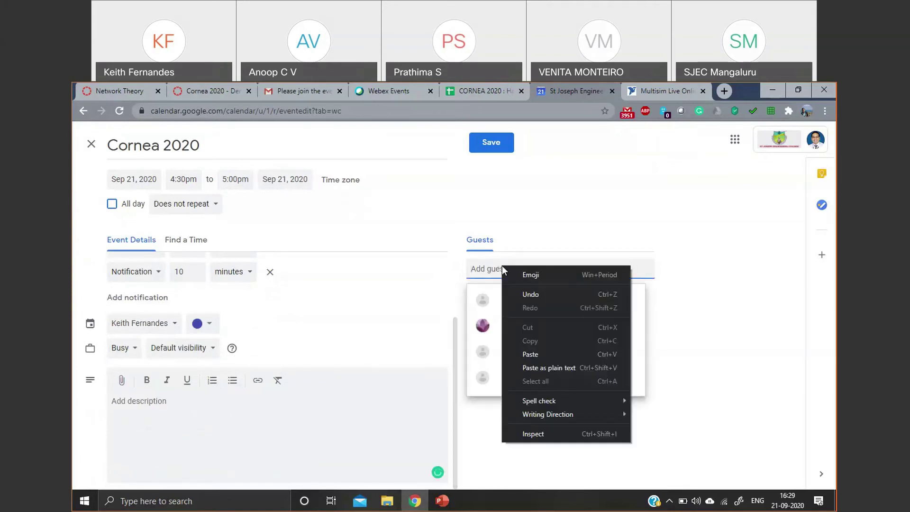
pyautogui.click(527, 355)
pyautogui.click(749, 360)
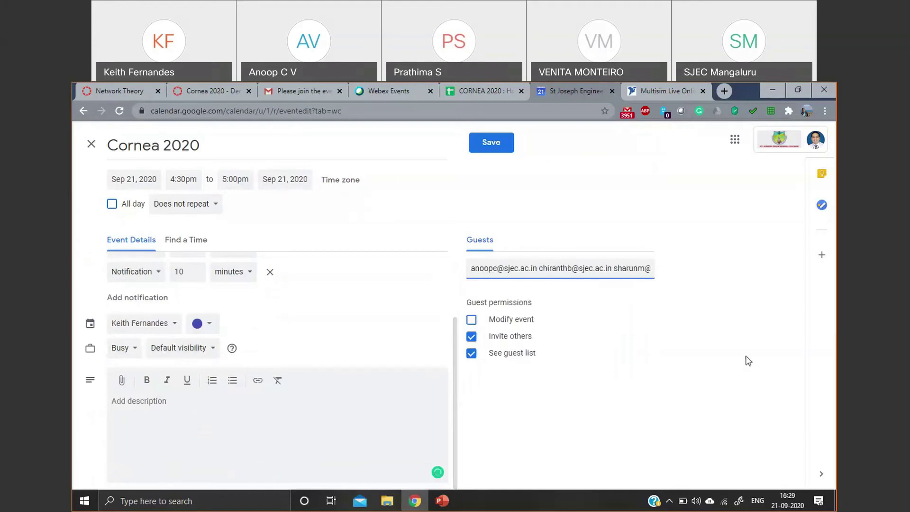
pyautogui.click(599, 272)
pyautogui.press('Return')
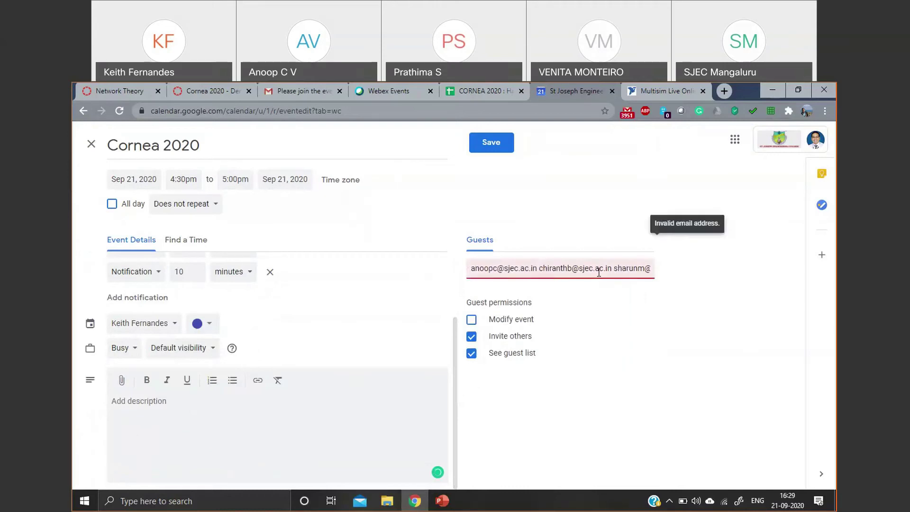
pyautogui.moveTo(618, 268); pyautogui.dragTo(644, 267)
pyautogui.click(634, 268)
pyautogui.hotkey('ctrl', 'a')
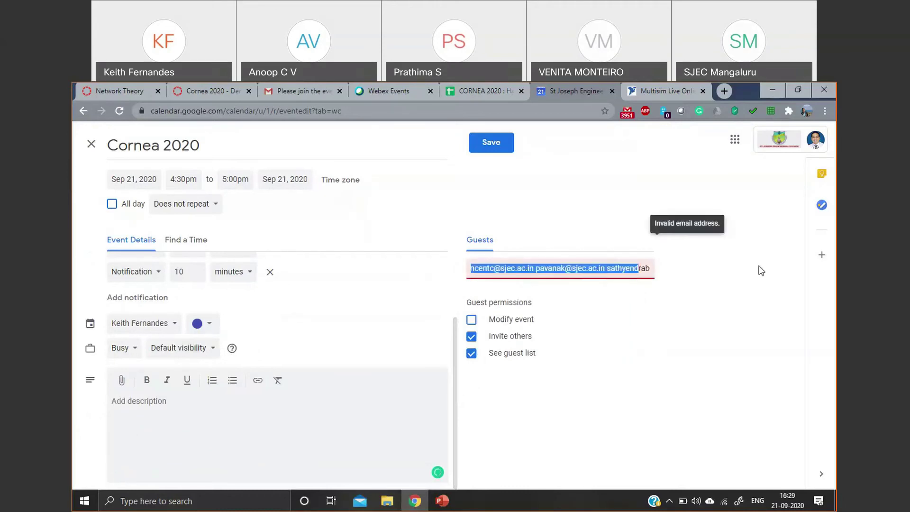
pyautogui.click(606, 262)
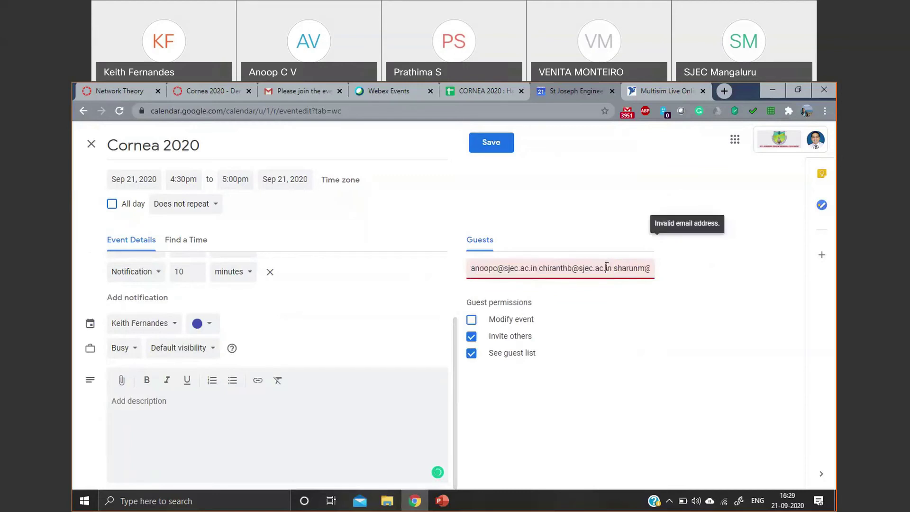
pyautogui.press('End')
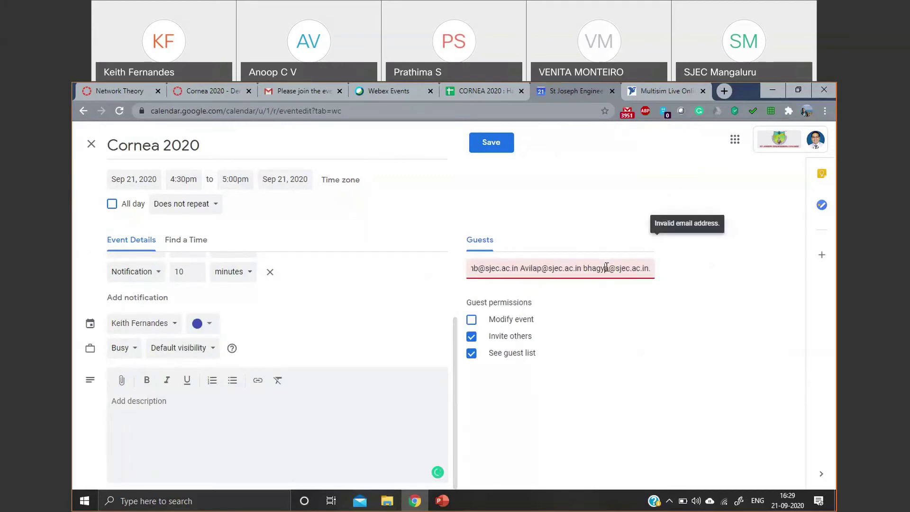
pyautogui.doubleClick(606, 268)
pyautogui.doubleClick(606, 269)
pyautogui.press('End')
# - Discard the draft, start a fresh 'Cornea 2020' event, and switch to the responses spreadsheet
pyautogui.click(86, 148)
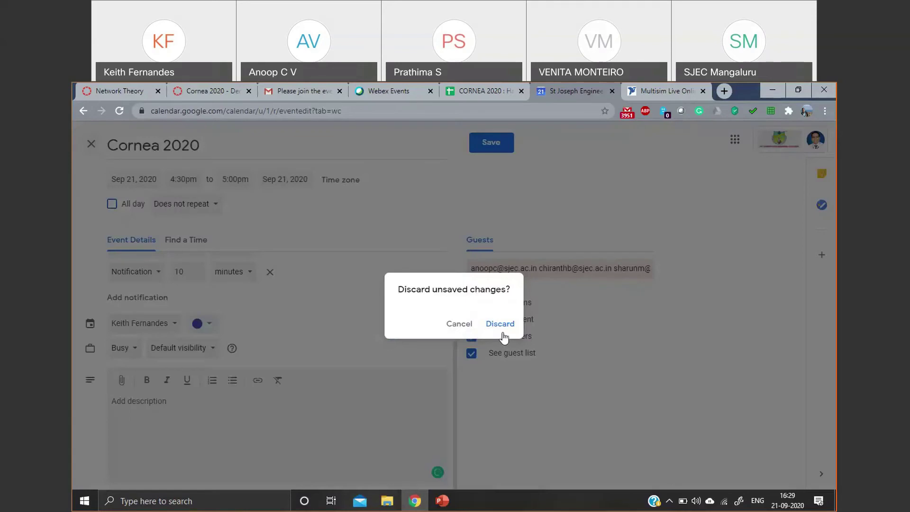
pyautogui.click(499, 326)
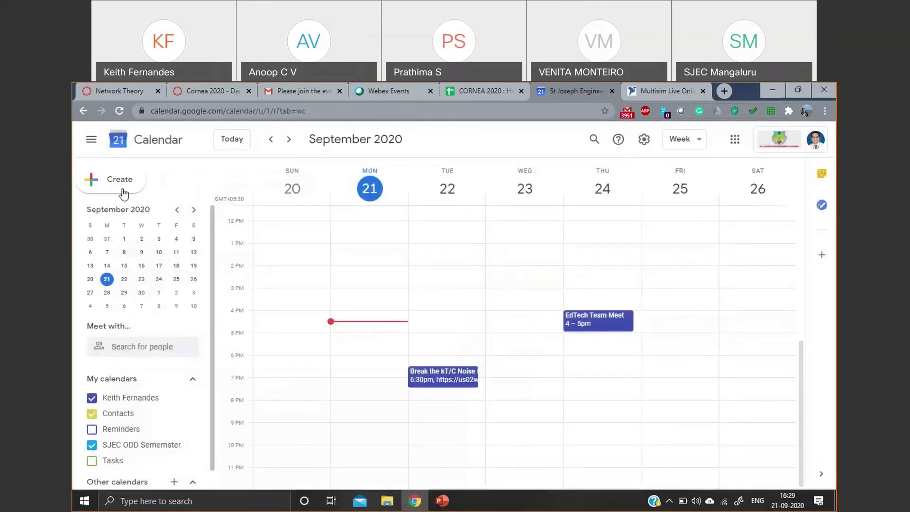
pyautogui.click(123, 186)
pyautogui.write('Corne')
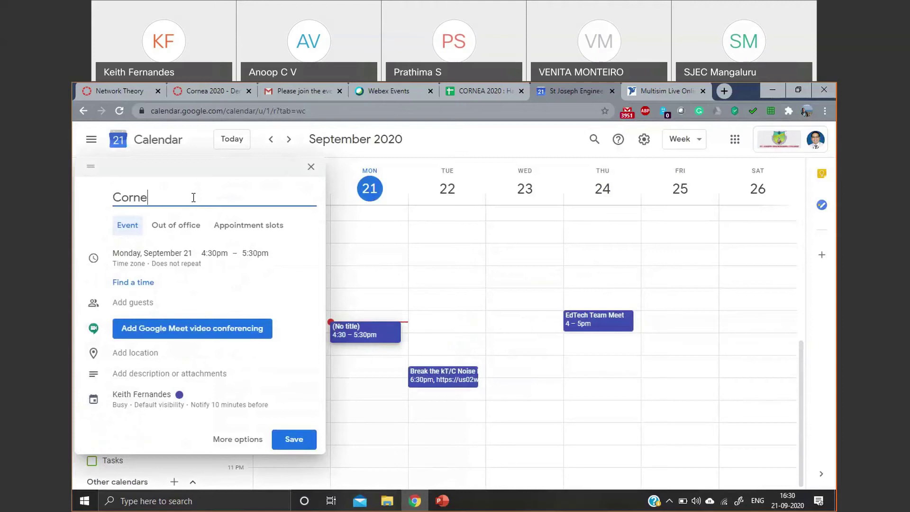
pyautogui.write('a 2020')
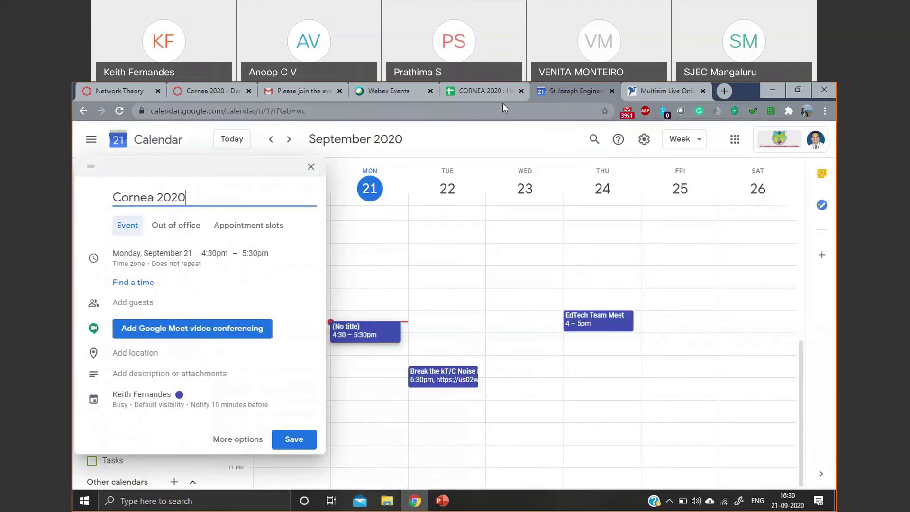
pyautogui.click(479, 91)
pyautogui.scroll(4, 229, 254)
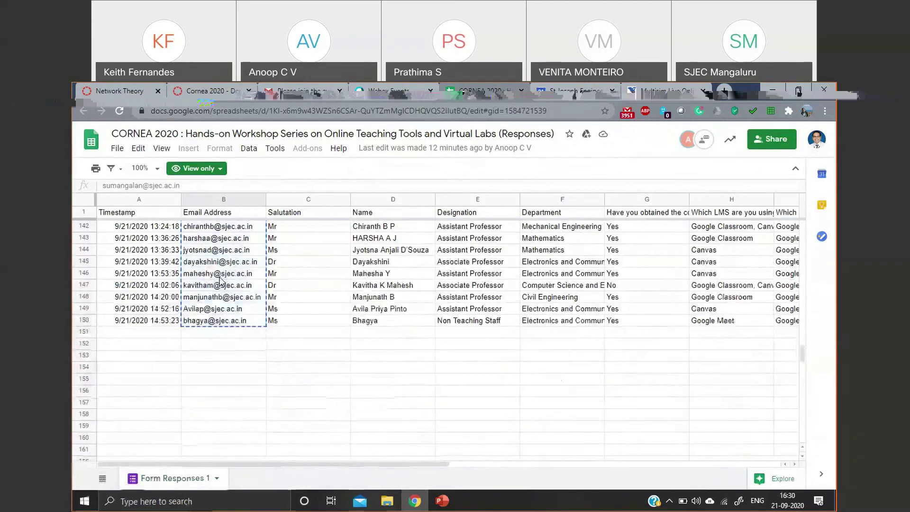
# - Copy the participants' e-mail addresses from column B of the responses sheet
pyautogui.scroll(20, 228, 255)
pyautogui.scroll(15, 228, 255)
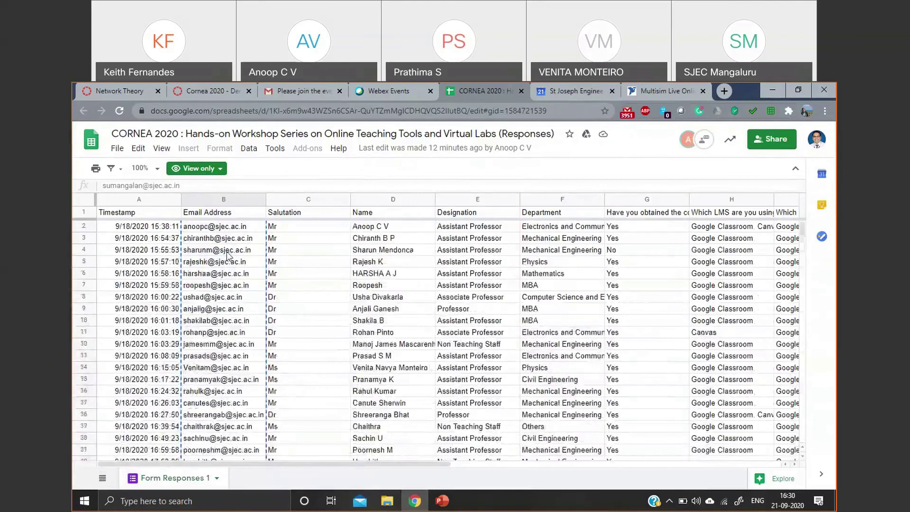
pyautogui.moveTo(241, 226); pyautogui.dragTo(234, 383)
pyautogui.rightClick(235, 384)
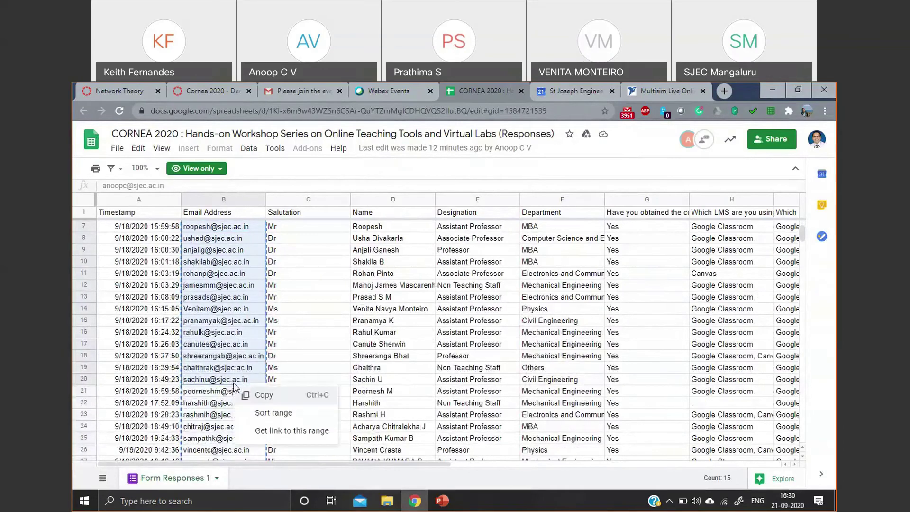
pyautogui.click(284, 396)
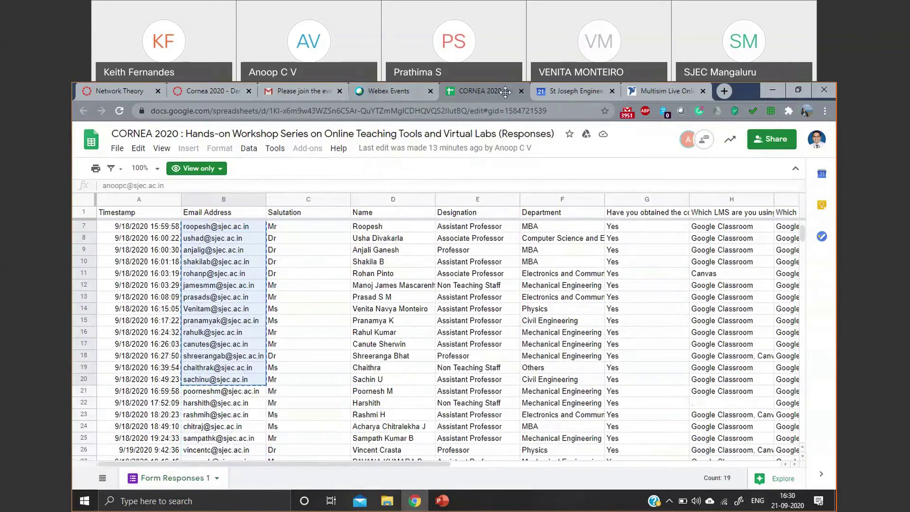
# - Switch to the Multisim Live tab and open a new browser tab
pyautogui.click(695, 89)
pyautogui.click(573, 159)
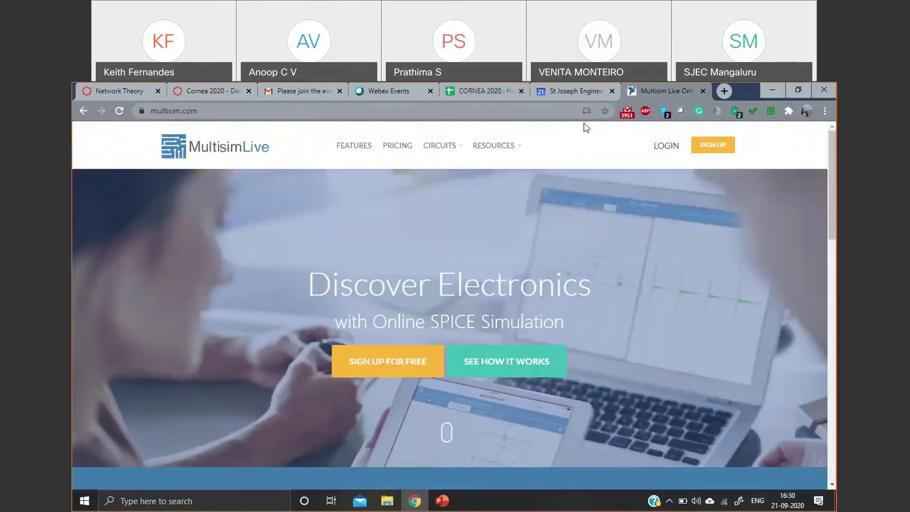
pyautogui.click(724, 91)
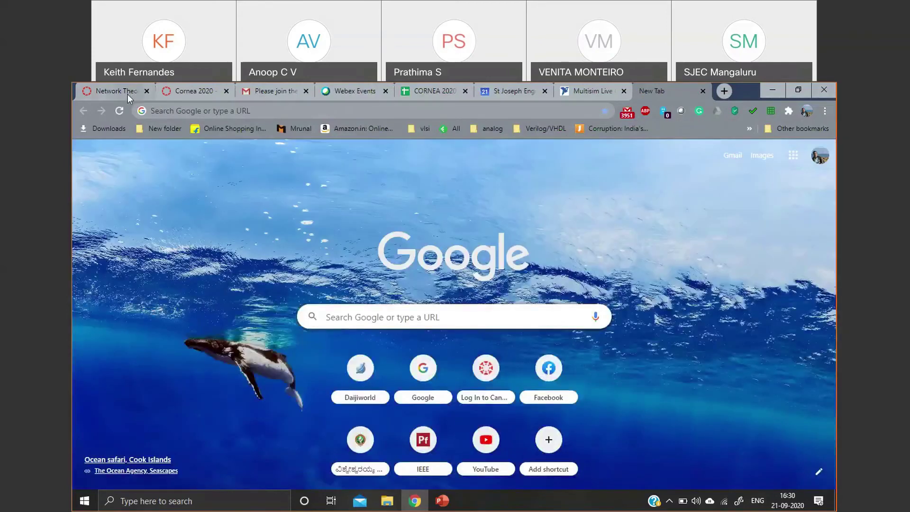
# - Return to the Cornea 2020 draft, add Google Meet, and paste the copied addresses as guests
pyautogui.click(127, 94)
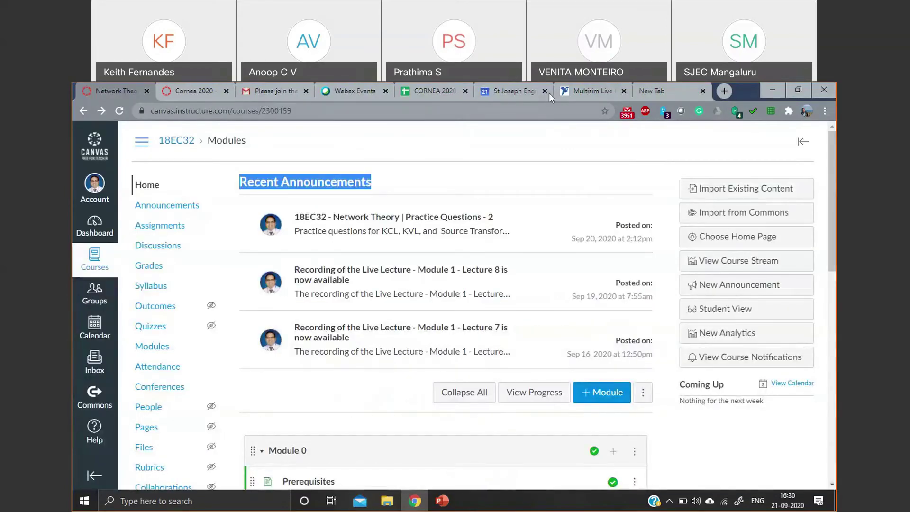
pyautogui.click(531, 92)
pyautogui.click(553, 176)
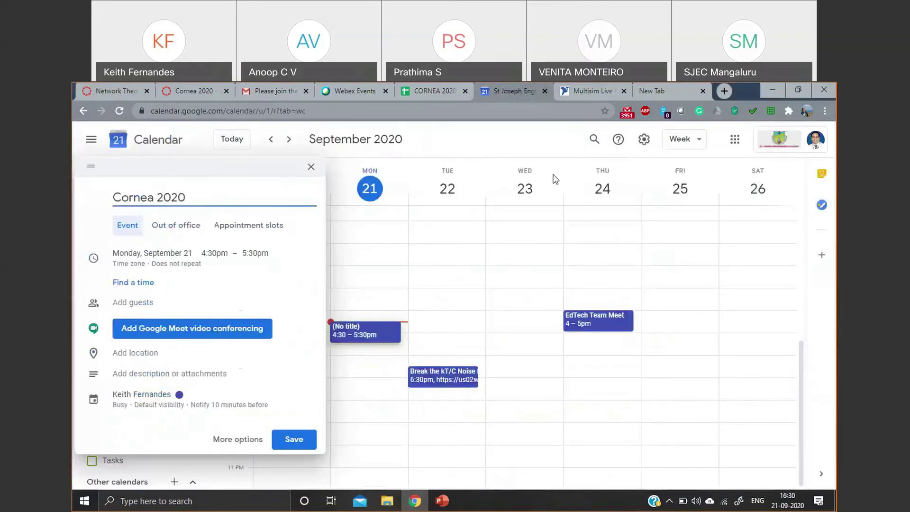
pyautogui.click(238, 441)
pyautogui.click(162, 268)
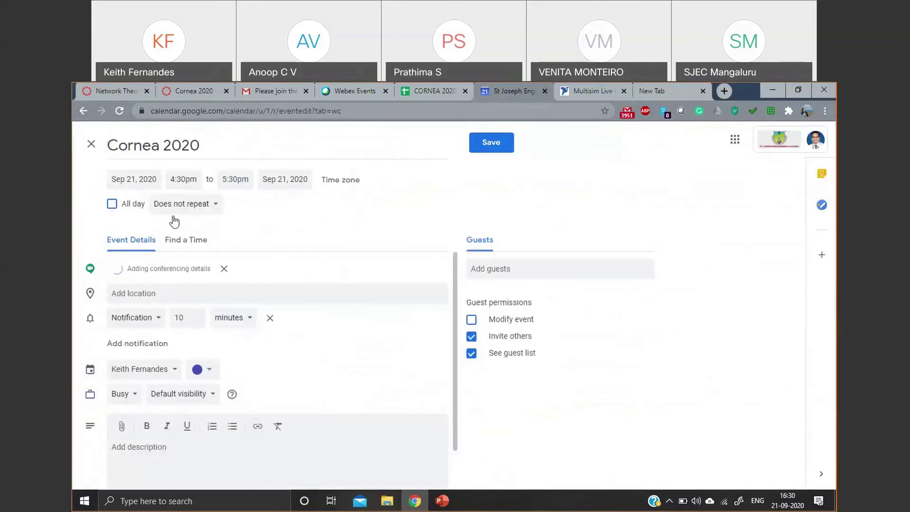
pyautogui.scroll(-1, 176, 311)
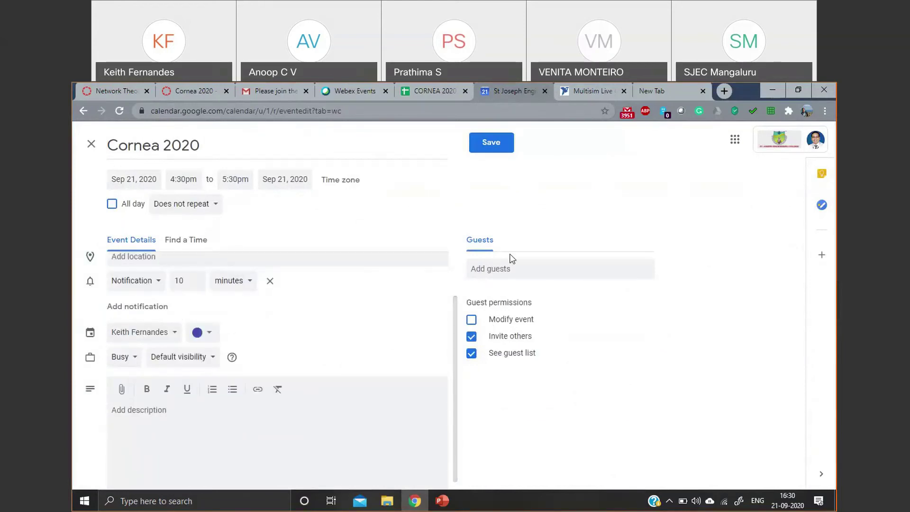
pyautogui.click(508, 277)
pyautogui.rightClick(508, 278)
pyautogui.click(561, 356)
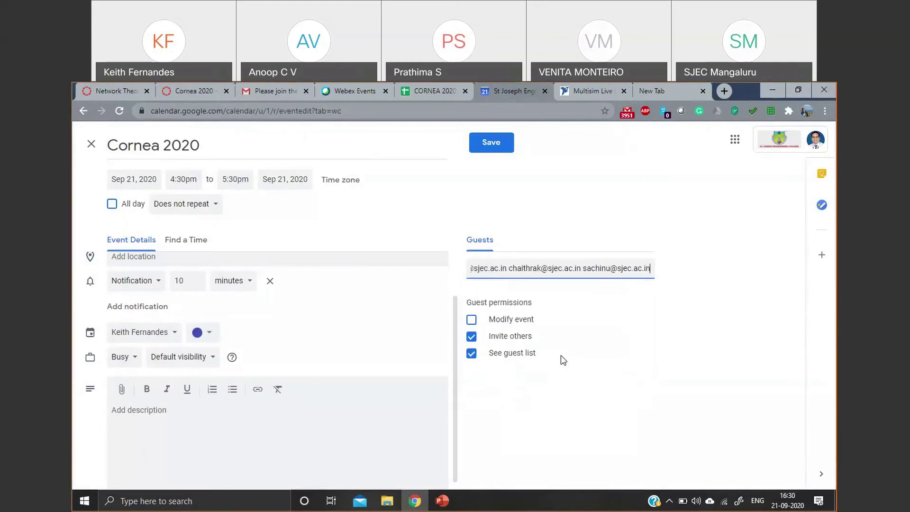
pyautogui.press('Return')
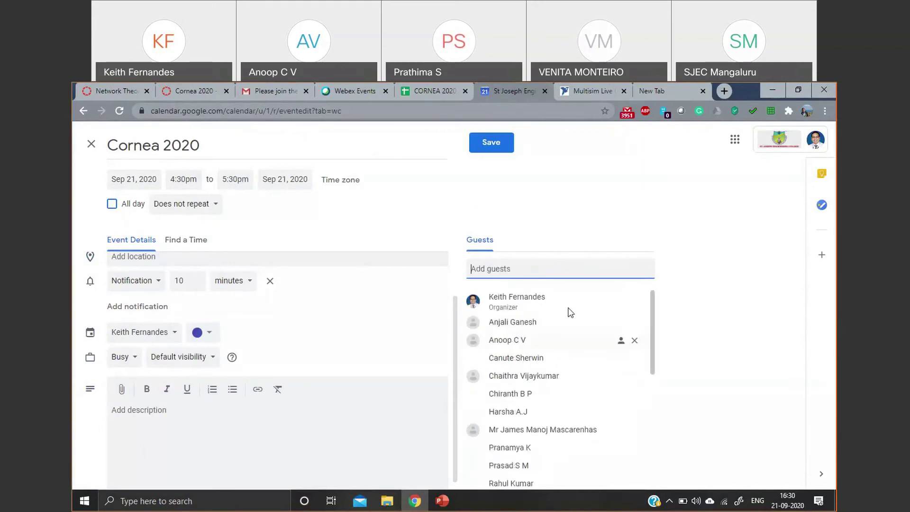
# - Stop guests from inviting others or seeing the guest list, then save the event
pyautogui.scroll(-2, 601, 336)
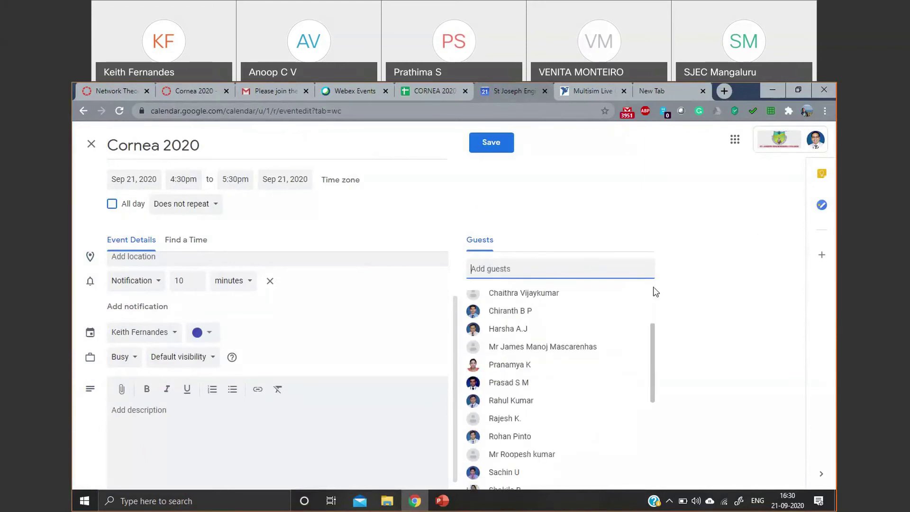
pyautogui.scroll(-1, 653, 291)
pyautogui.scroll(-4, 606, 408)
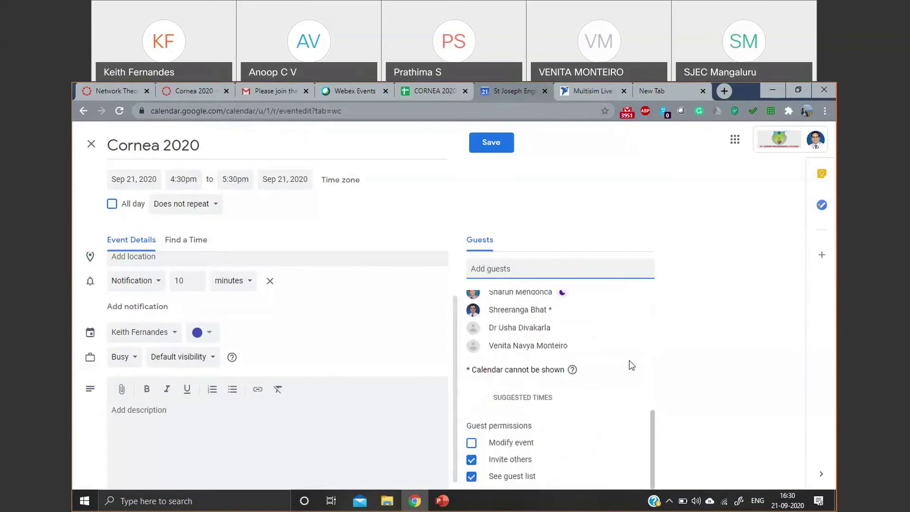
pyautogui.scroll(3, 540, 341)
pyautogui.scroll(-3, 539, 326)
pyautogui.click(474, 462)
pyautogui.click(472, 477)
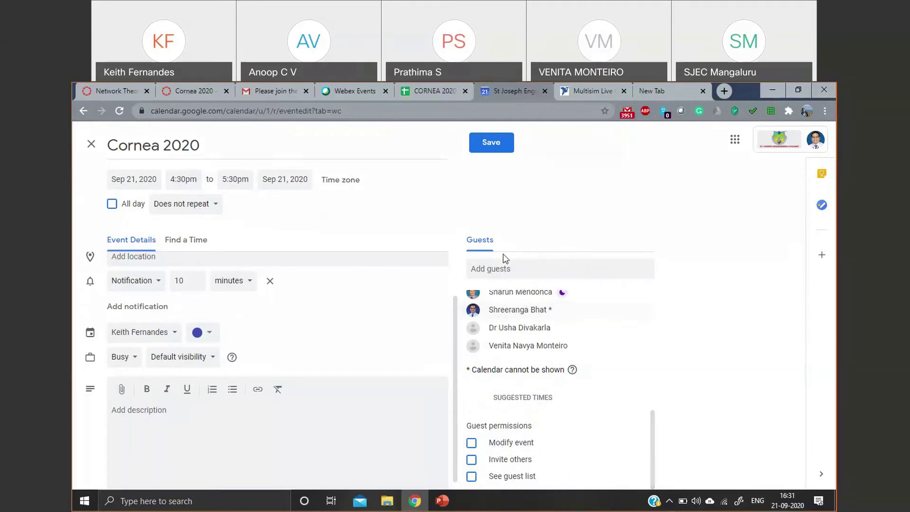
pyautogui.click(501, 153)
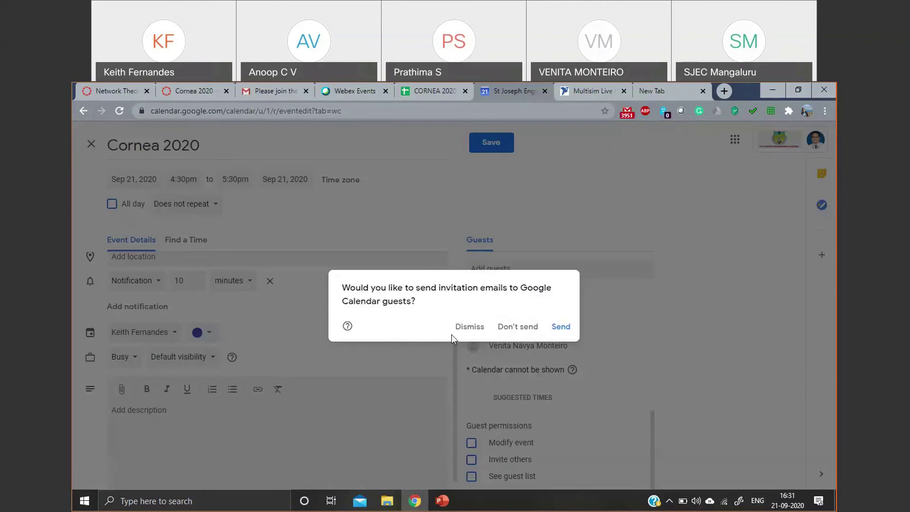
# - Send the invitation e-mails to the guests and open the options for your own calendar
pyautogui.click(570, 326)
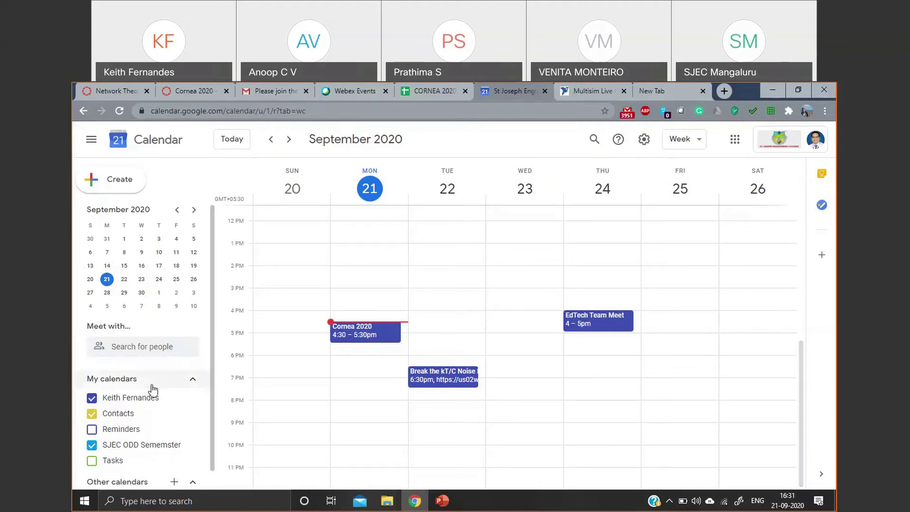
pyautogui.click(194, 400)
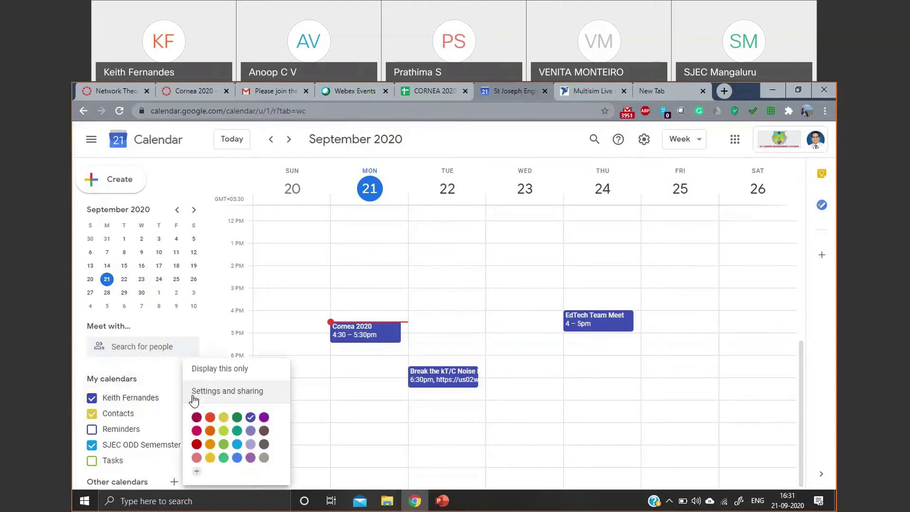
pyautogui.click(229, 391)
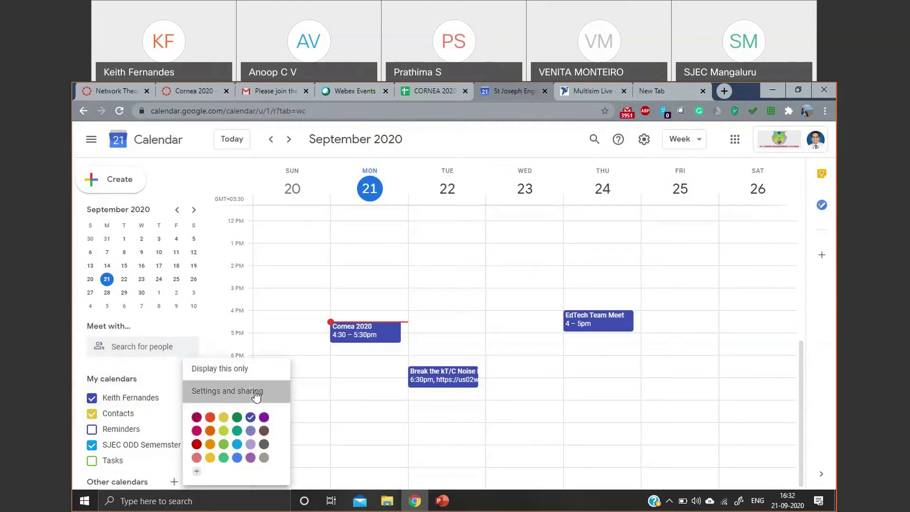
pyautogui.scroll(-5, 322, 334)
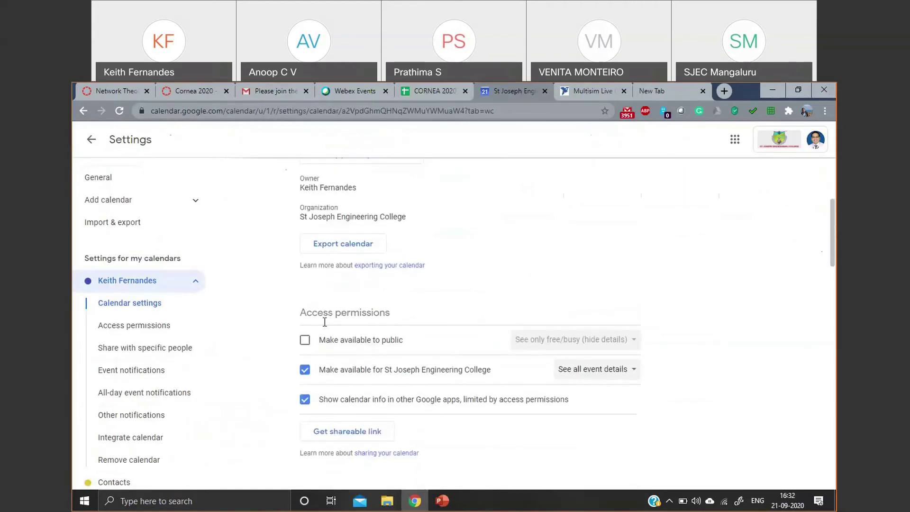
pyautogui.scroll(-7, 325, 326)
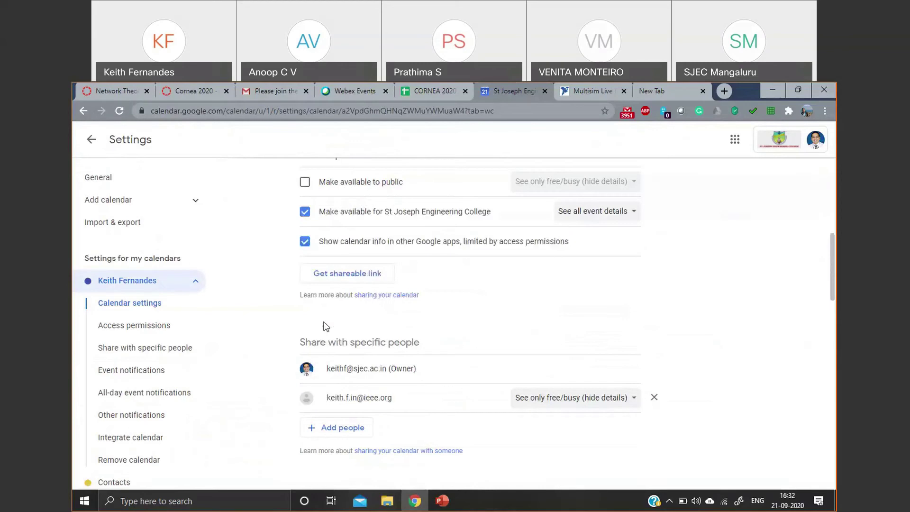
pyautogui.scroll(-6, 325, 327)
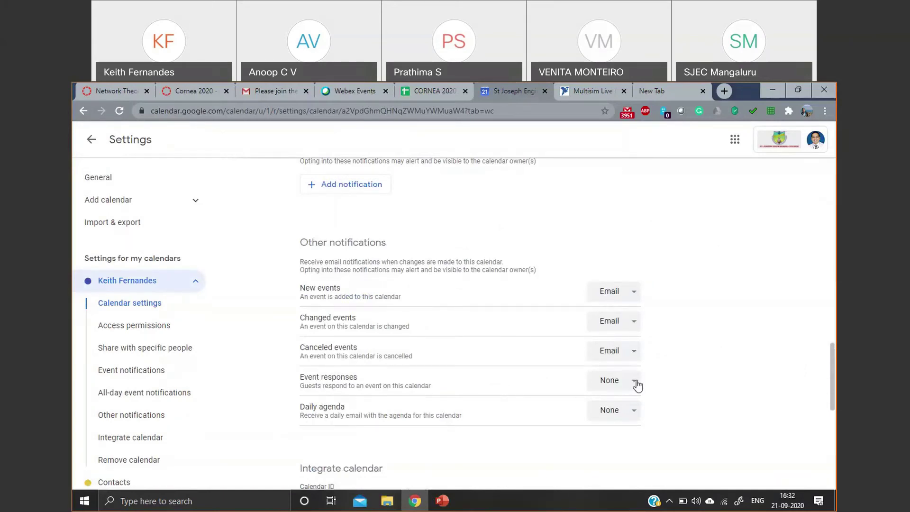
pyautogui.scroll(-8, 638, 385)
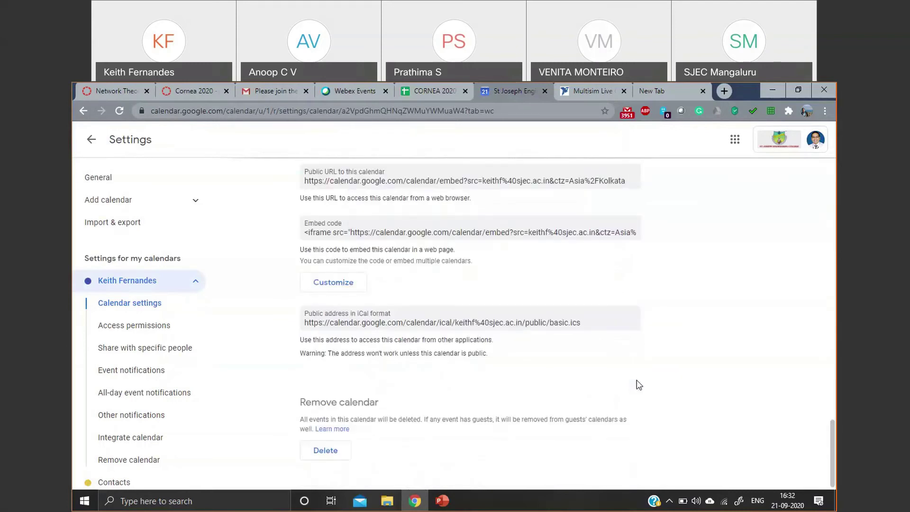
pyautogui.scroll(10, 637, 385)
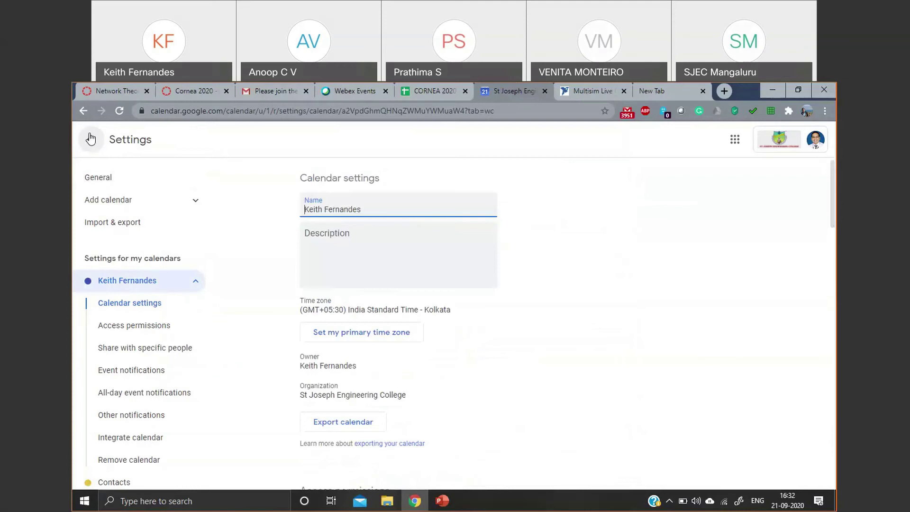
pyautogui.click(91, 139)
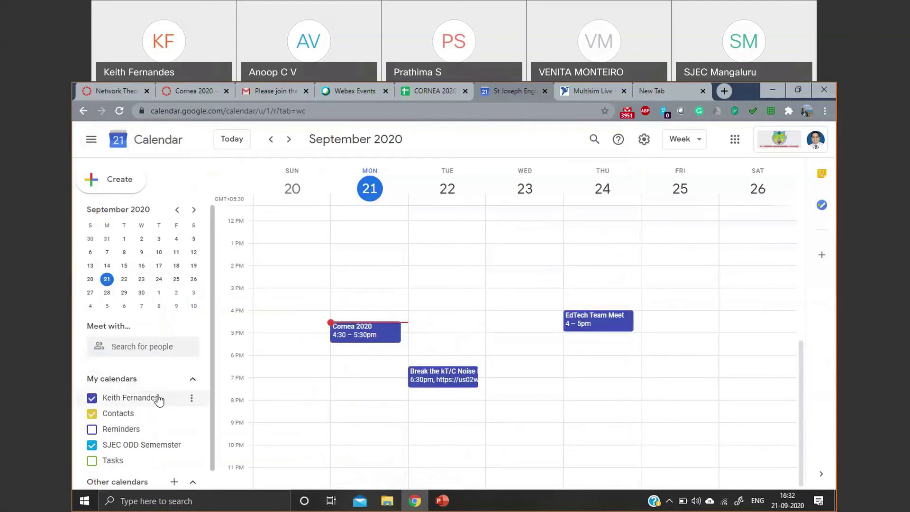
pyautogui.click(192, 398)
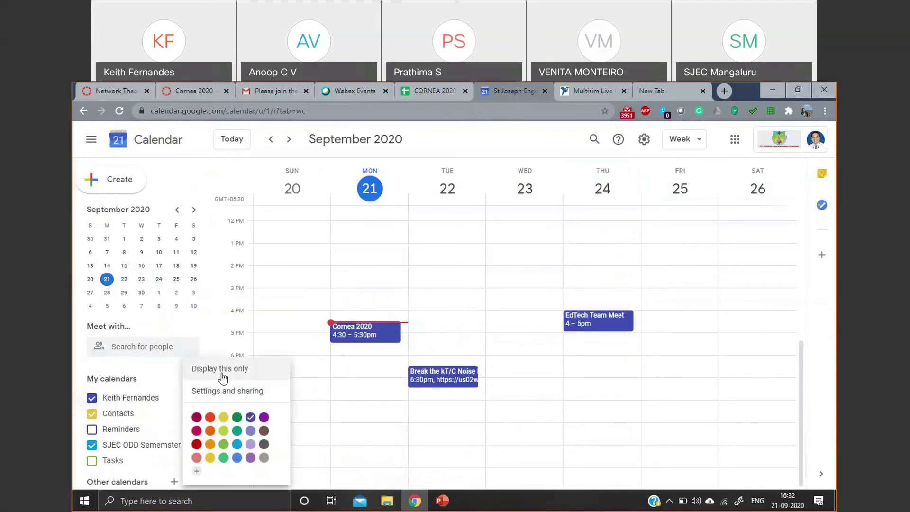
pyautogui.click(231, 391)
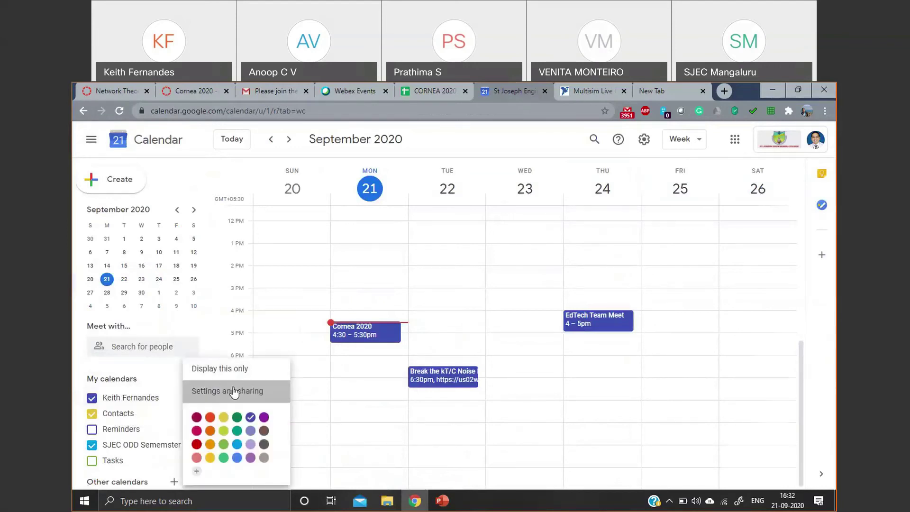
pyautogui.scroll(-15, 420, 273)
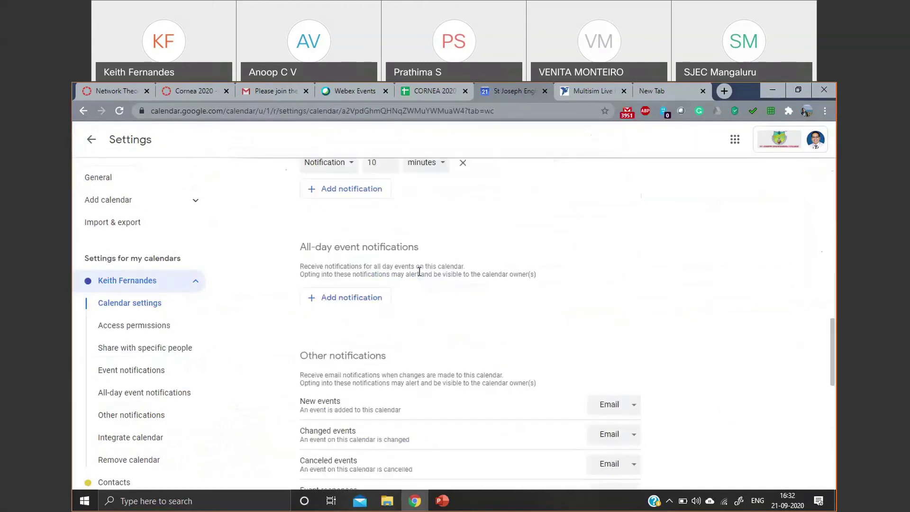
pyautogui.scroll(-5, 419, 272)
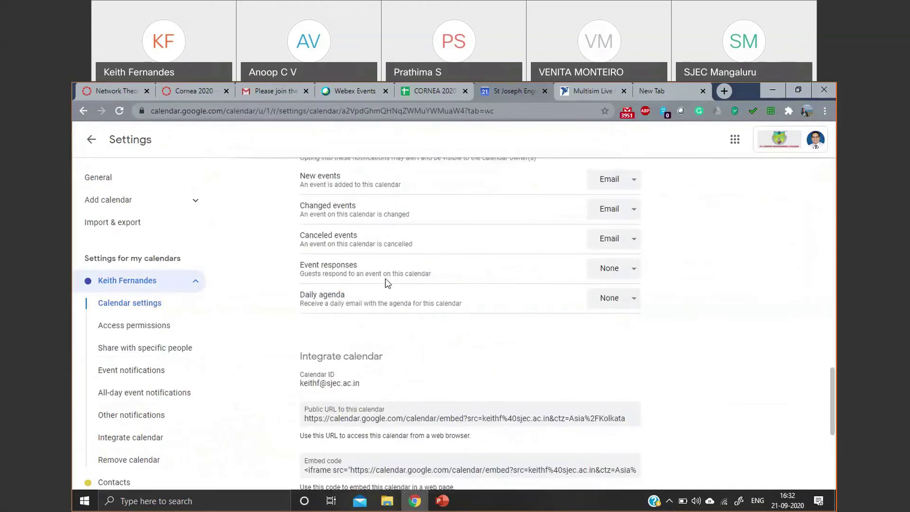
pyautogui.click(611, 268)
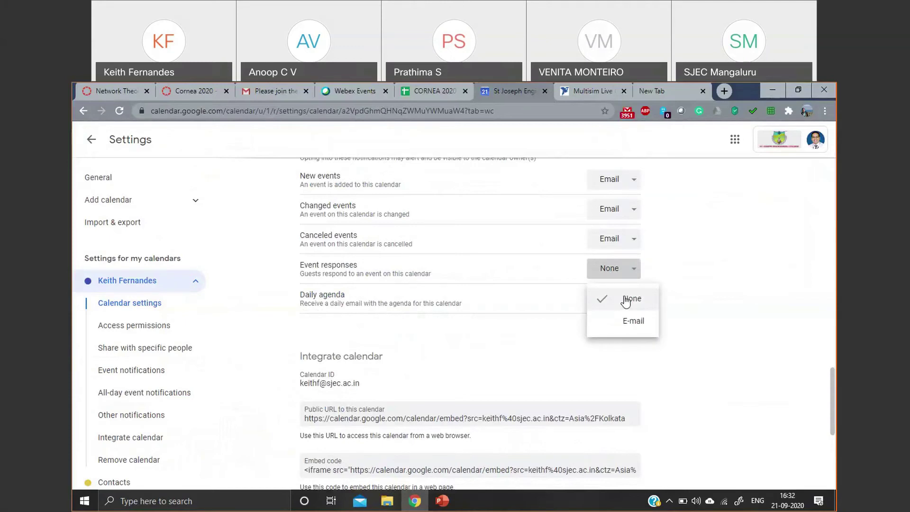
pyautogui.click(623, 298)
pyautogui.scroll(3, 626, 284)
pyautogui.scroll(-7, 659, 282)
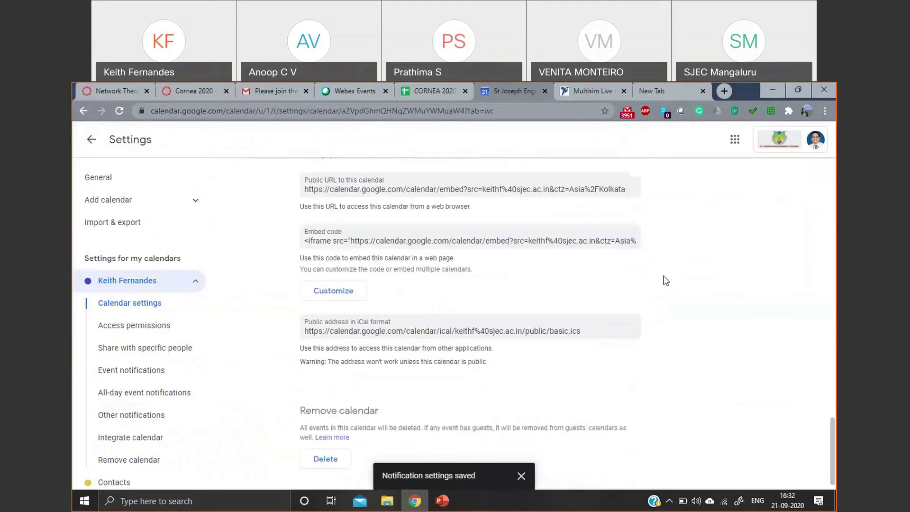
pyautogui.scroll(15, 663, 281)
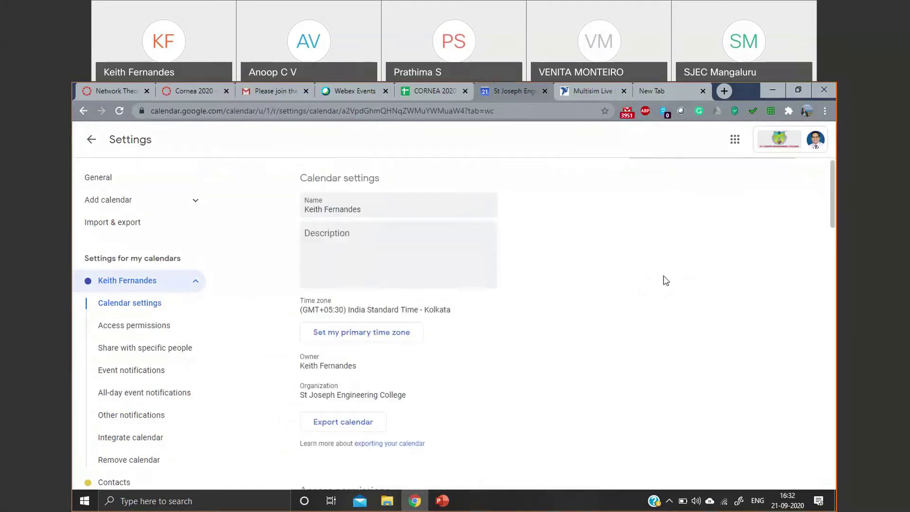
pyautogui.click(91, 140)
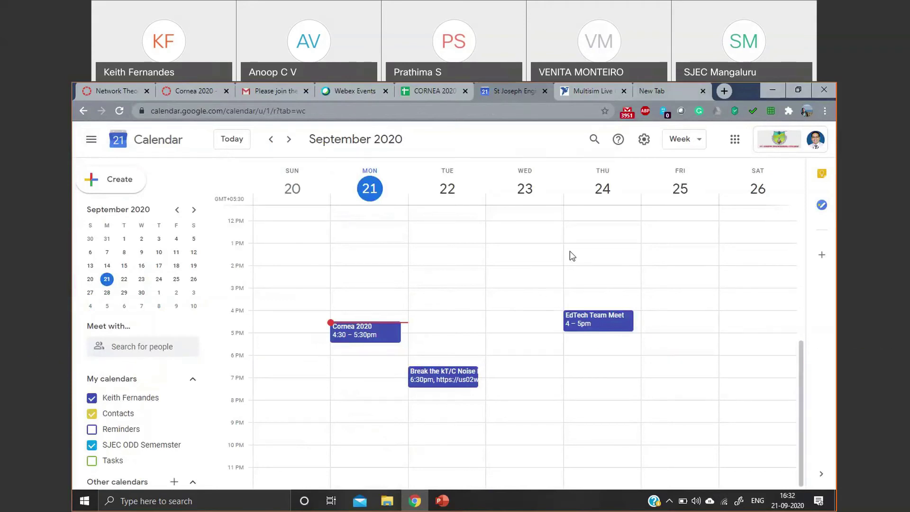
pyautogui.click(724, 91)
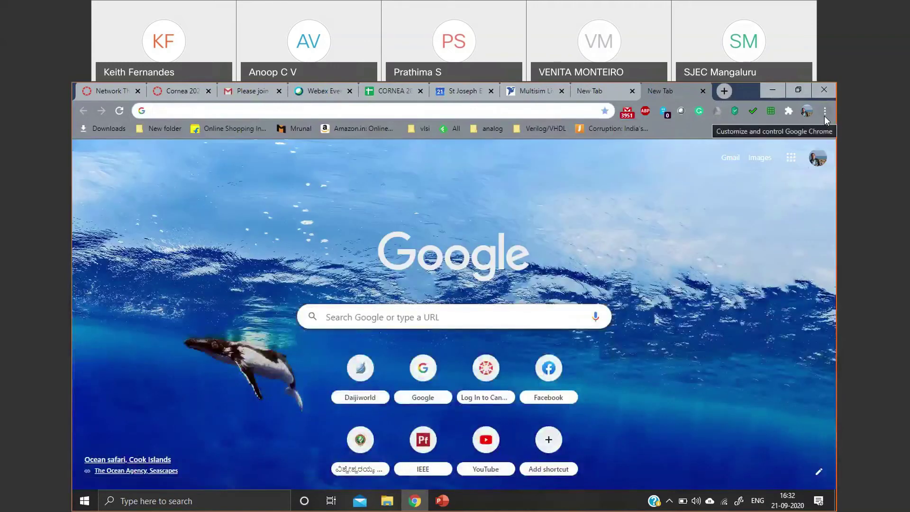
# - Open Chrome Settings, review the installed extensions, then open the Chrome Web Store
pyautogui.click(825, 111)
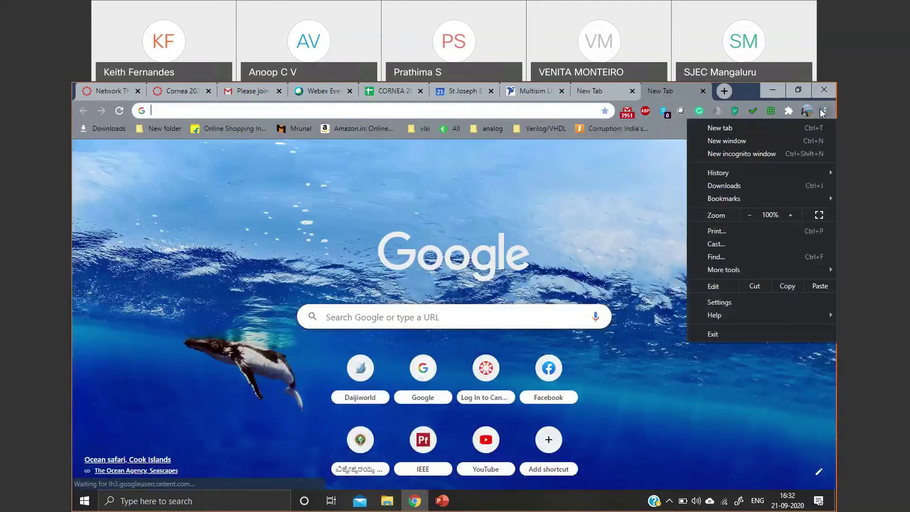
pyautogui.click(753, 302)
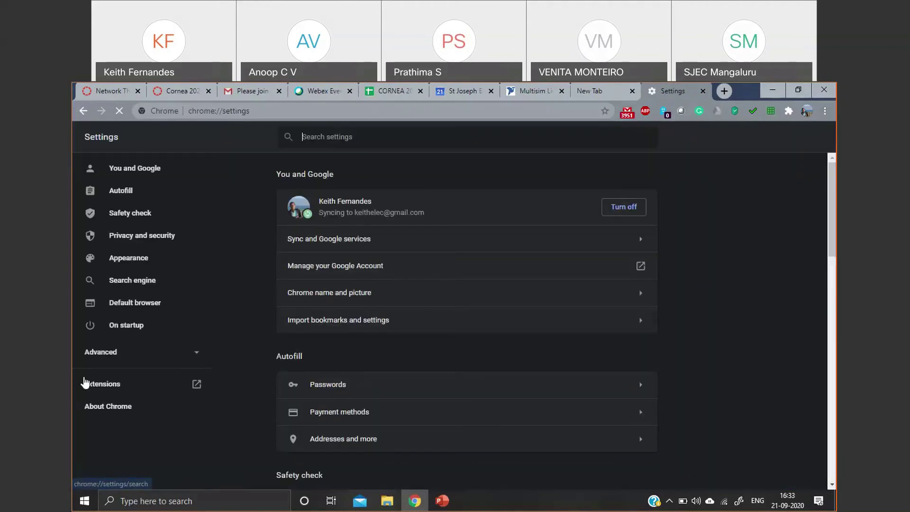
pyautogui.click(109, 388)
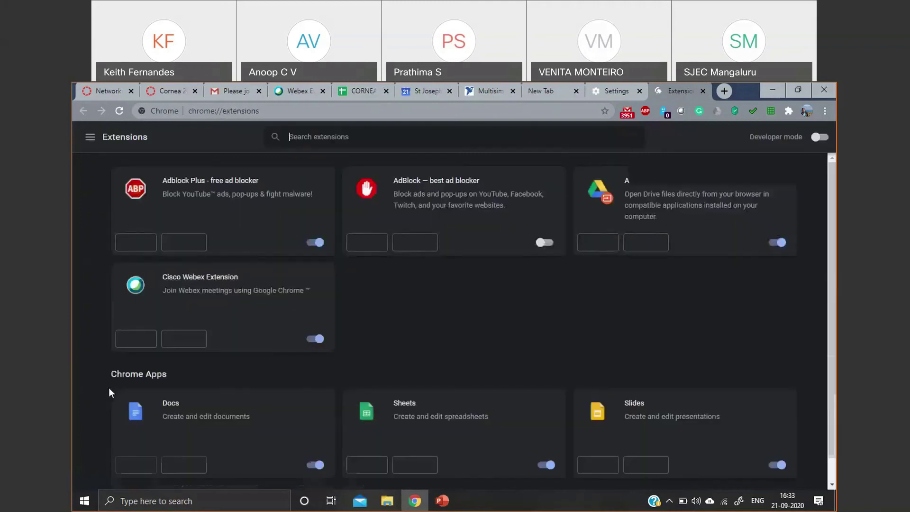
pyautogui.scroll(-3, 356, 249)
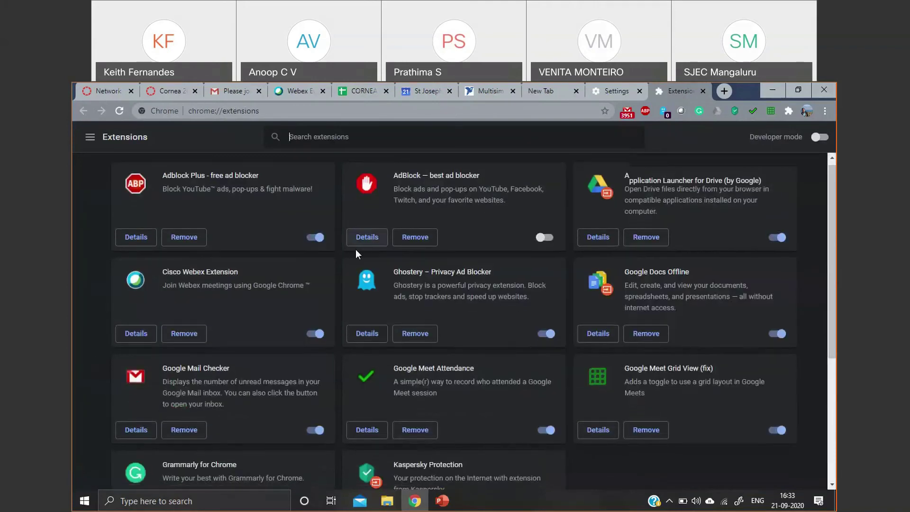
pyautogui.scroll(3, 356, 250)
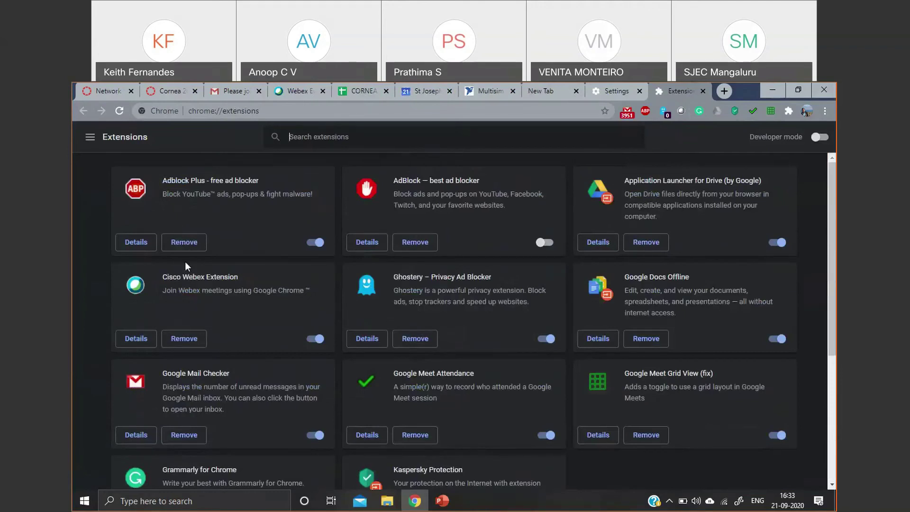
pyautogui.scroll(-4, 505, 263)
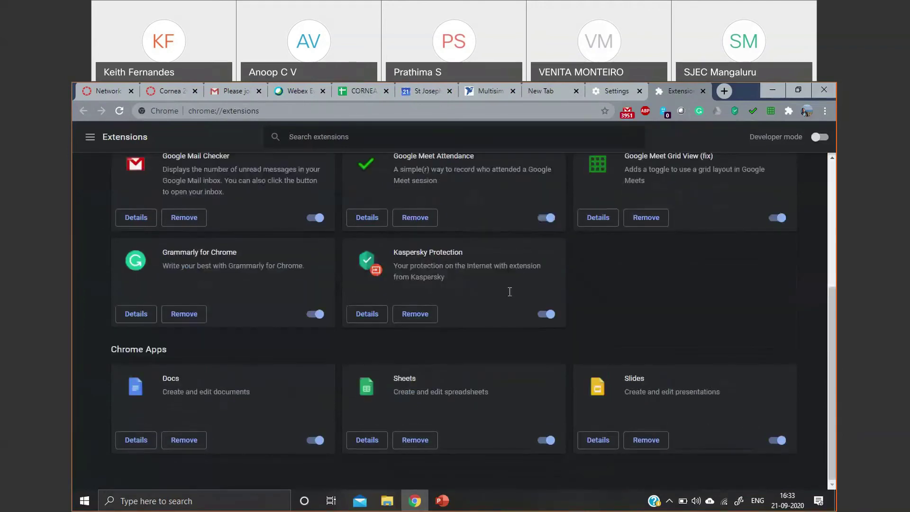
pyautogui.scroll(4, 508, 292)
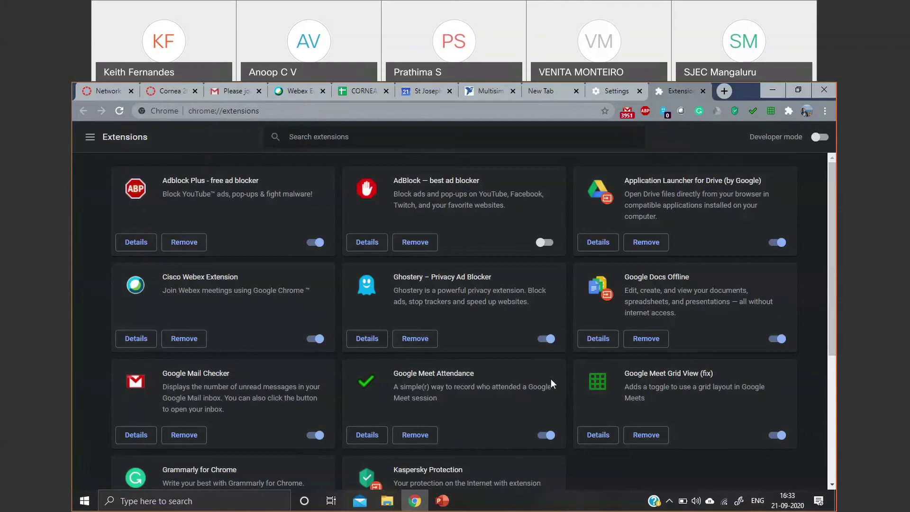
pyautogui.click(90, 137)
pyautogui.click(146, 474)
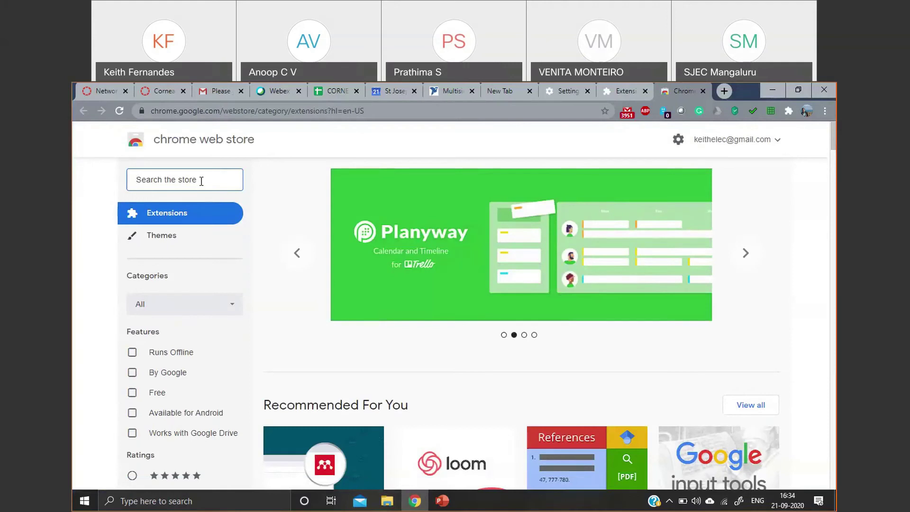
# - Search the store for 'attendence' and confirm Google Meet Attendance is installed
pyautogui.write('attenden')
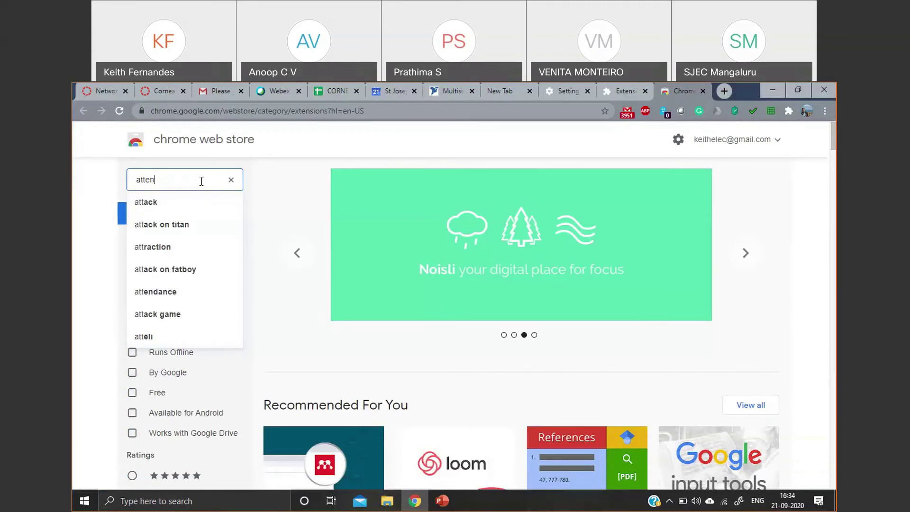
pyautogui.write('ce')
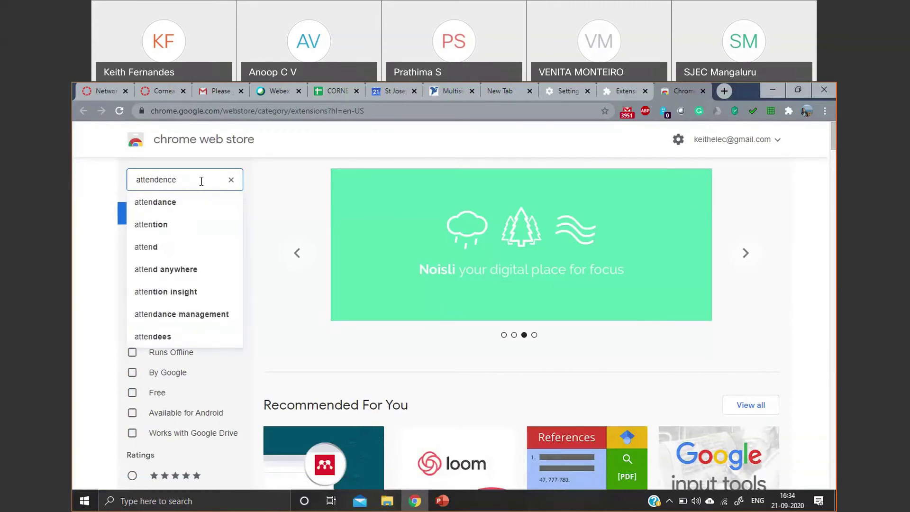
pyautogui.click(190, 204)
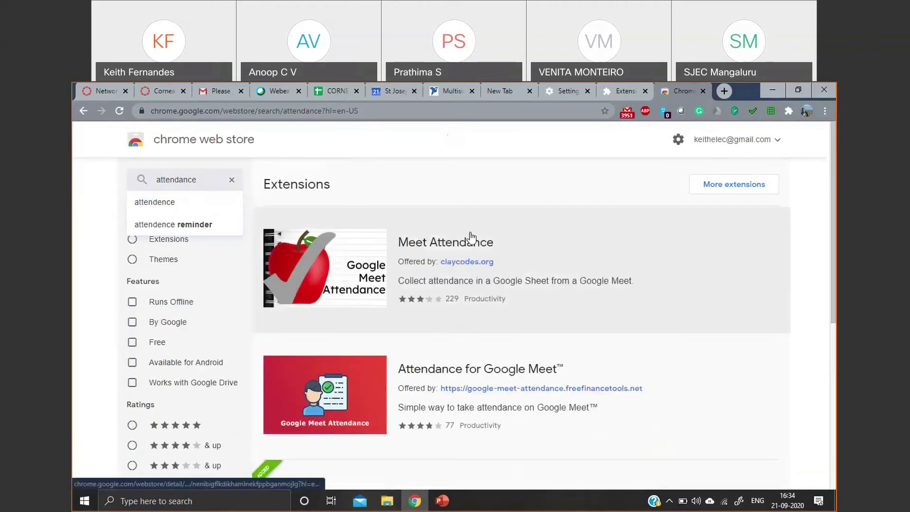
pyautogui.scroll(-2, 427, 325)
pyautogui.scroll(2, 404, 202)
pyautogui.scroll(-3, 480, 230)
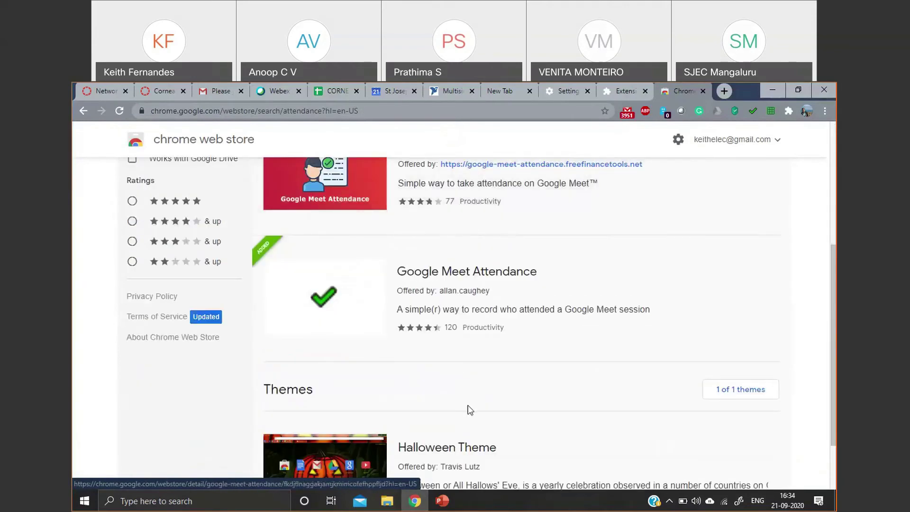
pyautogui.scroll(1, 622, 321)
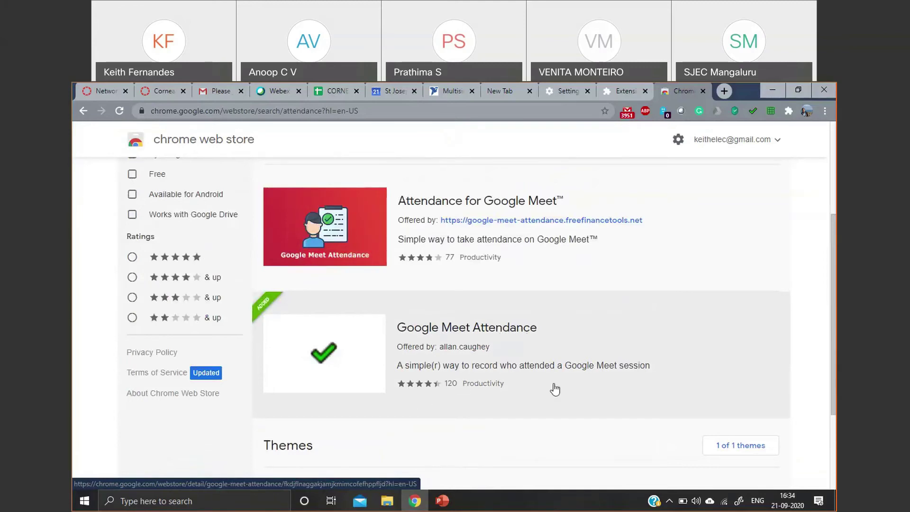
pyautogui.scroll(-2, 474, 385)
pyautogui.scroll(5, 434, 326)
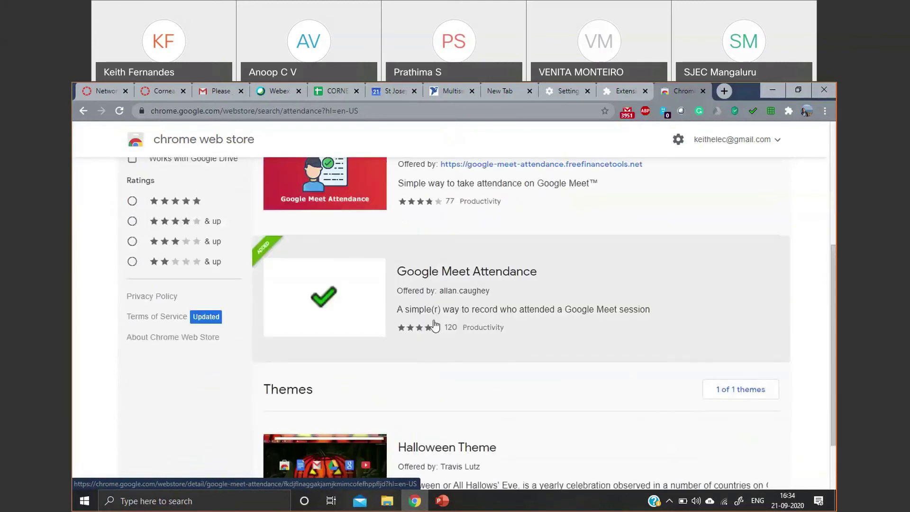
pyautogui.scroll(-3, 436, 338)
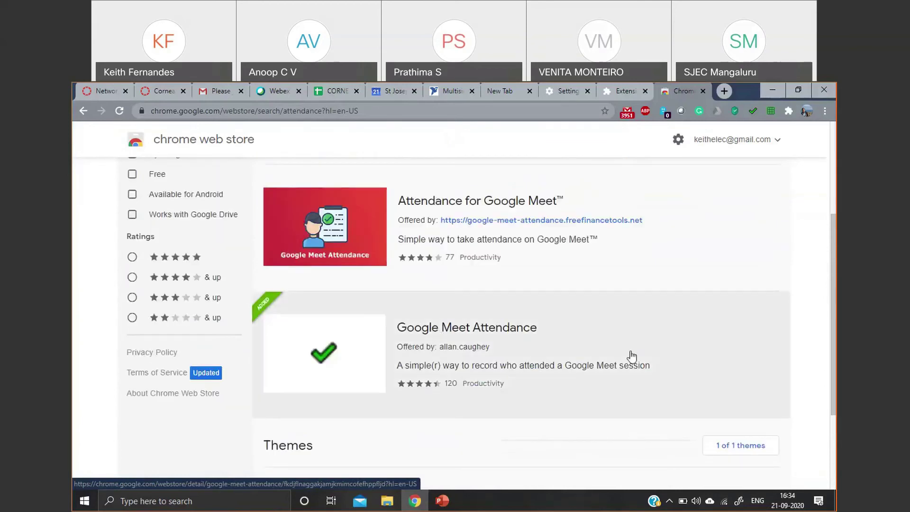
pyautogui.click(630, 356)
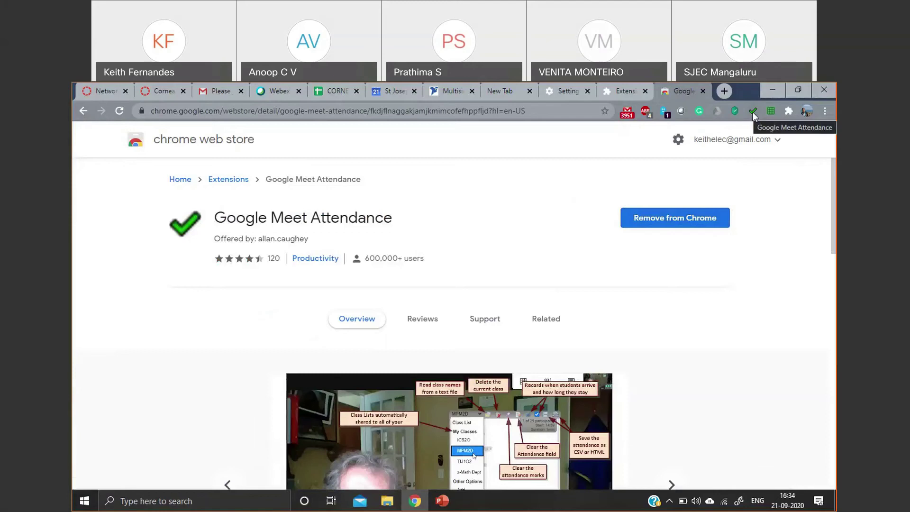
pyautogui.click(83, 112)
# - Search for 'grid view', check Google Meet Grid View (fix), then close the store, Extensions and Settings tabs
pyautogui.scroll(5, 224, 265)
pyautogui.click(191, 180)
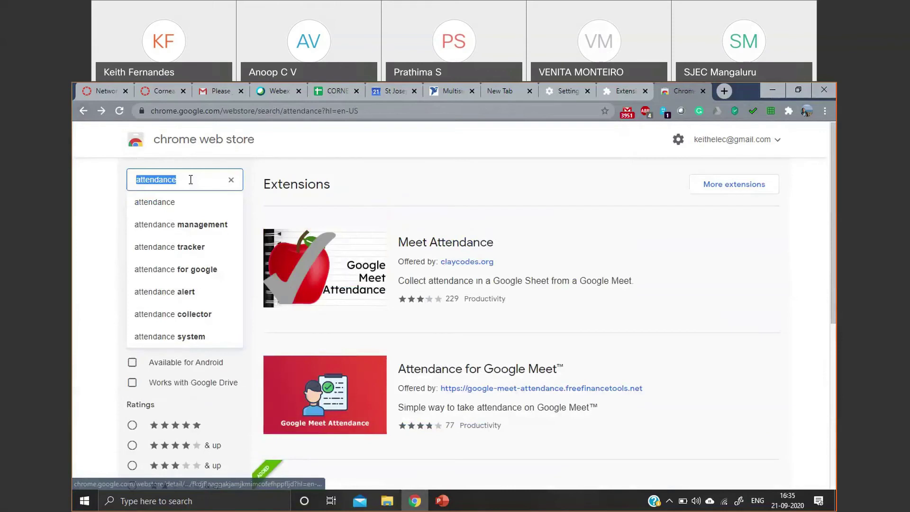
pyautogui.write('grie')
pyautogui.press('BackSpace')
pyautogui.press('BackSpace')
pyautogui.write('id view')
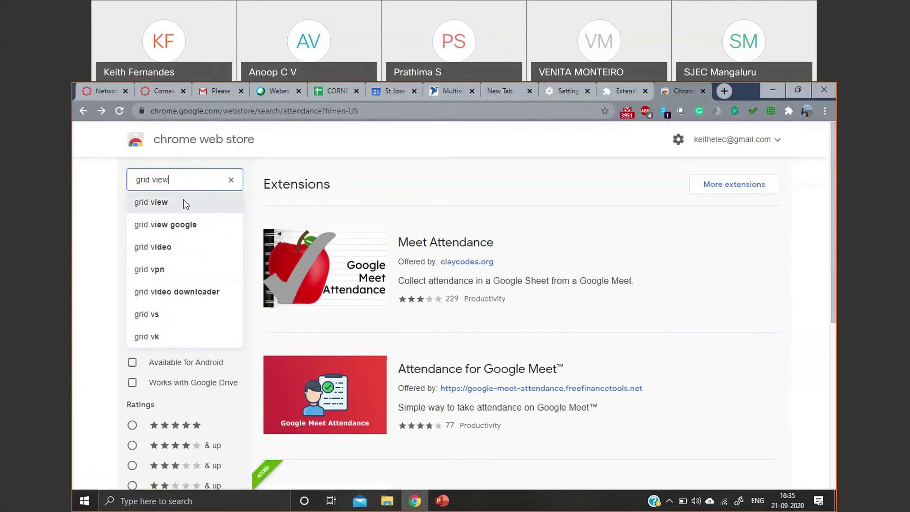
pyautogui.click(184, 201)
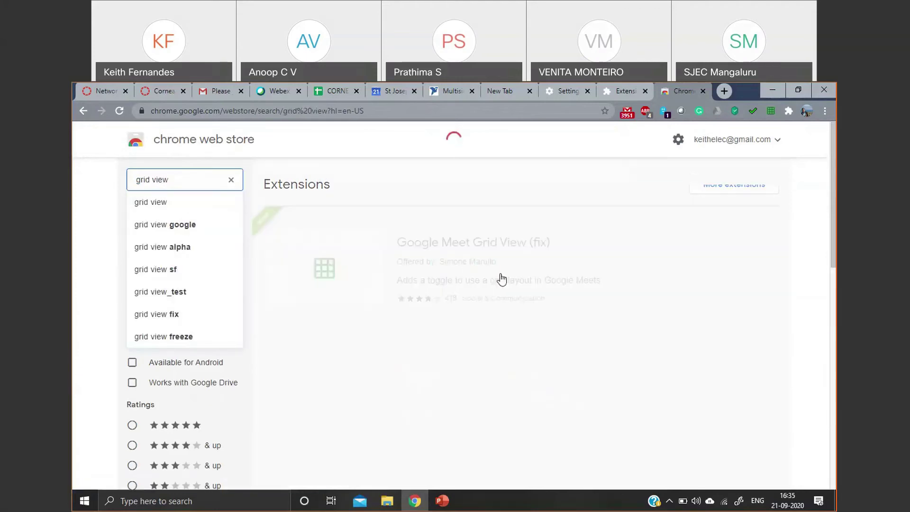
pyautogui.scroll(-1, 408, 264)
pyautogui.scroll(1, 410, 264)
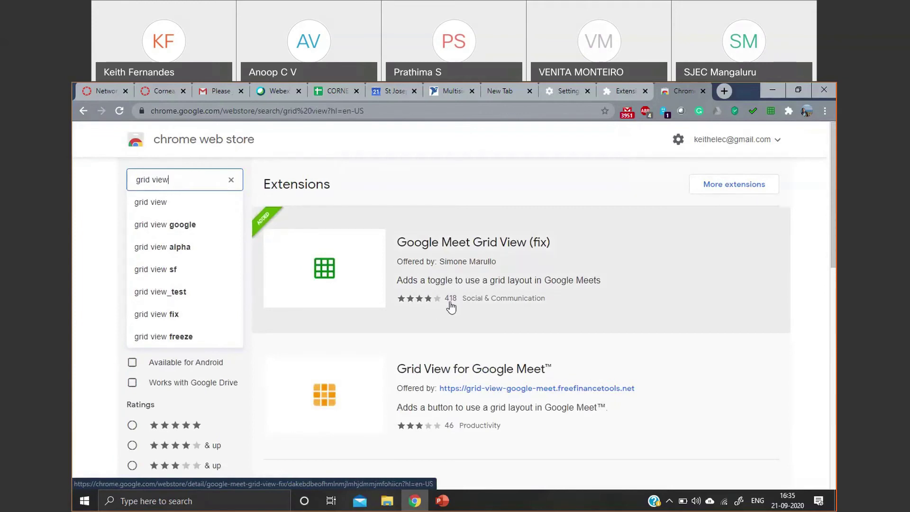
pyautogui.click(475, 245)
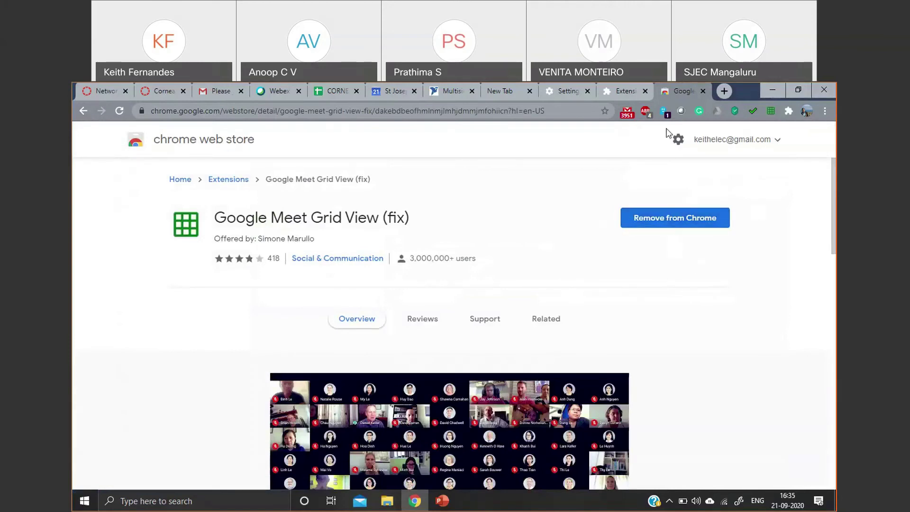
pyautogui.click(699, 94)
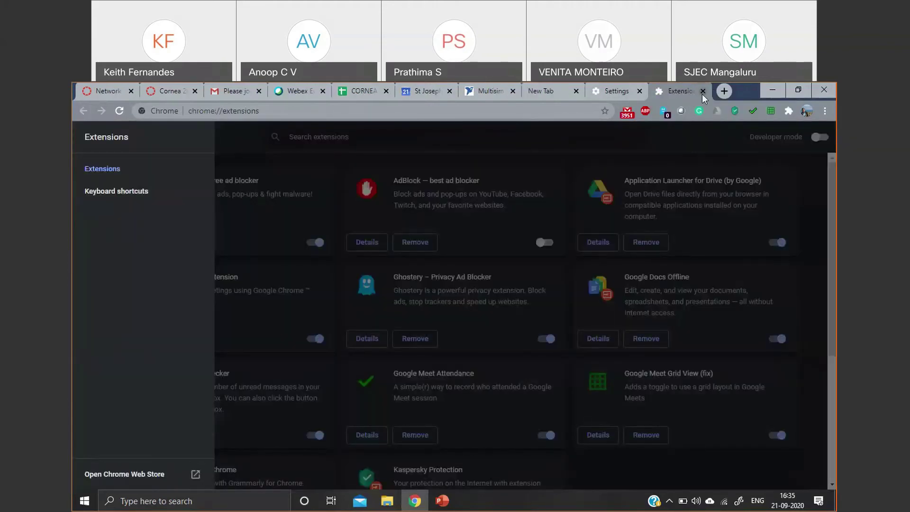
pyautogui.click(703, 92)
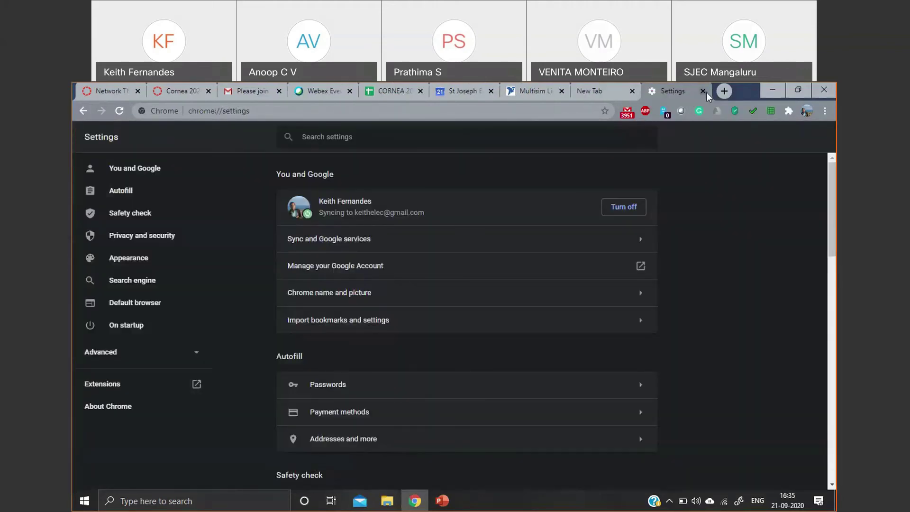
pyautogui.click(705, 92)
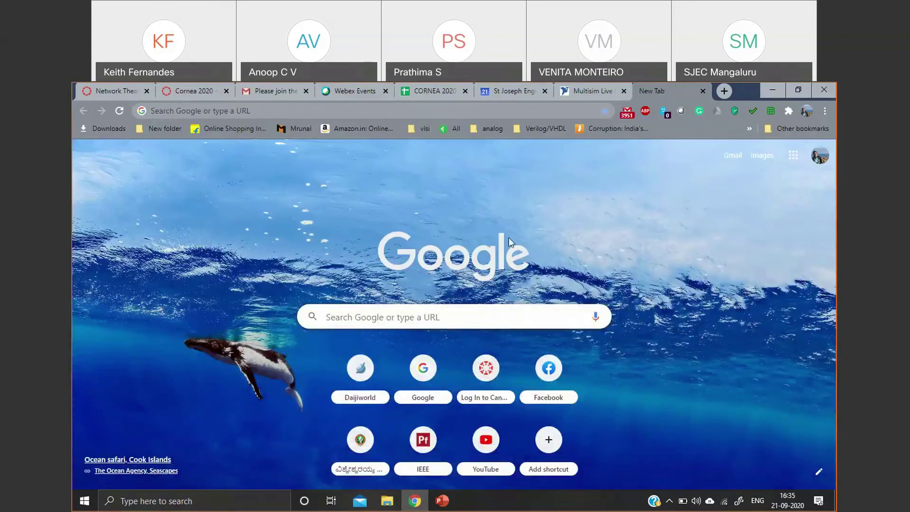
# - Switch to the college Google account, open Google Calendar, and go back one week
pyautogui.click(423, 370)
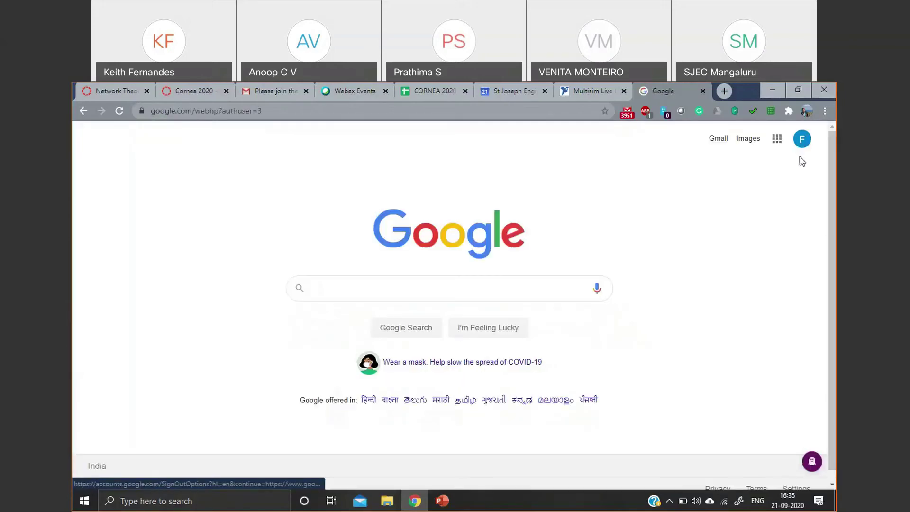
pyautogui.click(801, 139)
pyautogui.click(705, 341)
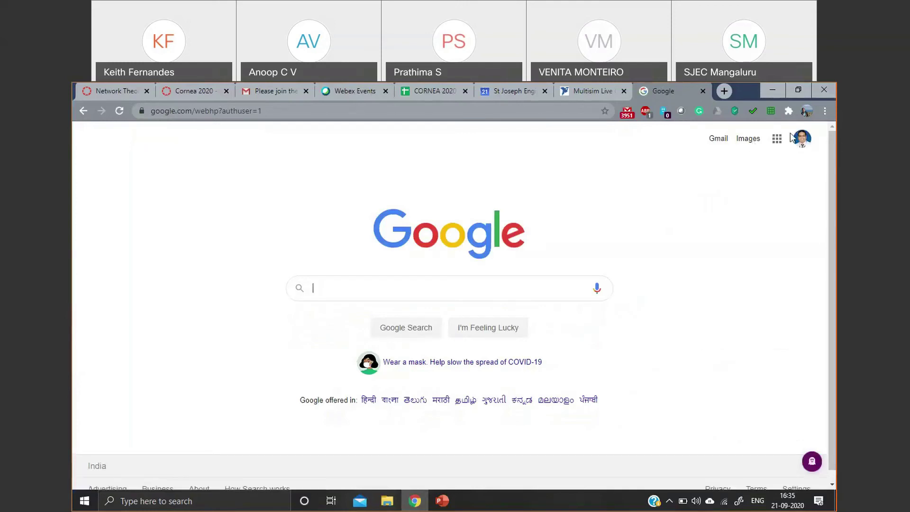
pyautogui.click(773, 141)
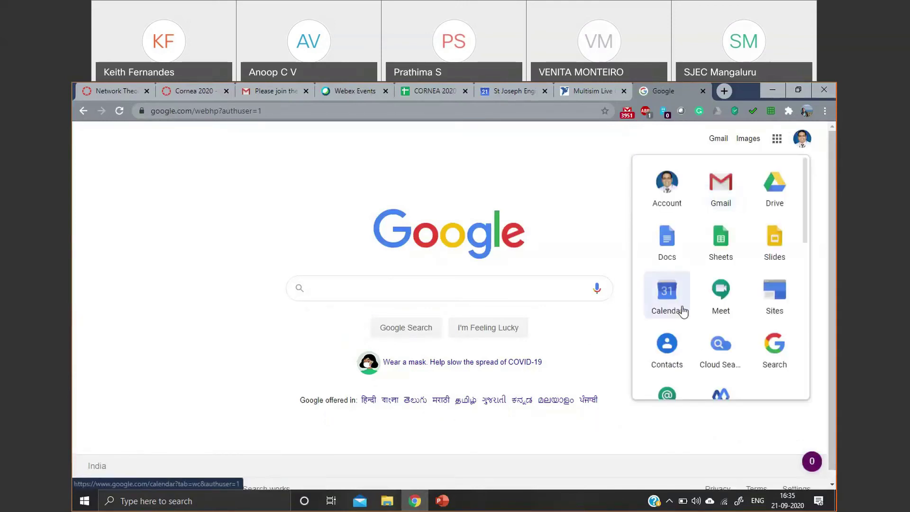
pyautogui.click(678, 313)
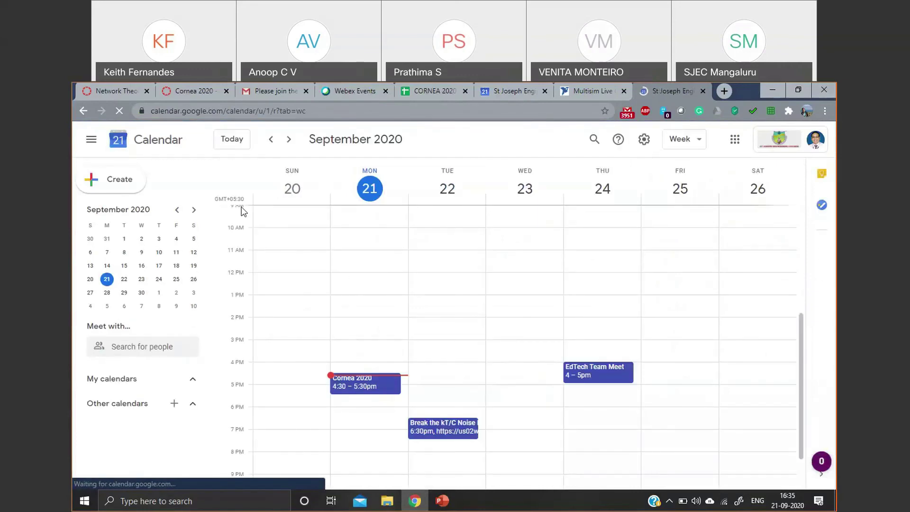
pyautogui.click(270, 140)
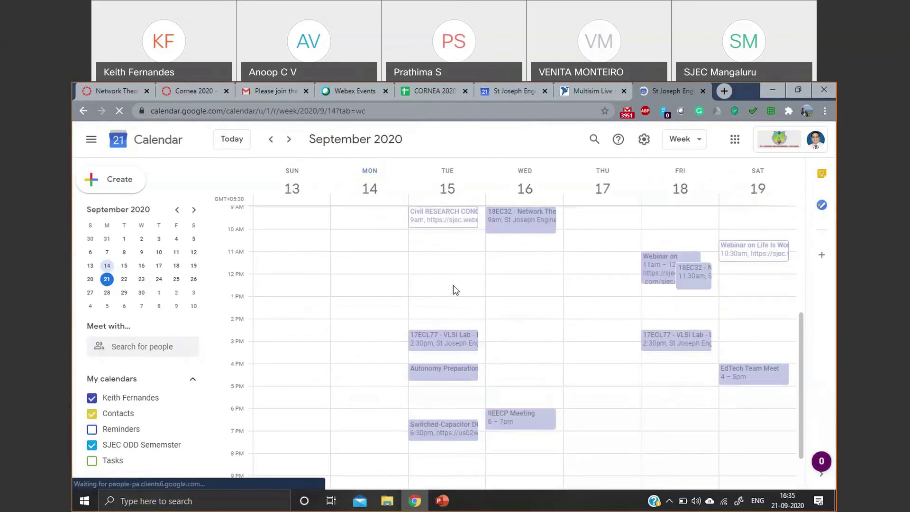
# - Duplicate the Sep 16 '18EC32 - Network Theory - Live Lecture - 7' event and start editing its title
pyautogui.scroll(4, 453, 285)
pyautogui.scroll(-3, 524, 369)
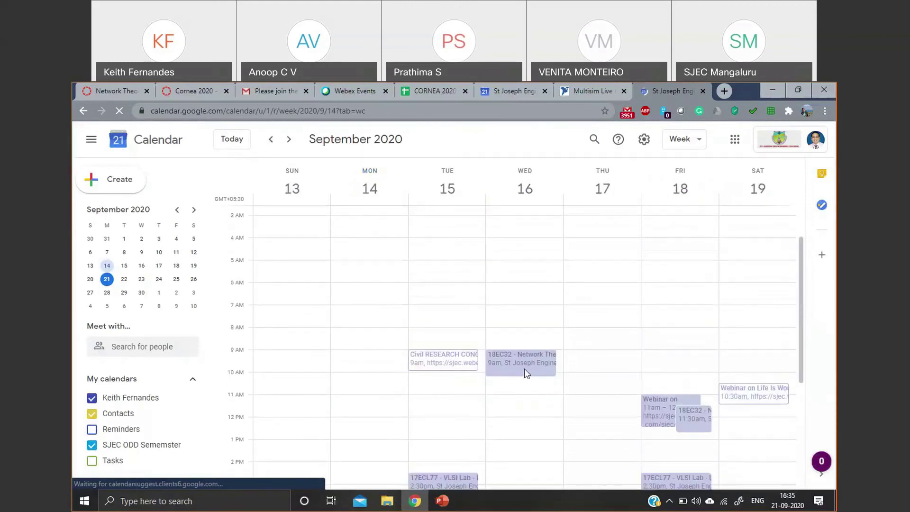
pyautogui.click(531, 325)
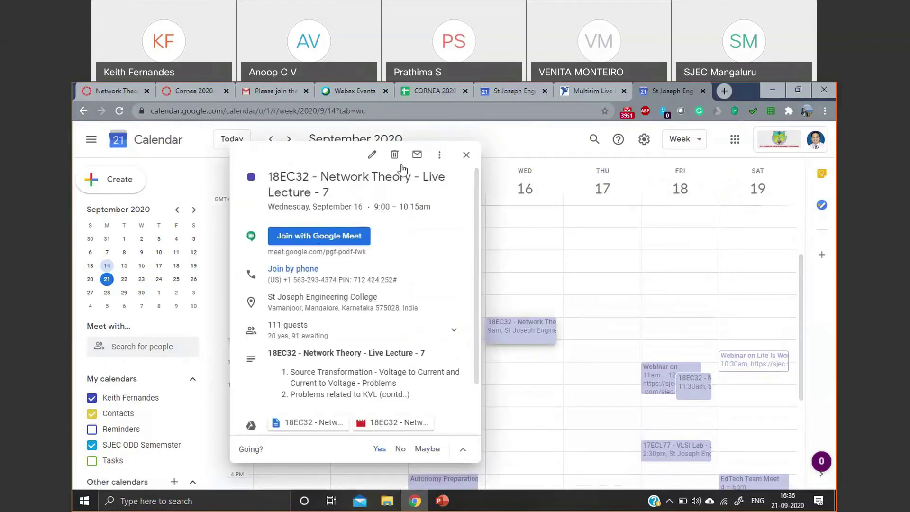
pyautogui.click(439, 155)
pyautogui.click(454, 186)
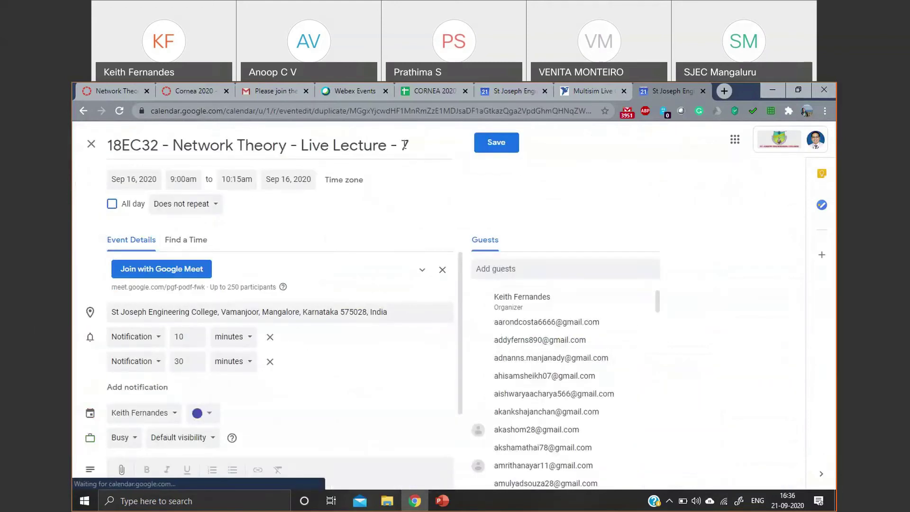
pyautogui.click(411, 148)
# - Retitle the duplicated event to '18EC32 - Network Theory - Live Lecture - 9' and move it to Sep 23, 2020
pyautogui.doubleClick(407, 148)
pyautogui.write('9')
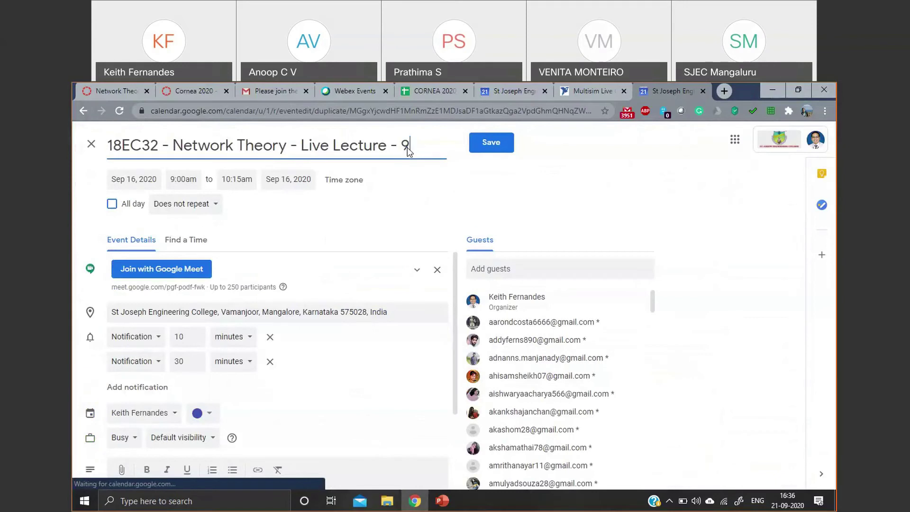
pyautogui.click(150, 179)
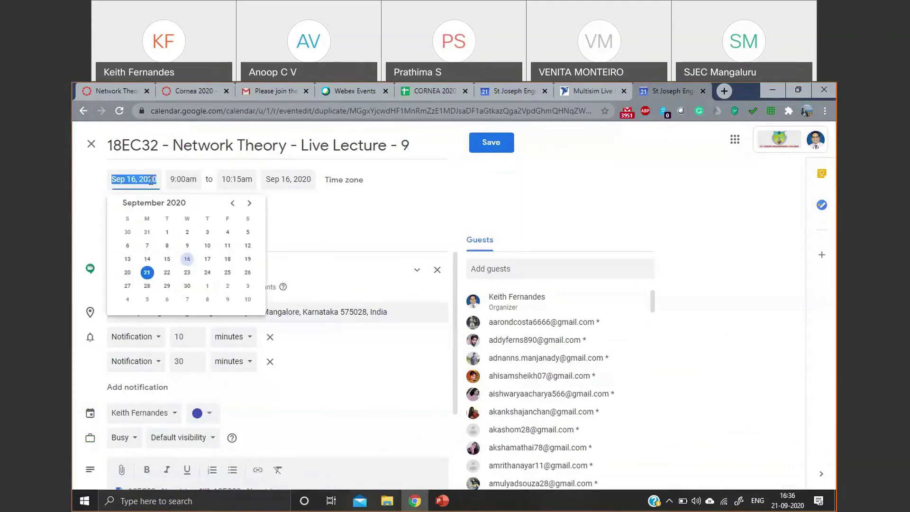
pyautogui.click(186, 271)
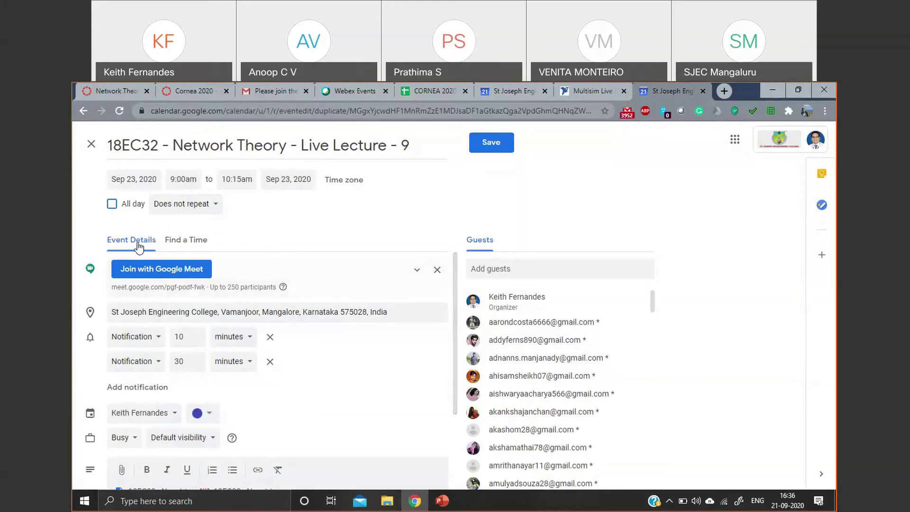
pyautogui.click(100, 85)
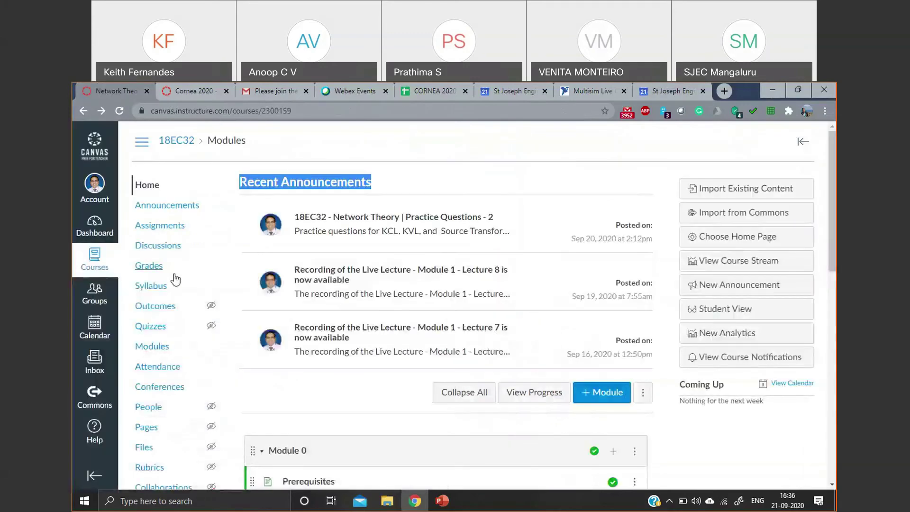
pyautogui.scroll(-5, 260, 284)
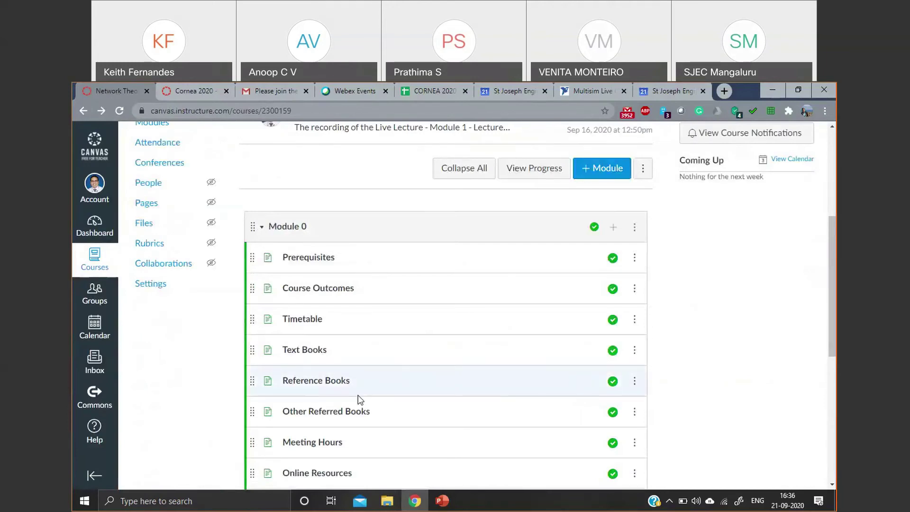
pyautogui.scroll(-2, 358, 399)
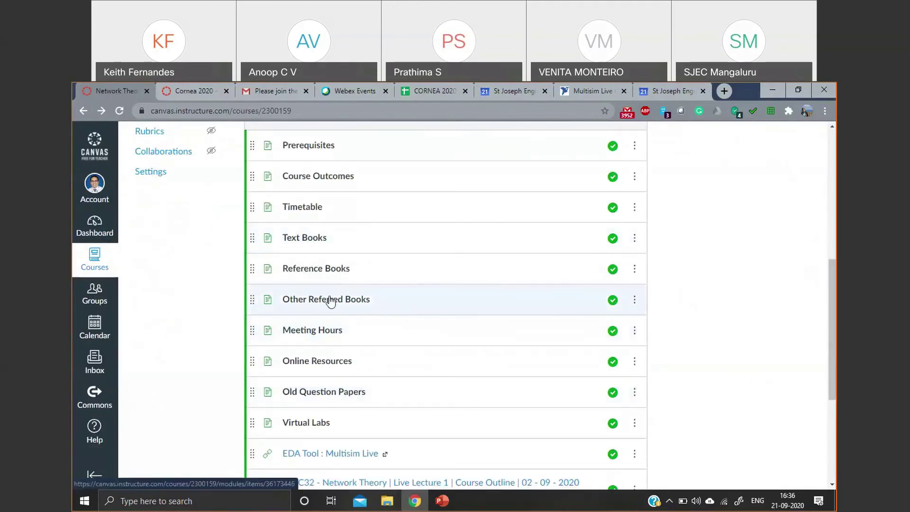
pyautogui.click(315, 209)
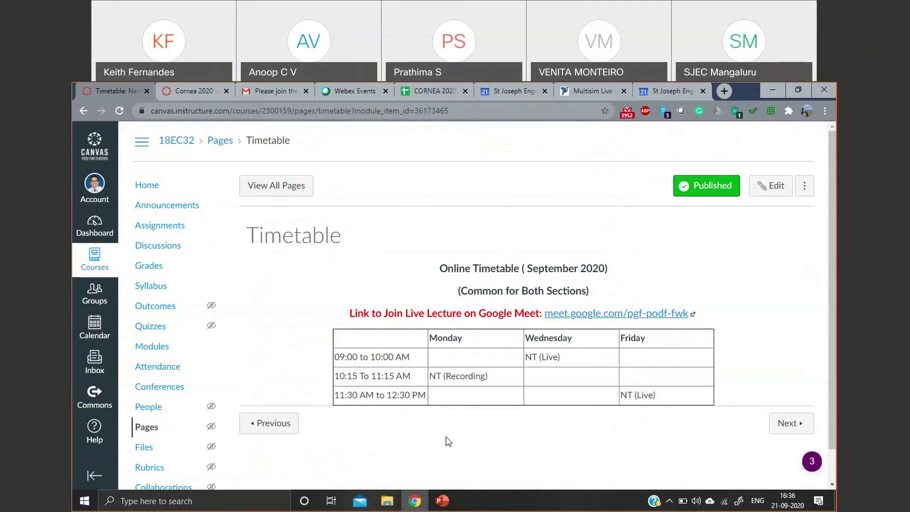
pyautogui.click(684, 86)
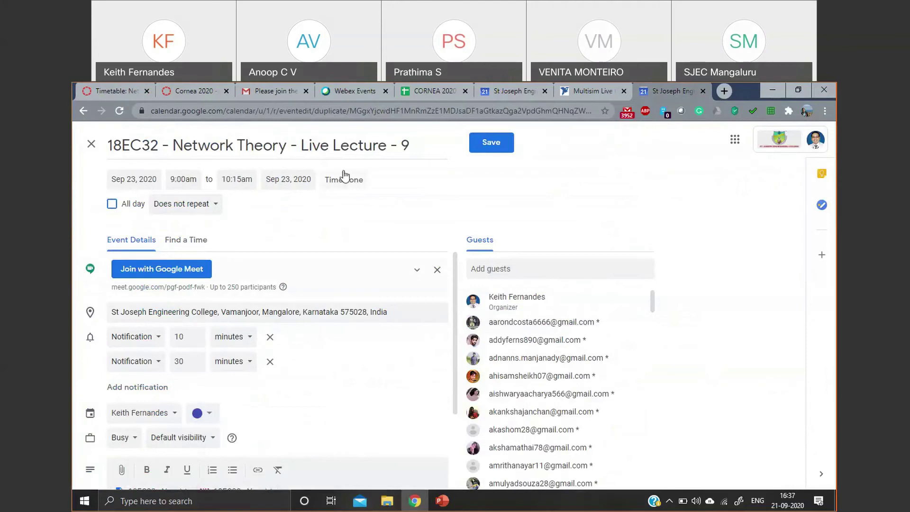
pyautogui.click(800, 504)
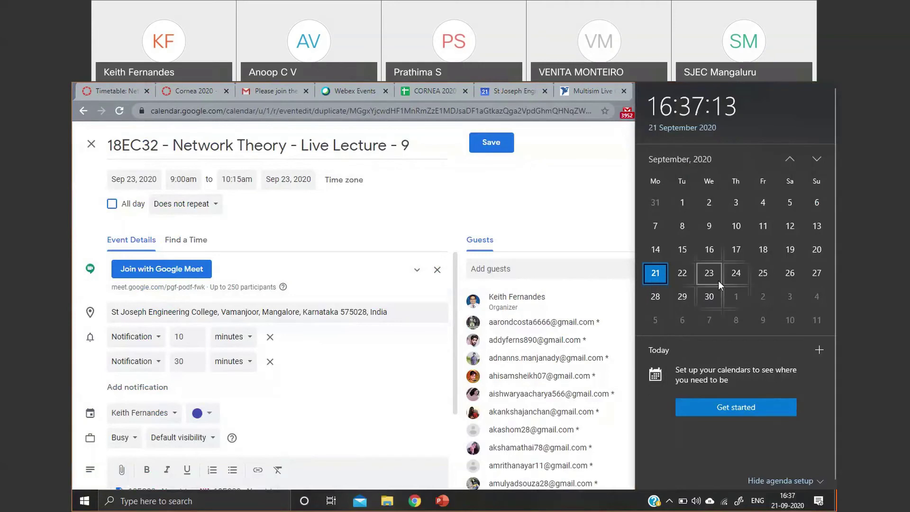
pyautogui.click(519, 228)
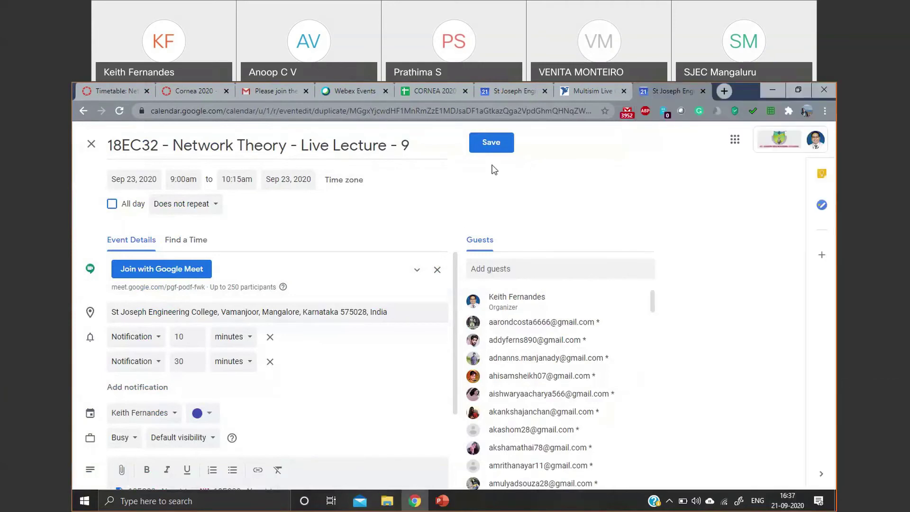
pyautogui.click(492, 143)
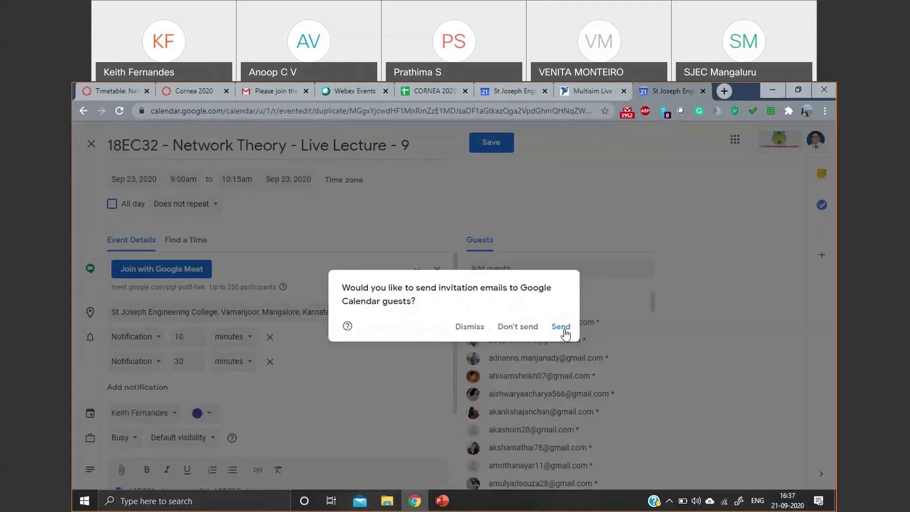
pyautogui.click(562, 333)
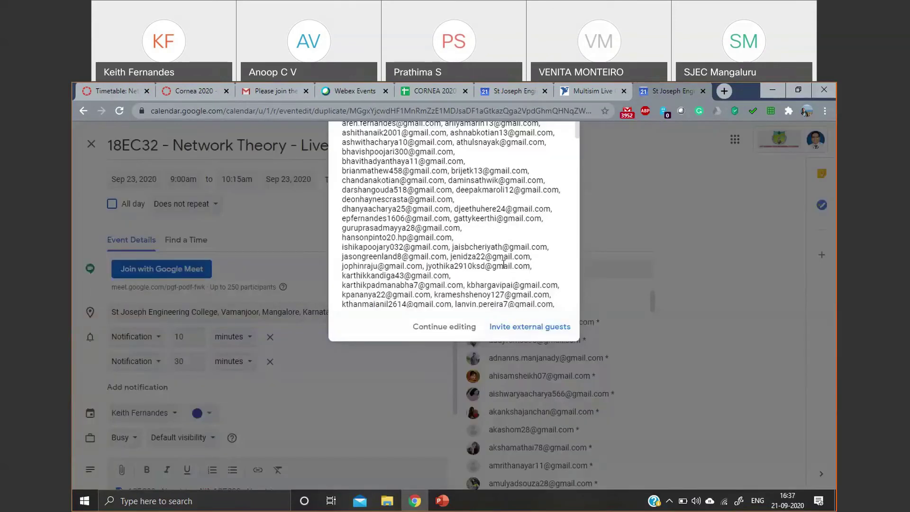
pyautogui.click(527, 327)
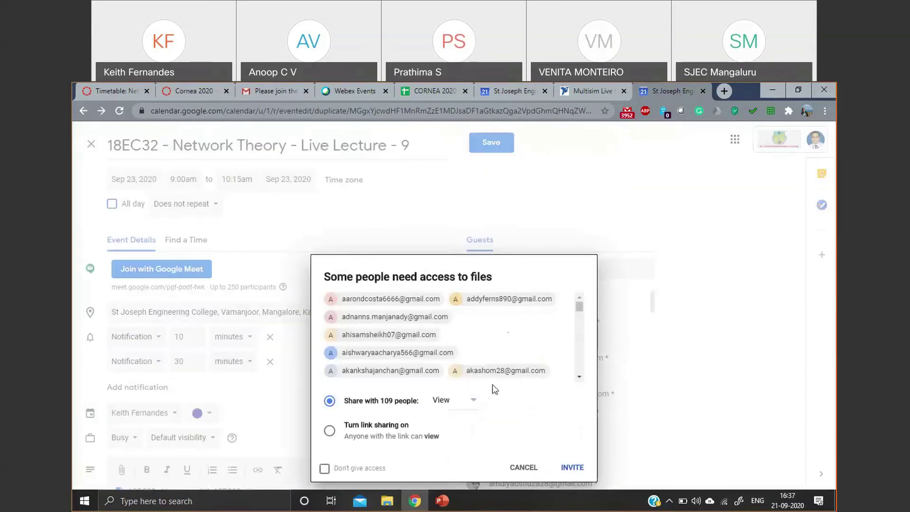
pyautogui.click(528, 467)
pyautogui.scroll(-3, 371, 320)
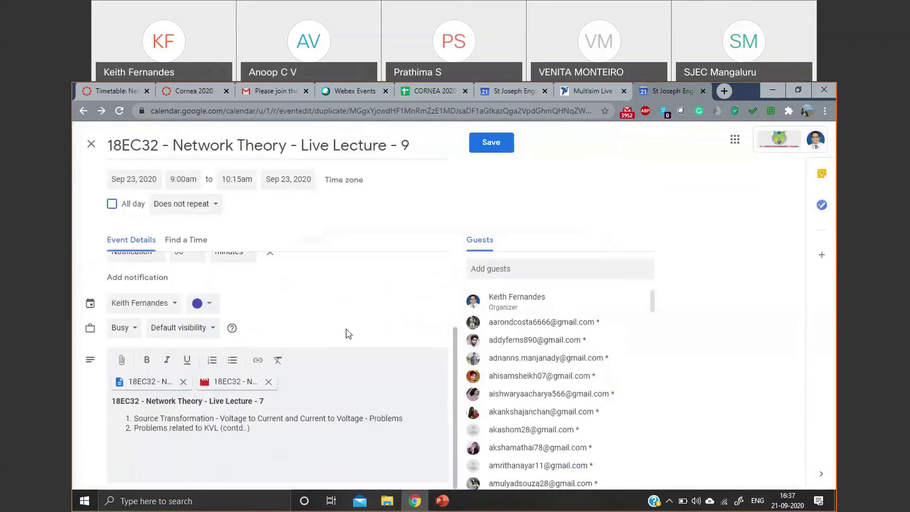
# - Remove both attachments and change the description heading to Live Lecture - 9
pyautogui.click(183, 382)
pyautogui.click(183, 382)
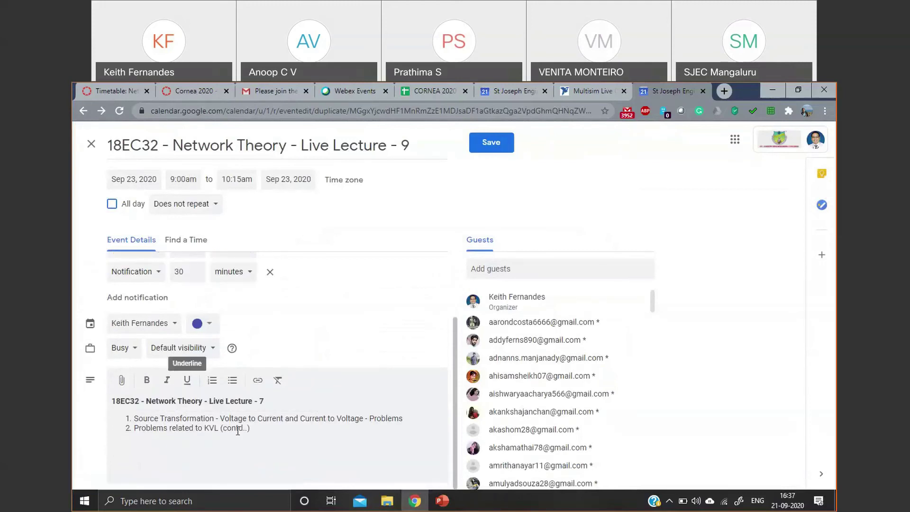
pyautogui.doubleClick(269, 399)
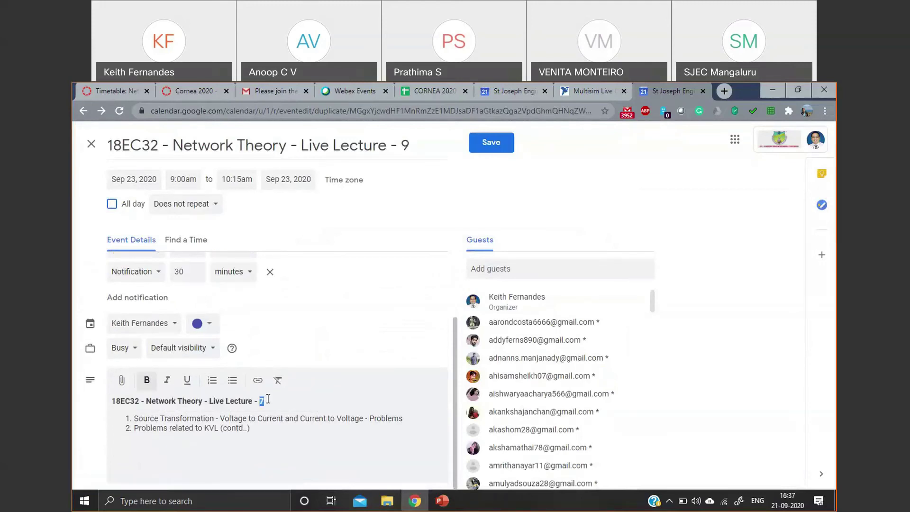
pyautogui.write('9')
# - Replace the topic lines with 'Delta star transformation - Problems' and save the event
pyautogui.moveTo(260, 428); pyautogui.dragTo(134, 419)
pyautogui.write('Detal')
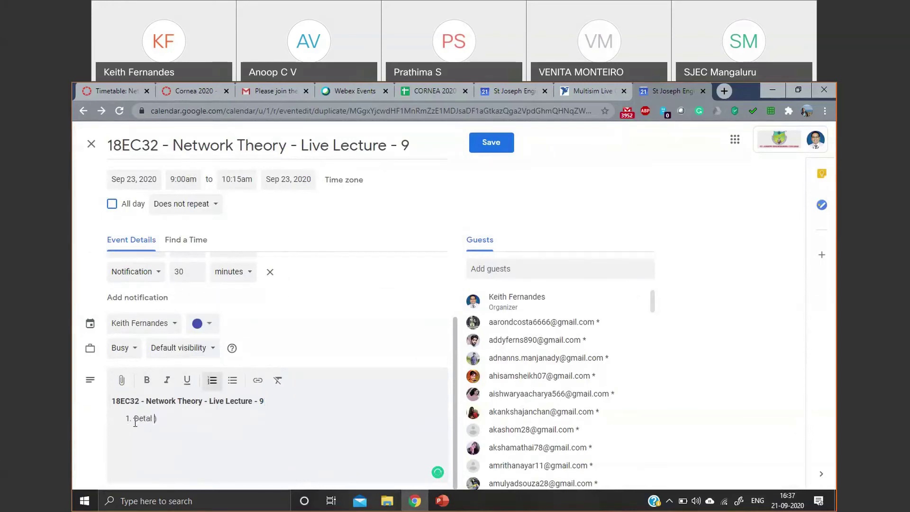
pyautogui.press('BackSpace')
pyautogui.press('BackSpace')
pyautogui.press('BackSpace')
pyautogui.press('BackSpace')
pyautogui.write('lta star transformation - Proble')
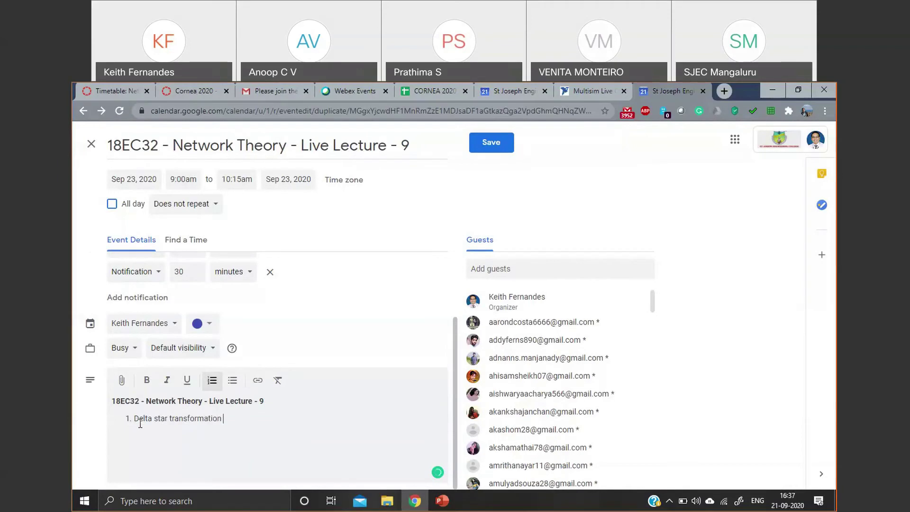
pyautogui.write('ms')
pyautogui.click(499, 147)
# - Send invitations to the external guests to finish saving Lecture 9, then review Live Lecture - 7's details
pyautogui.click(561, 329)
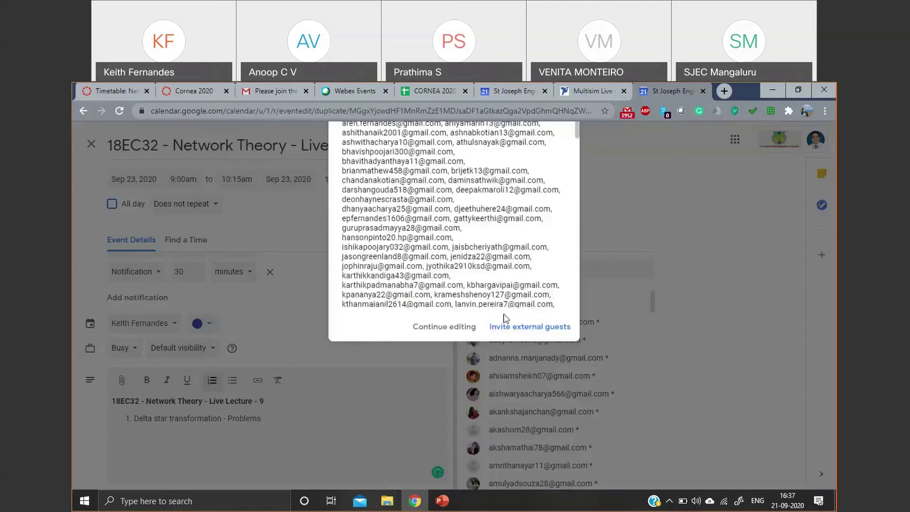
pyautogui.click(526, 325)
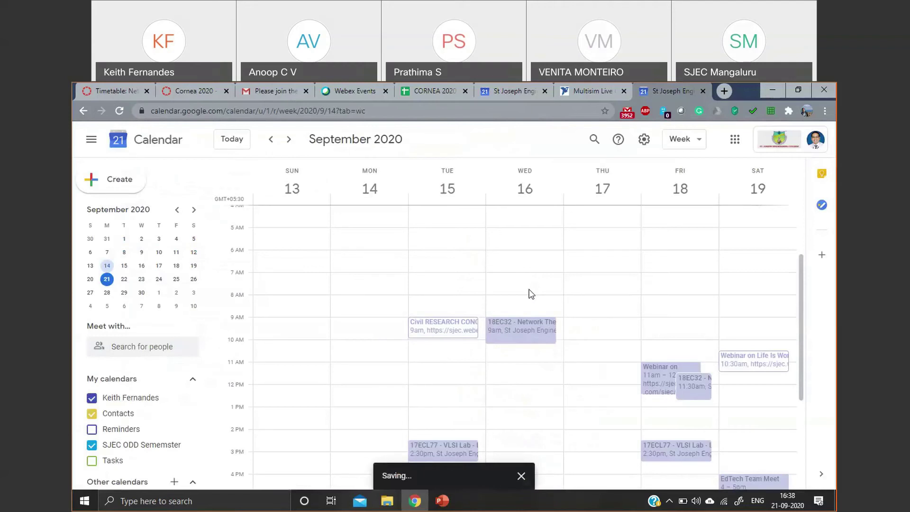
pyautogui.click(512, 325)
pyautogui.scroll(-2, 281, 379)
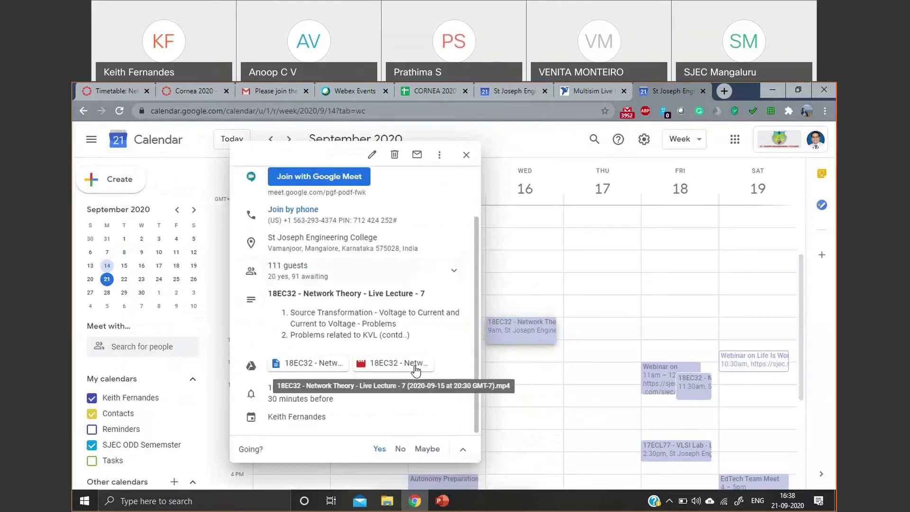
pyautogui.click(466, 160)
pyautogui.scroll(-1, 640, 360)
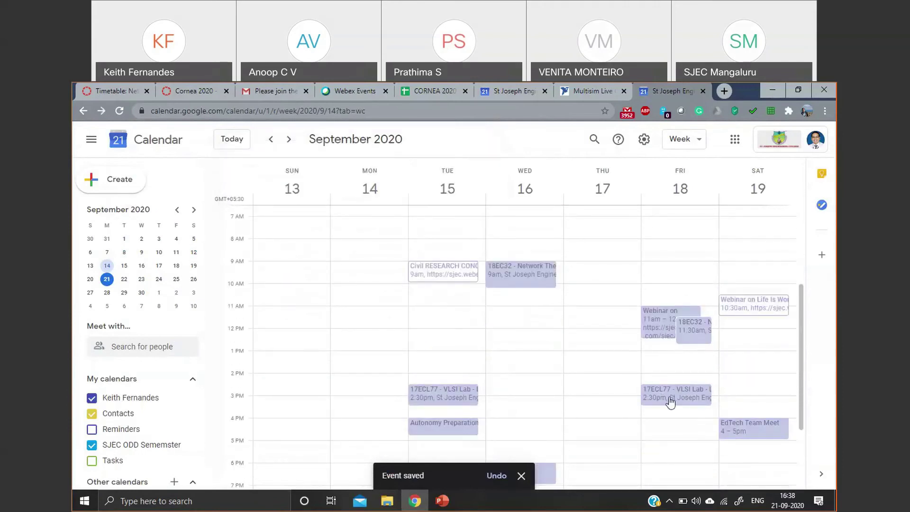
pyautogui.scroll(3, 643, 315)
pyautogui.scroll(-5, 642, 311)
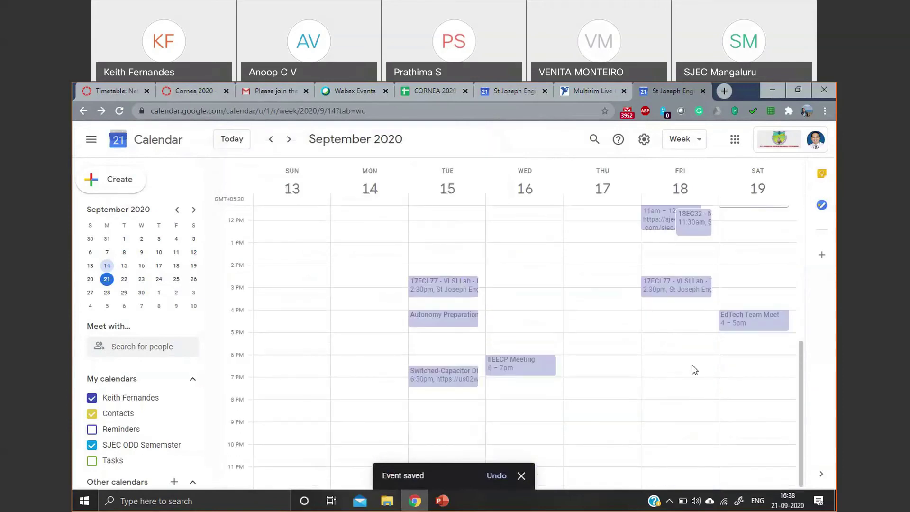
pyautogui.scroll(1, 694, 370)
# - Review the Live Lecture - 8 event's details
pyautogui.click(698, 282)
pyautogui.scroll(-1, 484, 441)
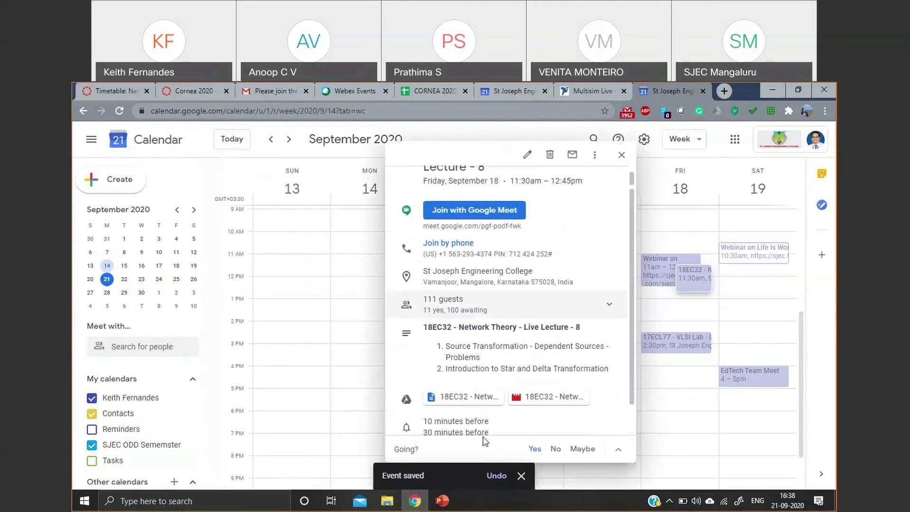
pyautogui.scroll(-1, 485, 441)
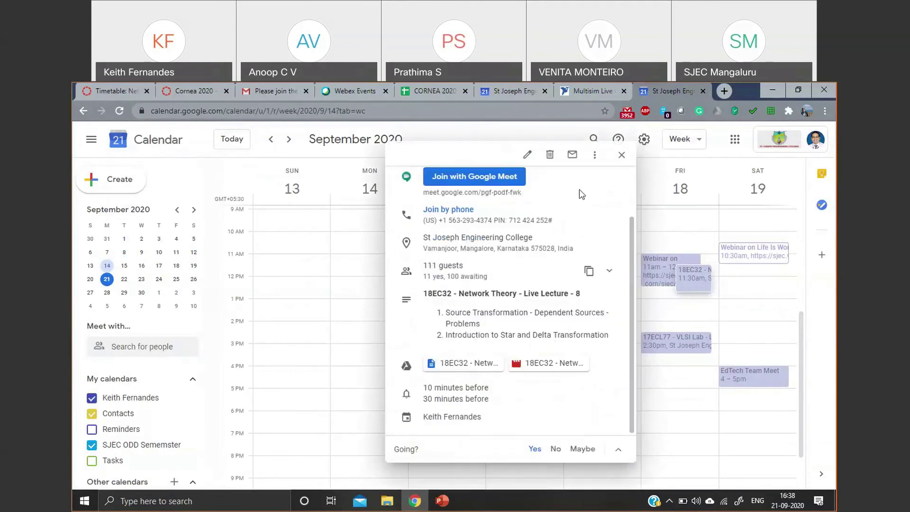
pyautogui.click(622, 156)
pyautogui.scroll(3, 661, 342)
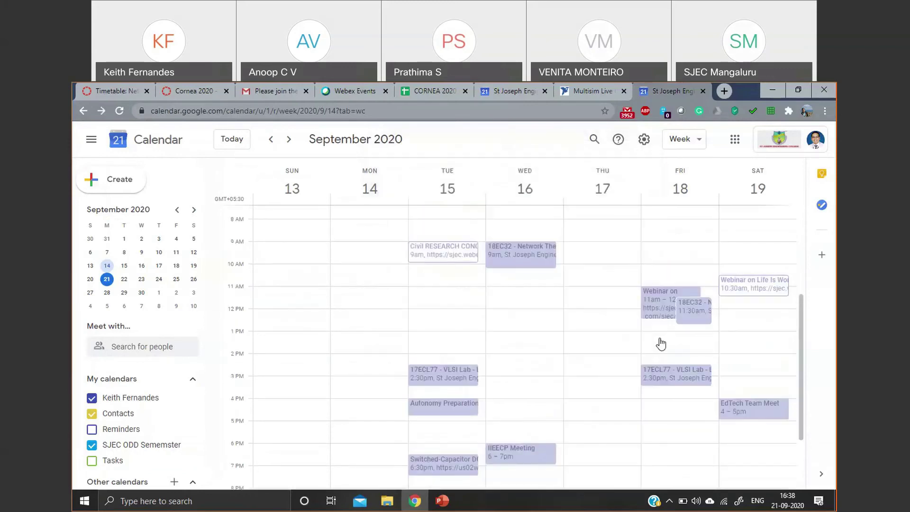
pyautogui.scroll(-4, 677, 412)
pyautogui.scroll(3, 676, 412)
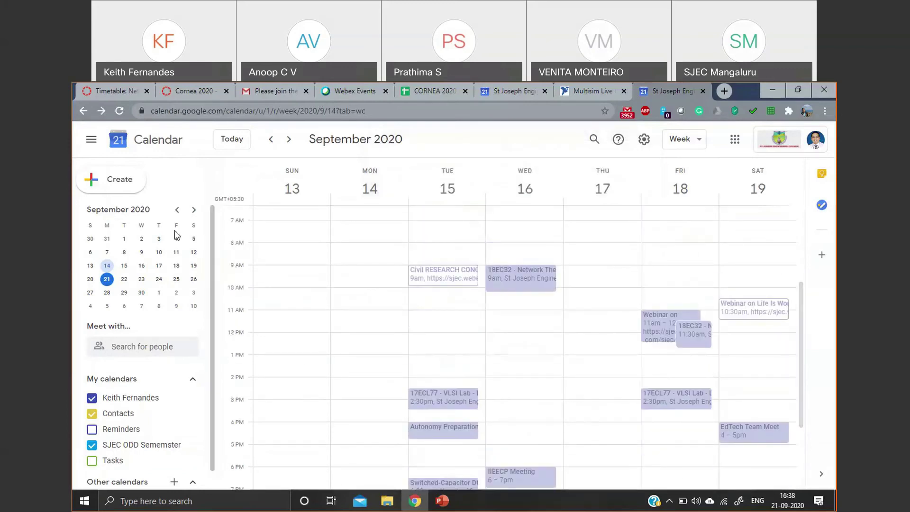
# - Go to the week of September 20–26 and join Cornea 2020's Google Meet
pyautogui.click(289, 142)
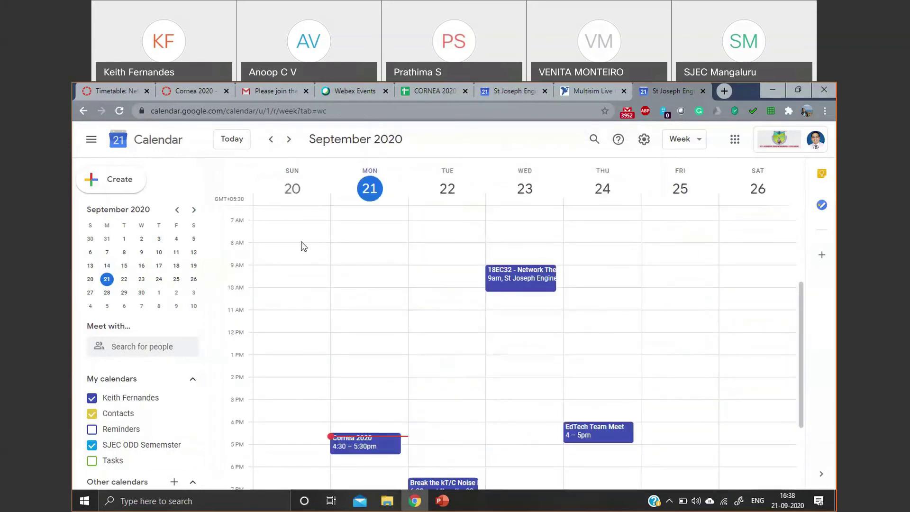
pyautogui.click(355, 439)
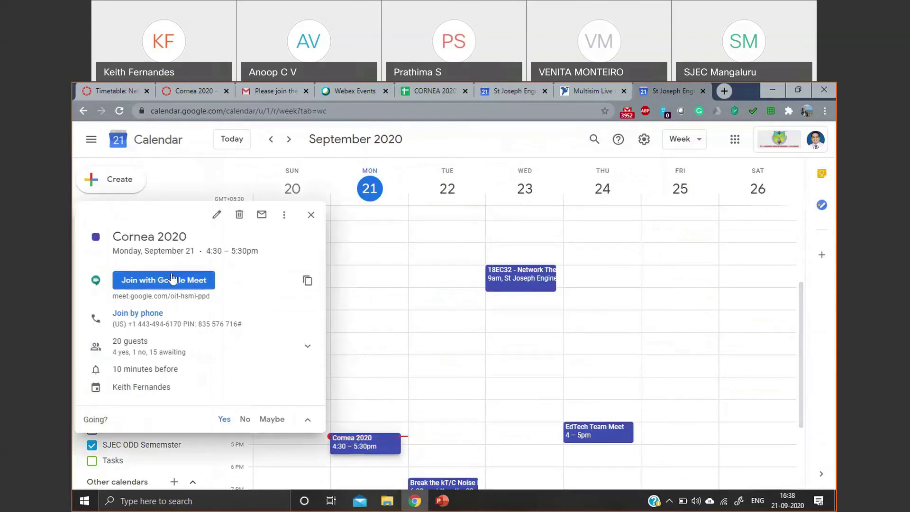
pyautogui.click(183, 283)
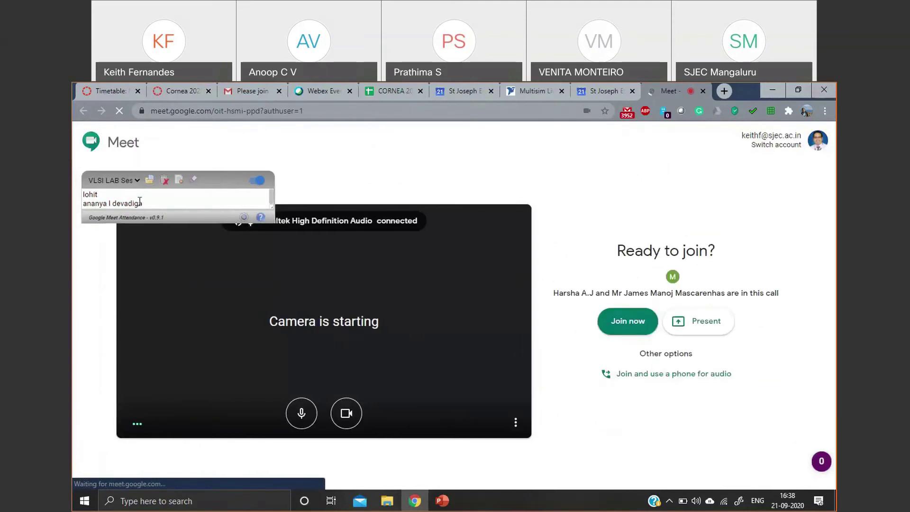
# - Turn off the microphone and camera on the Cornea 2020 pre-join screen
pyautogui.click(129, 184)
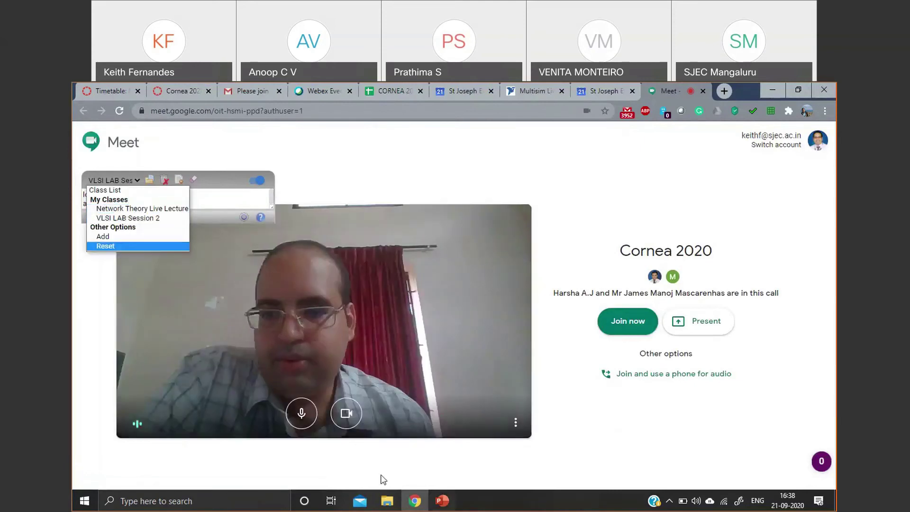
pyautogui.click(301, 413)
pyautogui.click(346, 413)
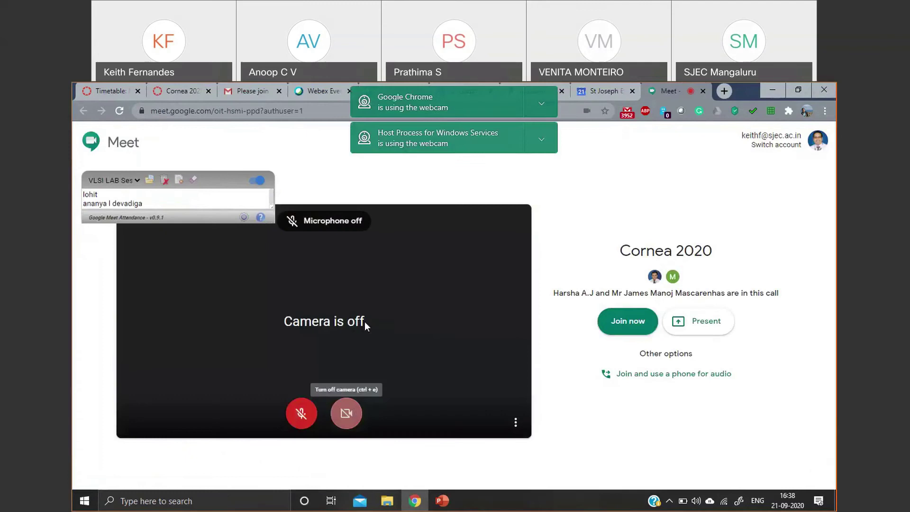
# - Browse the attendance extension's class list and start adding a new class
pyautogui.click(109, 182)
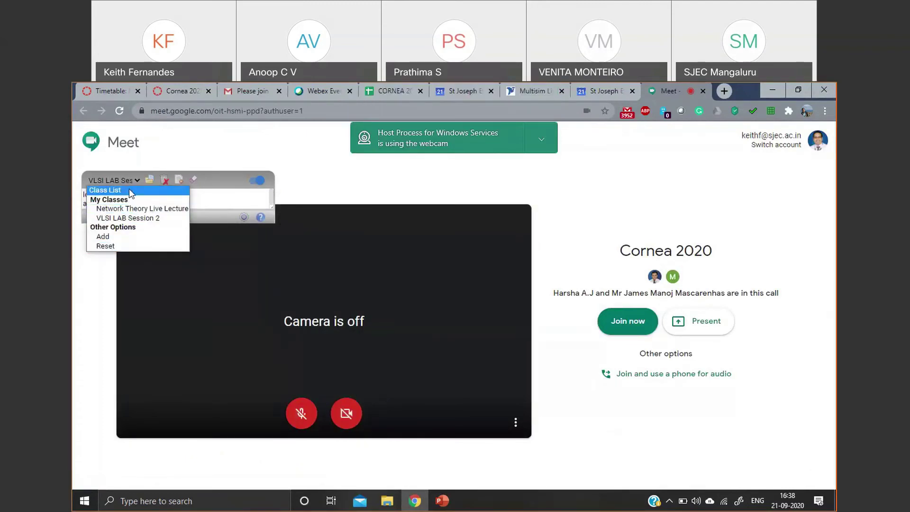
pyautogui.click(130, 191)
pyautogui.click(132, 197)
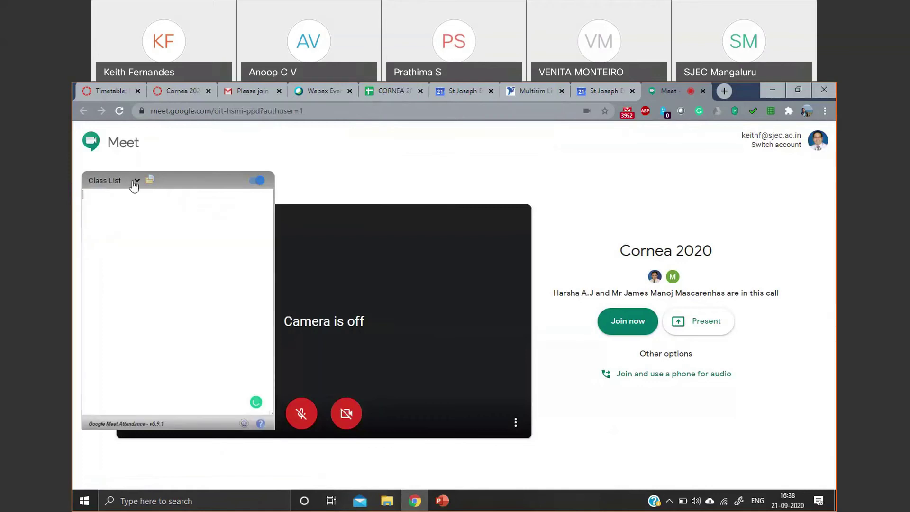
pyautogui.click(134, 182)
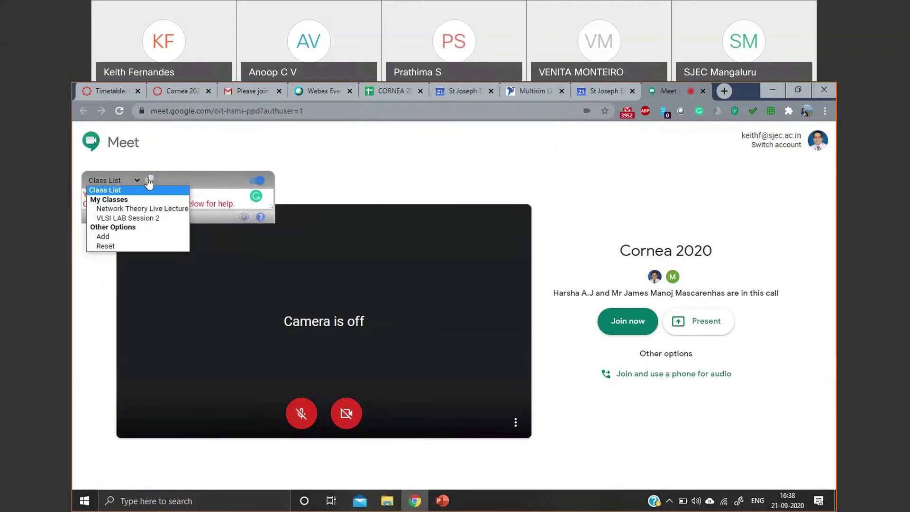
pyautogui.click(127, 186)
pyautogui.click(127, 186)
pyautogui.click(124, 237)
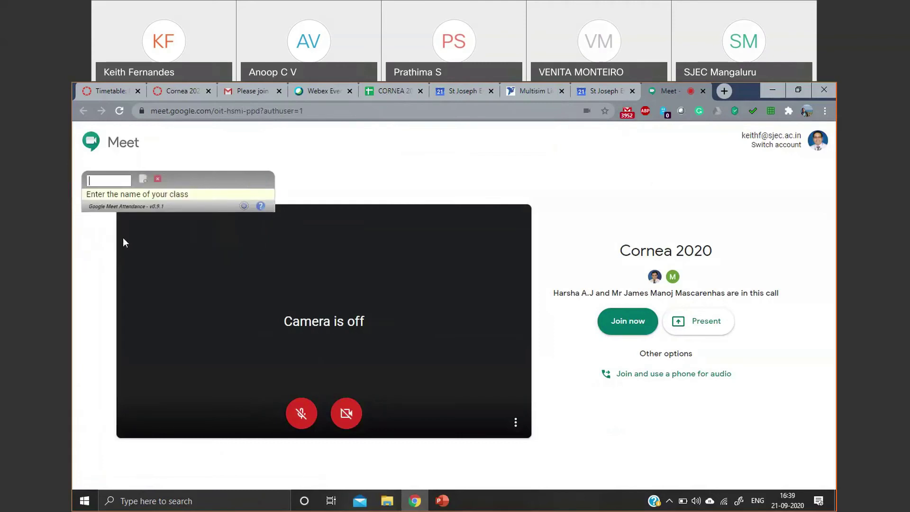
# - Create a new attendance class named 'Cornea 2020'
pyautogui.click(115, 181)
pyautogui.write('Cornea')
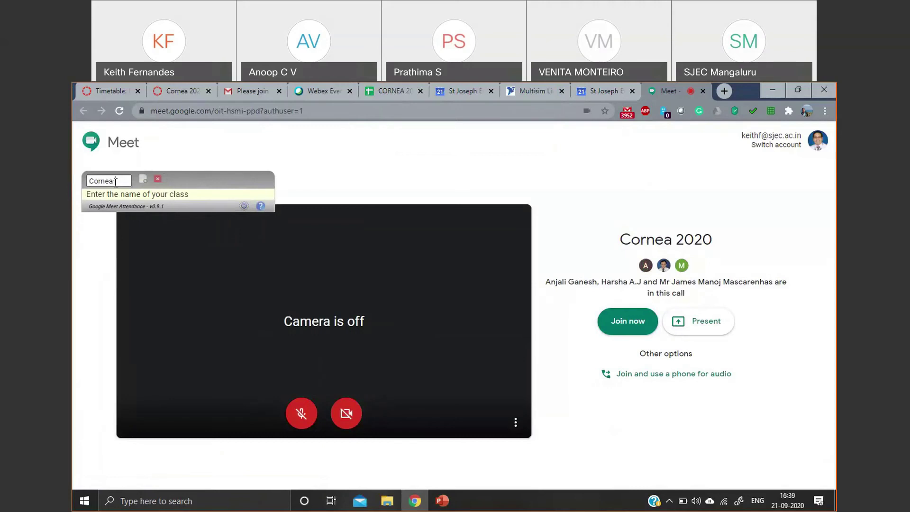
pyautogui.write(' 2020')
pyautogui.click(143, 179)
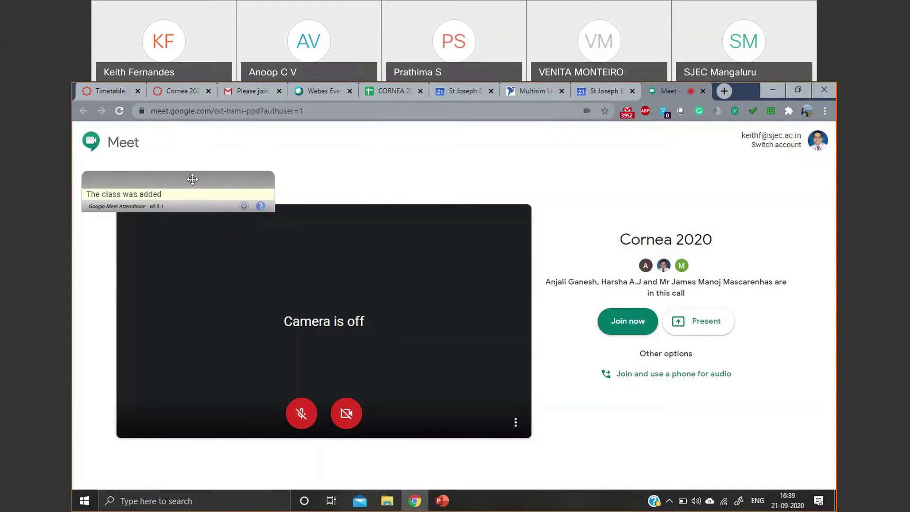
pyautogui.click(195, 195)
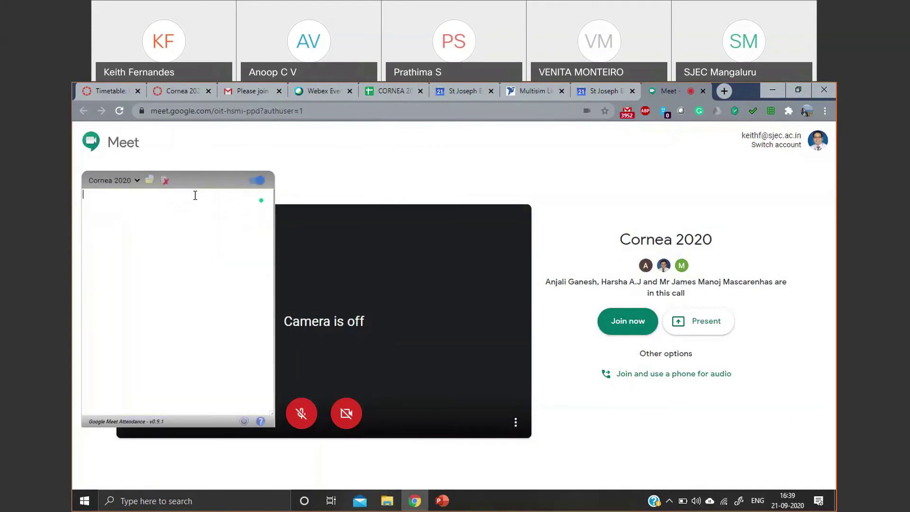
# - Browse the Network Theory and VLSI LAB Session 2 classes, reselect Cornea 2020, and join the call
pyautogui.click(119, 182)
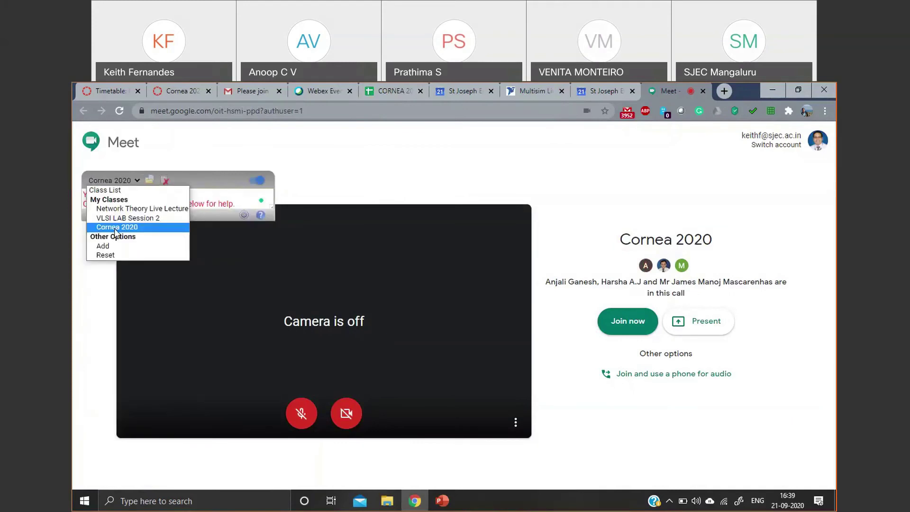
pyautogui.click(134, 208)
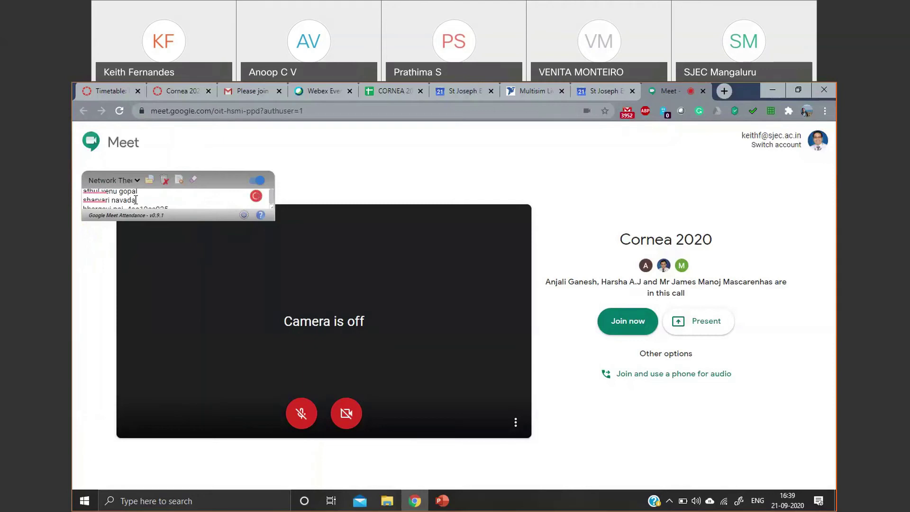
pyautogui.click(136, 188)
pyautogui.click(125, 220)
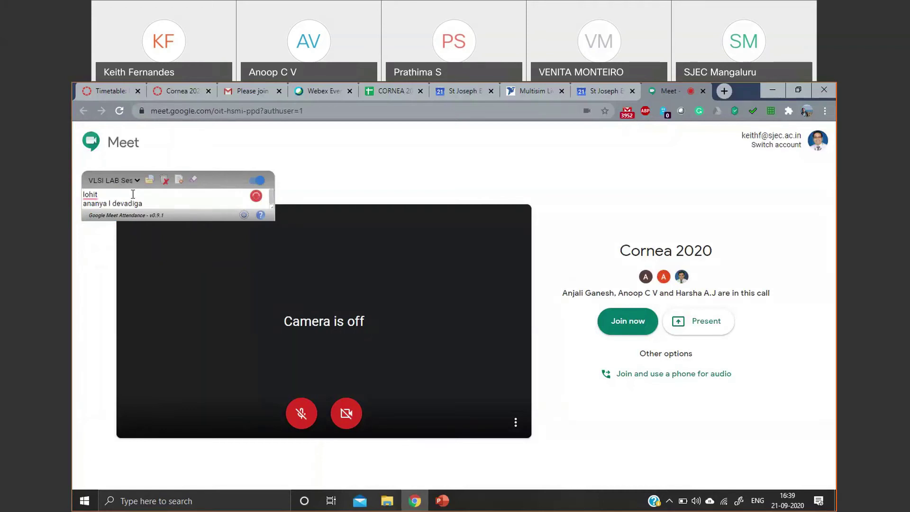
pyautogui.click(136, 180)
pyautogui.click(138, 224)
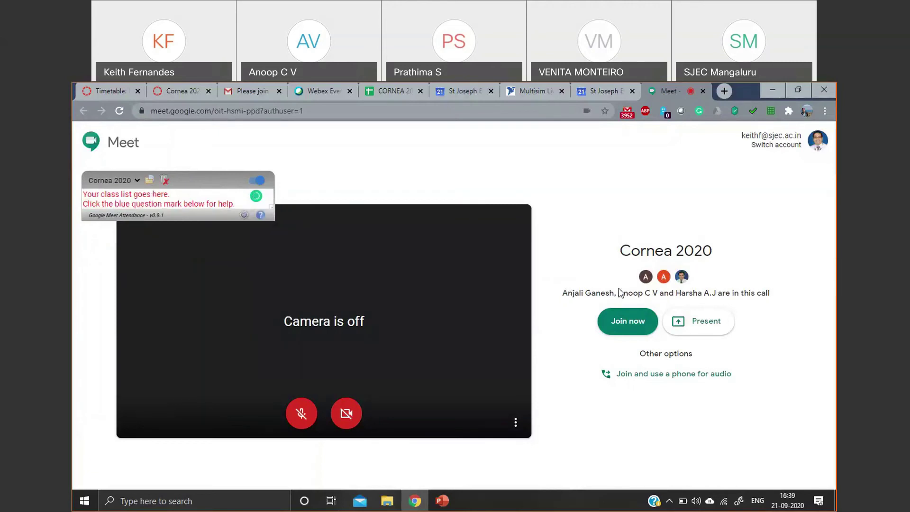
pyautogui.click(617, 327)
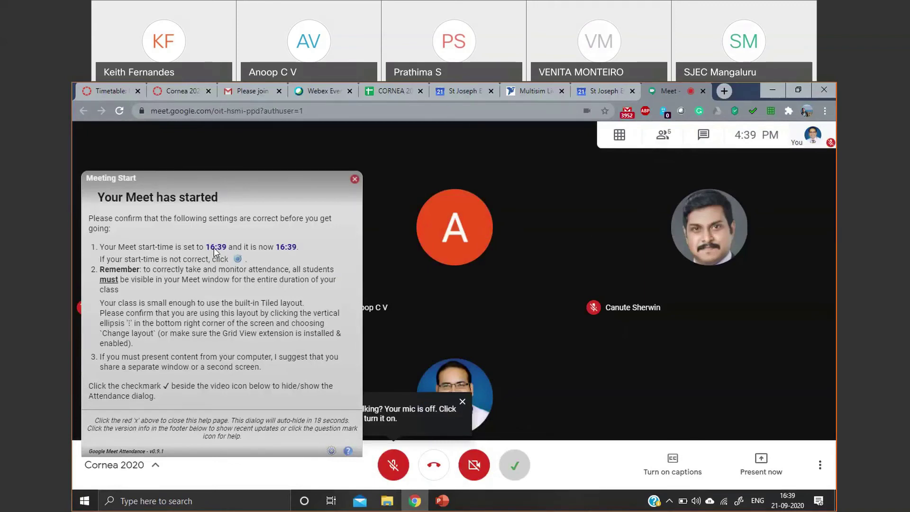
# - Dismiss the meeting start notice and refresh attendance so all seven participants are ticked
pyautogui.click(355, 180)
pyautogui.click(357, 181)
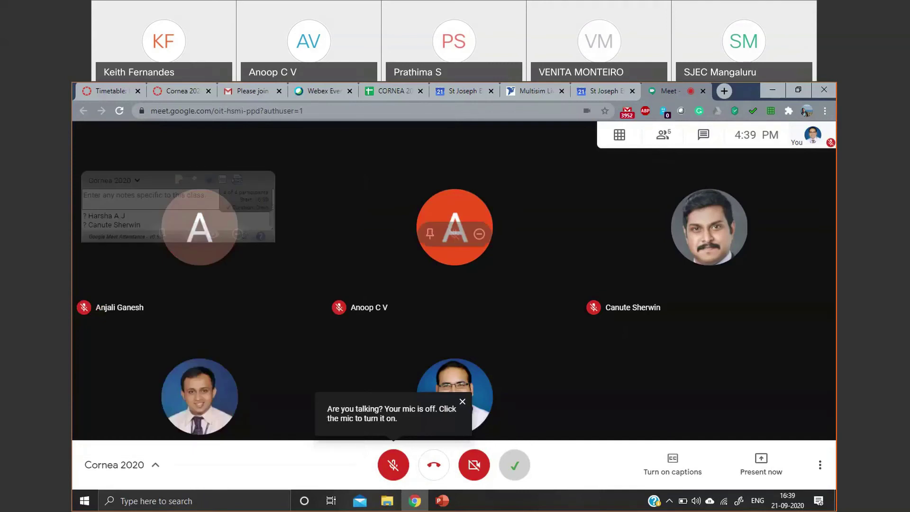
pyautogui.moveTo(133, 217)
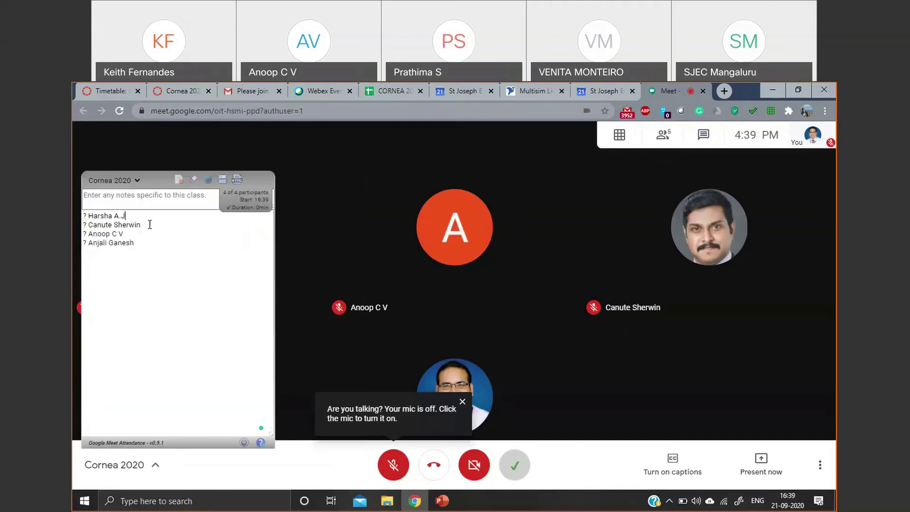
pyautogui.click(152, 216)
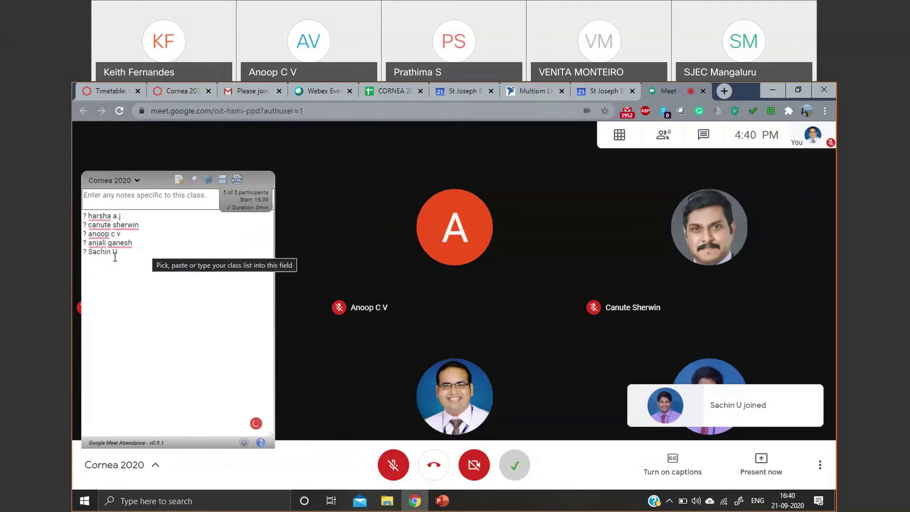
pyautogui.click(194, 183)
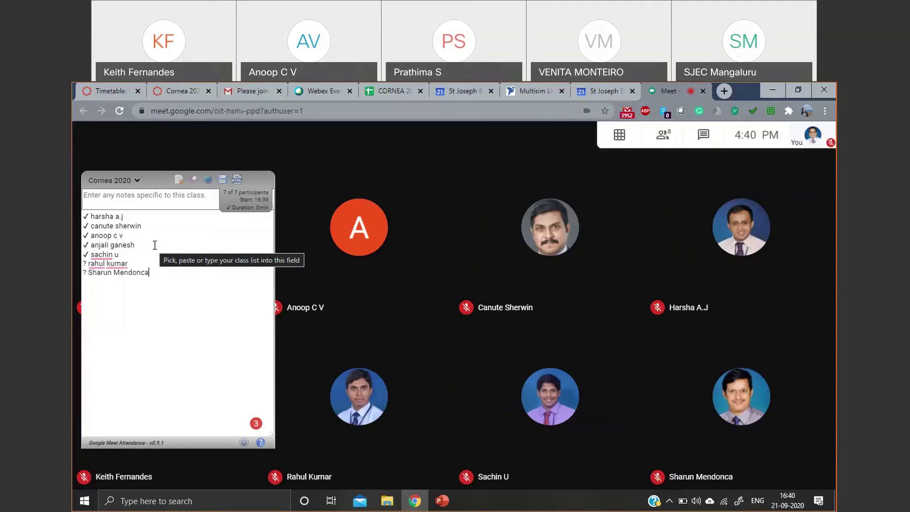
pyautogui.click(173, 227)
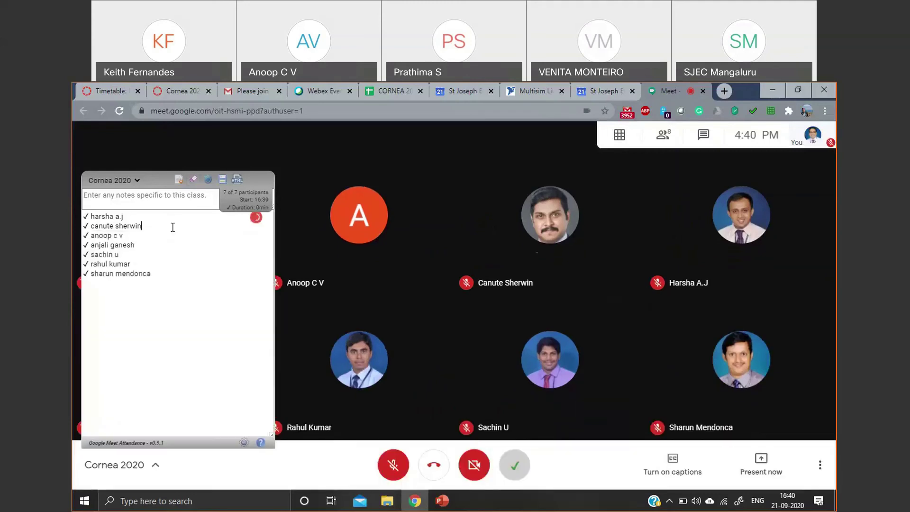
# - Bring up the Change layout choices from the call's More options menu
pyautogui.moveTo(619, 136)
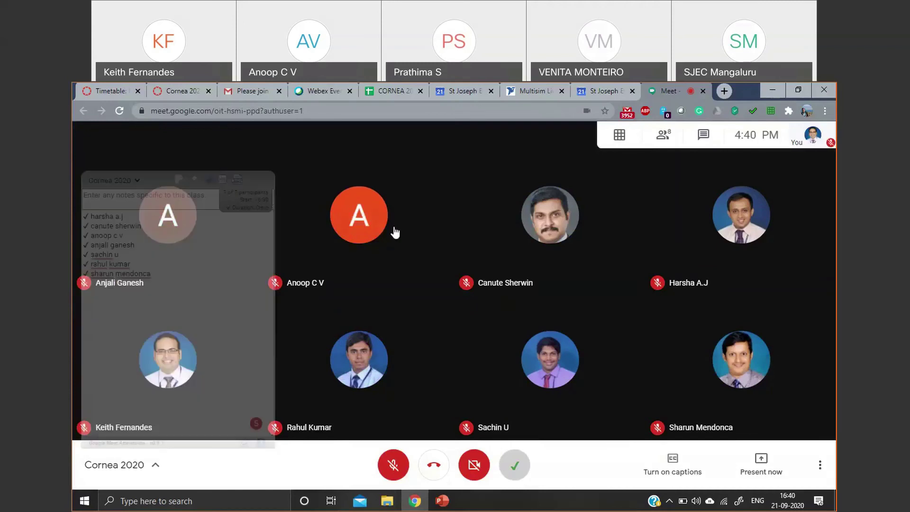
pyautogui.click(822, 466)
pyautogui.click(739, 245)
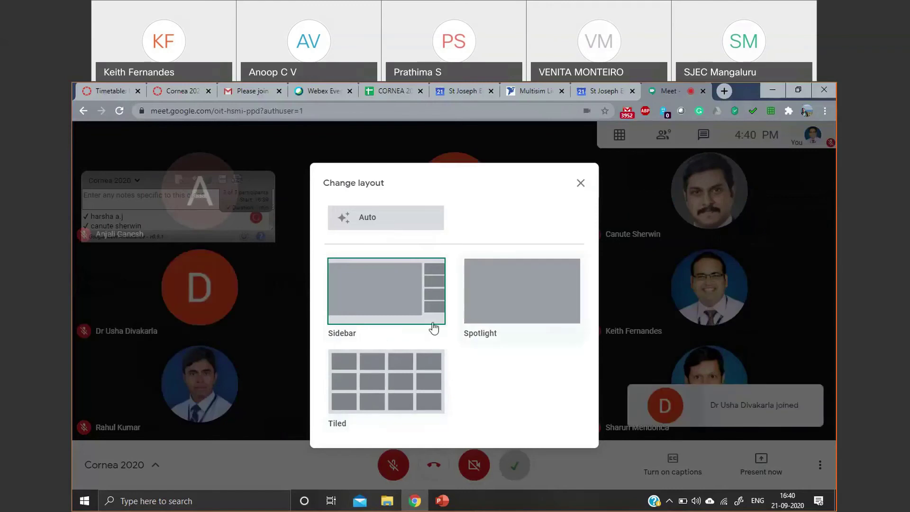
# - Close the Change layout dialog to show the nine-tile participant grid
pyautogui.click(581, 183)
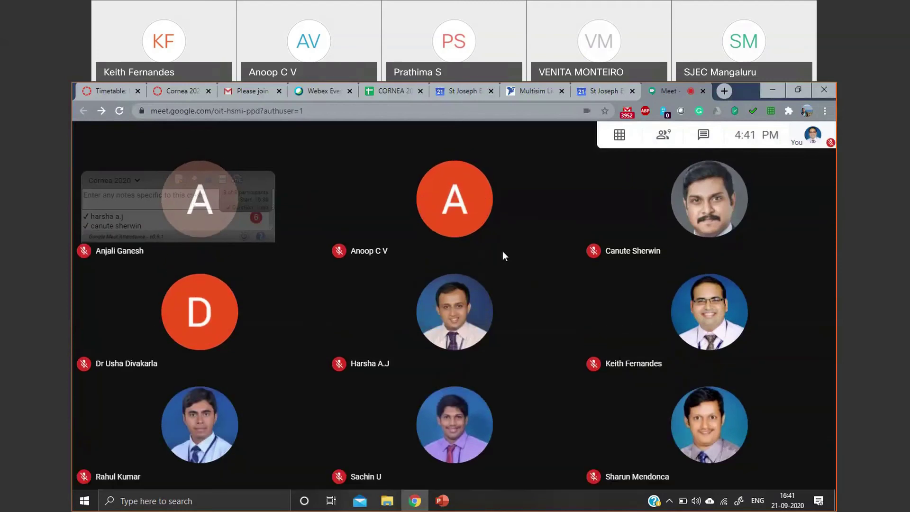
pyautogui.moveTo(124, 217)
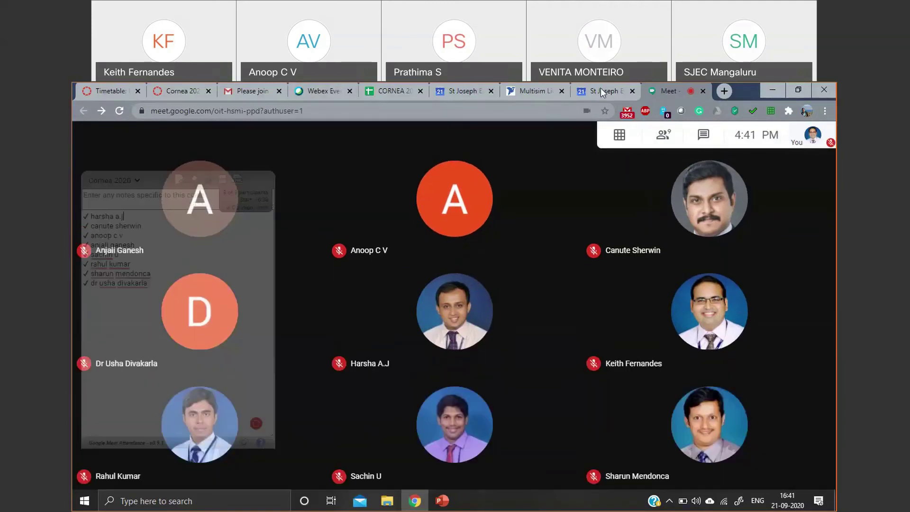
# - Copy the e-mail addresses in B21:B30 of the CORNEA 2020 responses sheet, then open the Cornea 2020 Calendar event
pyautogui.click(362, 91)
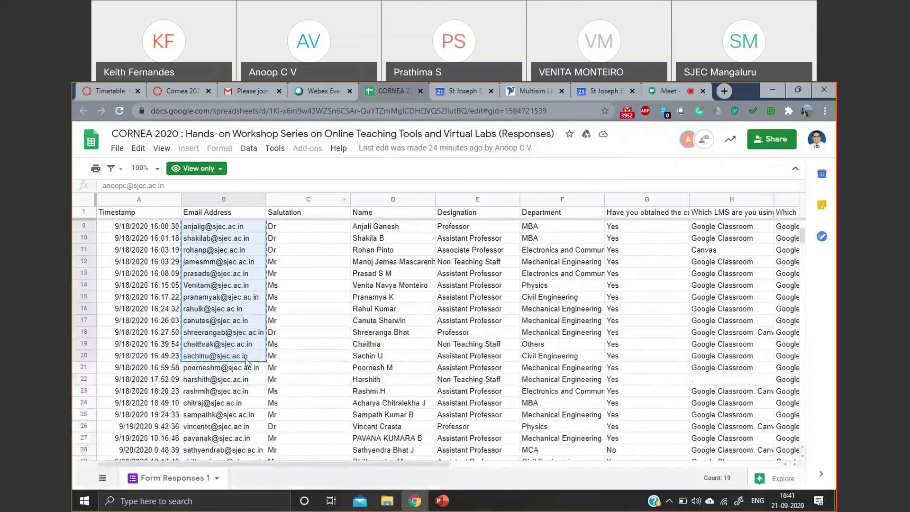
pyautogui.moveTo(251, 368); pyautogui.dragTo(235, 347)
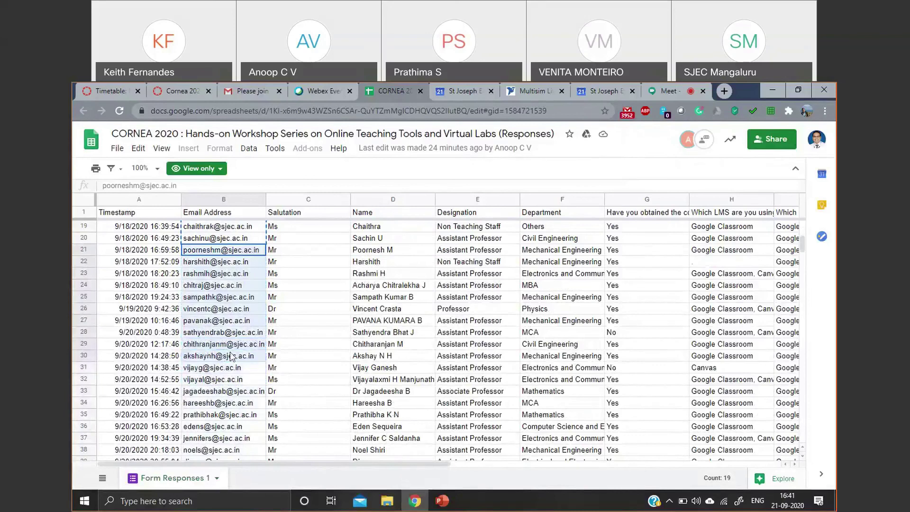
pyautogui.rightClick(236, 350)
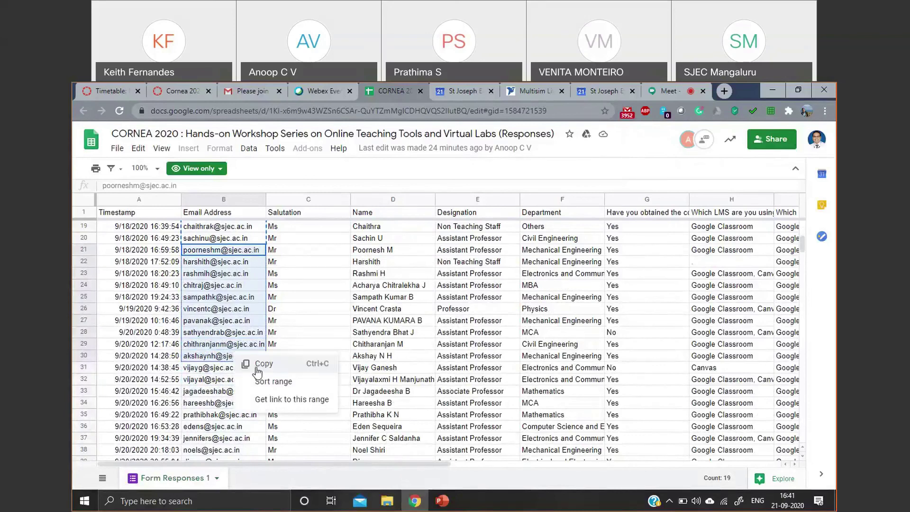
pyautogui.click(258, 366)
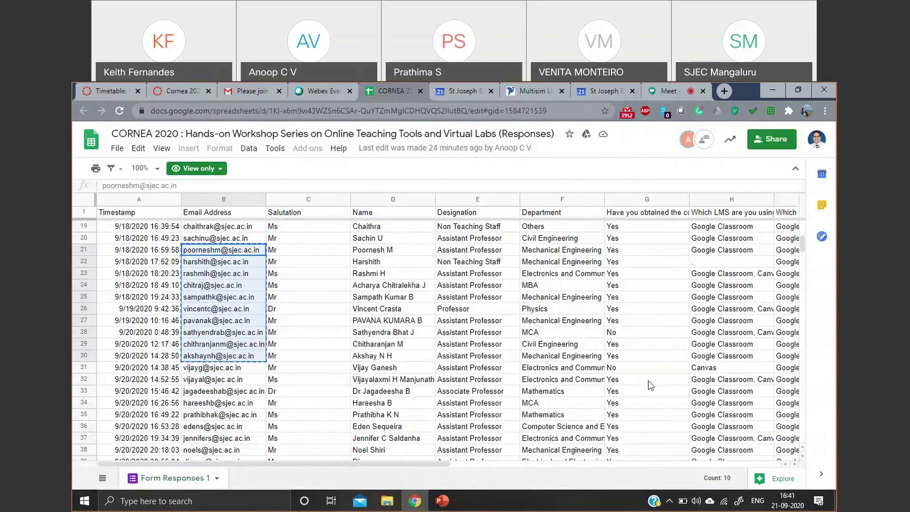
pyautogui.click(650, 380)
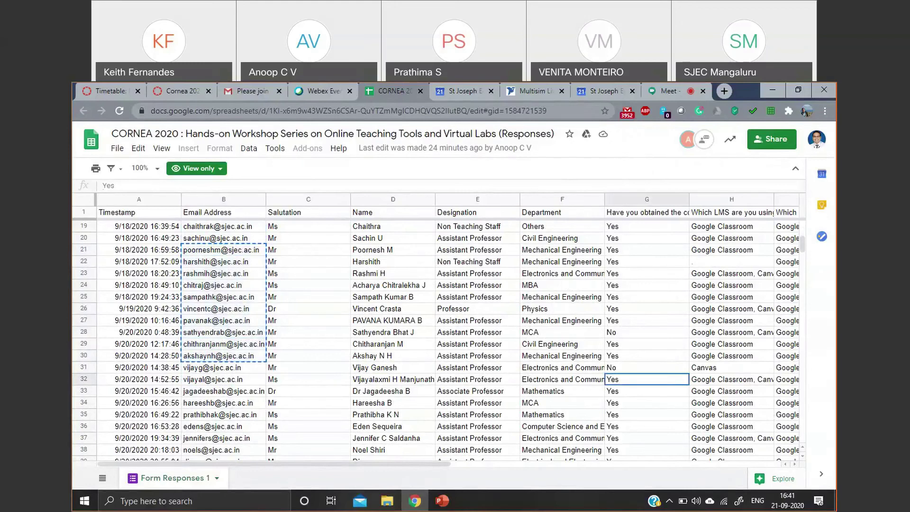
pyautogui.click(679, 87)
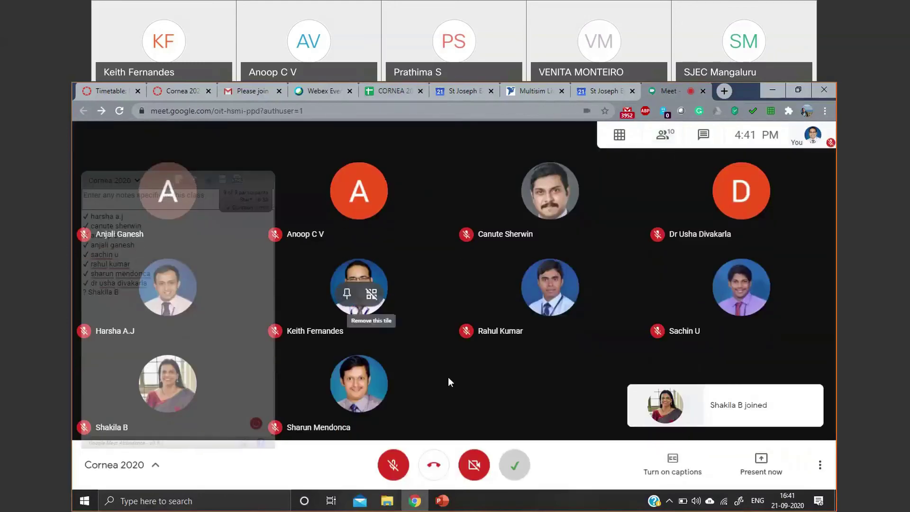
pyautogui.click(594, 89)
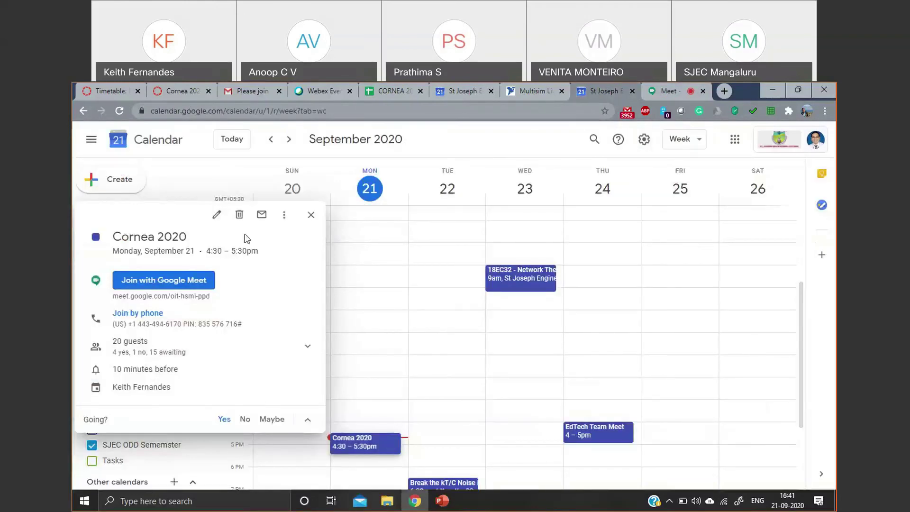
# - Paste the copied e-mail addresses into the Cornea 2020 event's guest list
pyautogui.click(217, 215)
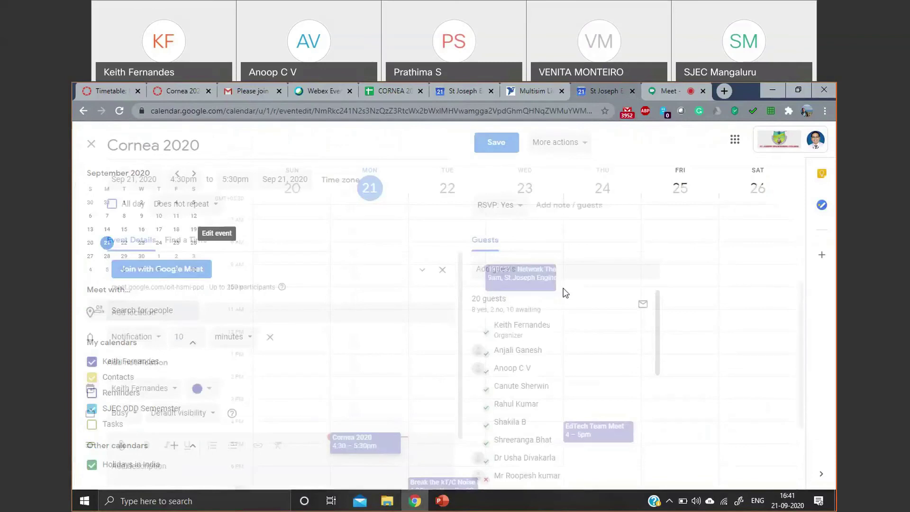
pyautogui.click(539, 273)
pyautogui.rightClick(539, 273)
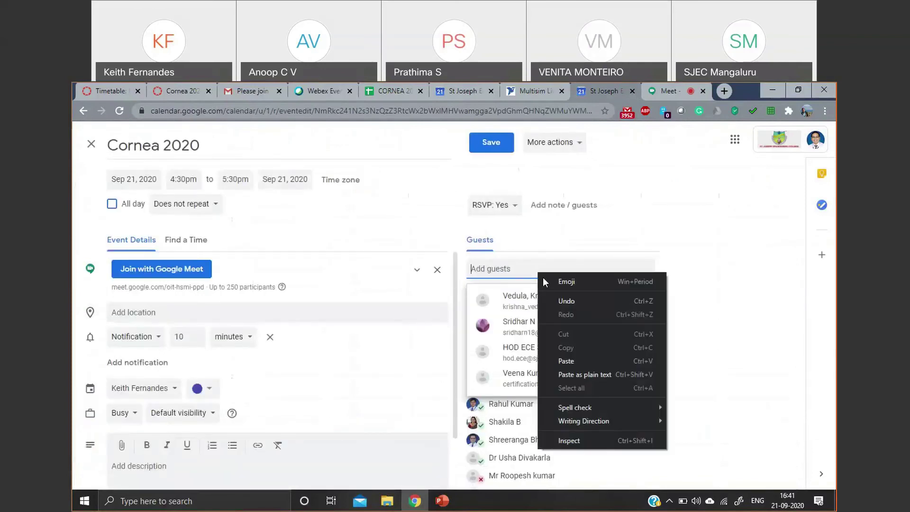
pyautogui.click(599, 360)
pyautogui.press('Return')
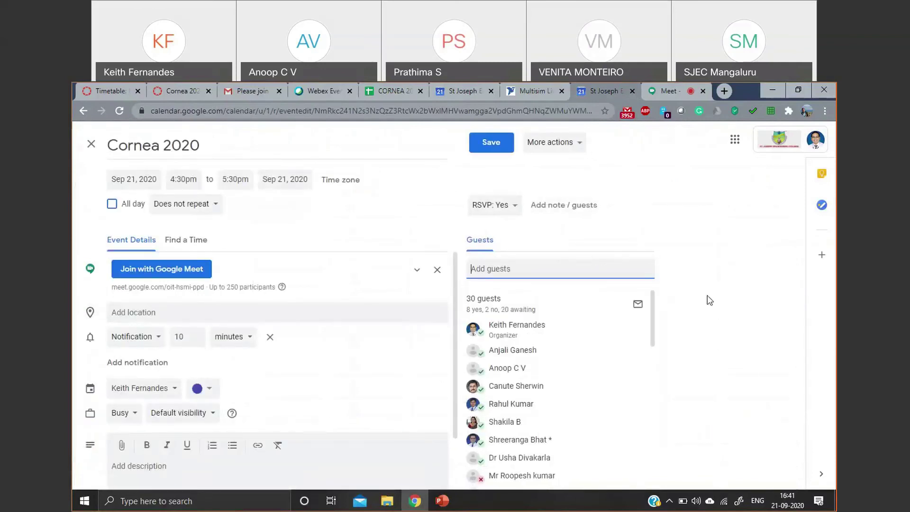
pyautogui.scroll(-5, 621, 365)
pyautogui.scroll(3, 606, 367)
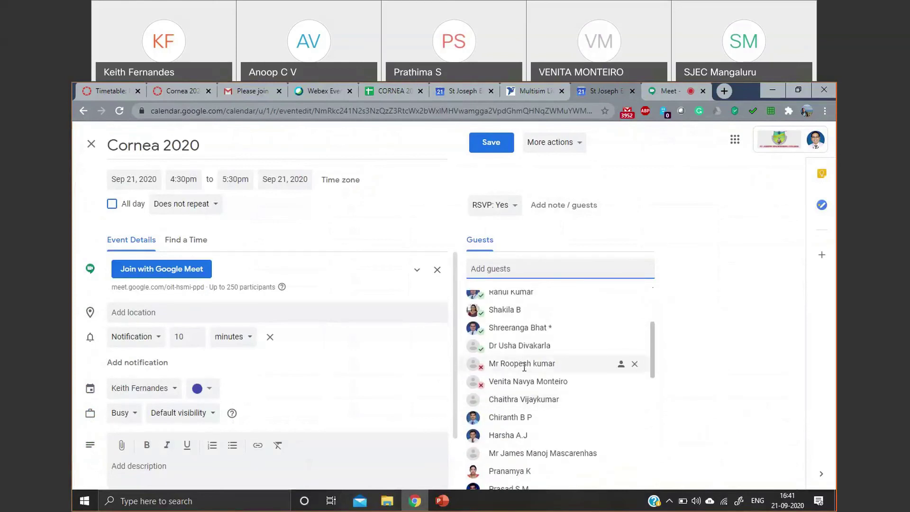
# - Remove the declined guest, save the event and email guests about the change
pyautogui.click(634, 365)
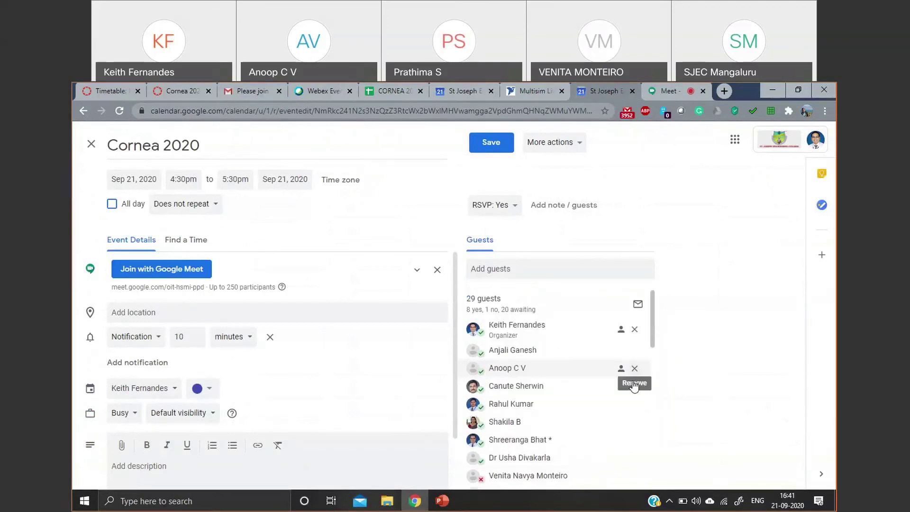
pyautogui.scroll(-1, 625, 394)
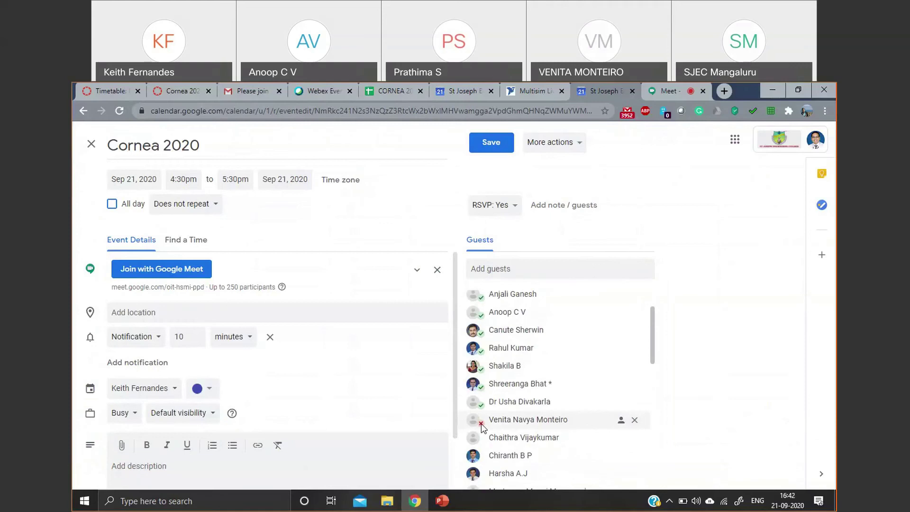
pyautogui.moveTo(482, 426)
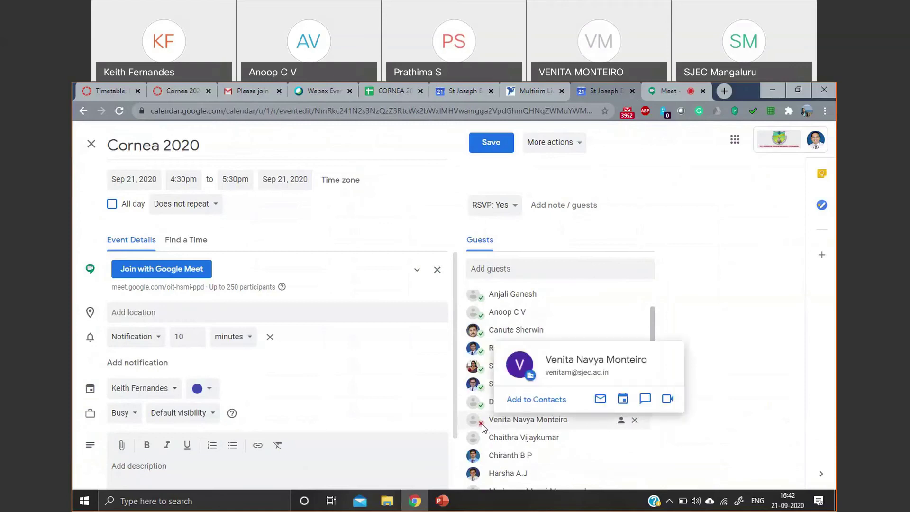
pyautogui.scroll(-5, 556, 337)
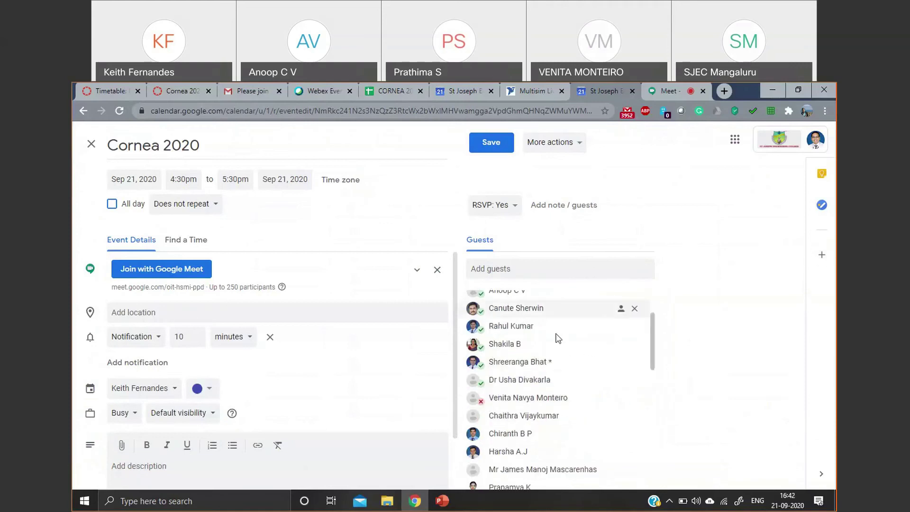
pyautogui.scroll(-3, 521, 294)
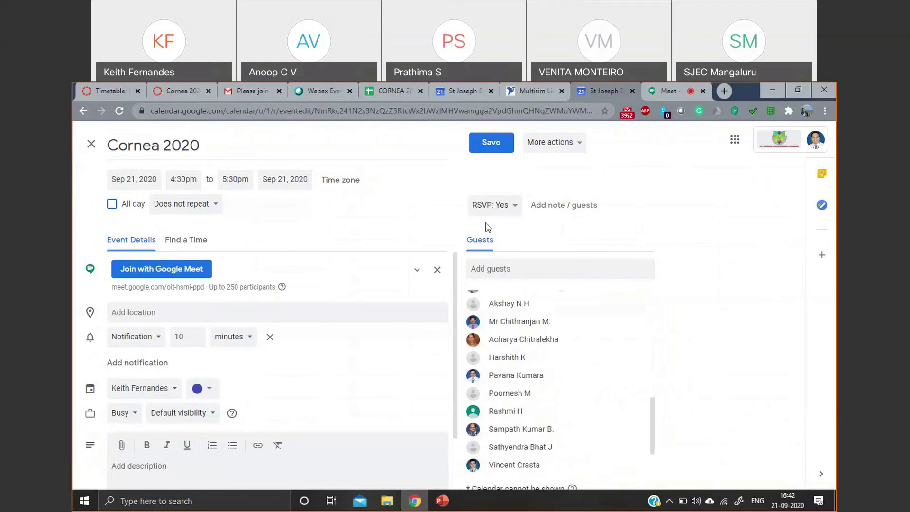
pyautogui.click(503, 146)
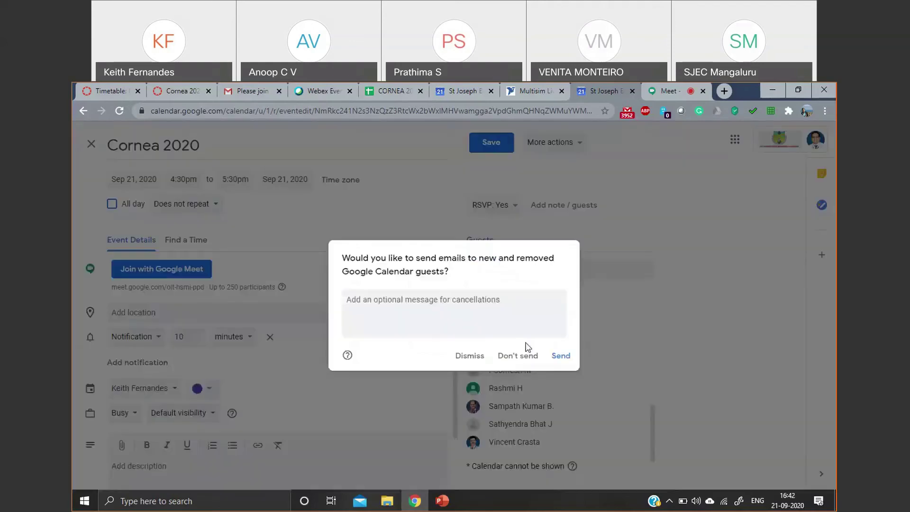
pyautogui.click(554, 361)
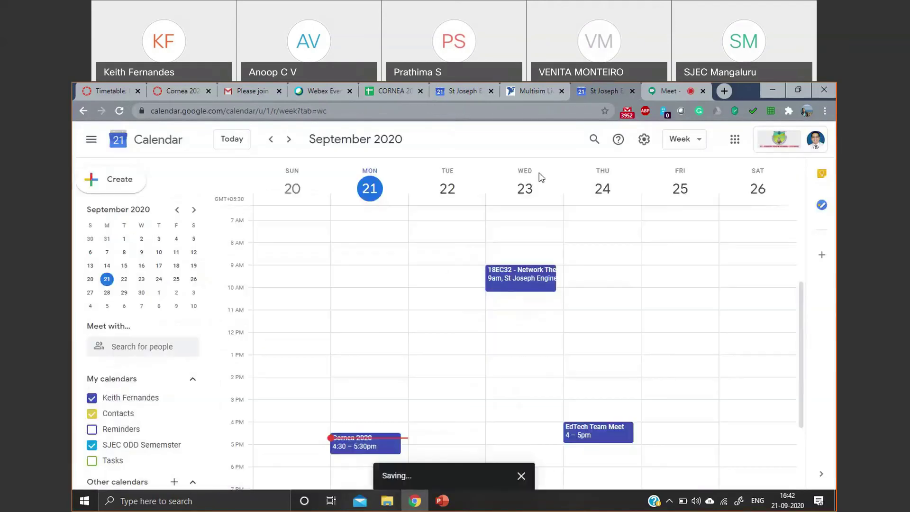
pyautogui.click(671, 90)
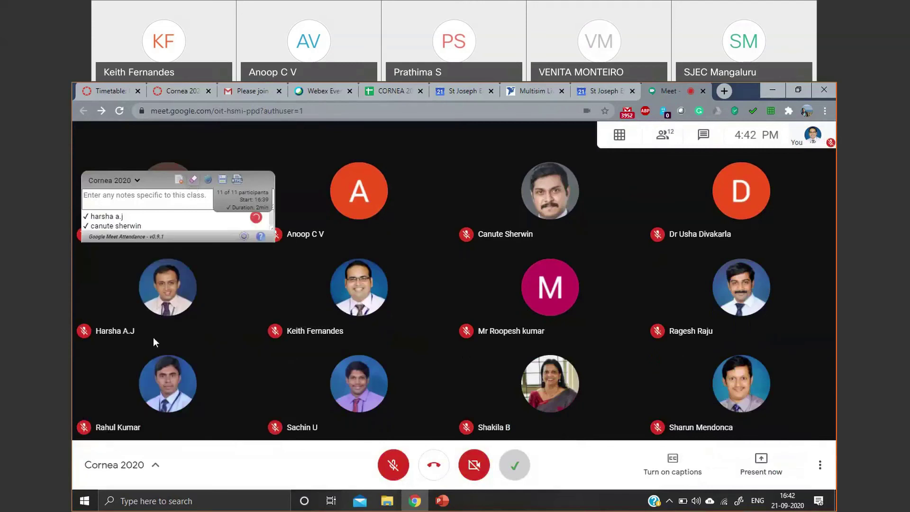
# - Watch the Cornea 2020 call grow to 12 participants, all ticked in the attendance roster
pyautogui.moveTo(169, 237)
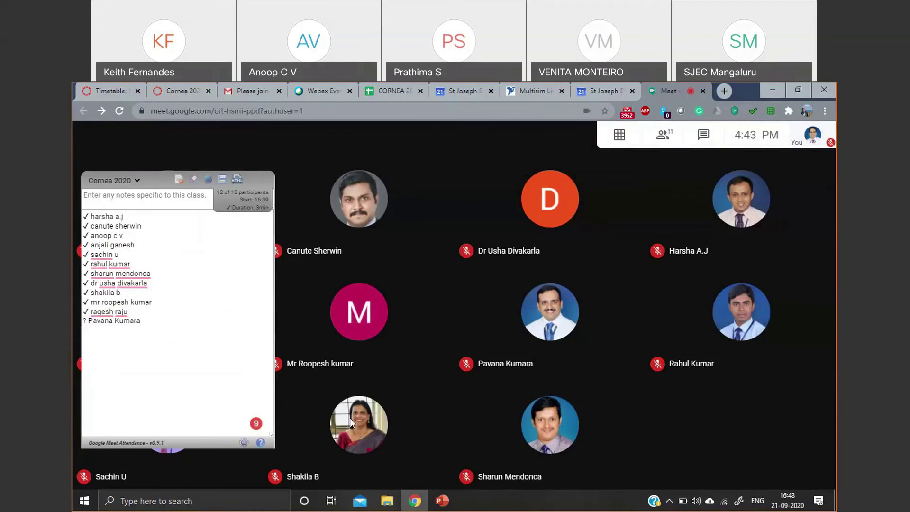
pyautogui.moveTo(388, 313)
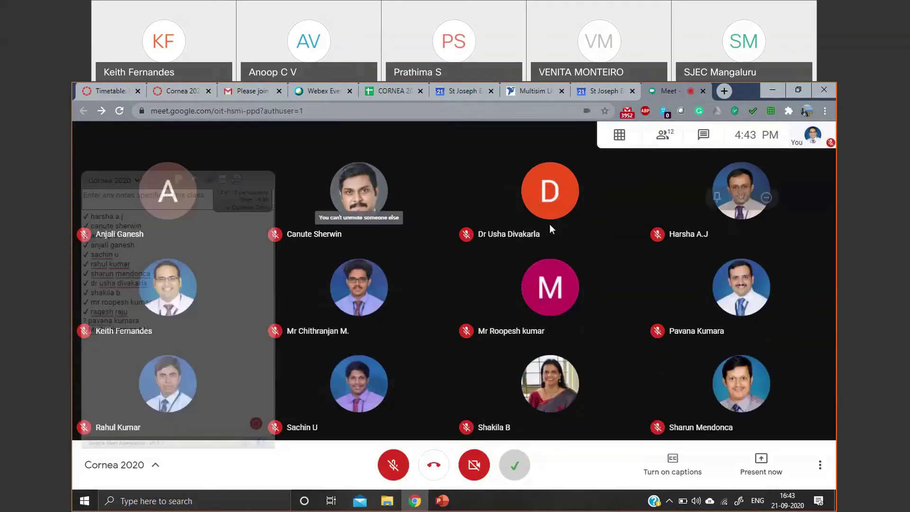
pyautogui.moveTo(332, 292)
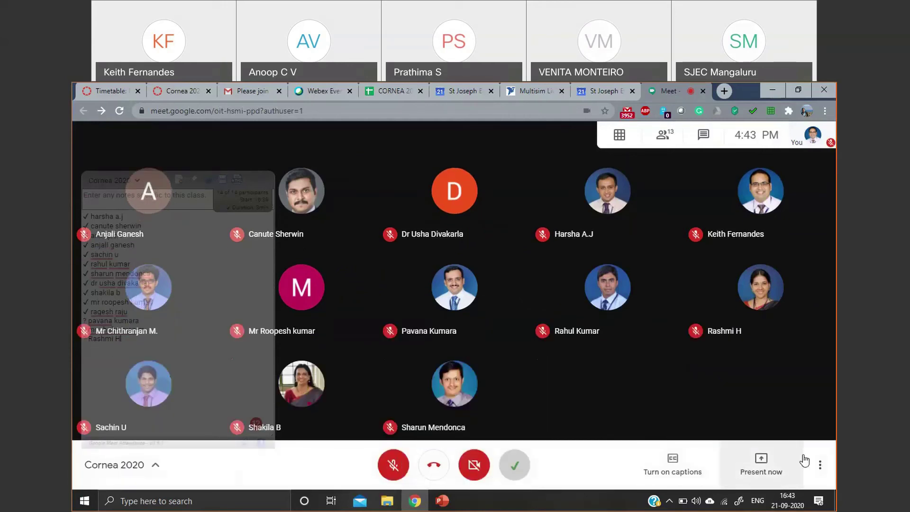
# - Start recording the Cornea 2020 call from More options and accept the recording consent notice
pyautogui.click(820, 465)
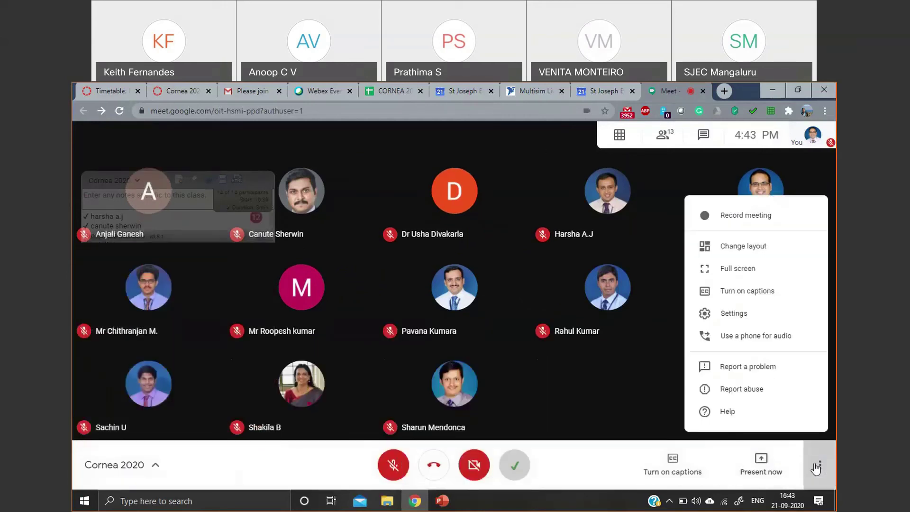
pyautogui.click(741, 218)
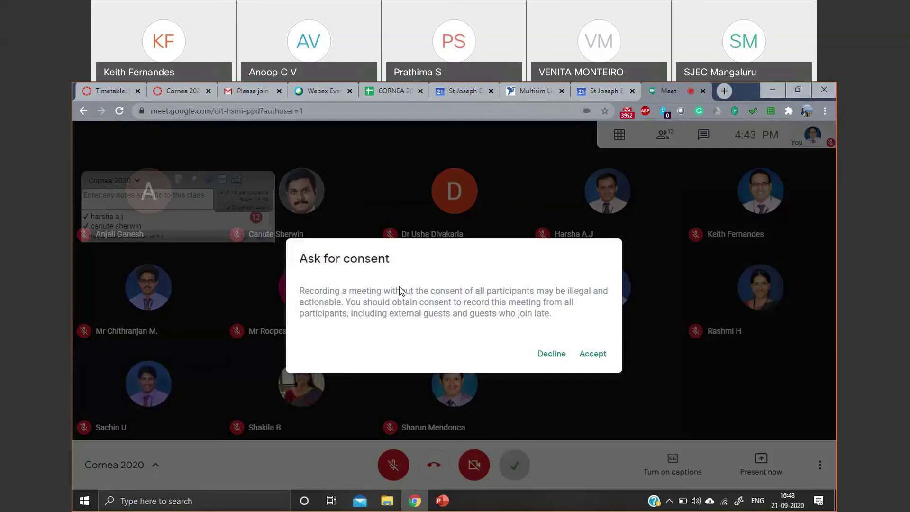
pyautogui.click(604, 357)
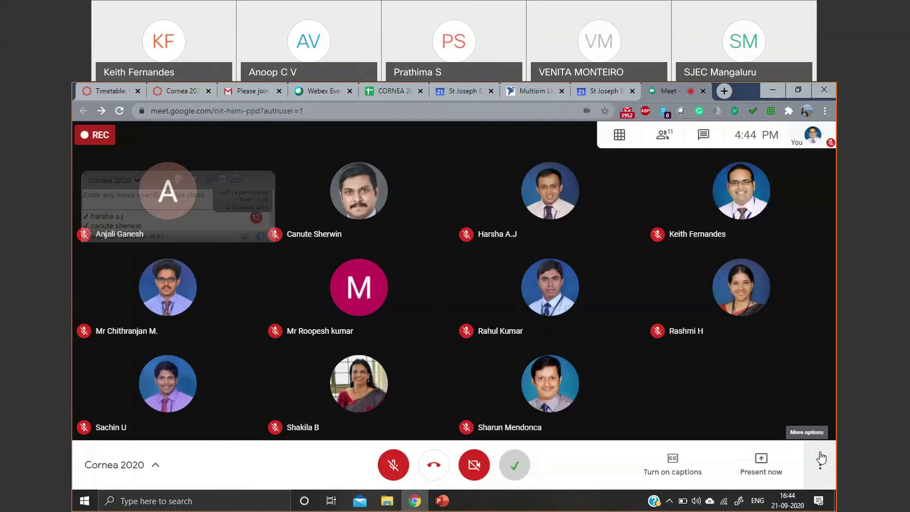
pyautogui.click(813, 480)
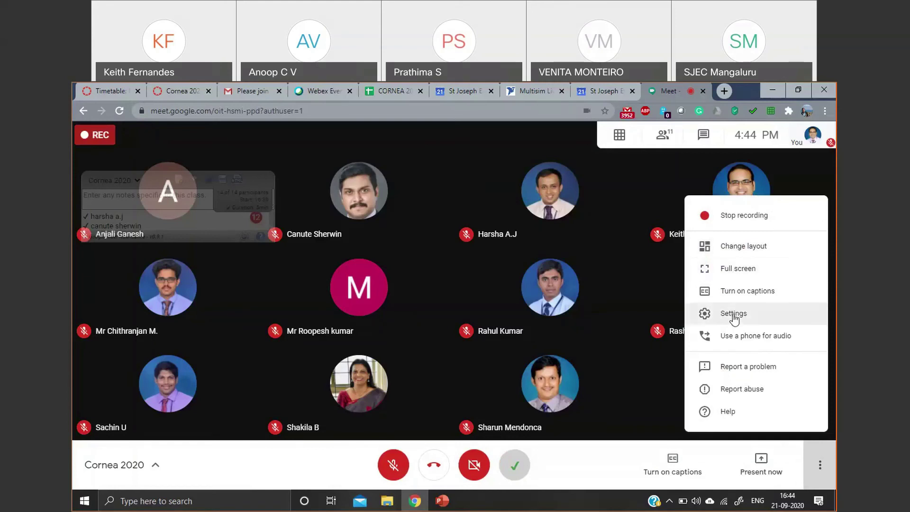
pyautogui.click(618, 464)
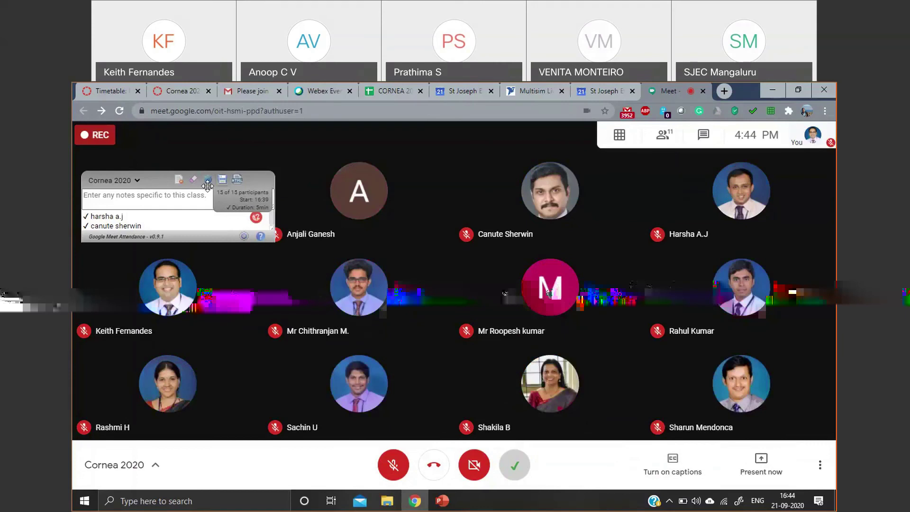
pyautogui.moveTo(502, 330)
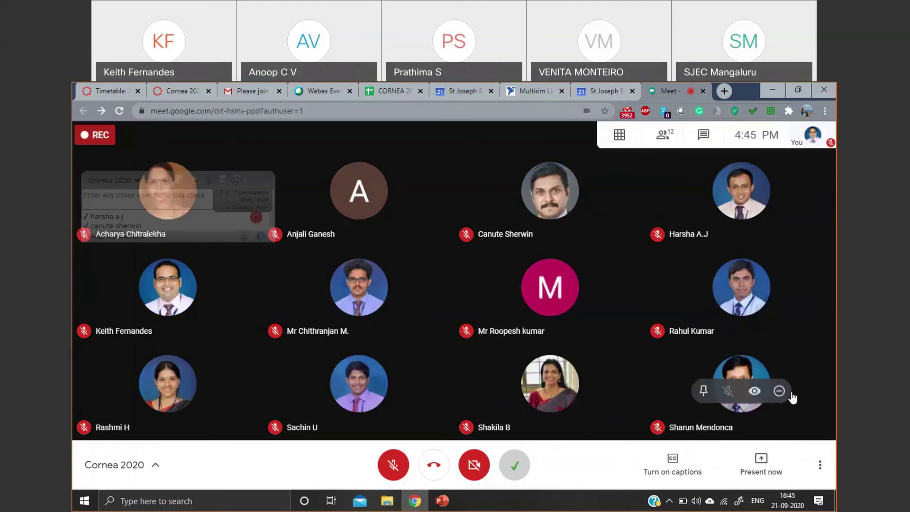
pyautogui.moveTo(667, 229)
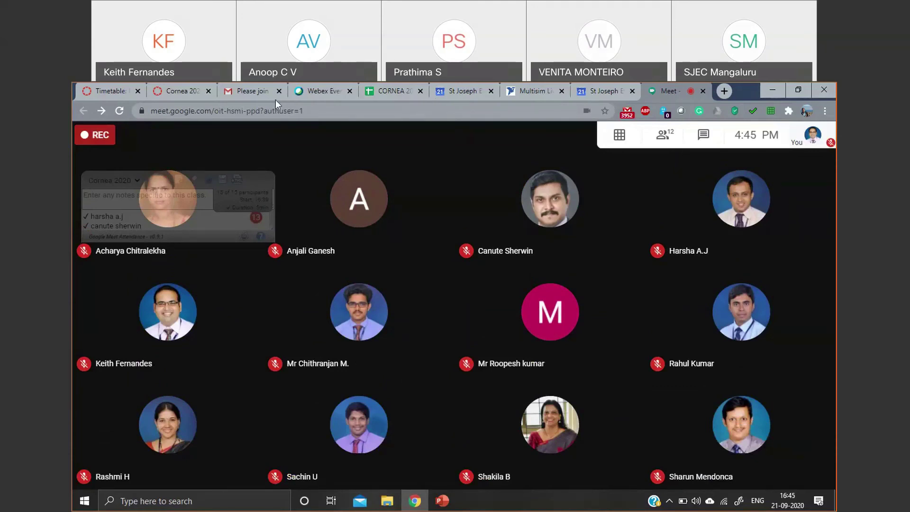
pyautogui.click(463, 96)
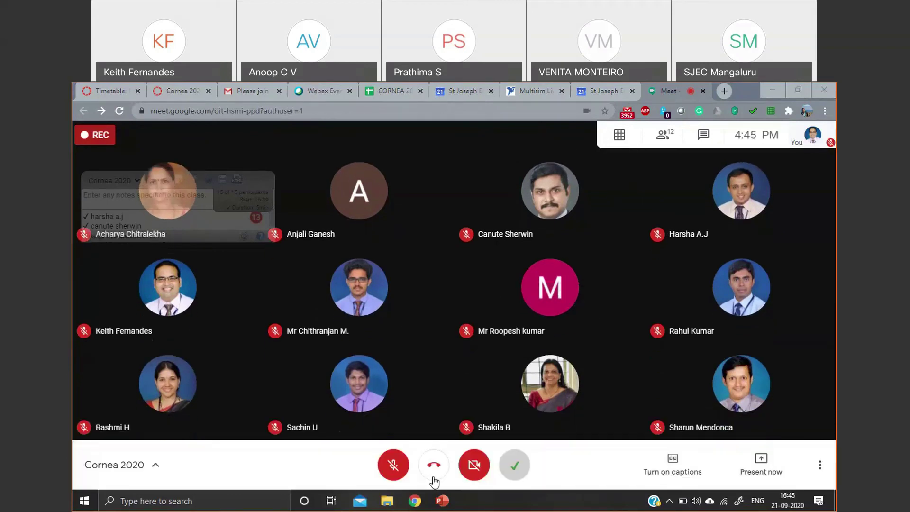
# - Leave the Cornea 2020 call and rate its audio and video five stars
pyautogui.click(434, 465)
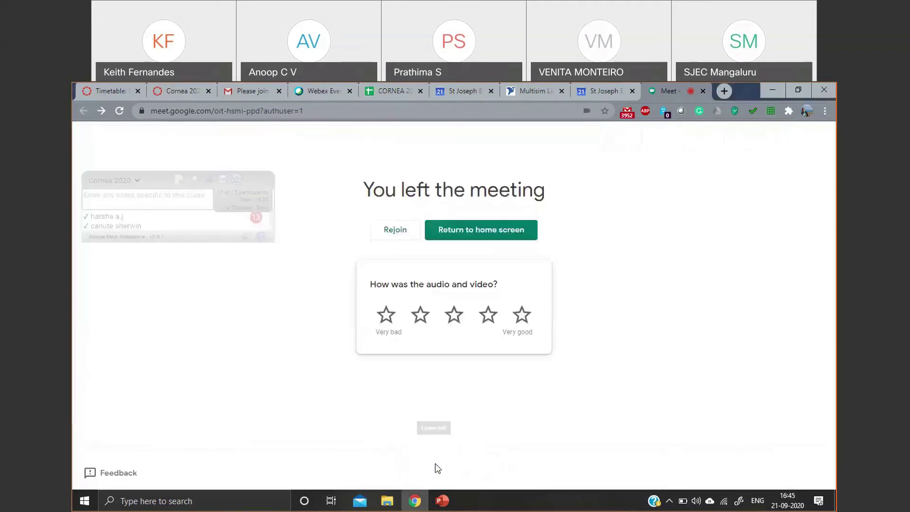
pyautogui.click(525, 316)
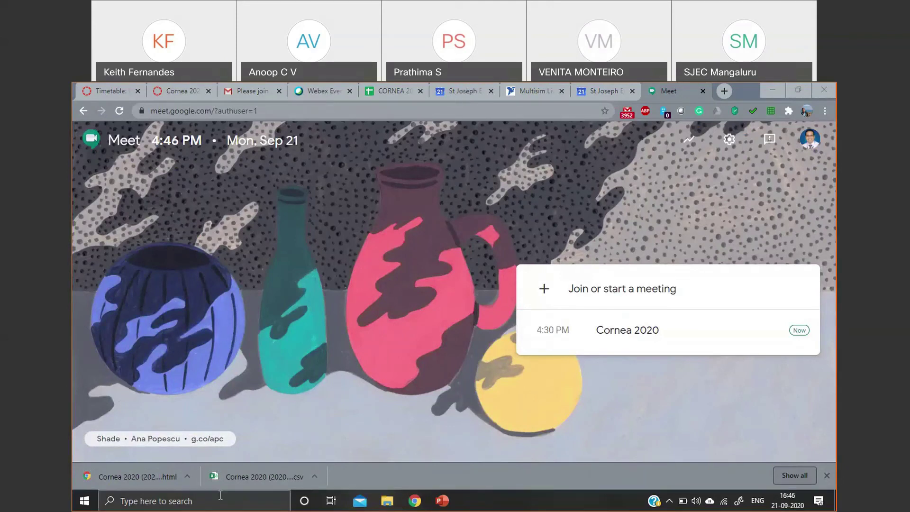
# - Open the downloaded Cornea 2020 HTML attendance report from Chrome's download bar
pyautogui.click(160, 478)
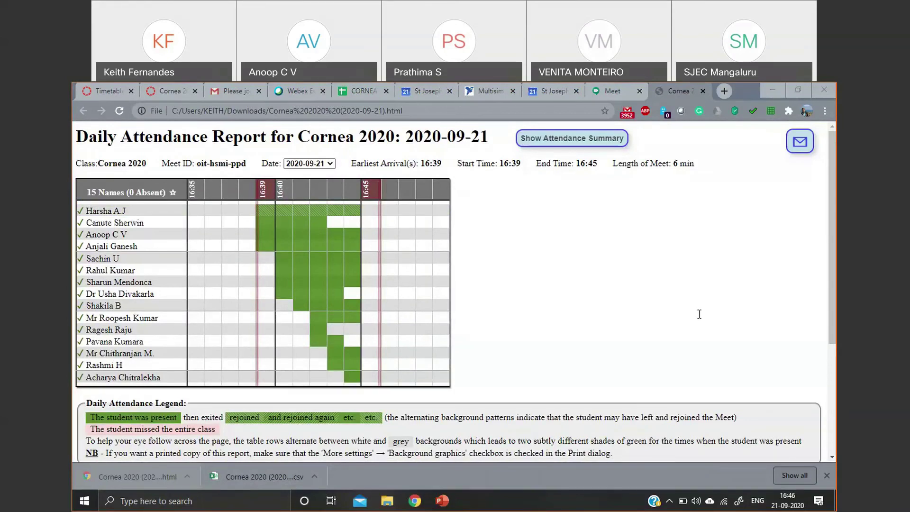
# - Review the 2020-09-02 Network Theory report's 107 names and warning notes, then return to the top
pyautogui.click(300, 366)
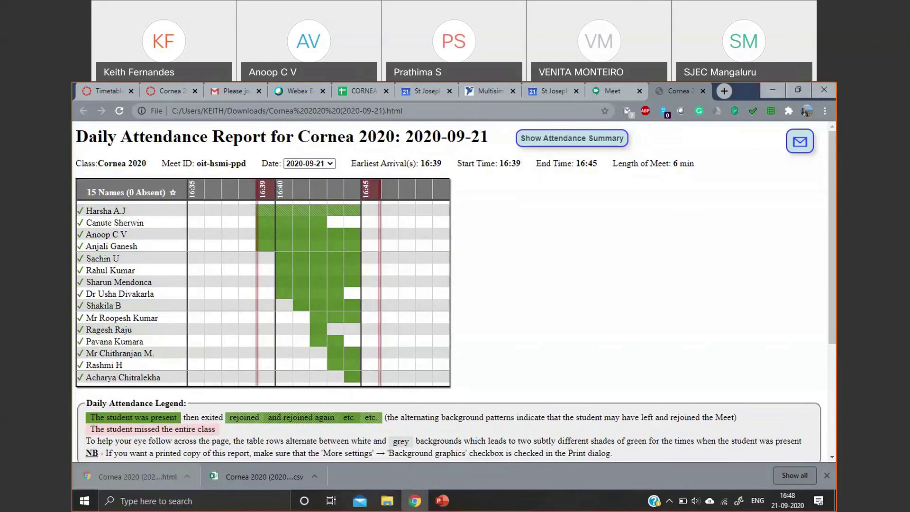
pyautogui.click(289, 95)
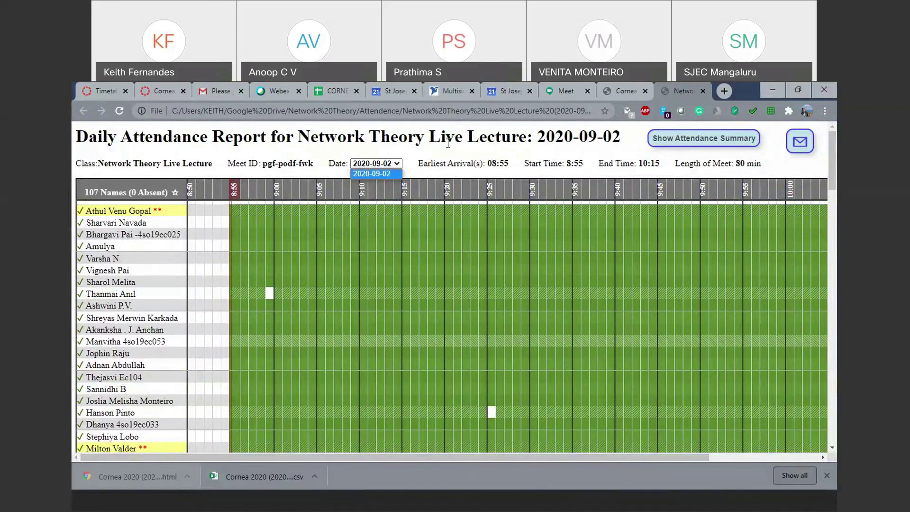
pyautogui.scroll(-3, 388, 274)
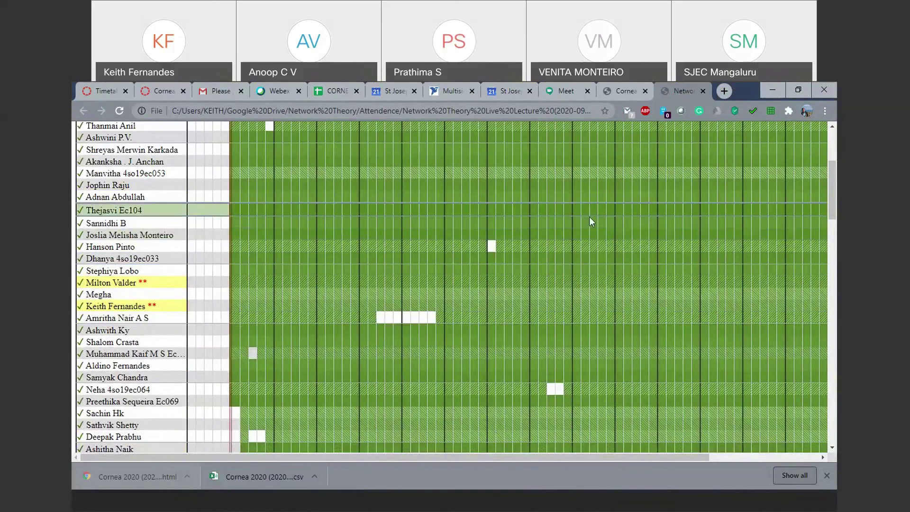
pyautogui.scroll(-1, 590, 217)
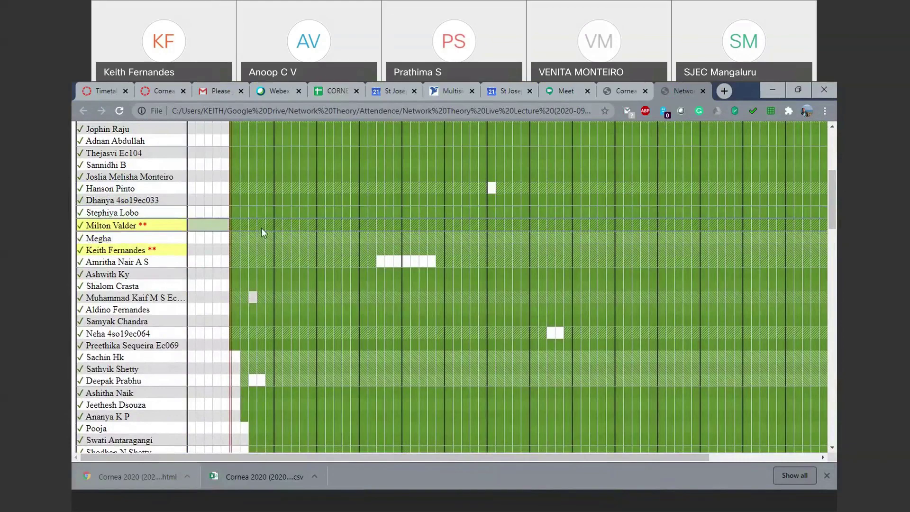
pyautogui.scroll(-1, 587, 267)
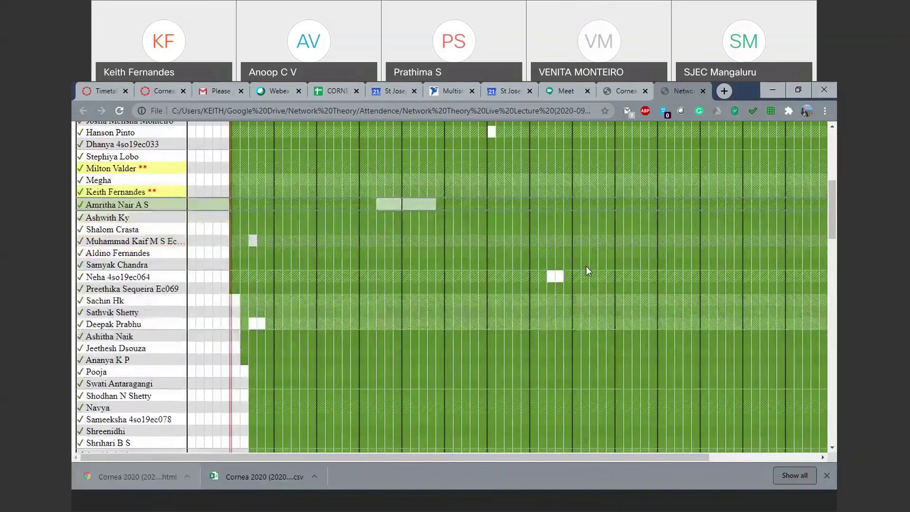
pyautogui.scroll(-9, 386, 333)
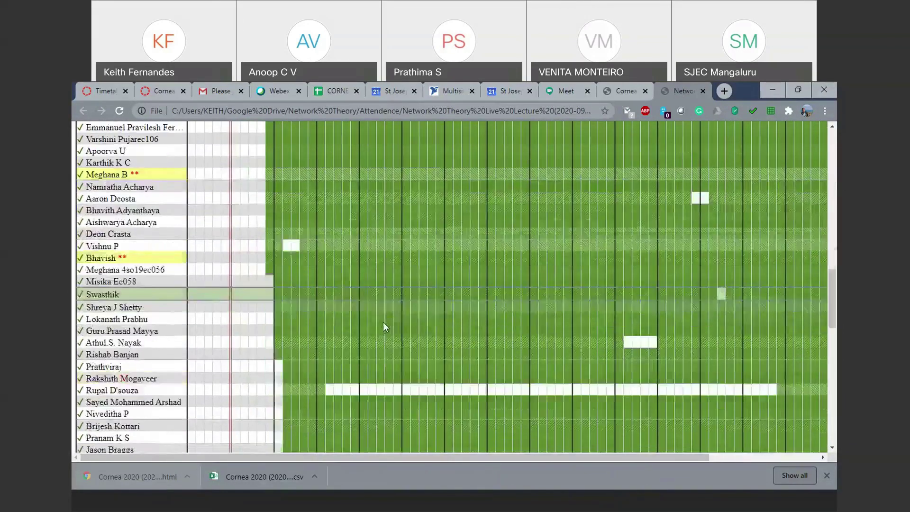
pyautogui.scroll(-4, 384, 328)
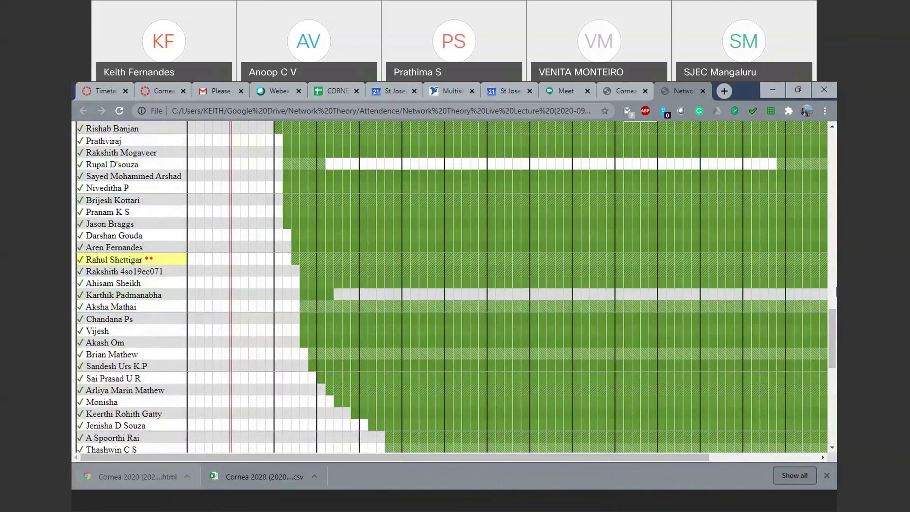
pyautogui.scroll(-2, 647, 306)
pyautogui.scroll(-1, 518, 297)
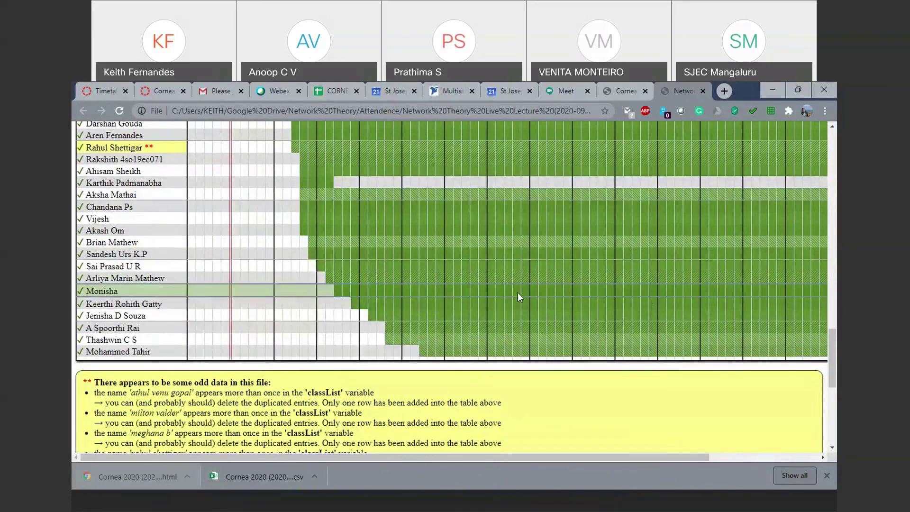
pyautogui.press('Home')
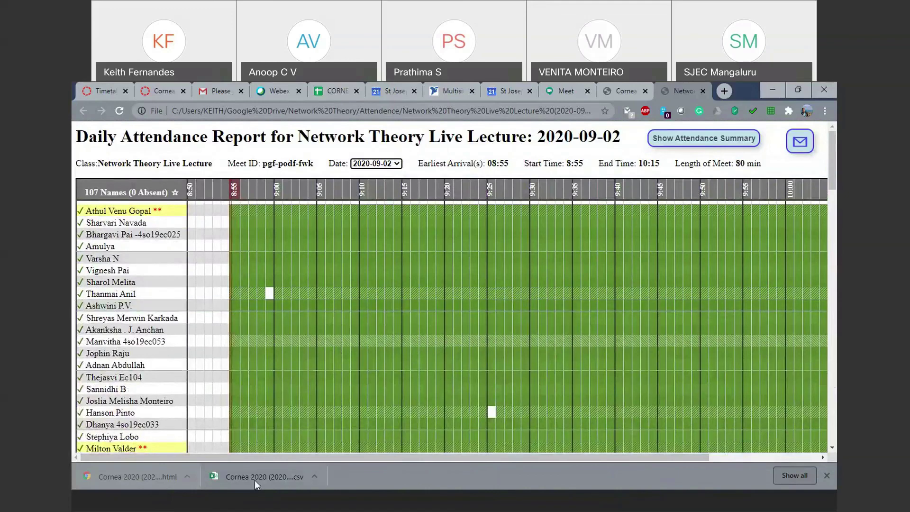
# - Open the Cornea 2020 CSV in Excel and widen column A so entries in A4:A18 are readable
pyautogui.click(255, 480)
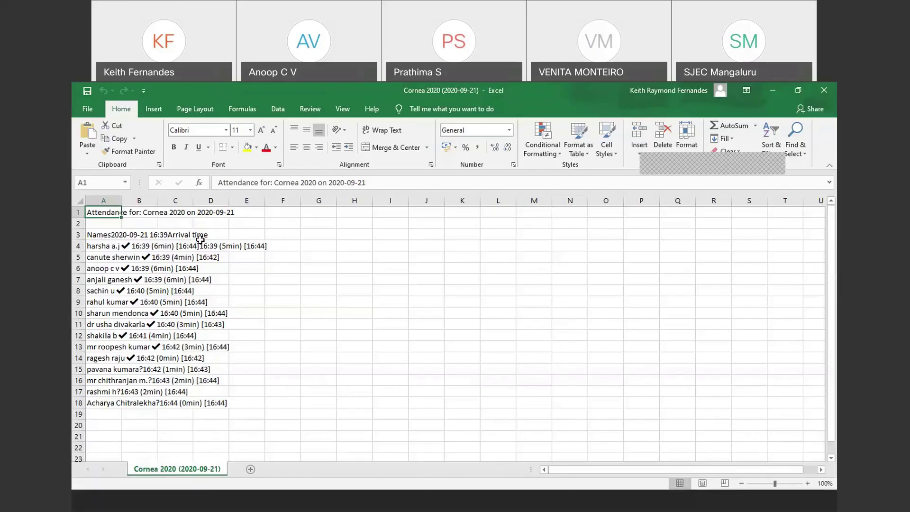
pyautogui.moveTo(121, 201); pyautogui.dragTo(333, 213)
pyautogui.moveTo(109, 246); pyautogui.dragTo(130, 403)
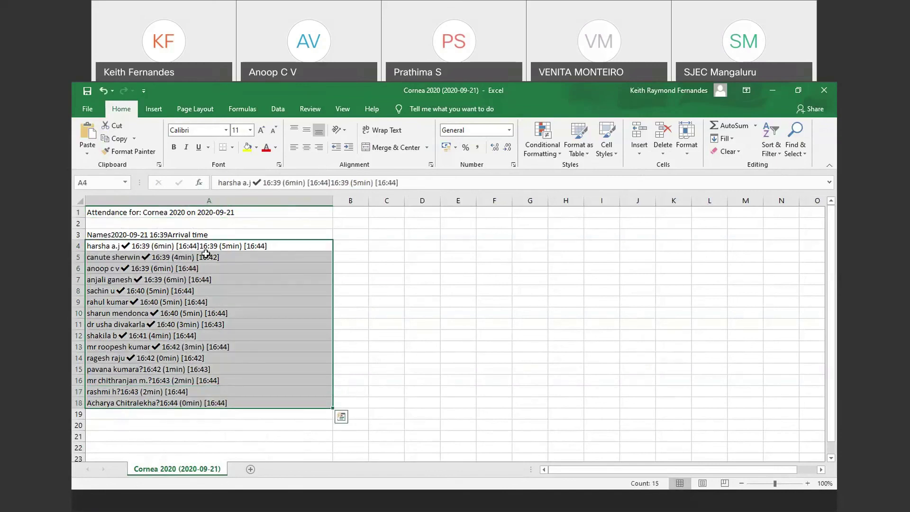
pyautogui.click(227, 247)
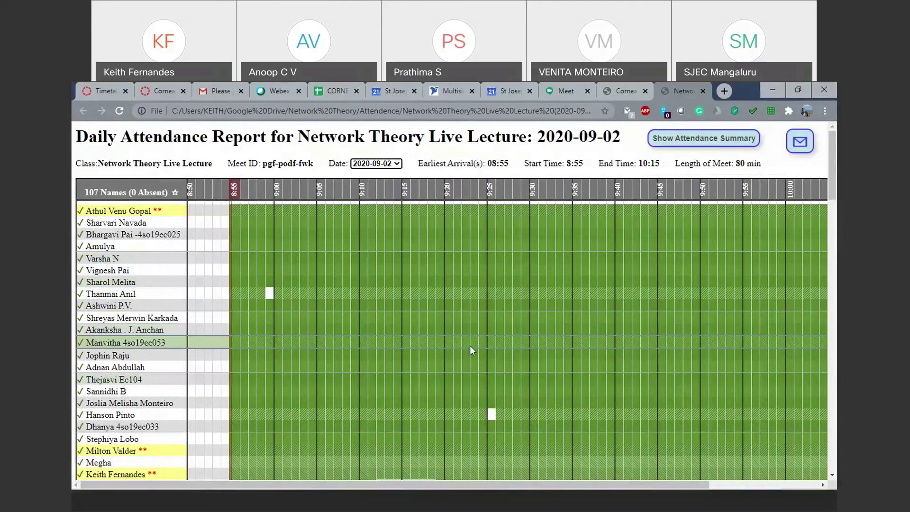
pyautogui.scroll(-3, 471, 347)
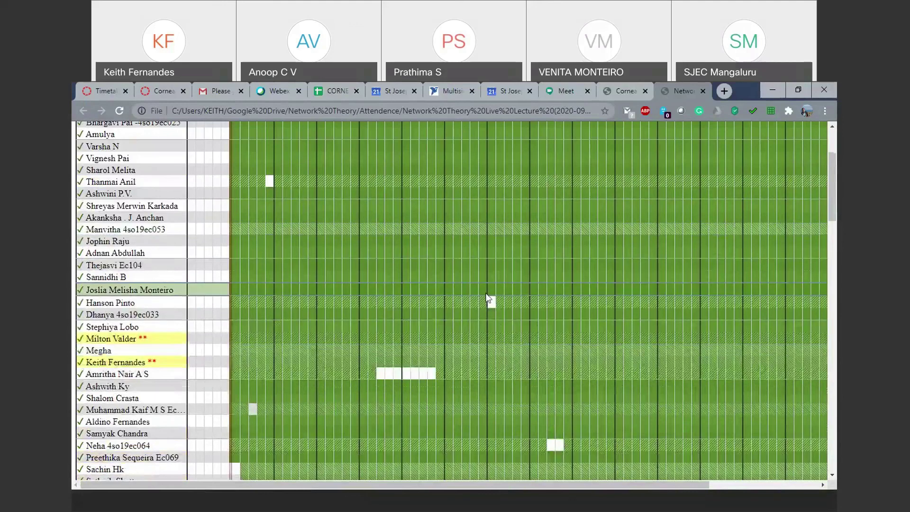
# - Check the 2020-09-02 report's odd-data notice, then open the 2020-09-18 report file in a new tab
pyautogui.scroll(-4, 496, 327)
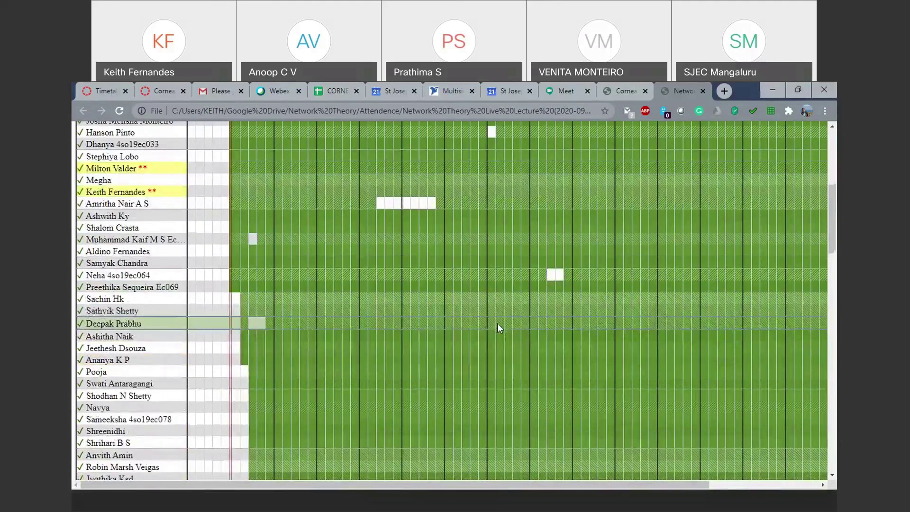
pyautogui.scroll(-7, 498, 327)
pyautogui.scroll(-15, 498, 325)
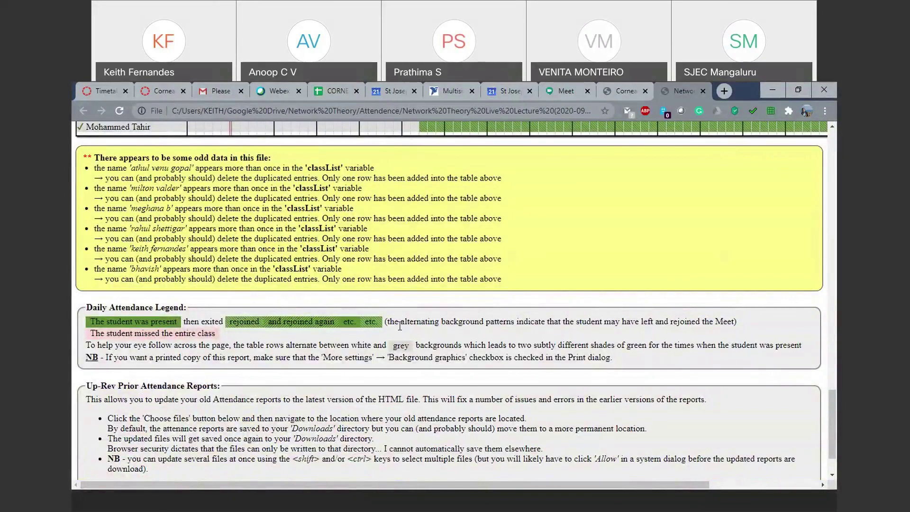
pyautogui.scroll(15, 345, 360)
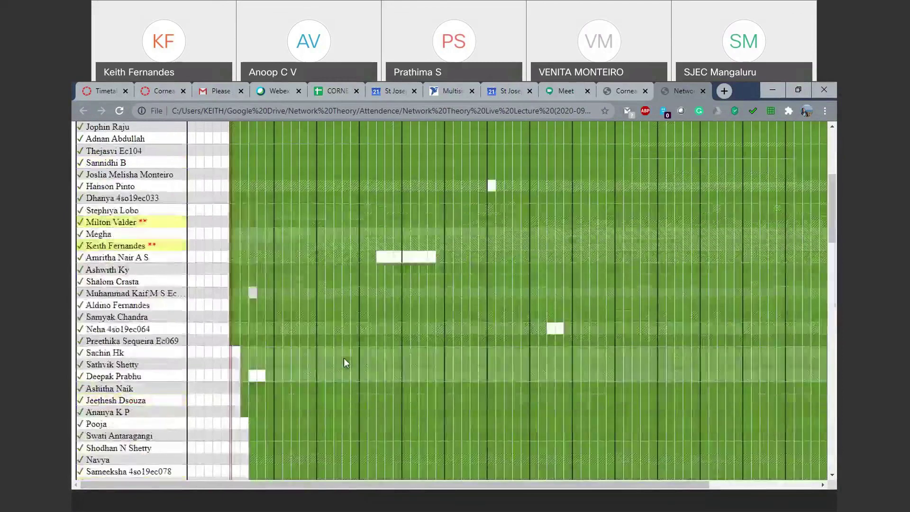
pyautogui.scroll(5, 343, 360)
pyautogui.scroll(-4, 152, 319)
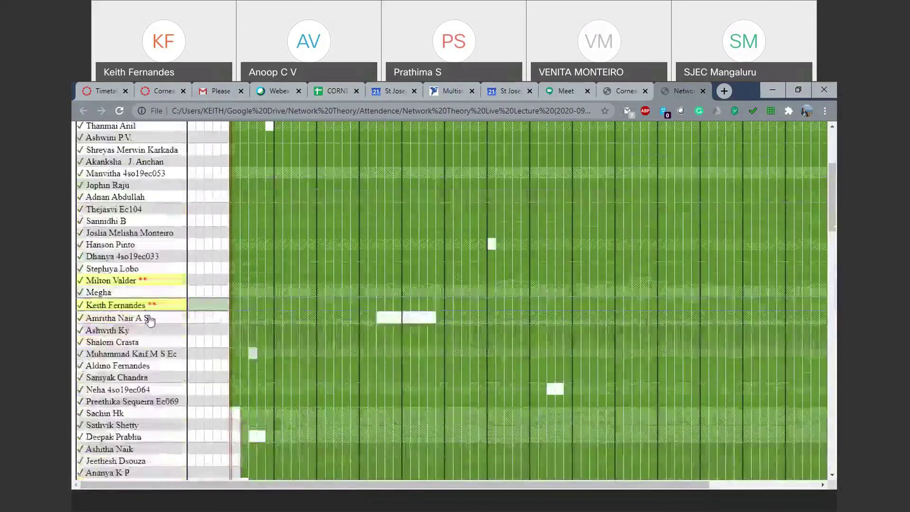
pyautogui.scroll(-15, 151, 320)
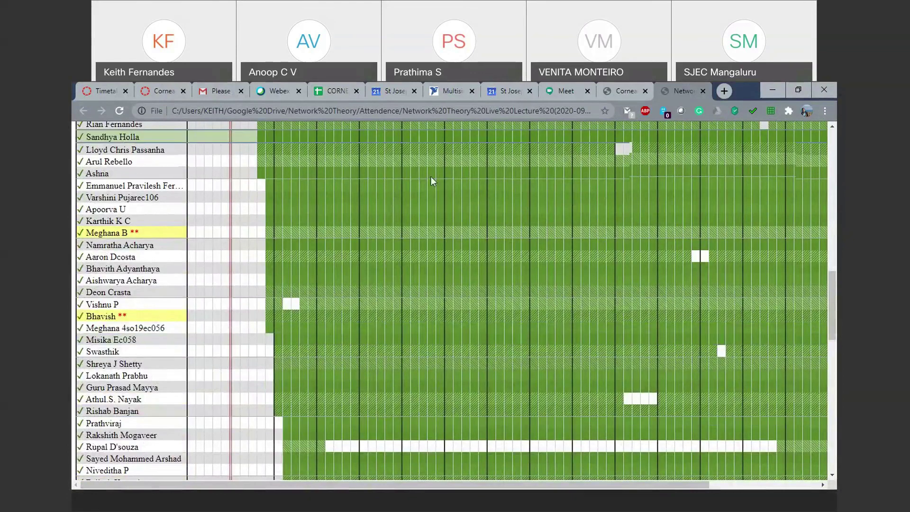
pyautogui.click(393, 508)
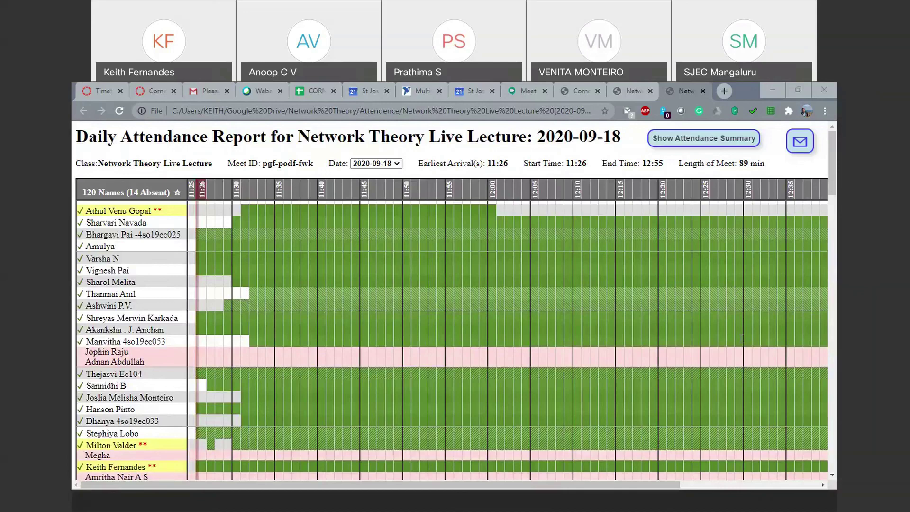
# - Mark a student's row, preview the 2020-09-02 report, go back, then select date 2020-09-16
pyautogui.click(824, 269)
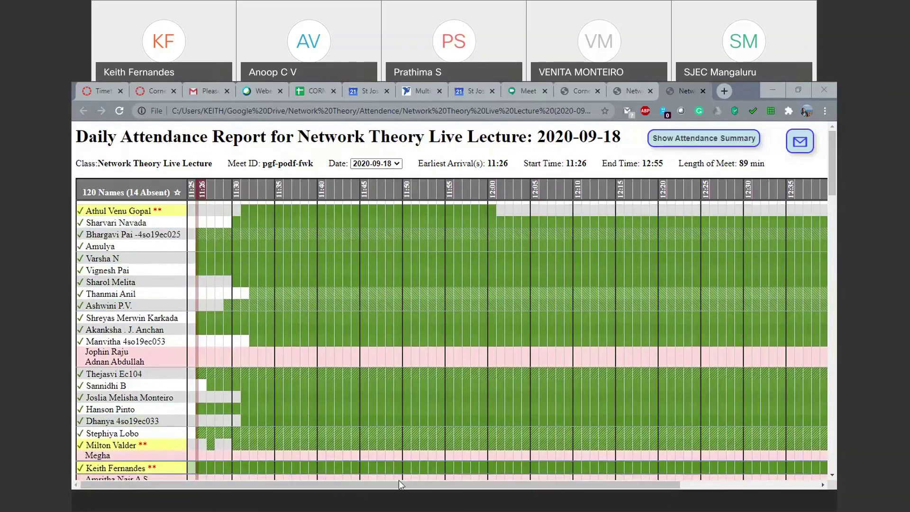
pyautogui.click(379, 169)
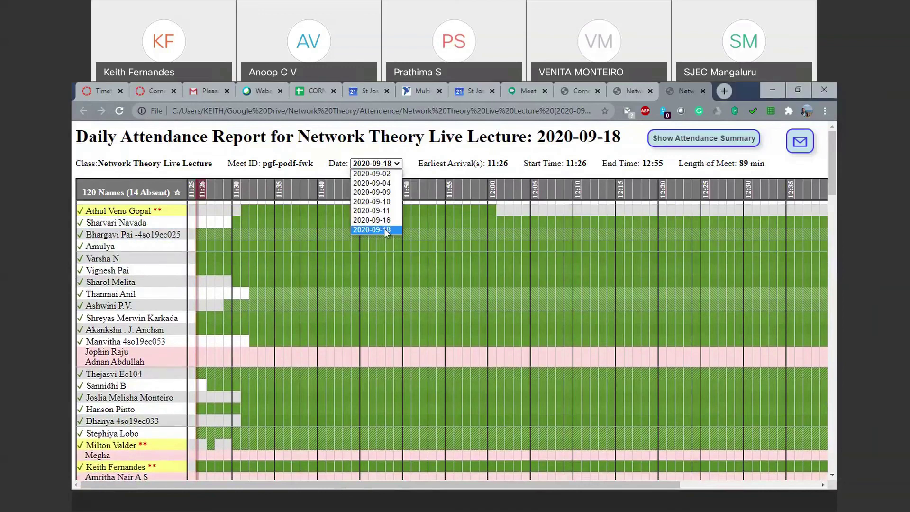
pyautogui.click(393, 173)
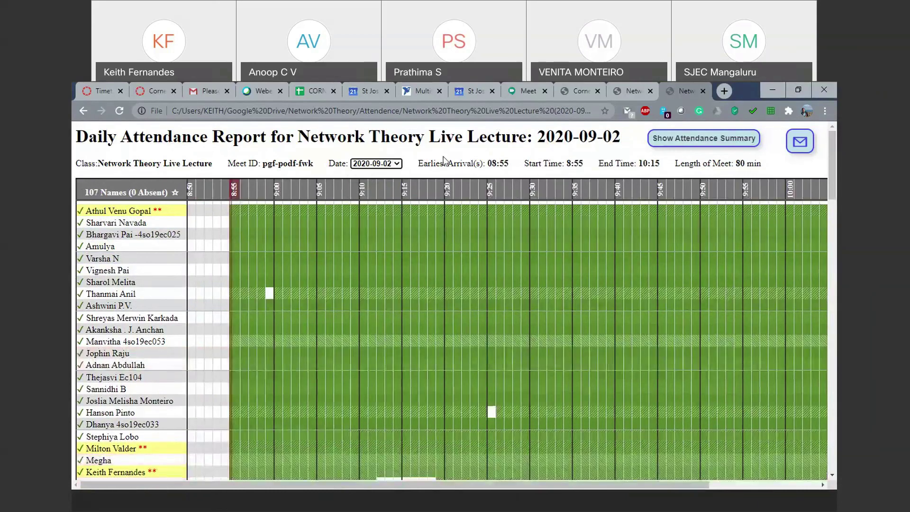
pyautogui.click(81, 113)
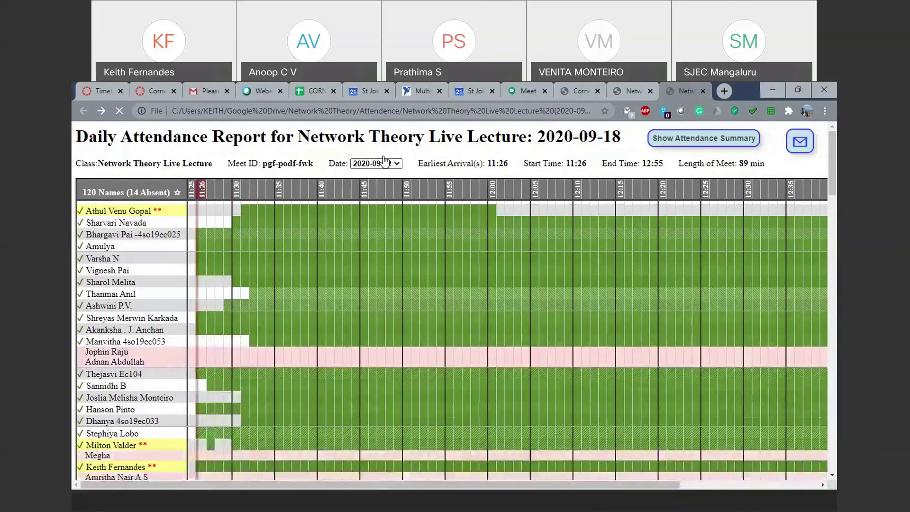
pyautogui.click(384, 162)
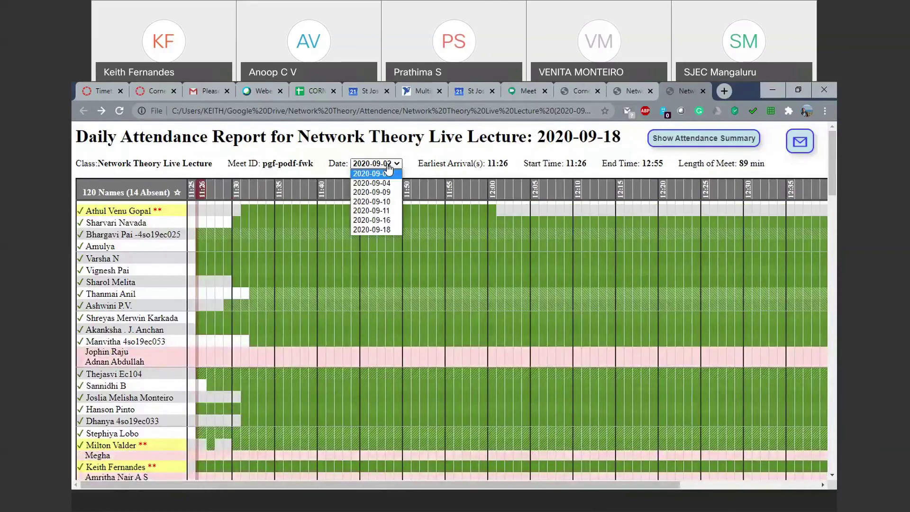
pyautogui.click(389, 223)
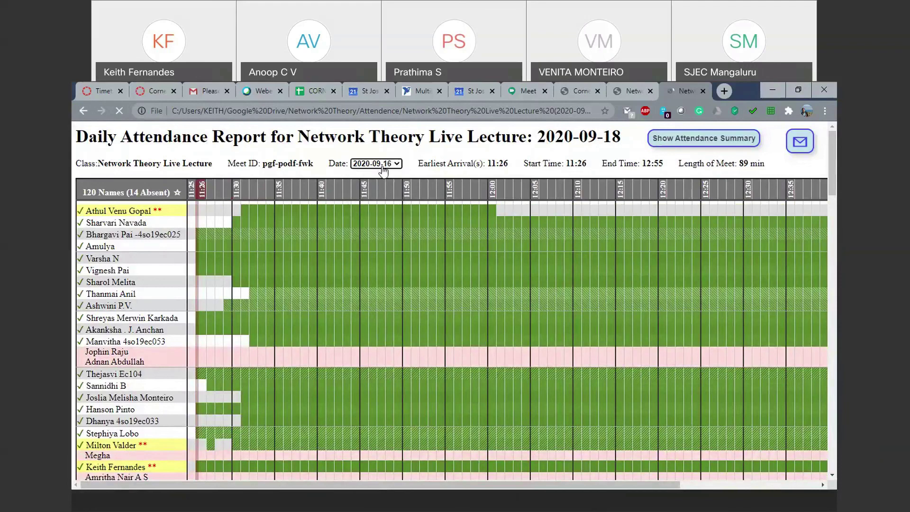